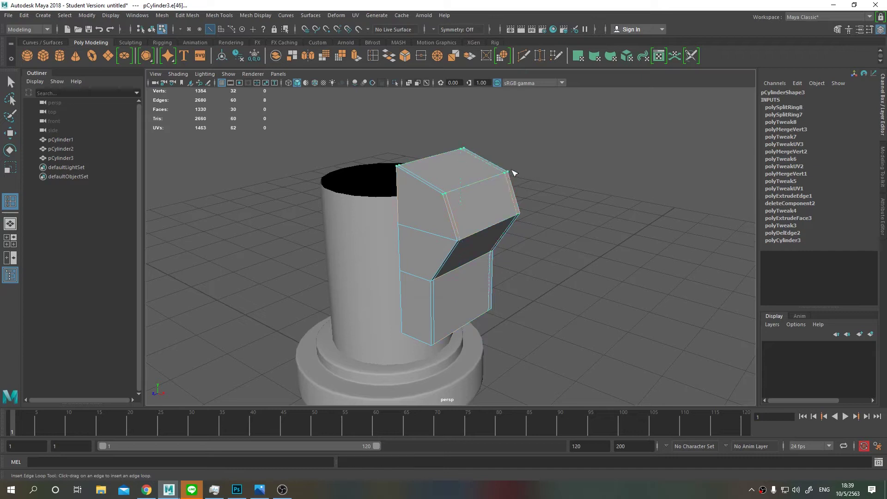
# Insert three edge loops around the bent arm block near its section edges
pyautogui.click(520, 215)
pyautogui.scroll(3)
pyautogui.scroll(3)
pyautogui.click(455, 162)
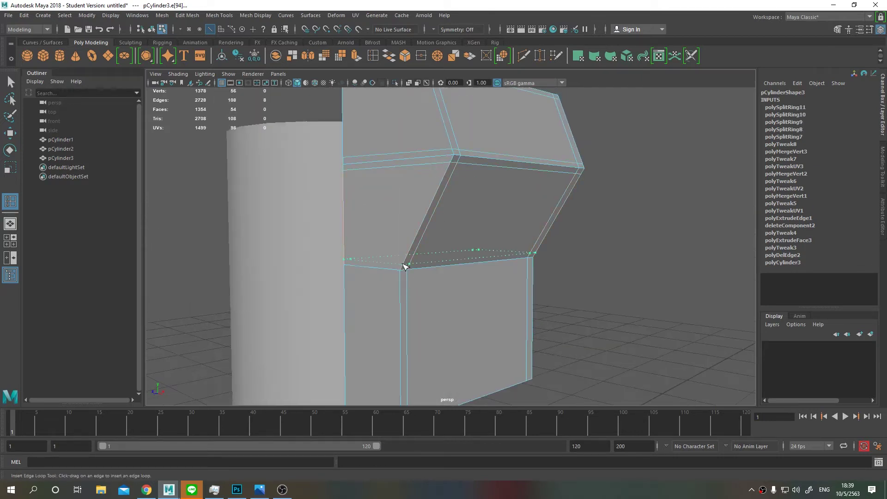
pyautogui.click(402, 270)
pyautogui.scroll(-3)
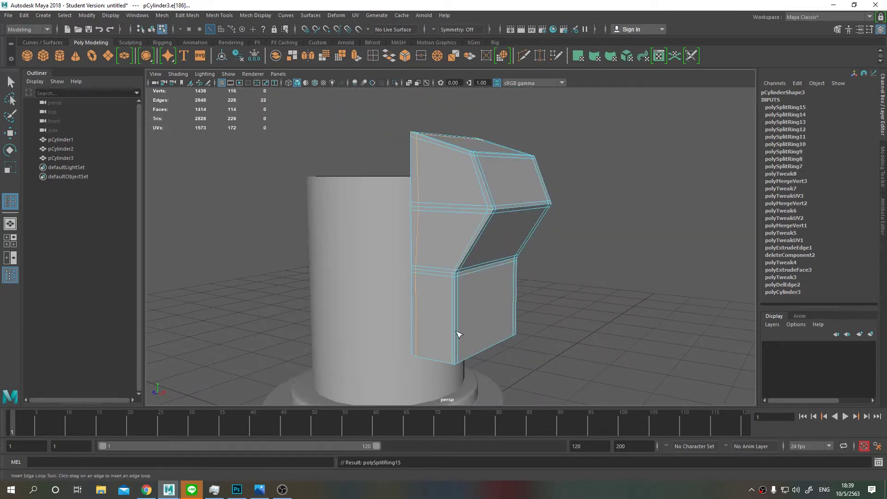
# Compare with the Iron Man reference, then select and frame the arm block
pyautogui.hotkey('alt', 'Tab')
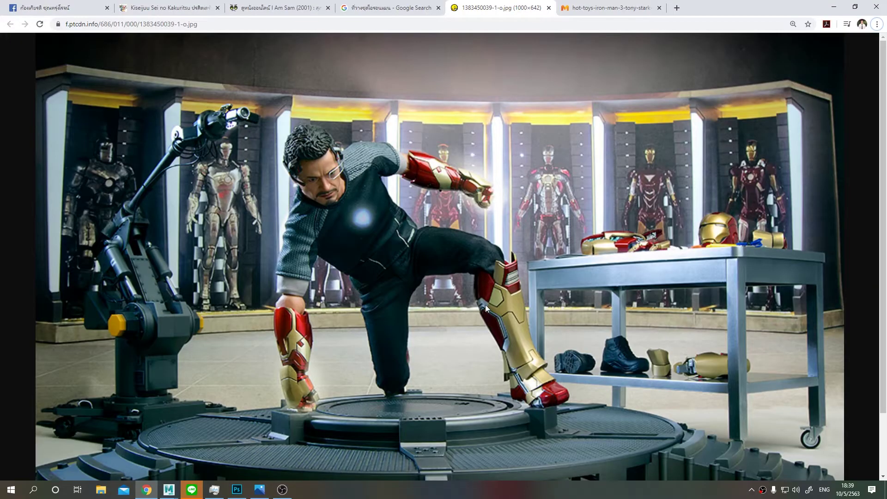
pyautogui.hotkey('alt', 'Tab')
pyautogui.moveTo(405, 226); pyautogui.dragTo(469, 238)
pyautogui.click(581, 204)
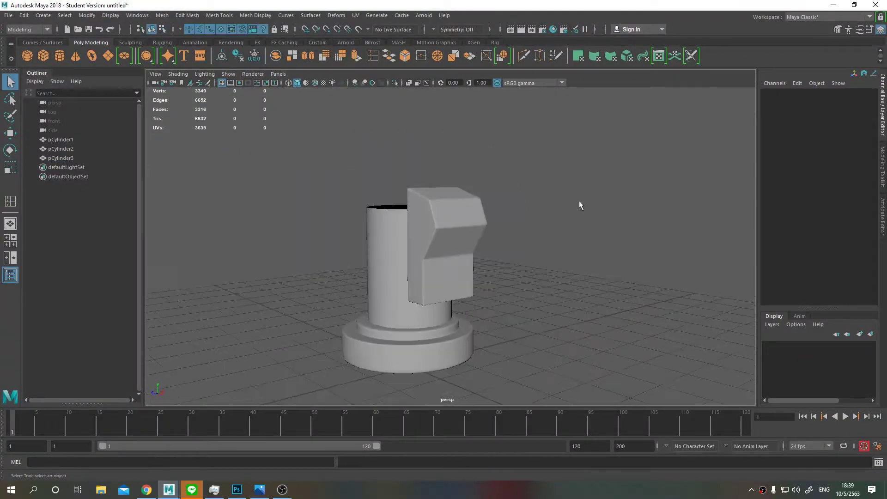
pyautogui.moveTo(581, 205); pyautogui.dragTo(484, 223)
pyautogui.click(484, 223)
pyautogui.press('f')
pyautogui.moveTo(535, 197); pyautogui.dragTo(485, 220)
pyautogui.hotkey('alt', 'Tab')
pyautogui.hotkey('alt', 'Tab')
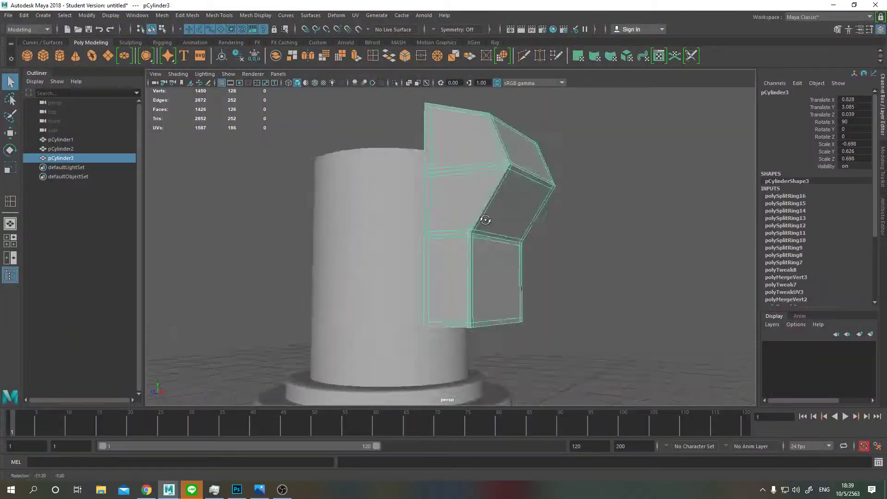
pyautogui.hotkey('alt', 'Tab')
pyautogui.hotkey('alt', 'Tab')
pyautogui.press('space')
pyautogui.press('space')
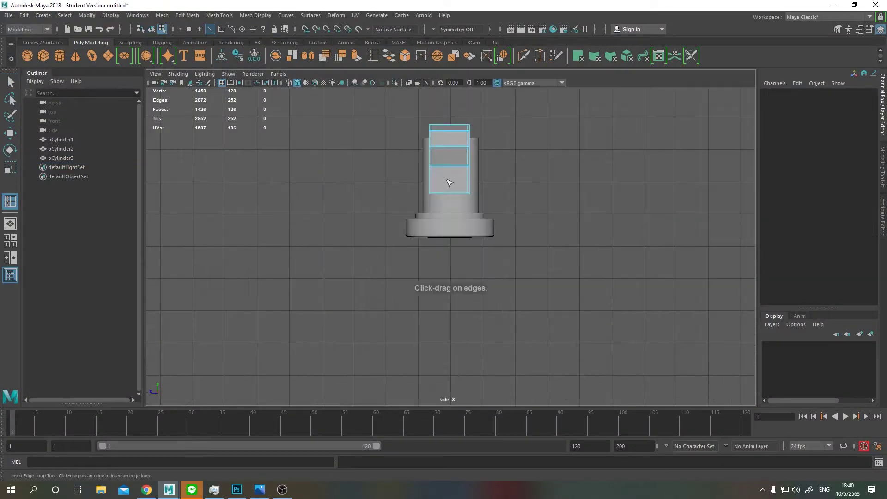
# Select the arm block, briefly picking the column pieces beneath it
pyautogui.scroll(3)
pyautogui.press('w')
pyautogui.click(451, 245)
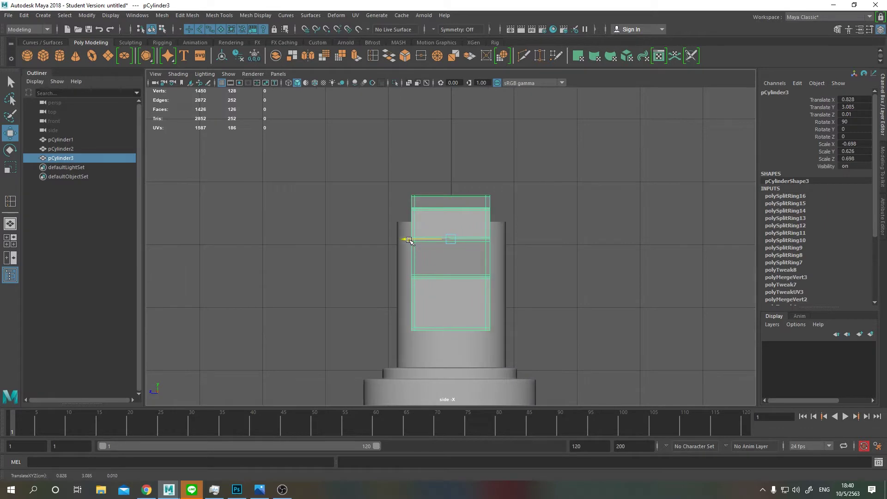
pyautogui.scroll(-3)
pyautogui.moveTo(383, 256); pyautogui.dragTo(451, 357)
pyautogui.click(409, 304)
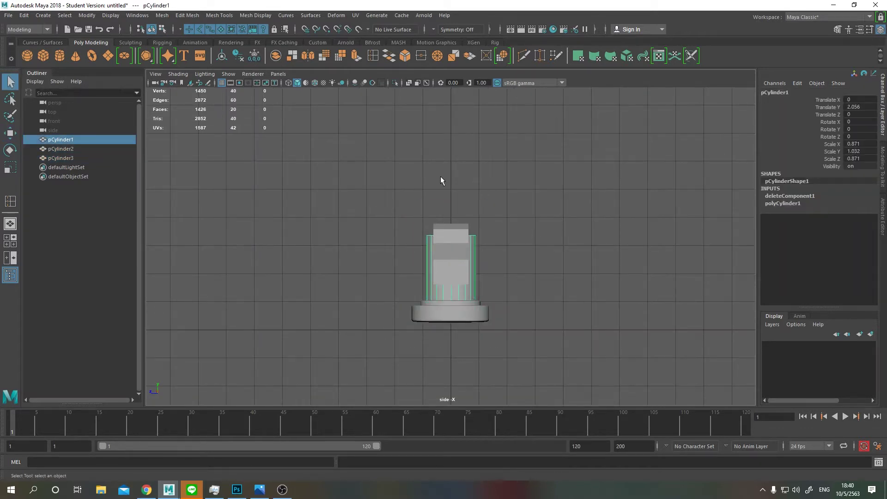
# Insert an edge loop running down the middle of the arm block
pyautogui.press('y')
pyautogui.click(454, 236)
pyautogui.scroll(3)
pyautogui.click(466, 194)
pyautogui.rightClick(465, 194)
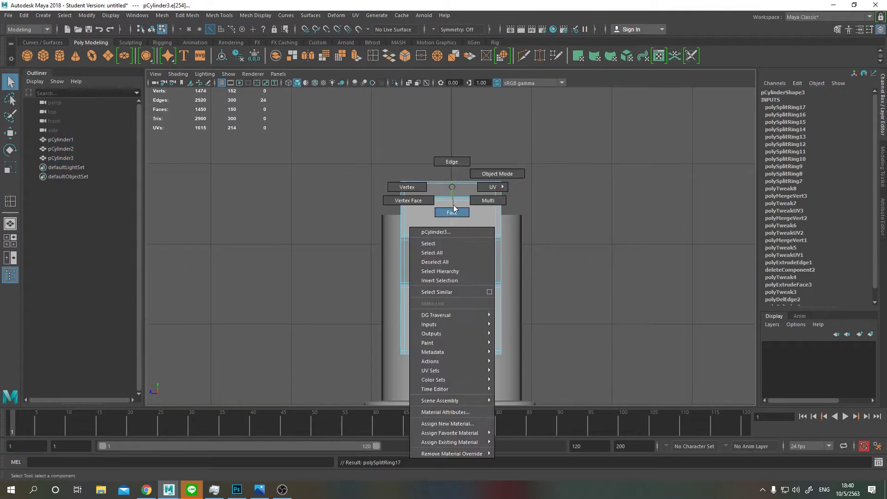
pyautogui.press('space')
# Select the new loop's edges and move them to the arm's centre in side view
pyautogui.press('space')
pyautogui.moveTo(387, 182); pyautogui.dragTo(393, 196)
pyautogui.click(393, 196)
pyautogui.scroll(3)
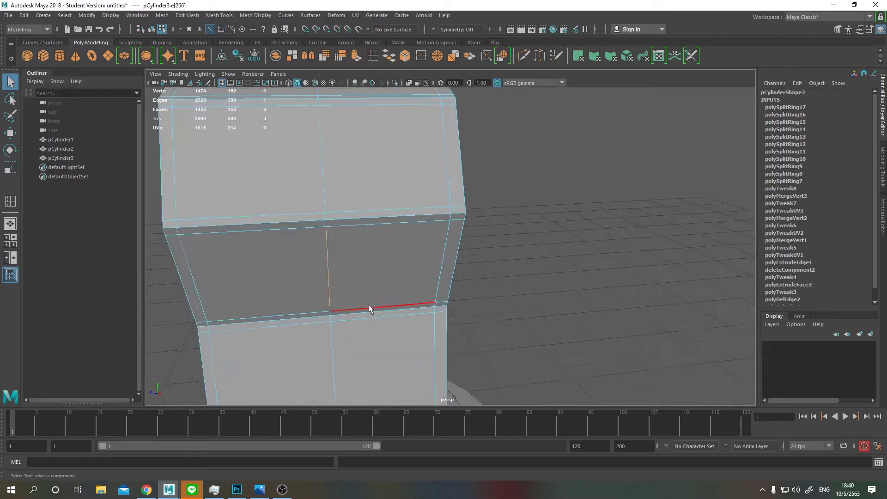
pyautogui.press('space')
pyautogui.press('space')
pyautogui.press('w')
pyautogui.moveTo(421, 267); pyautogui.dragTo(423, 266)
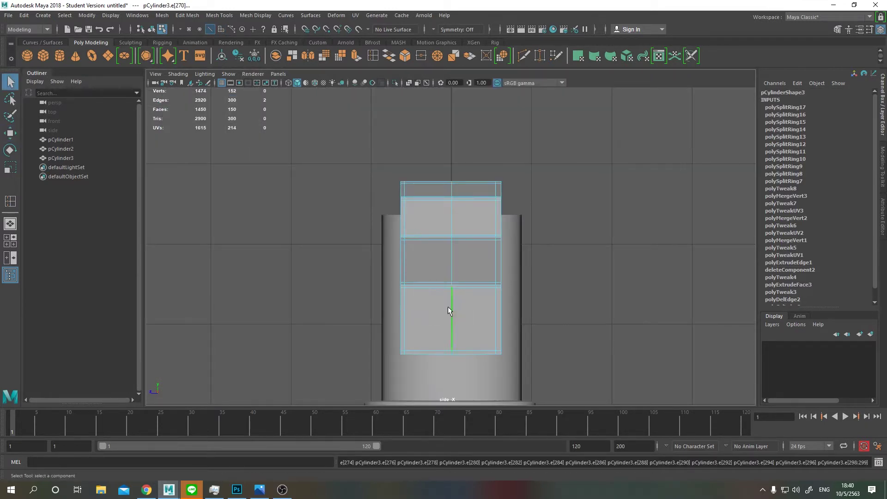
pyautogui.scroll(3)
# Try Edit Mesh > Extract on the selected faces, then undo it and check the reference
pyautogui.moveTo(478, 175); pyautogui.dragTo(480, 200)
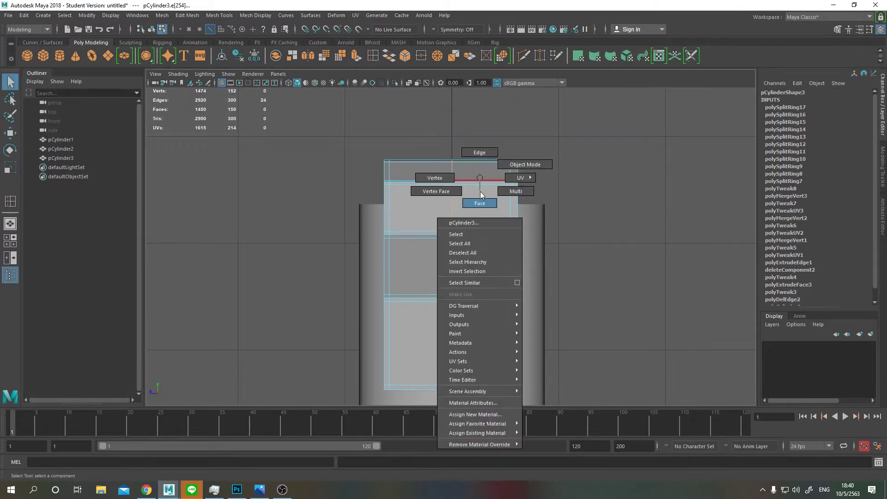
pyautogui.scroll(-3)
pyautogui.click(207, 17)
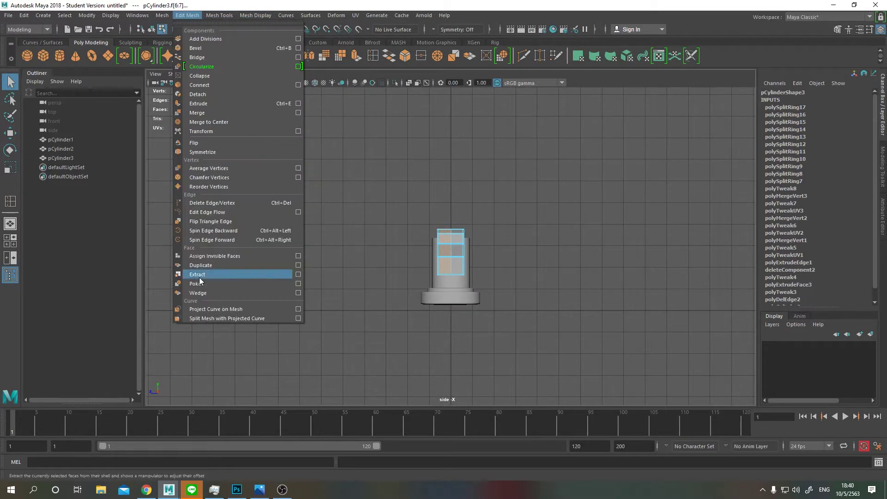
pyautogui.click(199, 274)
pyautogui.press('space')
pyautogui.press('space')
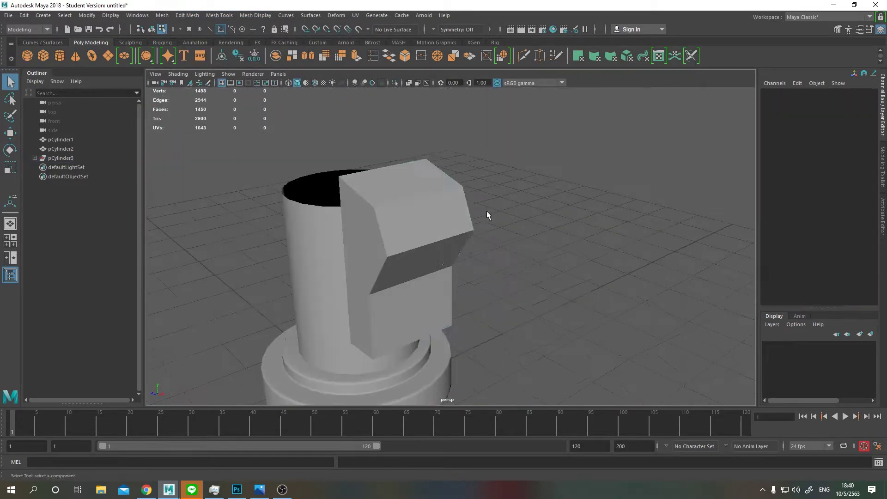
pyautogui.hotkey('ctrl', 'z')
pyautogui.hotkey('ctrl', 'z')
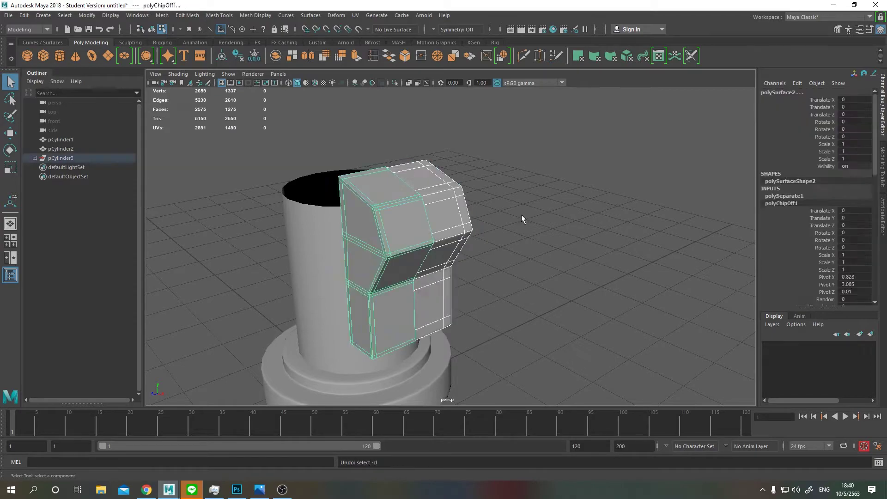
pyautogui.hotkey('ctrl', 'z')
pyautogui.hotkey('ctrl', 'z')
pyautogui.hotkey('alt', 'Tab')
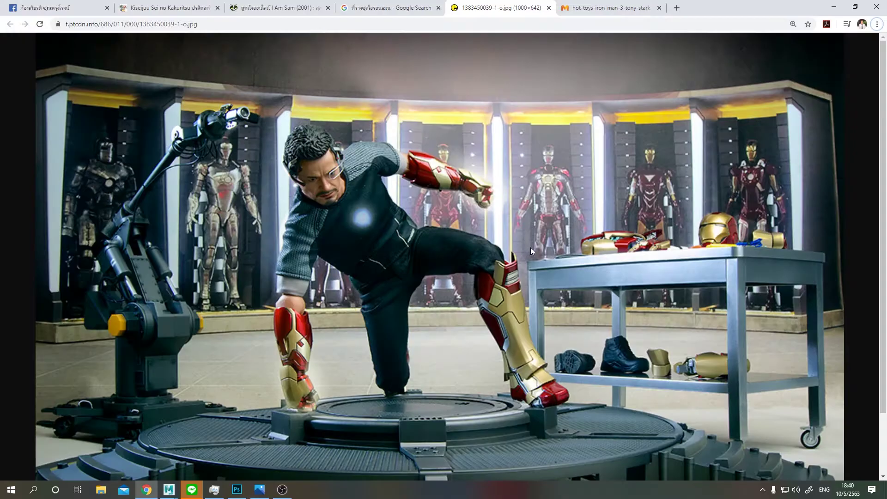
pyautogui.hotkey('alt', 'Tab')
# Delete the faces of one half of the arm block
pyautogui.click(406, 200)
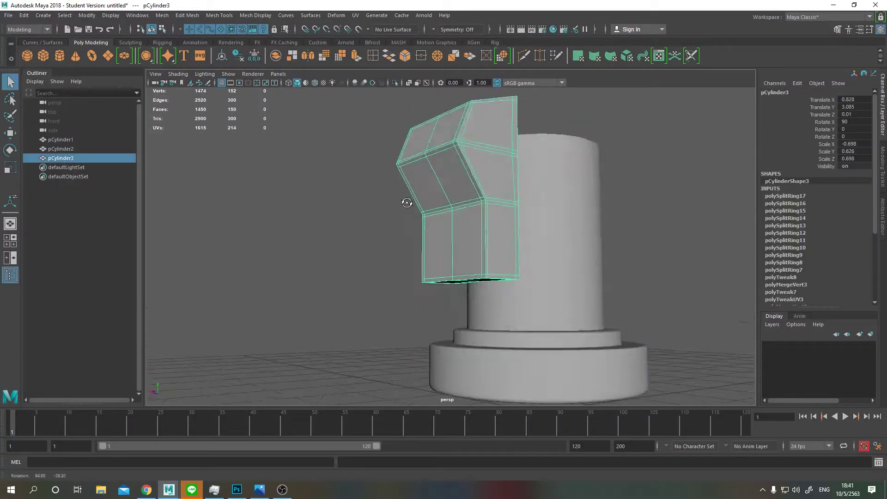
pyautogui.rightClick(468, 211)
pyautogui.click(467, 236)
pyautogui.press('Delete')
pyautogui.moveTo(544, 284); pyautogui.dragTo(462, 277)
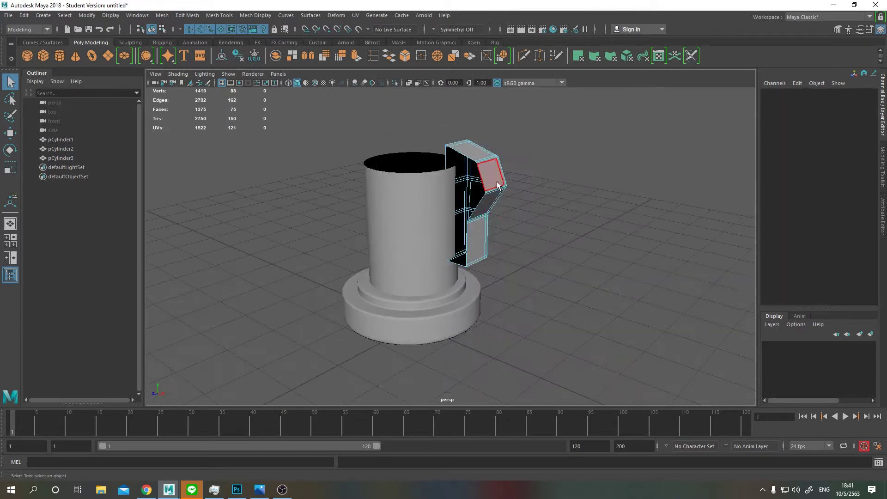
pyautogui.press('F8')
# Freeze transformations and delete history on the halved arm block
pyautogui.click(87, 15)
pyautogui.click(120, 57)
pyautogui.click(86, 15)
pyautogui.click(92, 57)
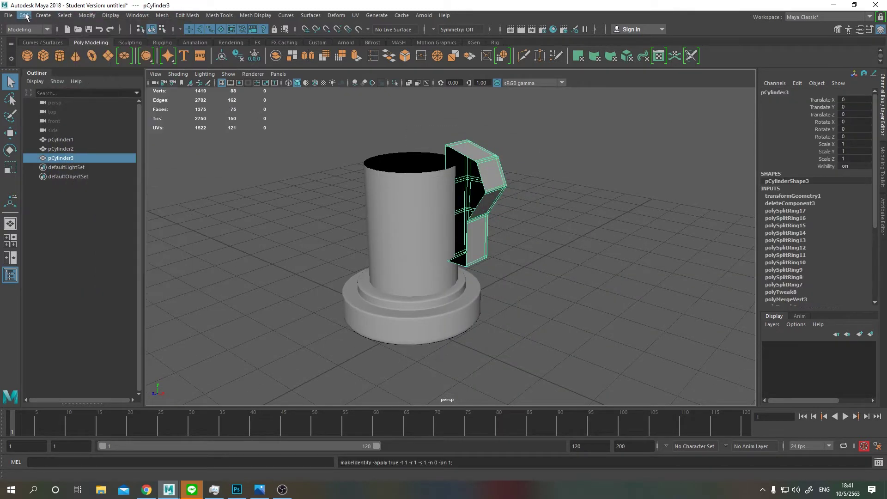
pyautogui.click(24, 15)
pyautogui.click(148, 113)
pyautogui.click(8, 15)
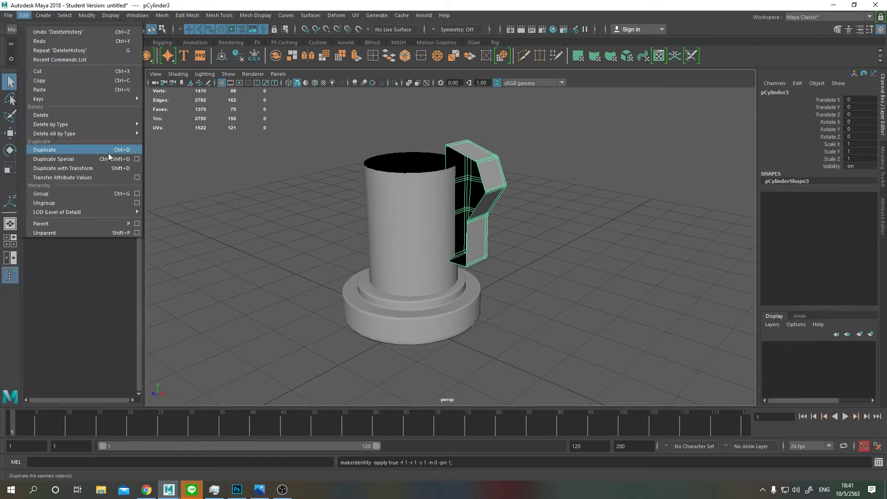
# Create an instanced duplicate with Scale Z -1 via Duplicate Special and shift it along Z
pyautogui.click(122, 154)
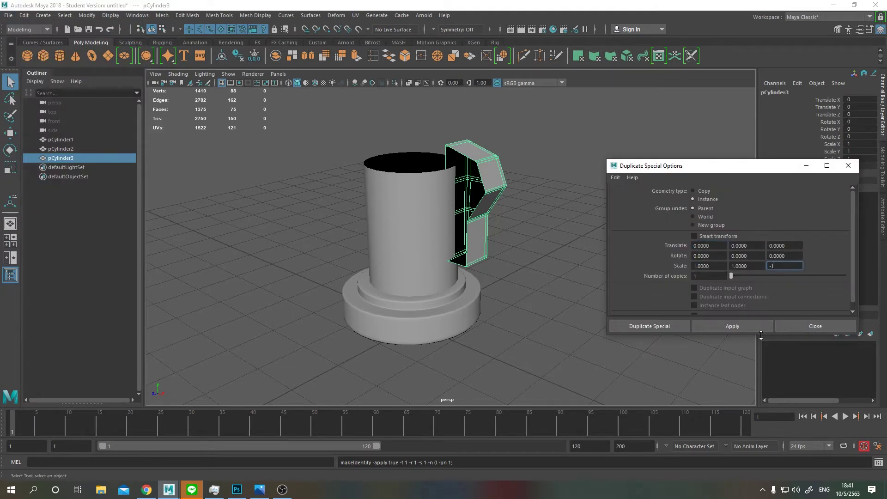
pyautogui.click(758, 327)
pyautogui.moveTo(503, 257); pyautogui.dragTo(532, 259)
pyautogui.click(816, 326)
pyautogui.press('w')
pyautogui.moveTo(463, 259); pyautogui.dragTo(479, 267)
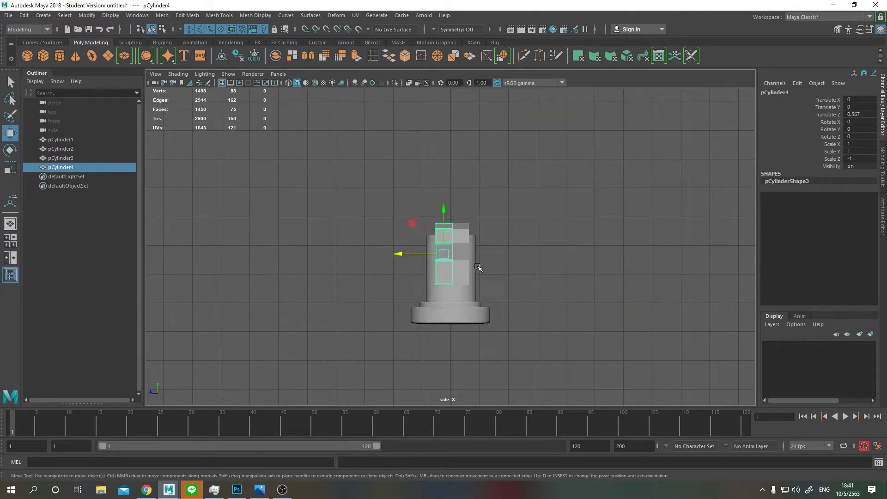
pyautogui.scroll(3)
# Slide the mirrored half to meet the original, then compare with the reference
pyautogui.click(24, 15)
pyautogui.click(121, 155)
pyautogui.click(812, 326)
pyautogui.moveTo(393, 272); pyautogui.dragTo(386, 273)
pyautogui.press('space')
pyautogui.press('space')
pyautogui.scroll(3)
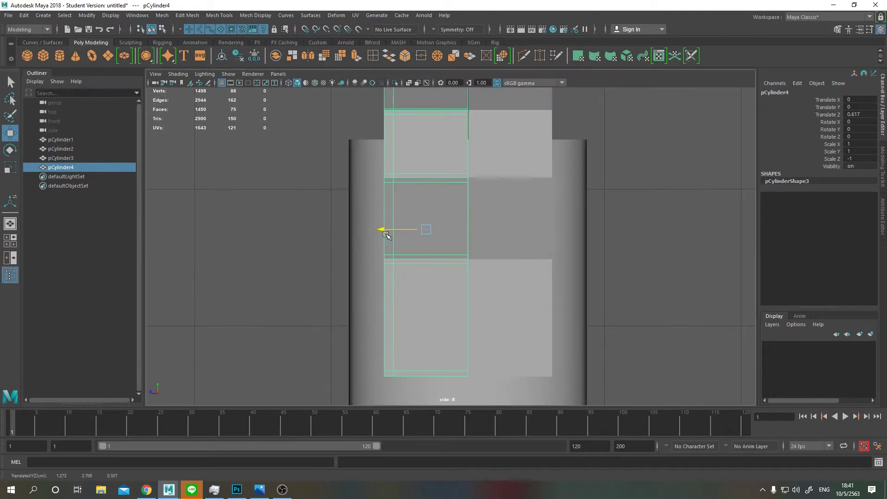
pyautogui.press('space')
pyautogui.press('space')
pyautogui.hotkey('alt', 'Tab')
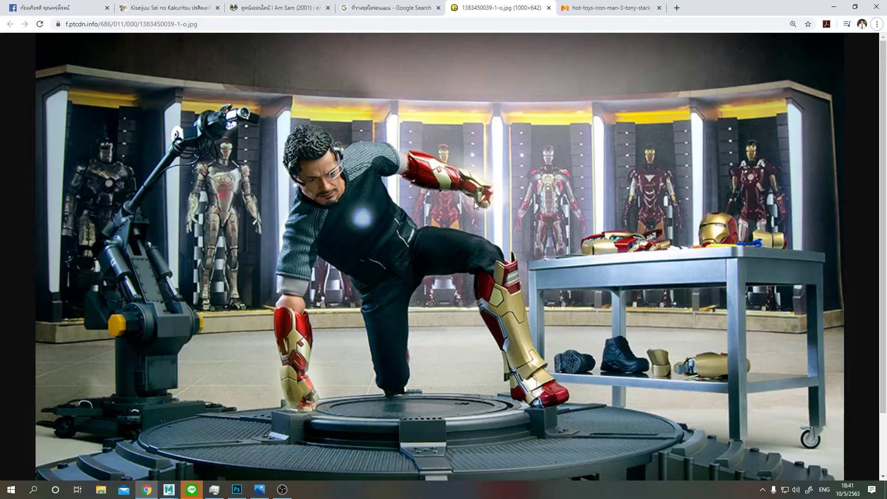
pyautogui.hotkey('alt', 'Tab')
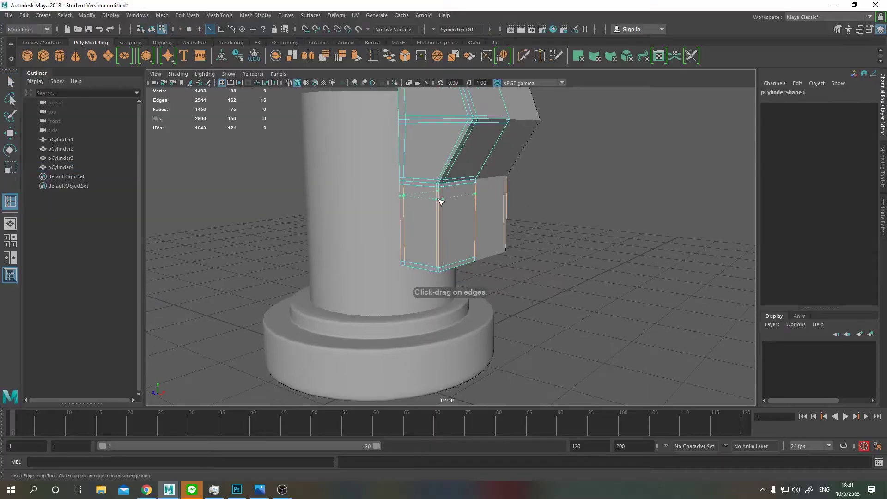
# Try an edge loop on the lower box, then undo it
pyautogui.press('q')
pyautogui.moveTo(438, 222); pyautogui.dragTo(420, 193)
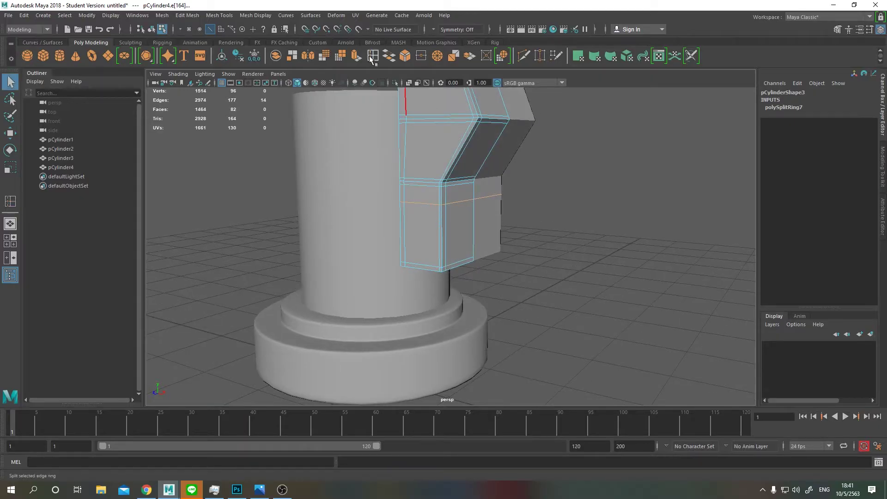
pyautogui.click(444, 229)
pyautogui.press('q')
pyautogui.moveTo(444, 229); pyautogui.dragTo(419, 212)
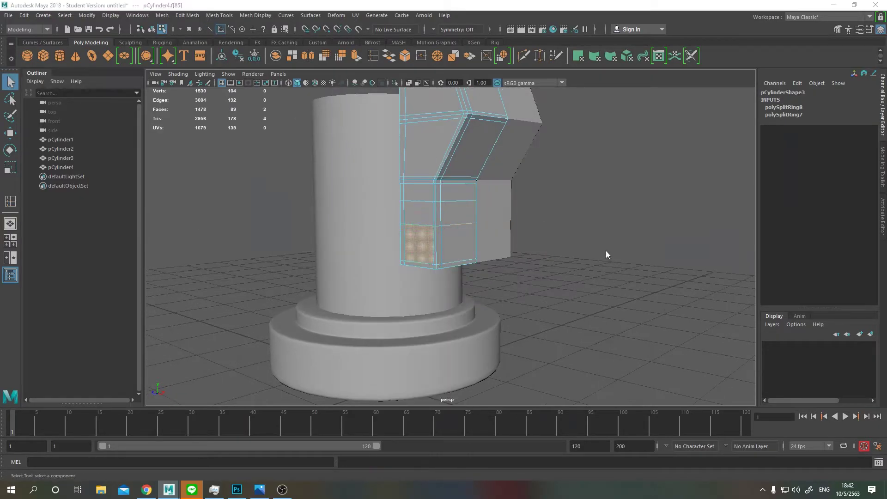
pyautogui.scroll(3)
pyautogui.hotkey('ctrl', 'z')
pyautogui.hotkey('ctrl', 'z')
pyautogui.hotkey('ctrl', 'z')
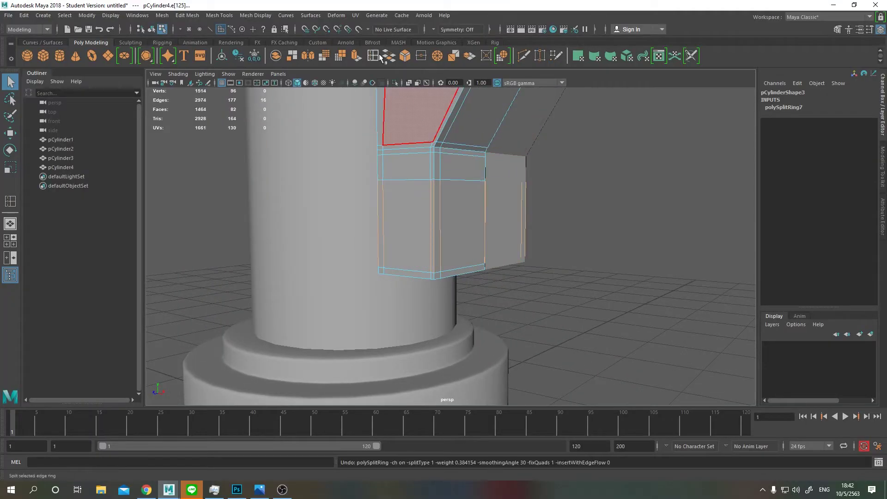
# Attempt extruding the lower box's side face into an inset, undoing each try
pyautogui.press('F11')
pyautogui.click(400, 231)
pyautogui.moveTo(672, 247); pyautogui.dragTo(407, 90)
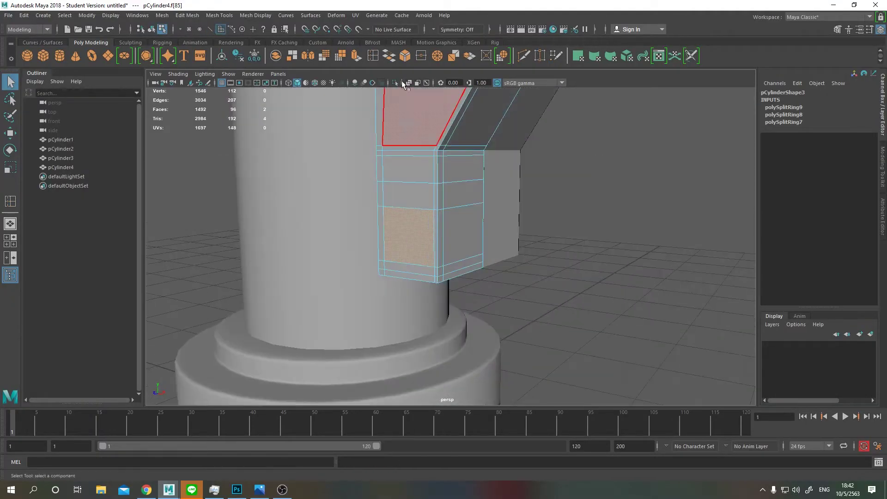
pyautogui.hotkey('ctrl', 'e')
pyautogui.hotkey('ctrl', 'z')
pyautogui.hotkey('ctrl', 'z')
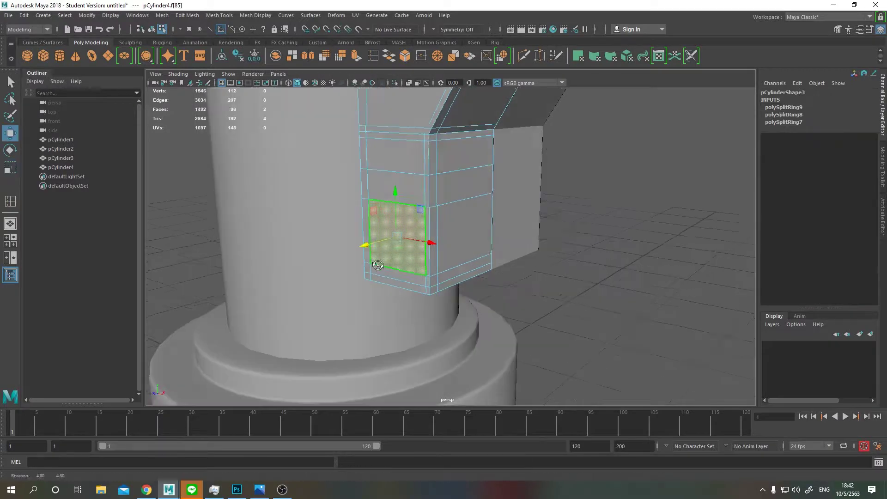
pyautogui.hotkey('ctrl', 'z')
pyautogui.hotkey('ctrl', 'e')
pyautogui.moveTo(406, 242); pyautogui.dragTo(384, 236)
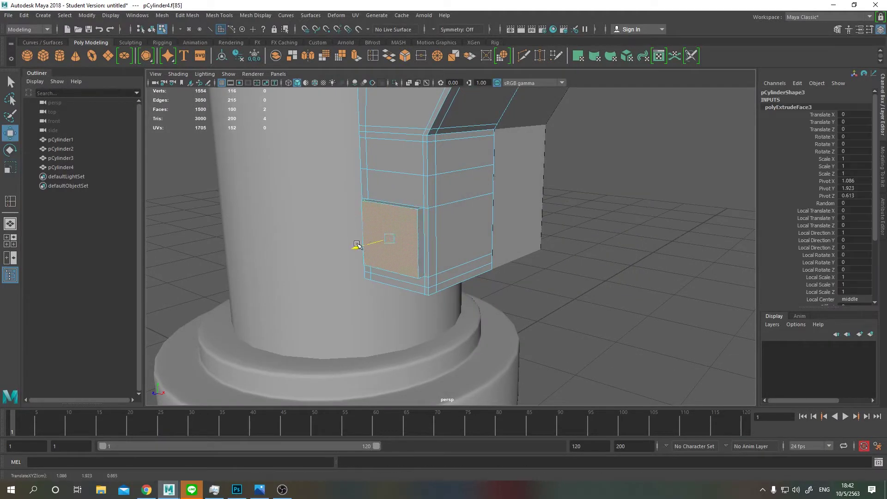
pyautogui.hotkey('ctrl', 'z')
pyautogui.hotkey('ctrl', 'z')
pyautogui.hotkey('ctrl', 'z')
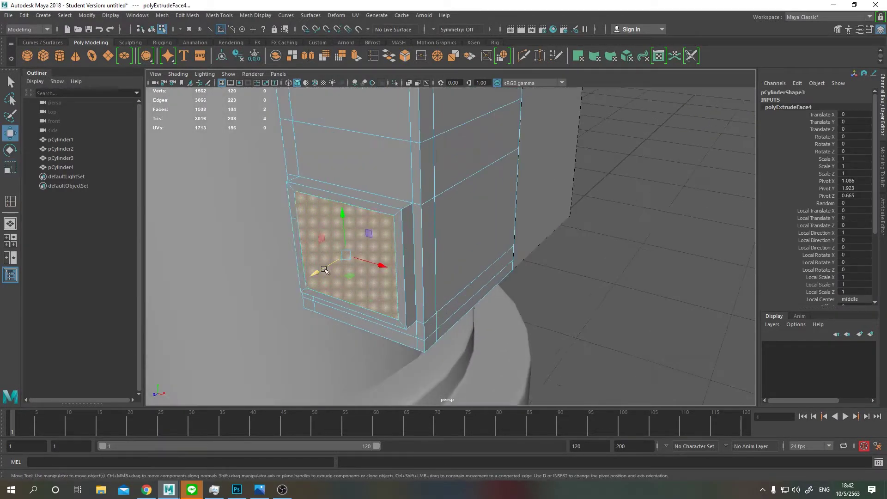
pyautogui.hotkey('ctrl', 'z')
# Extrude and push in the larger lower panel and the smaller upper panel
pyautogui.hotkey('ctrl', 'e')
pyautogui.moveTo(338, 224); pyautogui.dragTo(325, 227)
pyautogui.hotkey('ctrl', 'e')
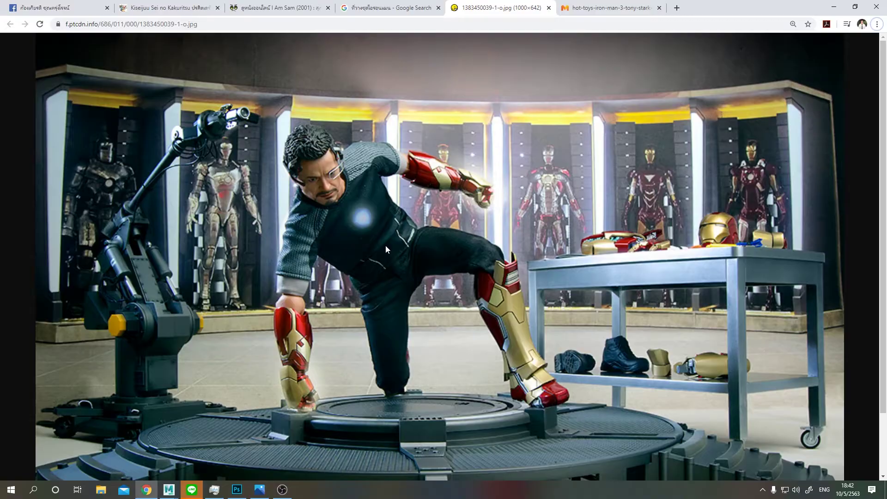
pyautogui.hotkey('ctrl', 'e')
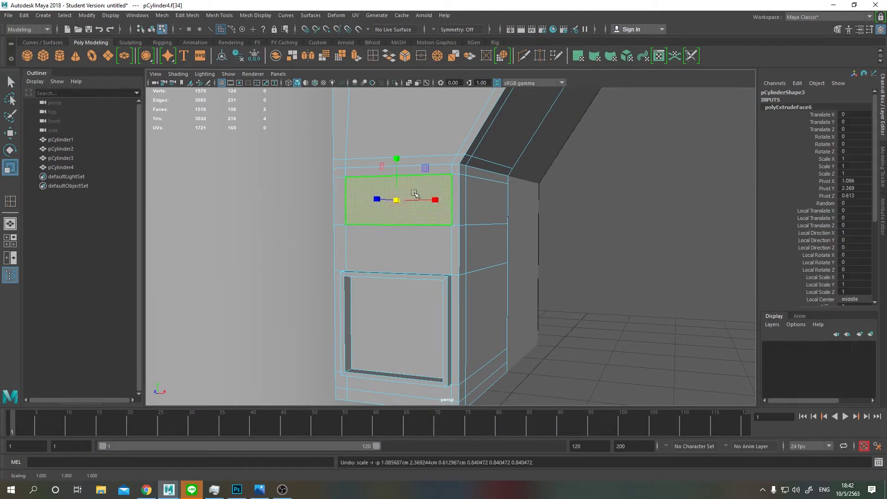
pyautogui.hotkey('ctrl', 'e')
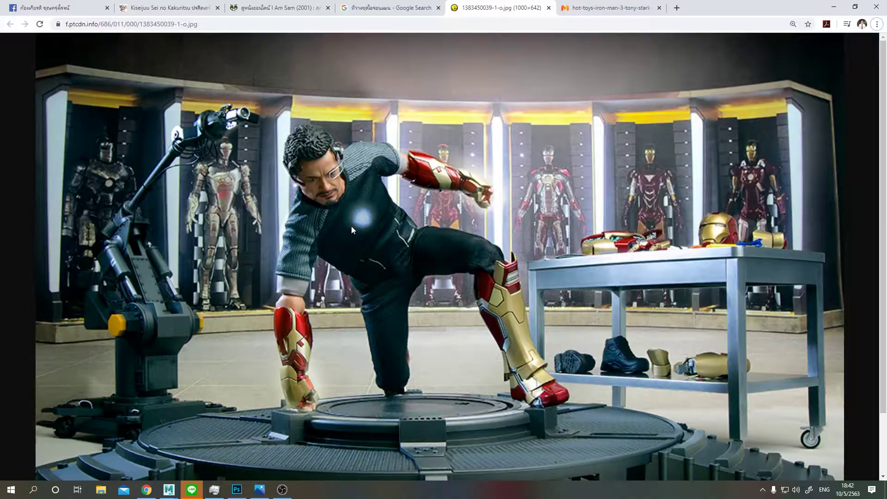
pyautogui.moveTo(310, 210); pyautogui.dragTo(307, 239)
pyautogui.hotkey('ctrl', 'e')
pyautogui.hotkey('ctrl', 'e')
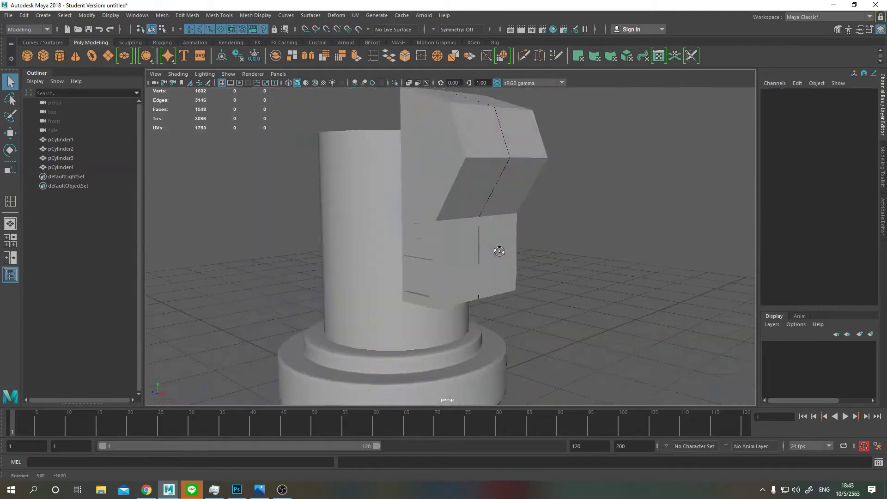
# Add support edge loops across the side and along the panel frame, undoing a stray one
pyautogui.moveTo(492, 238); pyautogui.dragTo(462, 221)
pyautogui.moveTo(462, 221); pyautogui.dragTo(401, 301)
pyautogui.scroll(3)
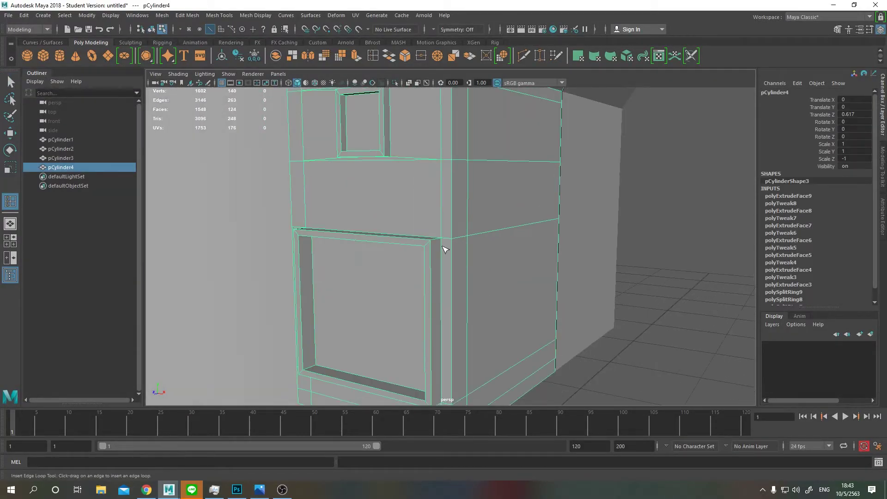
pyautogui.click(447, 246)
pyautogui.scroll(-3)
pyautogui.click(468, 278)
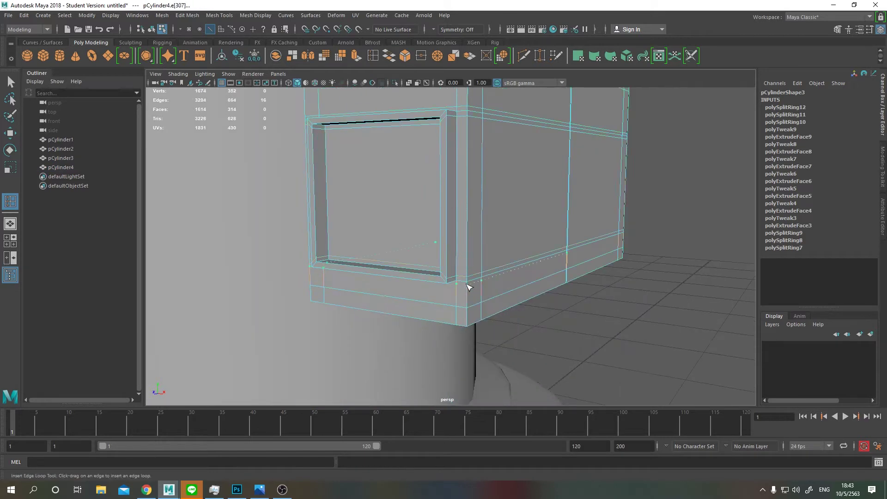
pyautogui.scroll(3)
pyautogui.click(455, 352)
pyautogui.click(455, 230)
pyautogui.moveTo(454, 230); pyautogui.dragTo(429, 301)
pyautogui.hotkey('ctrl', 'z')
# Add support edge loops beside the frame and at each frame corner
pyautogui.click(370, 243)
pyautogui.click(457, 241)
pyautogui.click(393, 282)
pyautogui.click(519, 238)
pyautogui.click(439, 211)
pyautogui.click(364, 286)
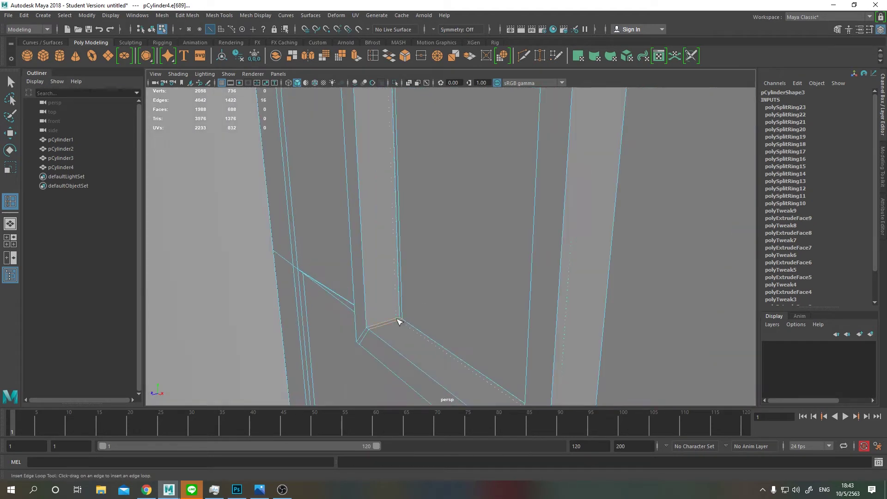
pyautogui.moveTo(361, 337); pyautogui.dragTo(555, 206)
pyautogui.click(491, 196)
# Add final loops along the block's edge, return to object mode, and review the reference
pyautogui.scroll(-3)
pyautogui.click(609, 176)
pyautogui.scroll(3)
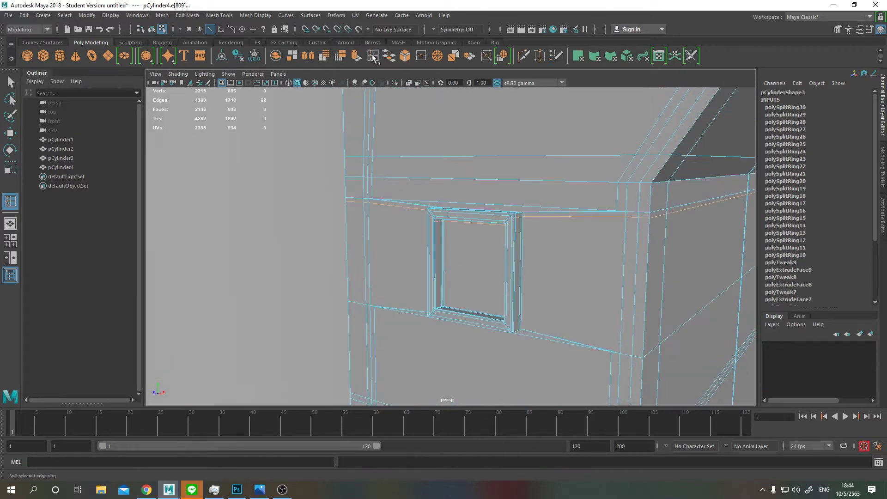
pyautogui.click(381, 198)
pyautogui.press('F8')
pyautogui.scroll(-3)
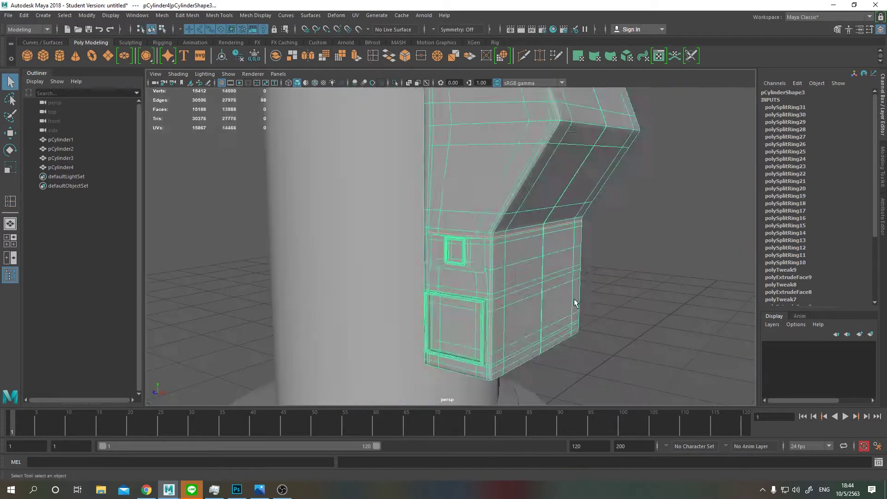
pyautogui.moveTo(574, 245); pyautogui.dragTo(618, 234)
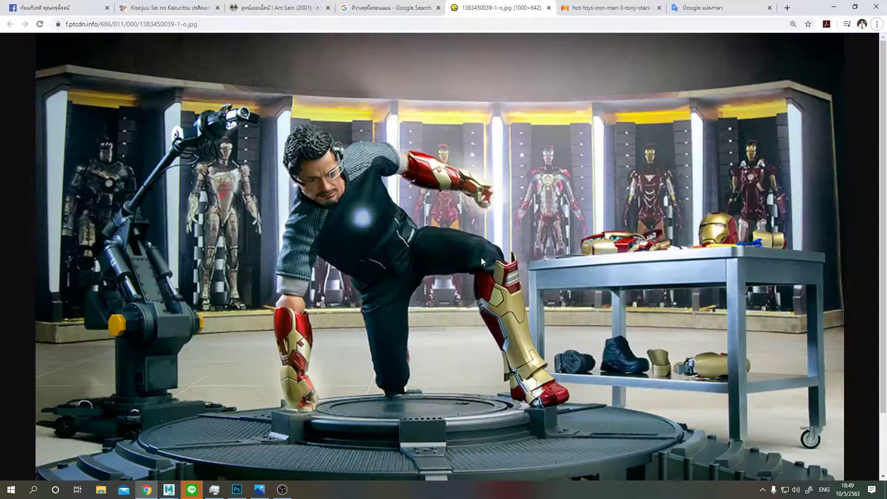
pyautogui.hotkey('ctrl', 'Tab')
pyautogui.hotkey('alt', 'Tab')
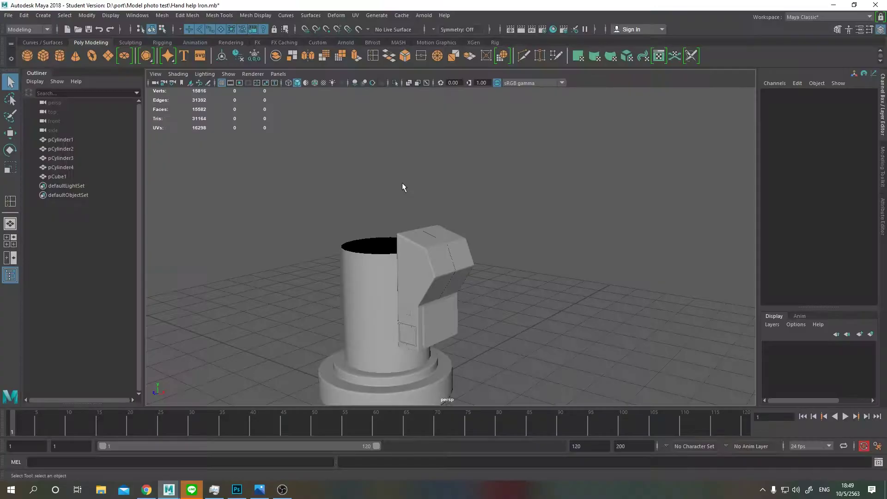
# Create a polygon cylinder and delete an edge across its cap in the top view
pyautogui.click(62, 60)
pyautogui.moveTo(506, 302); pyautogui.dragTo(532, 259)
pyautogui.click(534, 232)
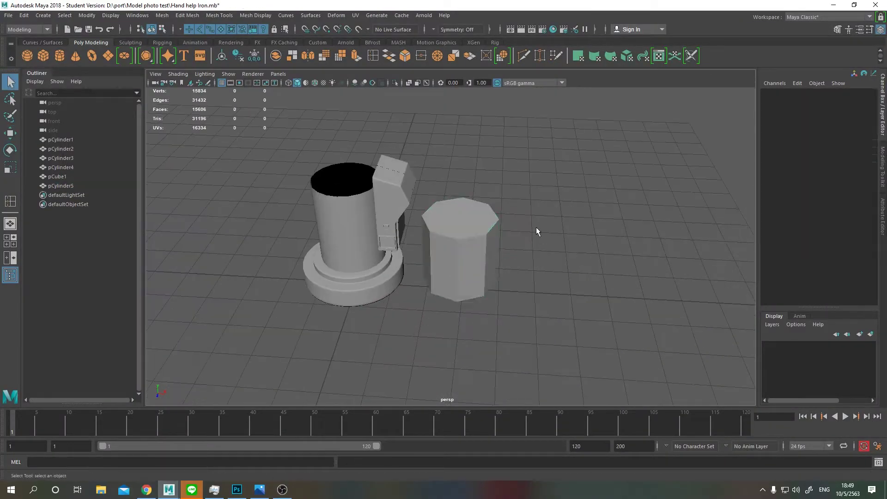
pyautogui.moveTo(481, 249); pyautogui.dragTo(486, 213)
pyautogui.press('space')
pyautogui.press('space')
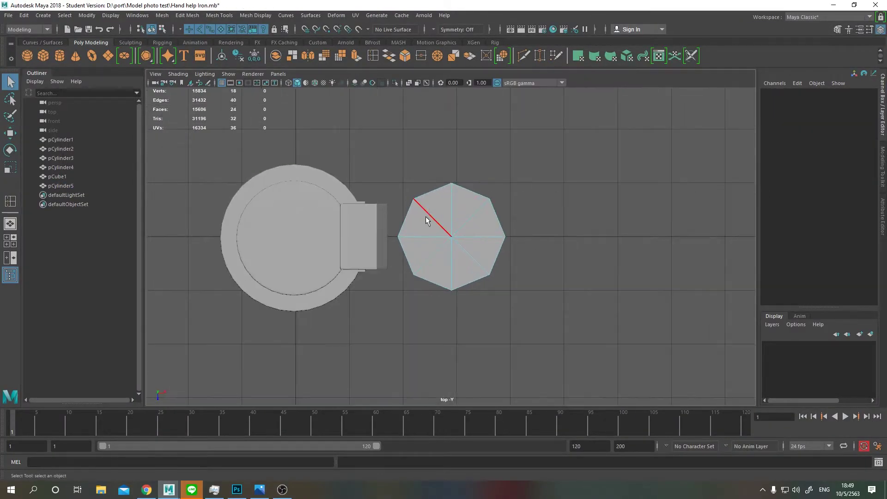
pyautogui.moveTo(470, 208); pyautogui.dragTo(479, 226)
pyautogui.press('Delete')
pyautogui.press('space')
pyautogui.press('space')
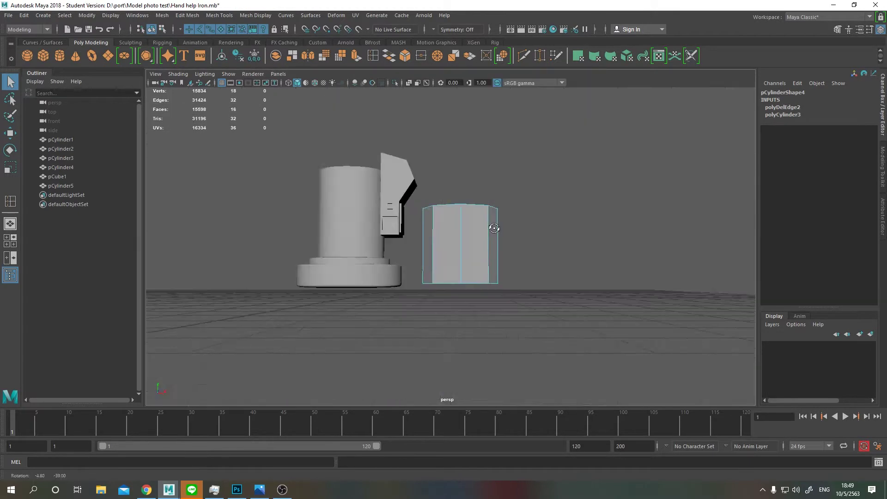
pyautogui.press('F8')
# Rotate the cylinder 90 degrees on X, scale it down, and place it against the upper block
pyautogui.press('e')
pyautogui.moveTo(852, 122); pyautogui.dragTo(871, 129)
pyautogui.write('90')
pyautogui.press('Return')
pyautogui.press('r')
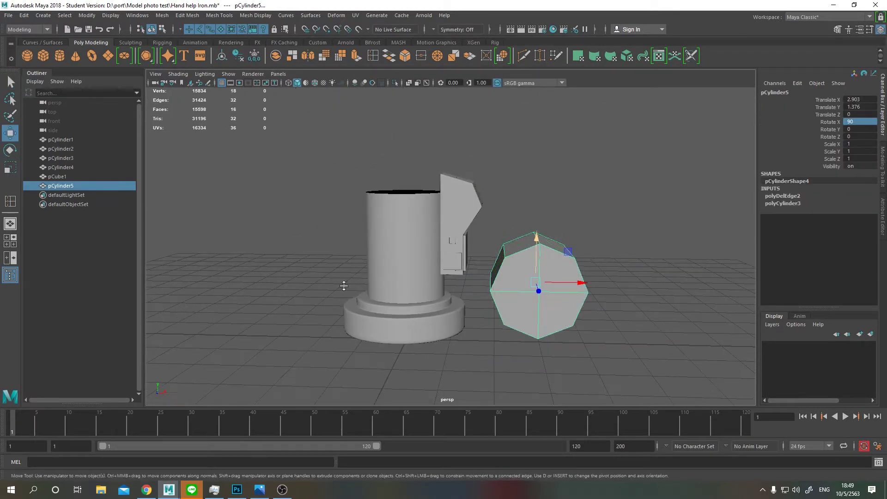
pyautogui.moveTo(513, 265); pyautogui.dragTo(424, 243)
pyautogui.press('w')
pyautogui.press('r')
pyautogui.press('w')
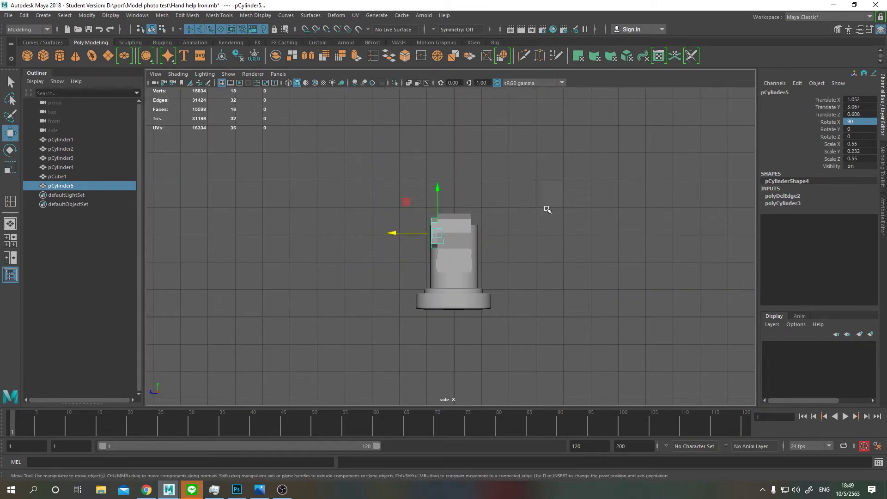
pyautogui.hotkey('alt', 'Tab')
pyautogui.hotkey('alt', 'Tab')
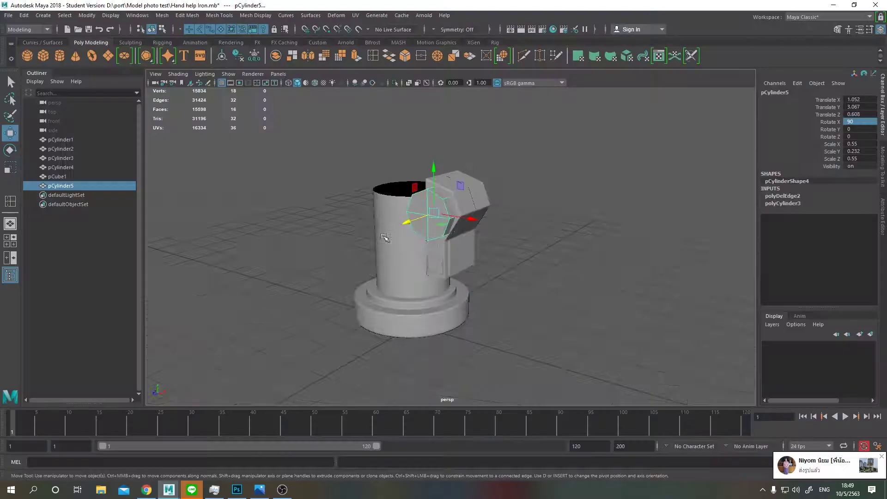
pyautogui.moveTo(393, 222); pyautogui.dragTo(412, 217)
pyautogui.scroll(3)
# Extrude the cap's outer face into a stepped inset and add an edge loop around its rim
pyautogui.press('F11')
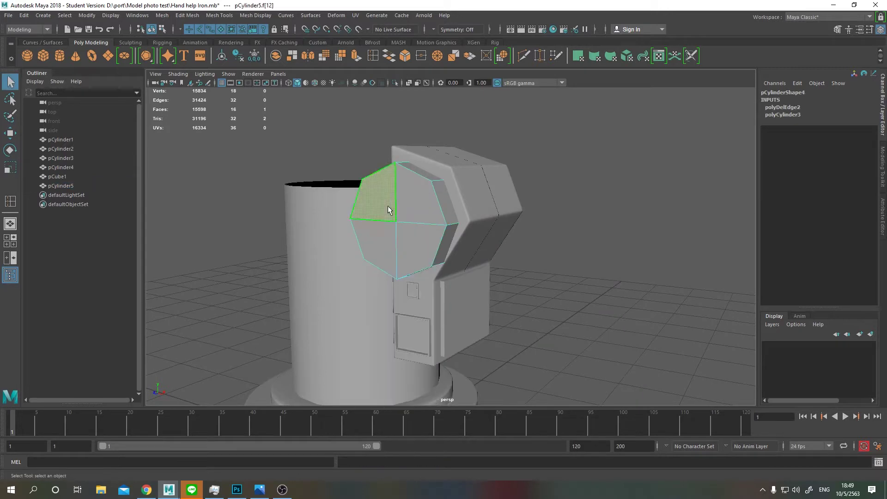
pyautogui.click(392, 217)
pyautogui.hotkey('ctrl', 'e')
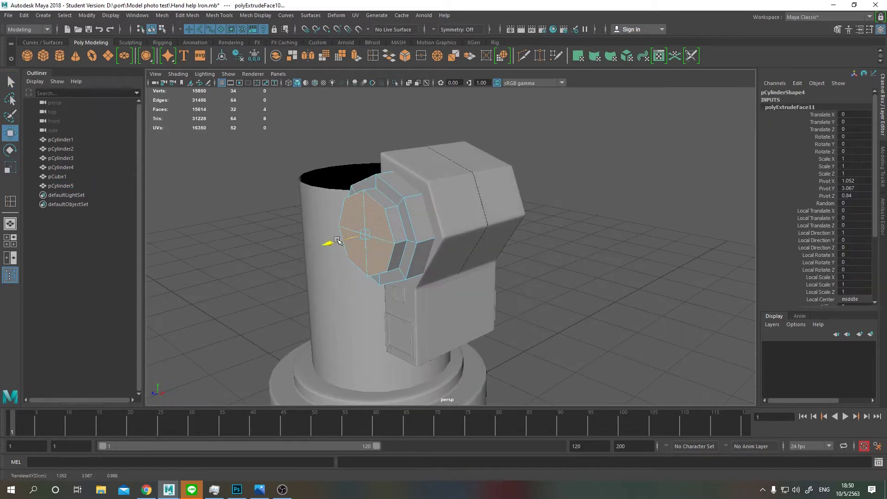
pyautogui.hotkey('alt', 'Tab')
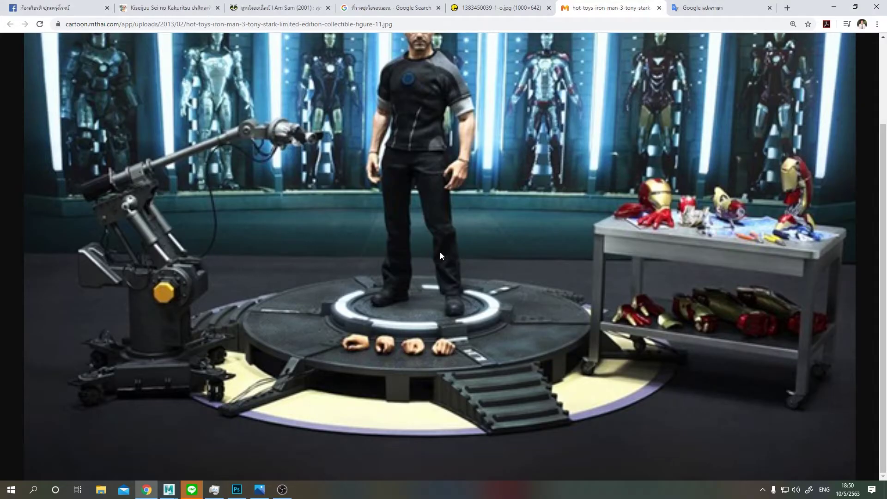
pyautogui.hotkey('alt', 'Tab')
pyautogui.scroll(3)
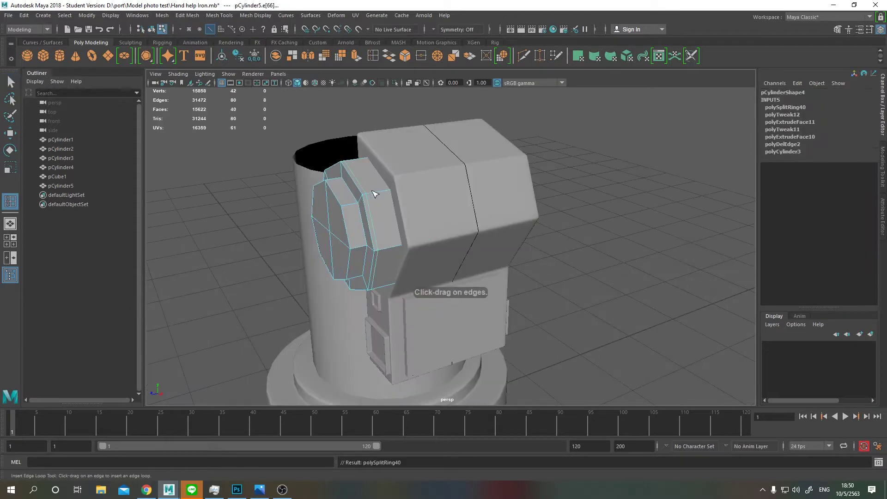
pyautogui.click(355, 206)
pyautogui.scroll(3)
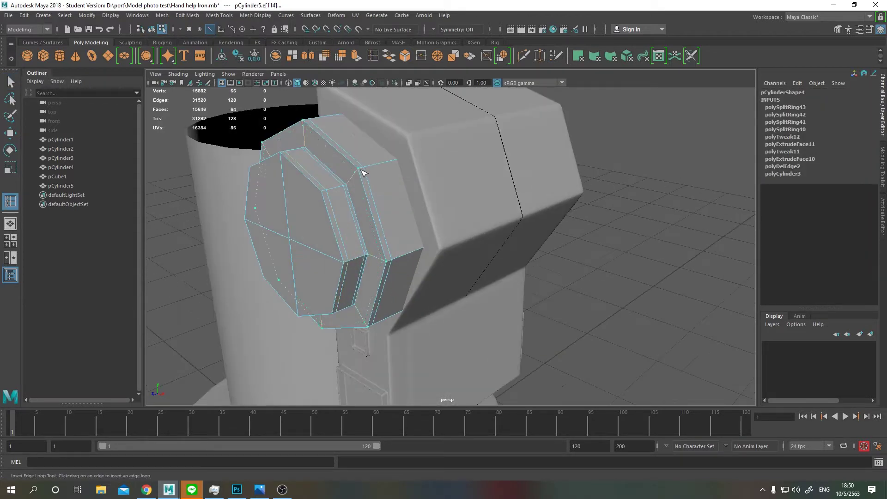
pyautogui.scroll(-3)
pyautogui.moveTo(356, 188); pyautogui.dragTo(360, 178)
pyautogui.scroll(-3)
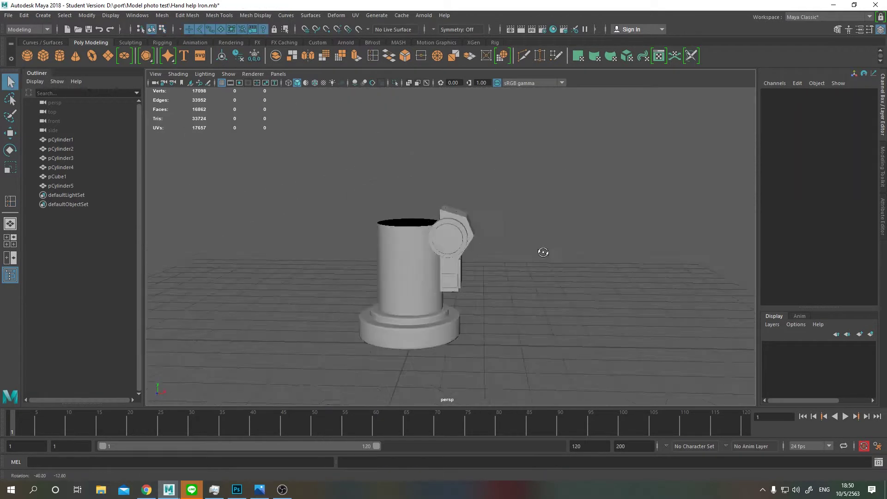
pyautogui.moveTo(541, 251); pyautogui.dragTo(518, 240)
# Duplicate the cap and mirror it to the block's far side with Translate Z -1.18 and Scale Y -0.232
pyautogui.hotkey('ctrl', 'd')
pyautogui.press('w')
pyautogui.moveTo(496, 231); pyautogui.dragTo(467, 238)
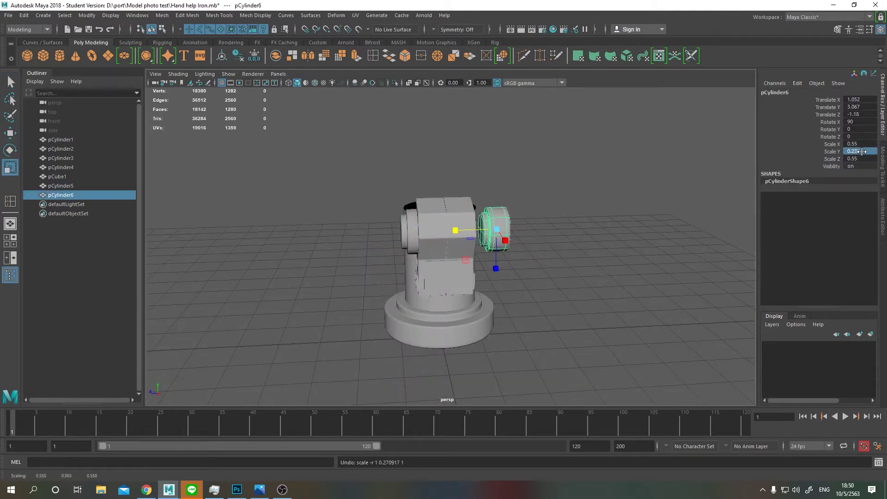
pyautogui.write('-0.232')
pyautogui.press('Return')
pyautogui.moveTo(553, 279); pyautogui.dragTo(451, 213)
pyautogui.press('w')
pyautogui.press('space')
pyautogui.press('space')
pyautogui.press('q')
pyautogui.click(525, 210)
pyautogui.hotkey('alt', 'Tab')
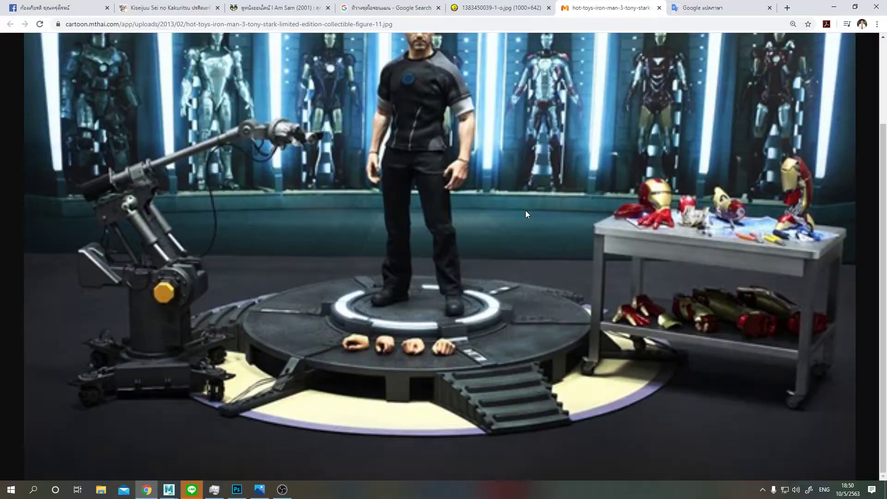
pyautogui.hotkey('alt', 'Tab')
# Create a small polygon sphere and seat it on the hub's ring as the first bolt
pyautogui.click(34, 57)
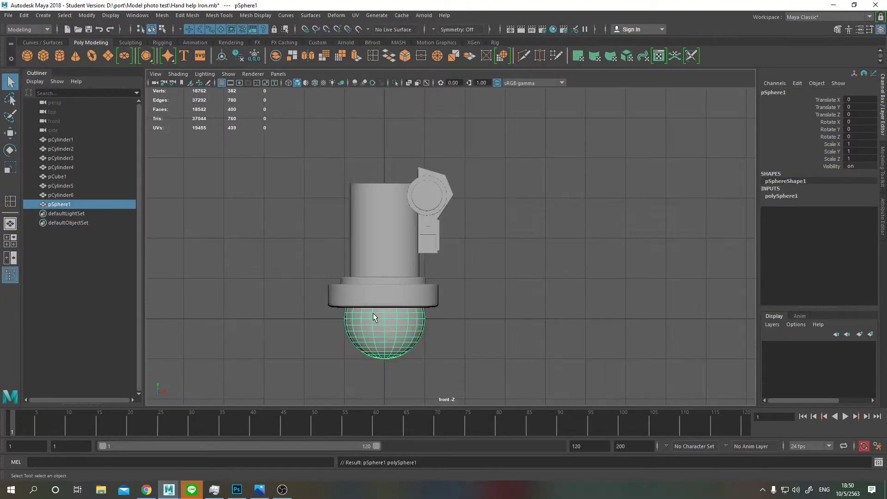
pyautogui.press('w')
pyautogui.moveTo(372, 317); pyautogui.dragTo(511, 214)
pyautogui.scroll(3)
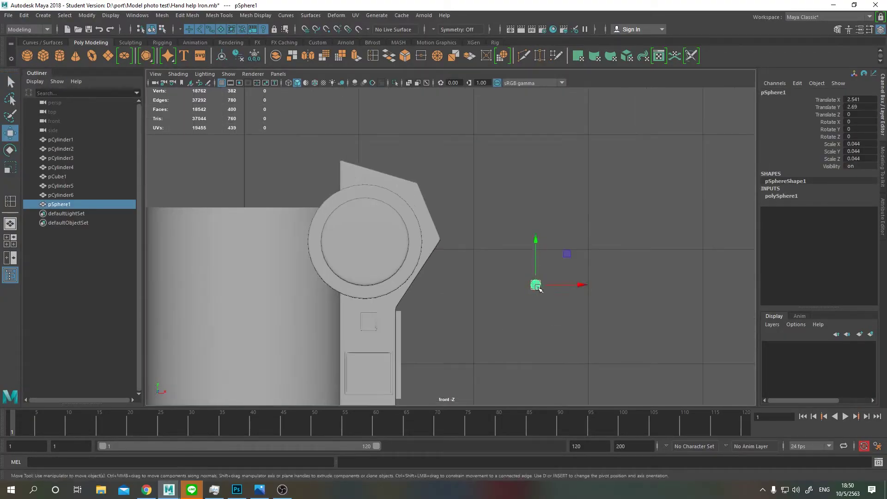
pyautogui.press('space')
pyautogui.press('space')
pyautogui.moveTo(370, 187); pyautogui.dragTo(351, 187)
pyautogui.press('space')
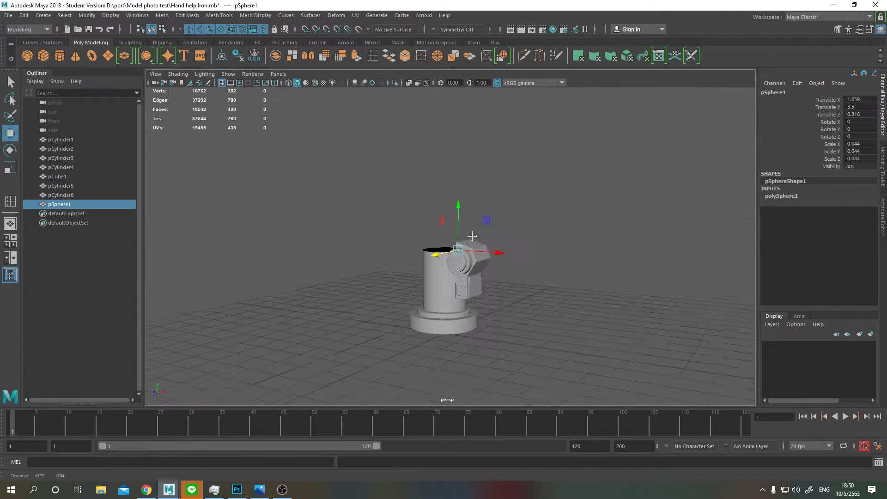
pyautogui.scroll(3)
pyautogui.press('space')
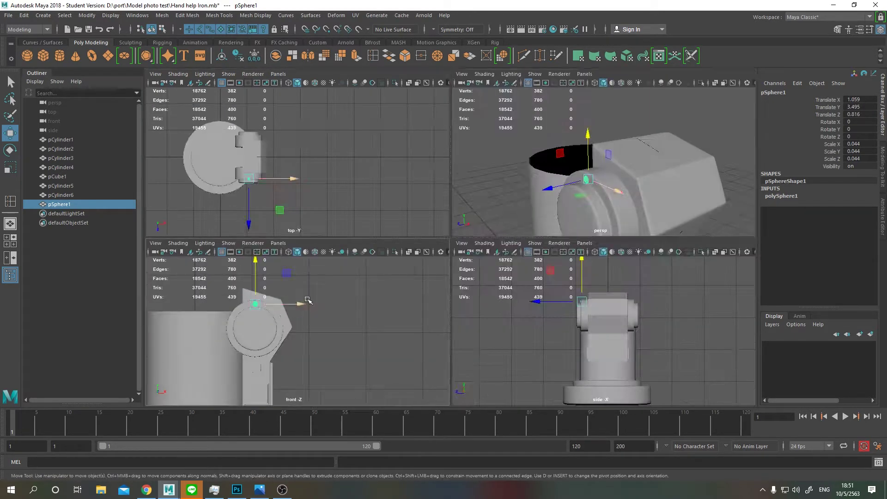
pyautogui.press('space')
# Duplicate the bolt sphere repeatedly, spacing the copies around the ring to make eight
pyautogui.hotkey('ctrl', 'd')
pyautogui.moveTo(355, 146); pyautogui.dragTo(367, 194)
pyautogui.hotkey('ctrl', 'd')
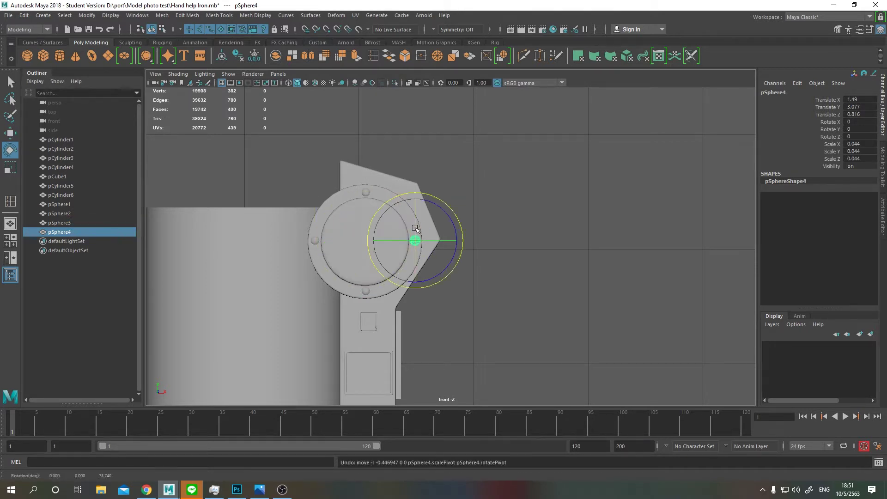
pyautogui.scroll(3)
pyautogui.hotkey('ctrl', 'd')
pyautogui.moveTo(404, 238); pyautogui.dragTo(396, 211)
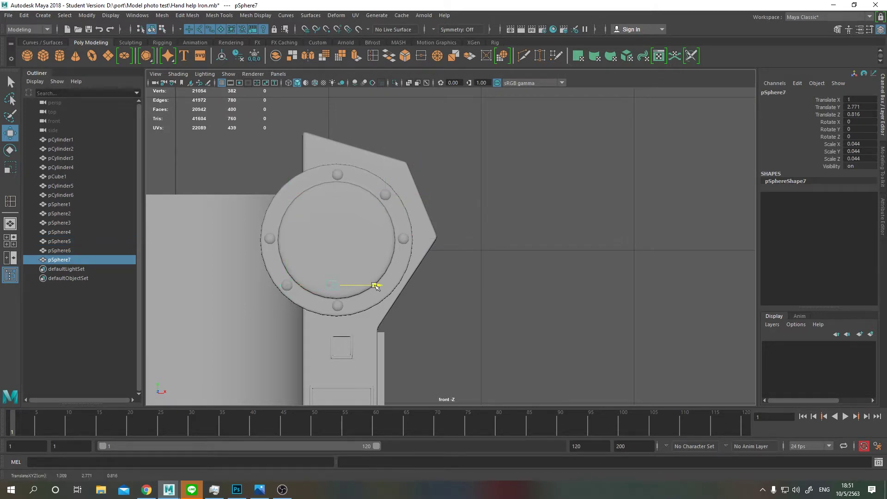
pyautogui.click(386, 195)
pyautogui.hotkey('ctrl', 'd')
pyautogui.moveTo(426, 195); pyautogui.dragTo(477, 240)
pyautogui.scroll(-3)
pyautogui.scroll(3)
# Select all eight bolt spheres, duplicate them, and move the set to the hub's far side
pyautogui.press('q')
pyautogui.click(449, 223)
pyautogui.click(397, 243)
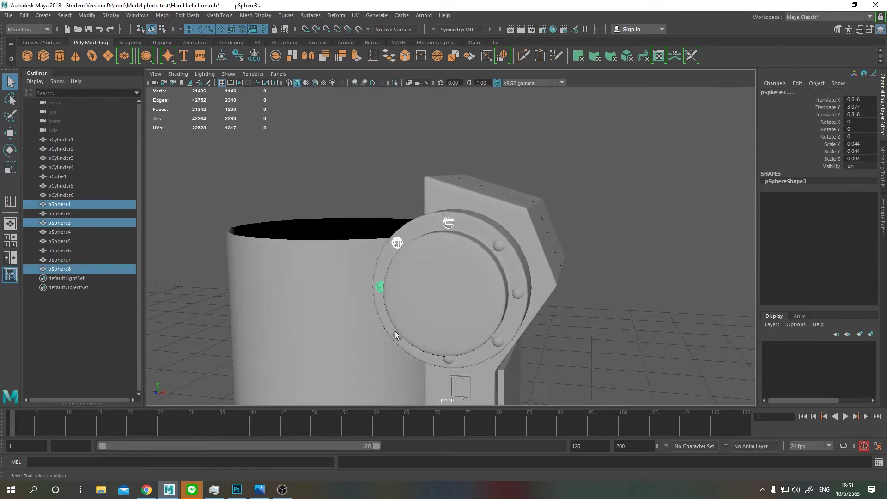
pyautogui.click(518, 296)
pyautogui.moveTo(517, 299); pyautogui.dragTo(481, 275)
pyautogui.hotkey('ctrl', 'd')
pyautogui.press('w')
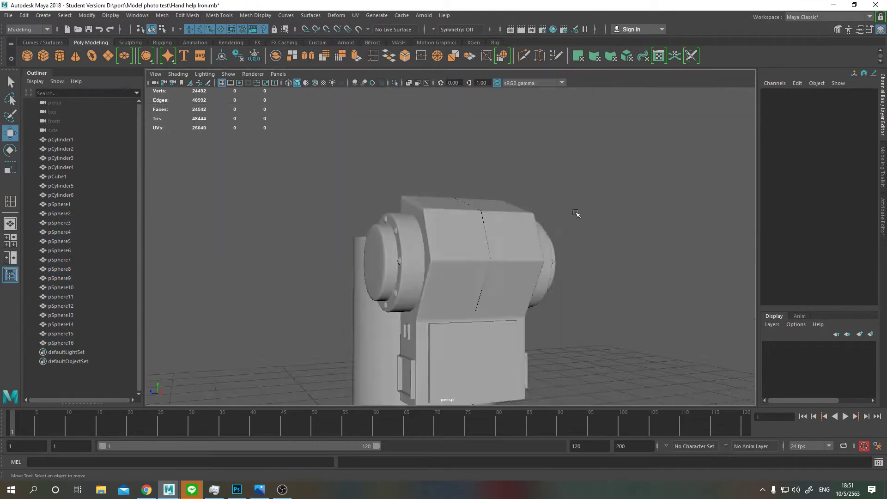
pyautogui.moveTo(562, 189); pyautogui.dragTo(570, 274)
# Compare against the reference photo, save the student-version scene, and add a new cylinder
pyautogui.hotkey('ctrl', 'z')
pyautogui.press('q')
pyautogui.hotkey('alt', 'Tab')
pyautogui.hotkey('alt', 'Tab')
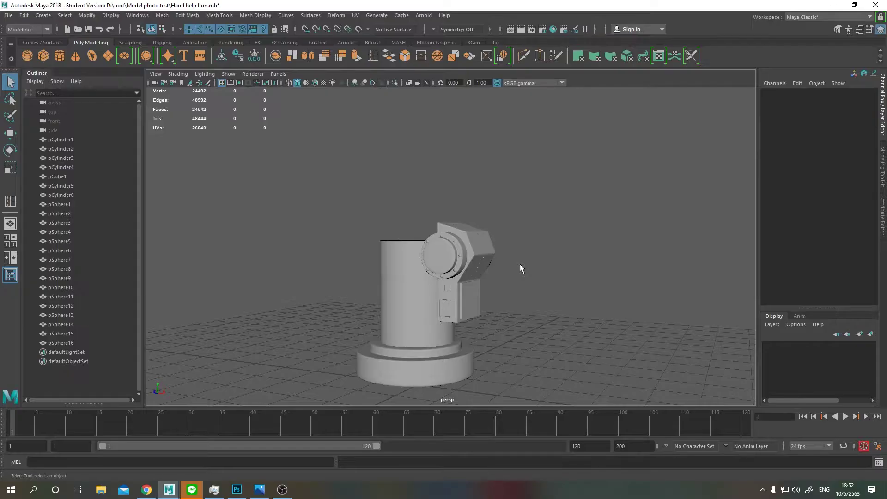
pyautogui.hotkey('alt', 'Tab')
pyautogui.hotkey('alt', 'Tab')
pyautogui.hotkey('ctrl', 's')
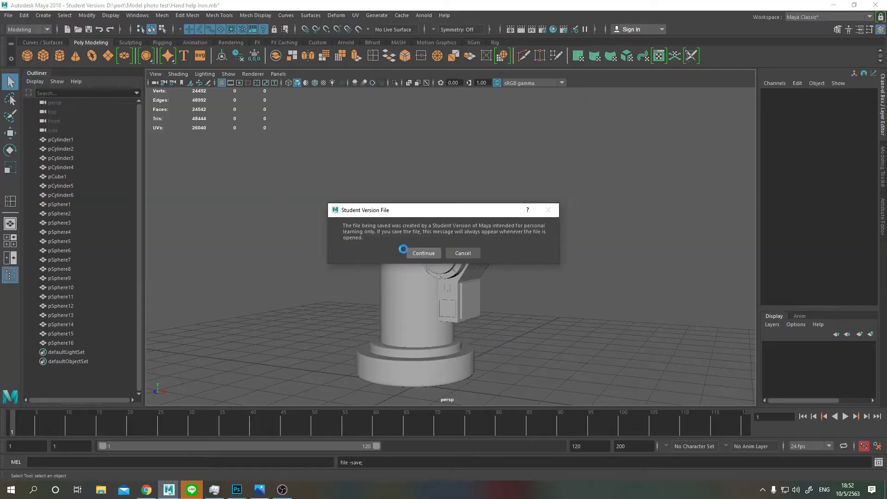
pyautogui.press('Return')
pyautogui.click(59, 55)
# Delete an edge loop from the new cylinder and rotate it 90 degrees on X
pyautogui.moveTo(425, 295); pyautogui.dragTo(475, 287)
pyautogui.scroll(3)
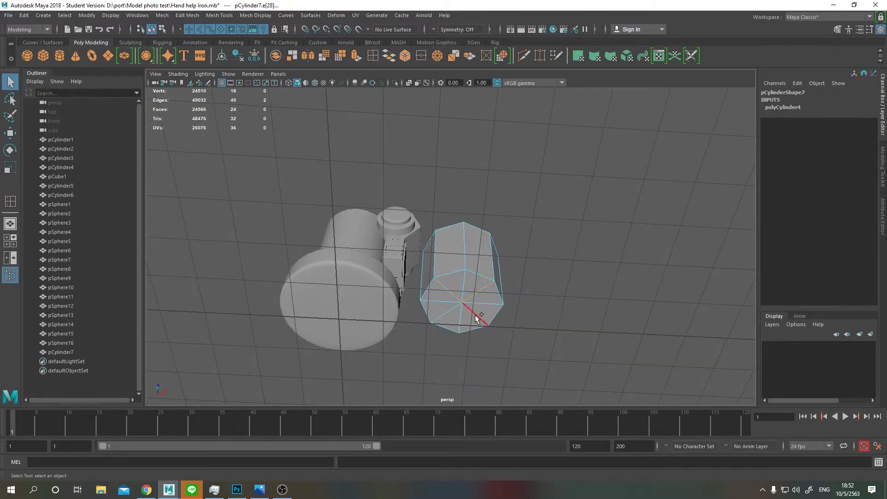
pyautogui.moveTo(477, 318); pyautogui.dragTo(441, 266)
pyautogui.doubleClick(492, 263)
pyautogui.press('Delete')
pyautogui.press('F8')
pyautogui.write('e')
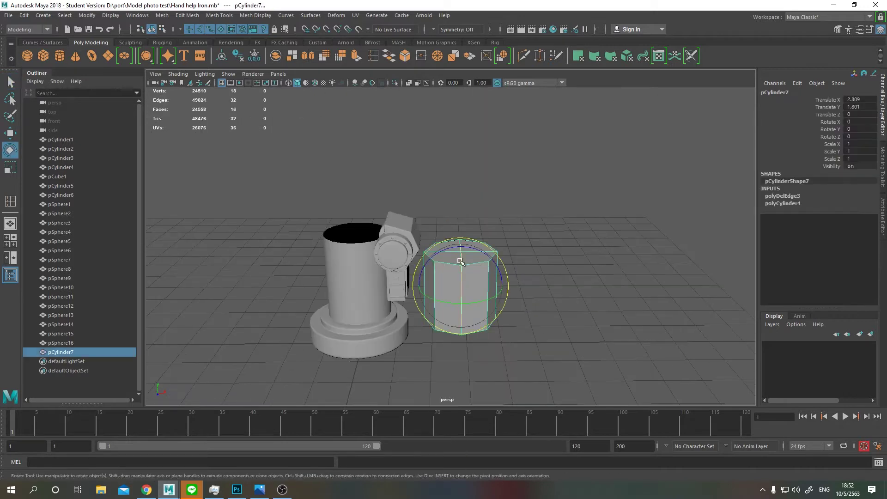
pyautogui.write('90')
# Shrink the cylinder and move it beside the hub in the front view
pyautogui.moveTo(531, 277); pyautogui.dragTo(573, 287)
pyautogui.press('space')
pyautogui.press('space')
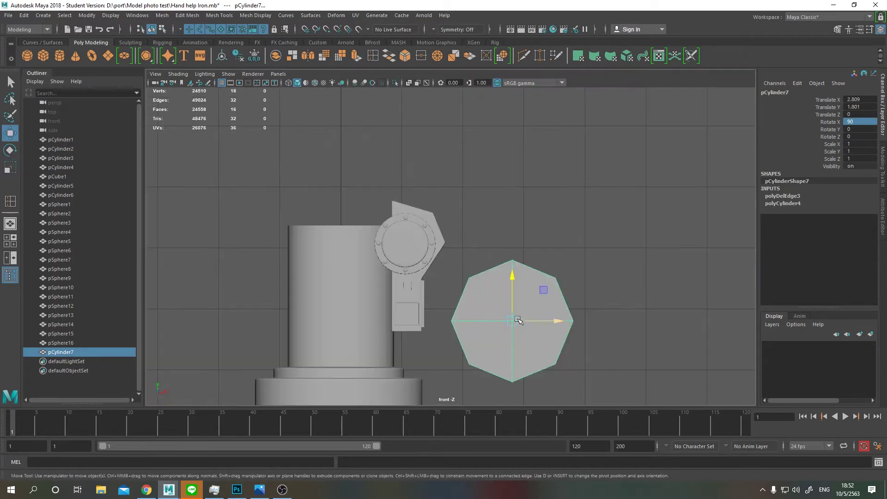
pyautogui.press('w')
pyautogui.moveTo(409, 243); pyautogui.dragTo(466, 250)
pyautogui.press('r')
pyautogui.press('w')
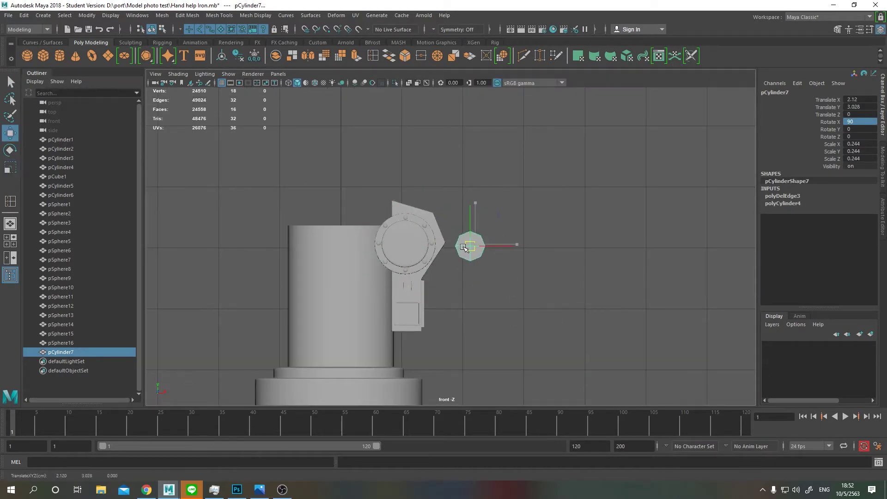
pyautogui.press('space')
# Push the cylinder onto the hub face and flatten it into a thin disc
pyautogui.press('space')
pyautogui.moveTo(398, 188); pyautogui.dragTo(311, 184)
pyautogui.press('r')
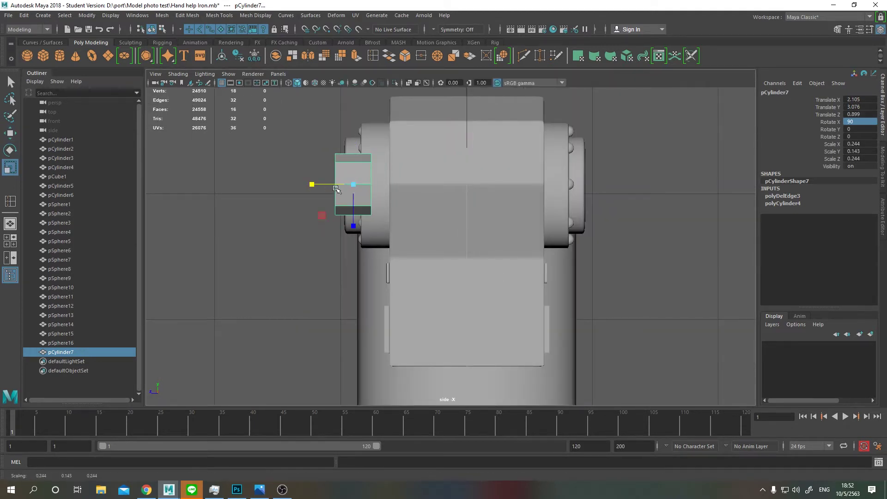
pyautogui.press('w')
pyautogui.press('space')
pyautogui.press('space')
pyautogui.moveTo(429, 249); pyautogui.dragTo(410, 246)
pyautogui.press('space')
pyautogui.press('space')
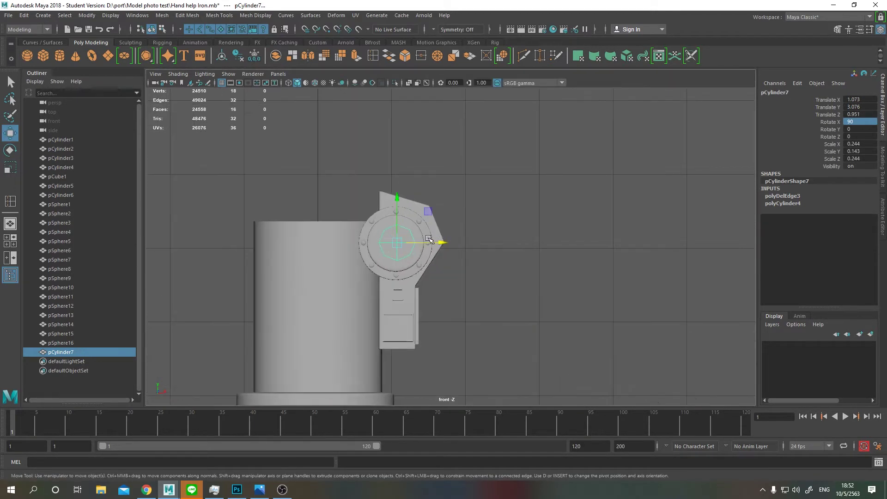
pyautogui.press('space')
pyautogui.press('space')
pyautogui.scroll(3)
# Extrude the nut's cap faces outward from the hub
pyautogui.press('q')
pyautogui.press('F11')
pyautogui.scroll(3)
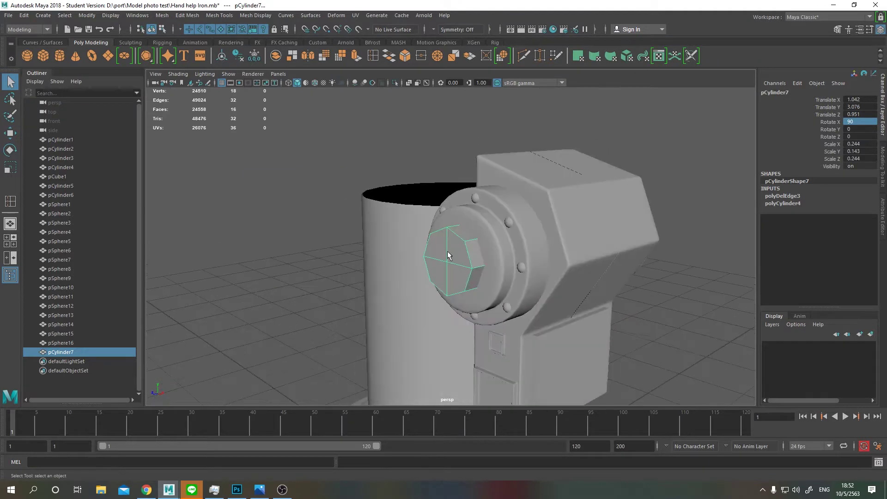
pyautogui.scroll(3)
pyautogui.hotkey('ctrl', 'e')
pyautogui.moveTo(436, 258); pyautogui.dragTo(362, 227)
# Insert three edge loops around the nut to support its stepped shape
pyautogui.click(401, 224)
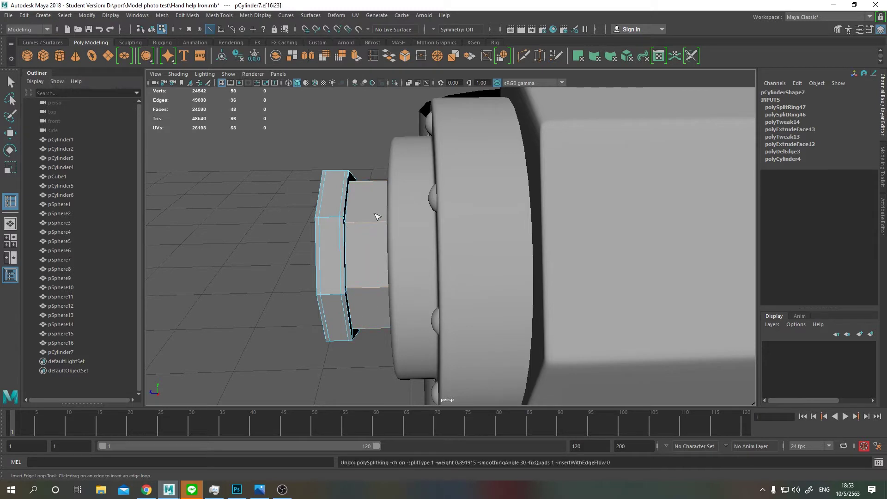
pyautogui.moveTo(377, 217); pyautogui.dragTo(326, 172)
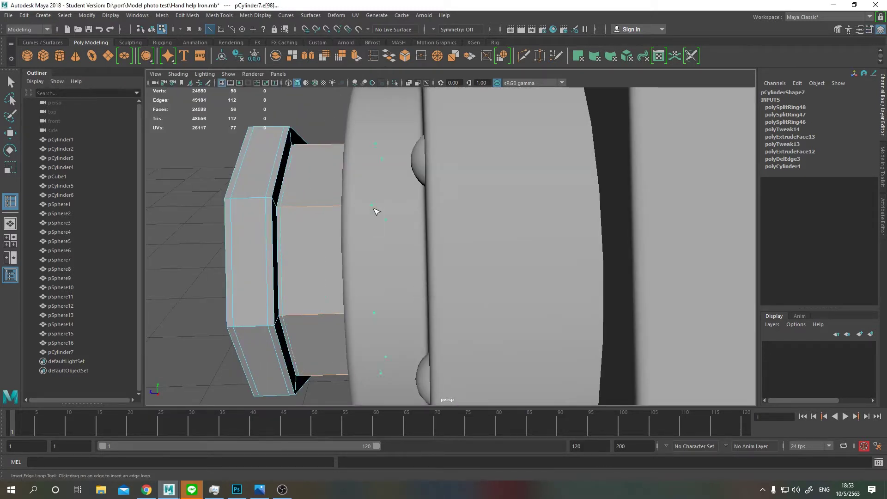
pyautogui.click(436, 211)
pyautogui.moveTo(436, 211); pyautogui.dragTo(221, 186)
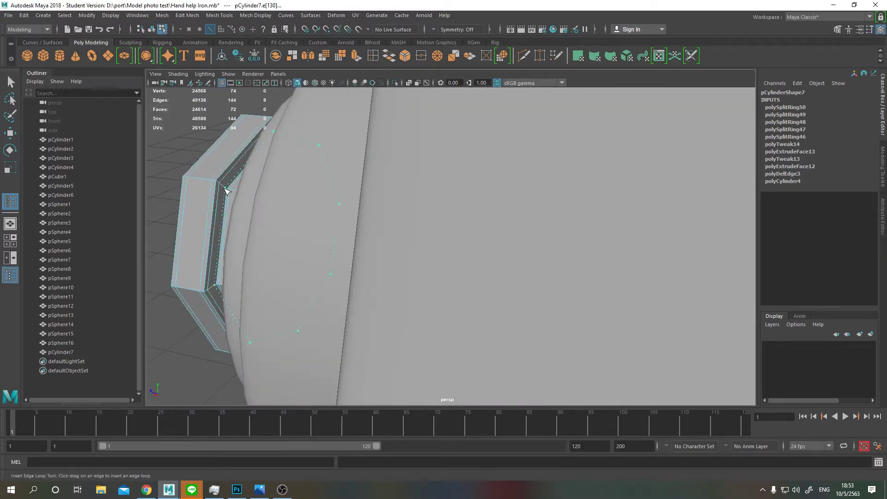
pyautogui.click(226, 190)
pyautogui.rightClick(456, 218)
pyautogui.press('q')
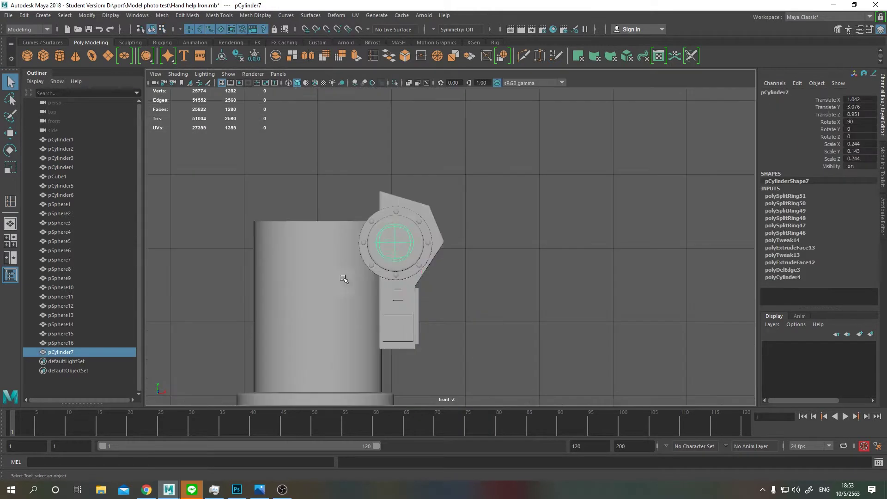
pyautogui.press('space')
# Duplicate the nut cap and move the copy along Z to the hub's opposite side
pyautogui.press('w')
pyautogui.press('space')
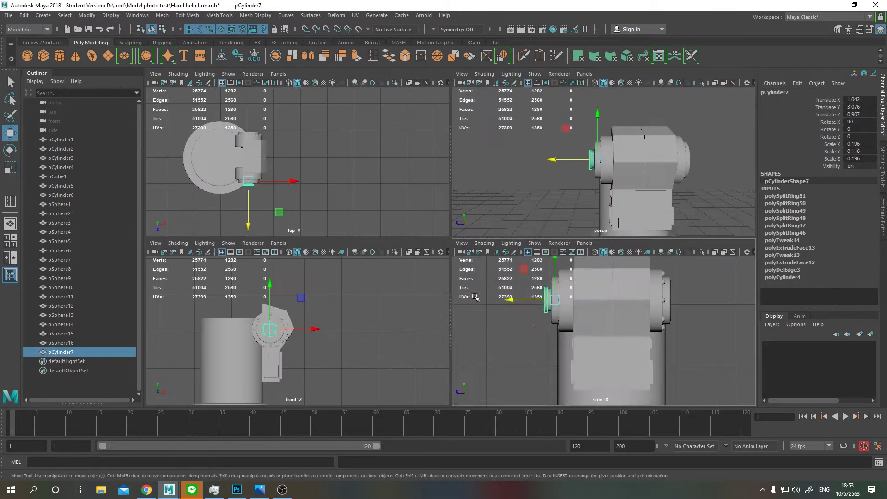
pyautogui.press('space')
pyautogui.hotkey('ctrl', 'd')
pyautogui.moveTo(323, 185); pyautogui.dragTo(597, 184)
pyautogui.press('r')
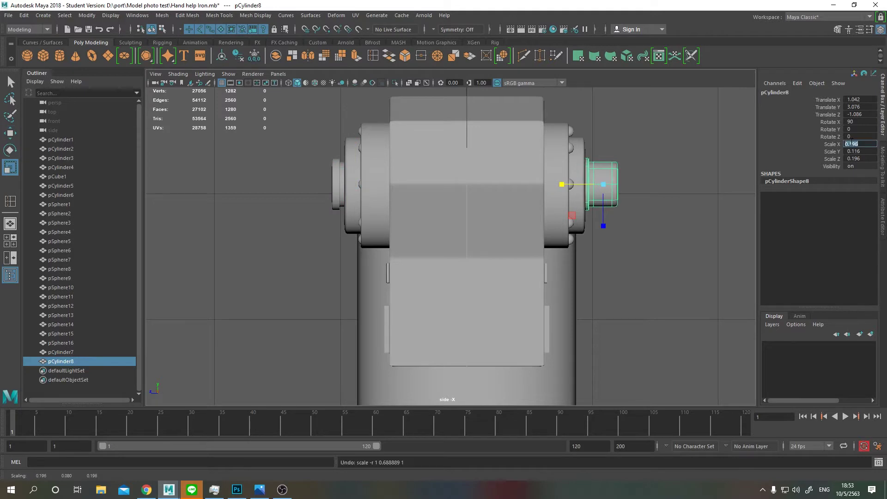
pyautogui.write('-0.196')
pyautogui.moveTo(578, 231); pyautogui.dragTo(550, 239)
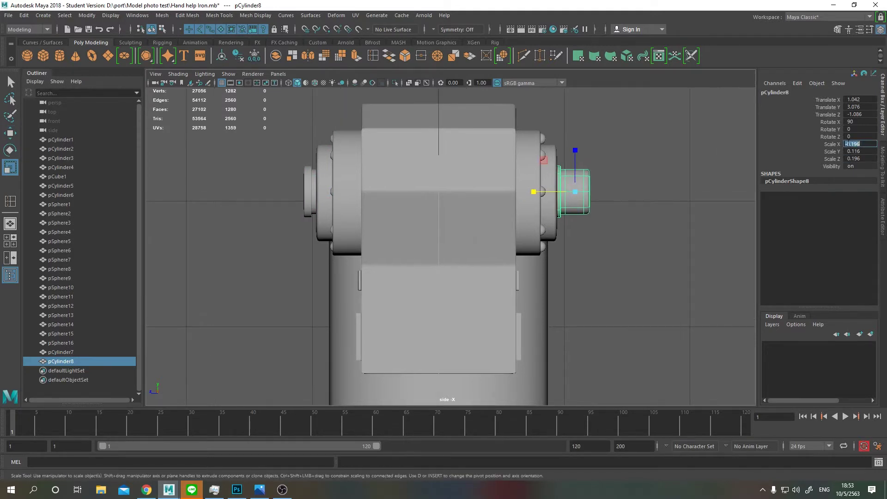
pyautogui.press('Return')
pyautogui.hotkey('ctrl', 'z')
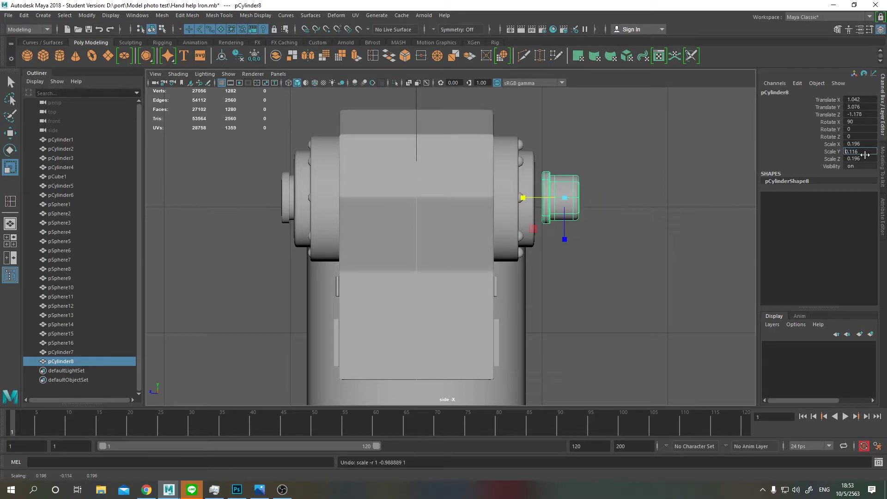
# Orbit around the hub and compare both nuts with the reference images
pyautogui.scroll(3)
pyautogui.press('space')
pyautogui.click(599, 246)
pyautogui.moveTo(599, 246); pyautogui.dragTo(544, 275)
pyautogui.hotkey('alt', 'Tab')
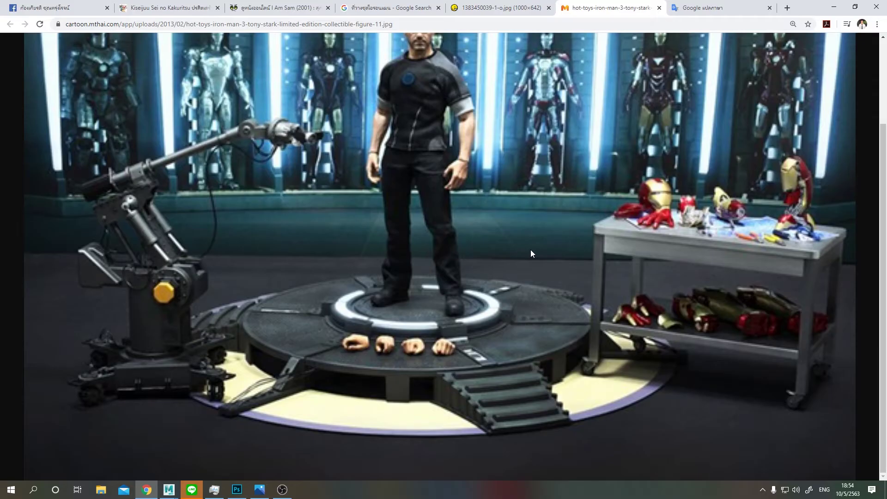
pyautogui.hotkey('ctrl', 'shift', 'Tab')
# Delete the hub bracket's top faces to open it up
pyautogui.hotkey('alt', 'Tab')
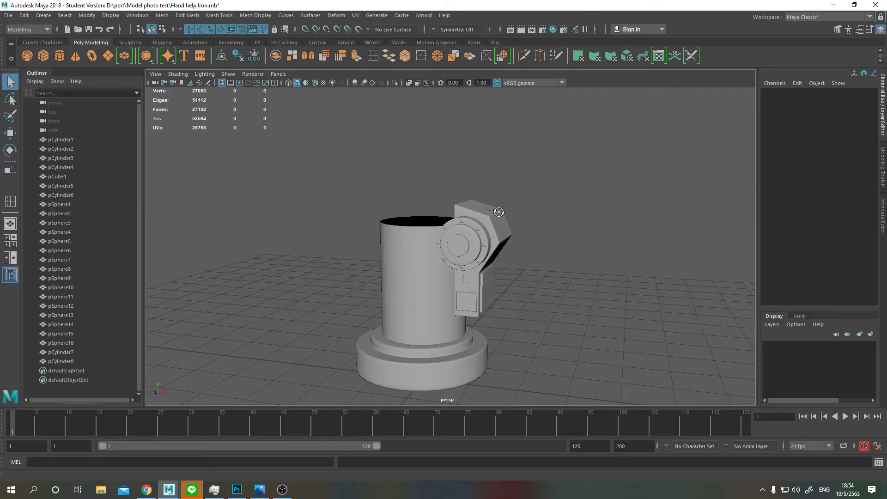
pyautogui.click(499, 212)
pyautogui.moveTo(499, 212); pyautogui.dragTo(416, 245)
pyautogui.press('F11')
pyautogui.scroll(3)
pyautogui.click(473, 263)
pyautogui.moveTo(477, 261); pyautogui.dragTo(398, 259)
pyautogui.press('Delete')
# Position the extruded faces along the bracket's top opening
pyautogui.moveTo(398, 259); pyautogui.dragTo(384, 273)
pyautogui.moveTo(384, 273); pyautogui.dragTo(427, 253)
pyautogui.moveTo(377, 160); pyautogui.dragTo(452, 232)
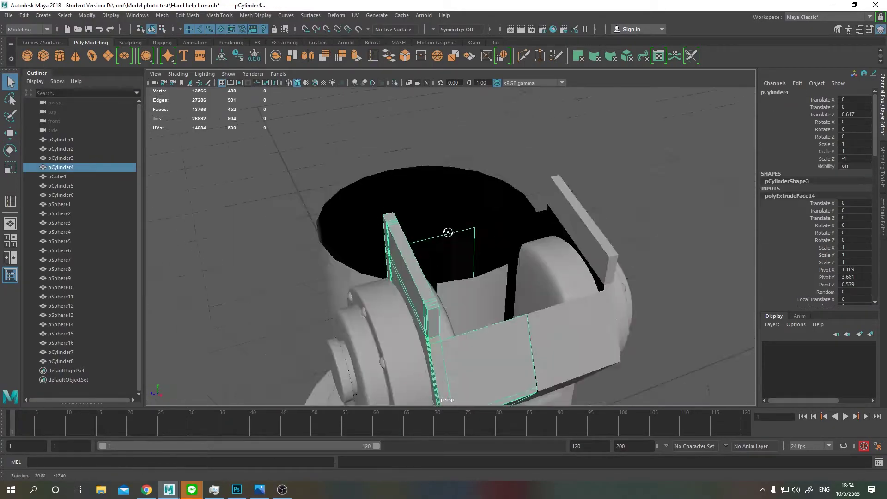
pyautogui.moveTo(452, 232); pyautogui.dragTo(297, 198)
# Extrude an edge of the opening outward and weld a stray corner vertex
pyautogui.click(422, 300)
pyautogui.press('w')
pyautogui.moveTo(422, 299); pyautogui.dragTo(402, 277)
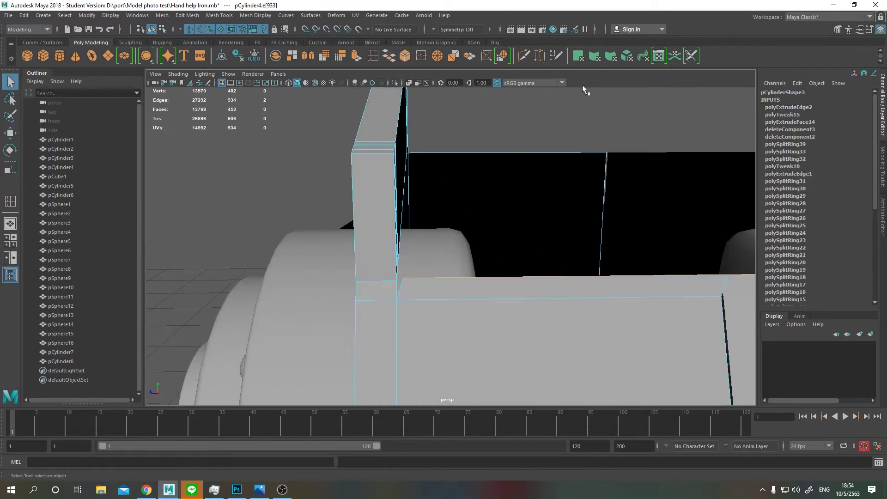
pyautogui.moveTo(402, 278); pyautogui.dragTo(395, 280)
pyautogui.moveTo(395, 281); pyautogui.dragTo(564, 221)
pyautogui.moveTo(563, 222); pyautogui.dragTo(555, 208)
# Extrude the next rim edge with Ctrl+E and weld its new corner vertex
pyautogui.click(453, 223)
pyautogui.press('w')
pyautogui.hotkey('ctrl', 'e')
pyautogui.scroll(3)
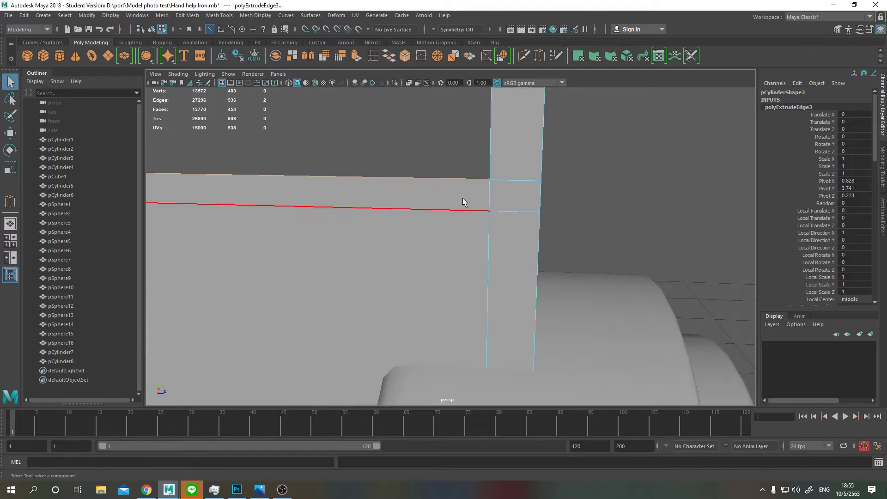
pyautogui.click(496, 180)
pyautogui.moveTo(469, 180); pyautogui.dragTo(490, 180)
pyautogui.moveTo(490, 180); pyautogui.dragTo(388, 291)
# Pull another extruded rim edge into place
pyautogui.click(512, 276)
pyautogui.press('w')
pyautogui.moveTo(336, 297); pyautogui.dragTo(416, 231)
# Weld two pairs of loose corner vertices together with Target Weld
pyautogui.press('y')
pyautogui.scroll(3)
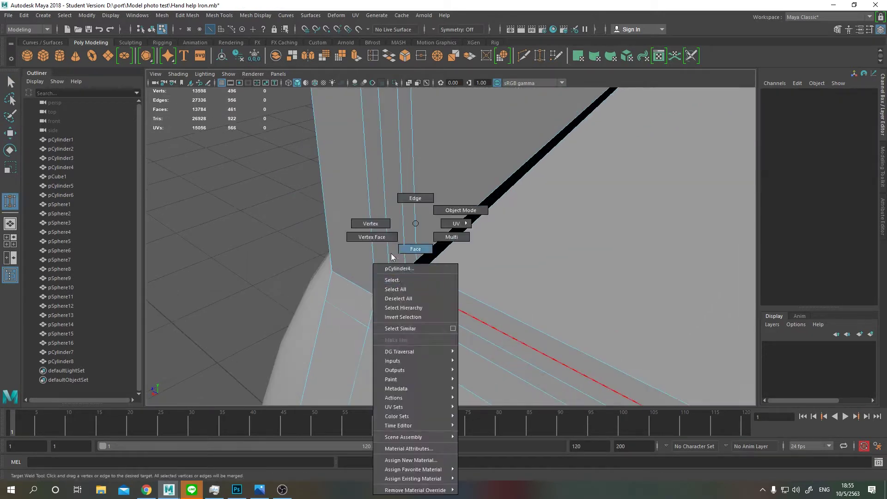
pyautogui.moveTo(403, 230); pyautogui.dragTo(403, 230)
pyautogui.moveTo(405, 270); pyautogui.dragTo(432, 289)
pyautogui.moveTo(432, 289); pyautogui.dragTo(502, 288)
pyautogui.press('w')
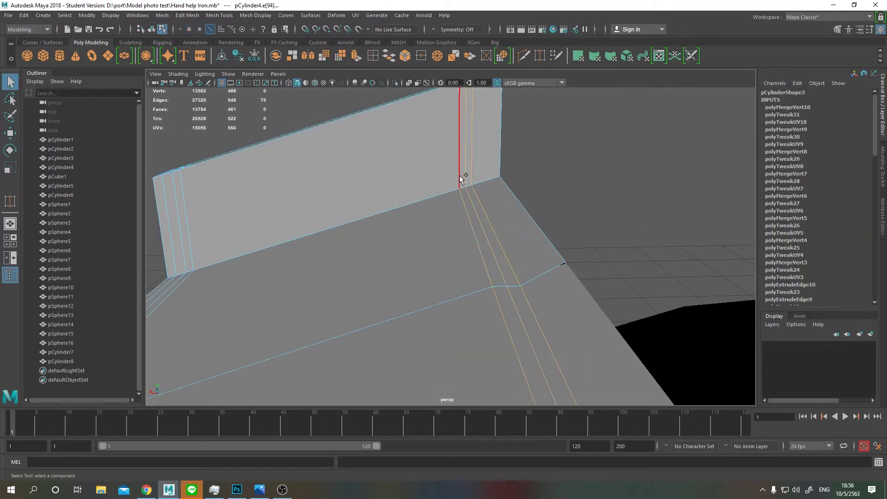
# Delete the unwanted edge loop running up the bracket
pyautogui.doubleClick(460, 176)
pyautogui.moveTo(459, 174); pyautogui.dragTo(456, 277)
pyautogui.press('Delete')
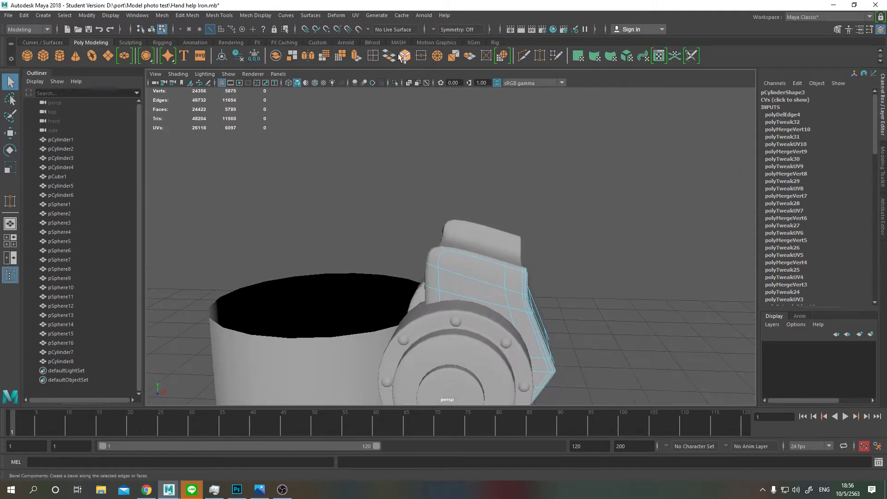
# Insert two edge loops on the bracket and turn off smooth mesh preview
pyautogui.click(421, 55)
pyautogui.click(401, 231)
pyautogui.moveTo(401, 230); pyautogui.dragTo(317, 283)
pyautogui.click(388, 254)
pyautogui.press('1')
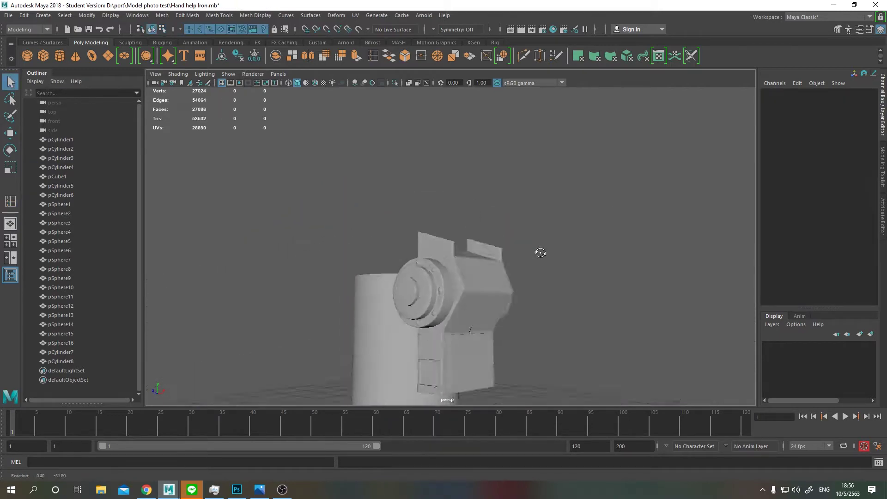
pyautogui.hotkey('alt', 'Tab')
pyautogui.hotkey('ctrl', 'Tab')
# Scale a new cube into a long flat slab and shift it left of the hub
pyautogui.hotkey('alt', 'Tab')
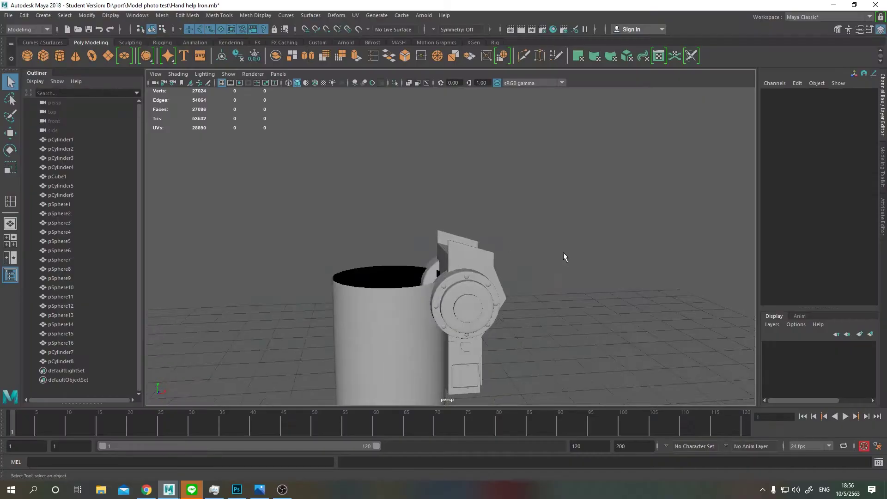
pyautogui.hotkey('alt', 'Tab')
pyautogui.hotkey('alt', 'Tab')
pyautogui.press('space')
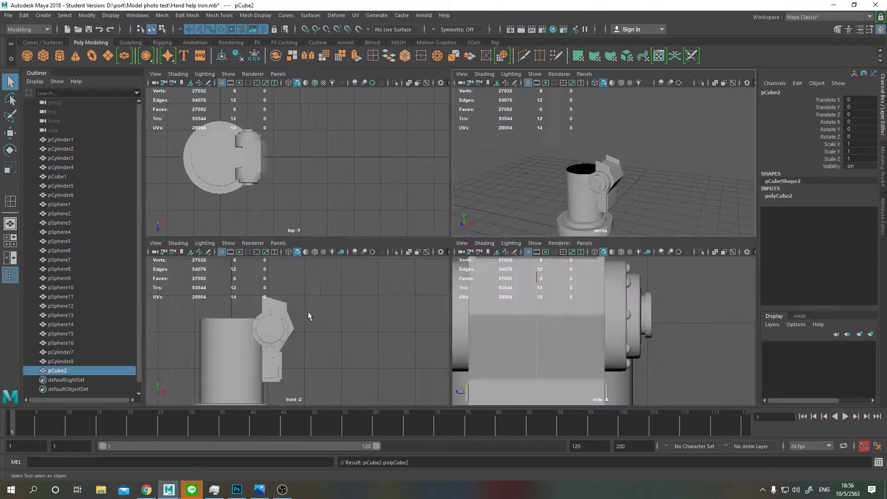
pyautogui.press('space')
pyautogui.moveTo(415, 242); pyautogui.dragTo(400, 201)
pyautogui.press('r')
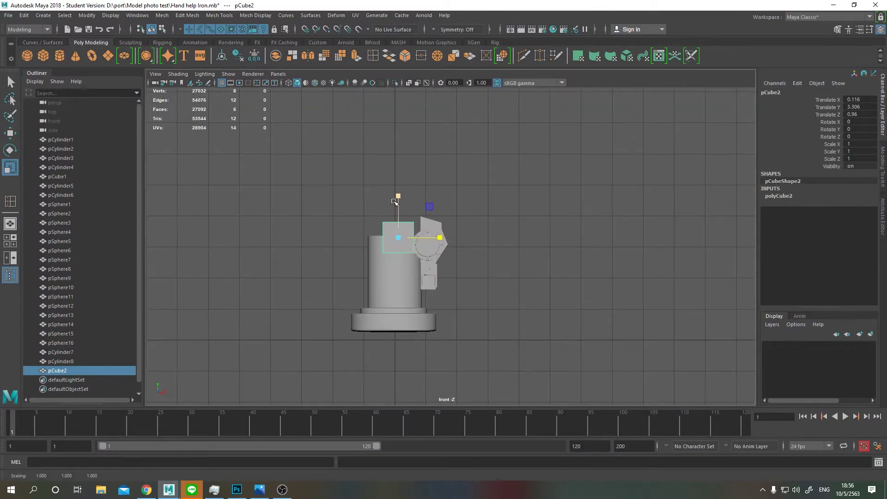
pyautogui.moveTo(430, 237); pyautogui.dragTo(502, 240)
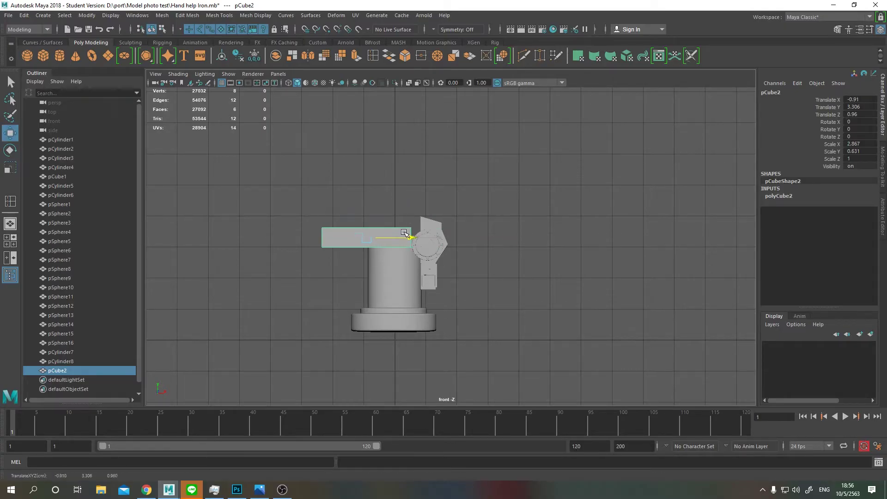
pyautogui.press('space')
pyautogui.press('space')
pyautogui.moveTo(406, 234); pyautogui.dragTo(363, 217)
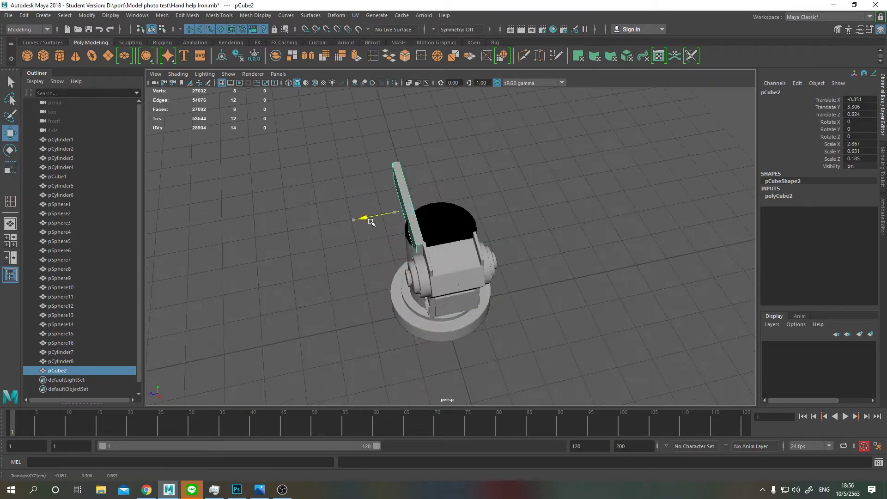
pyautogui.press('space')
pyautogui.press('space')
# Move the arm box up over the base column
pyautogui.hotkey('alt', 'Tab')
pyautogui.hotkey('alt', 'Tab')
pyautogui.moveTo(484, 298); pyautogui.dragTo(445, 303)
pyautogui.press('q')
pyautogui.click(463, 315)
pyautogui.press('r')
pyautogui.press('w')
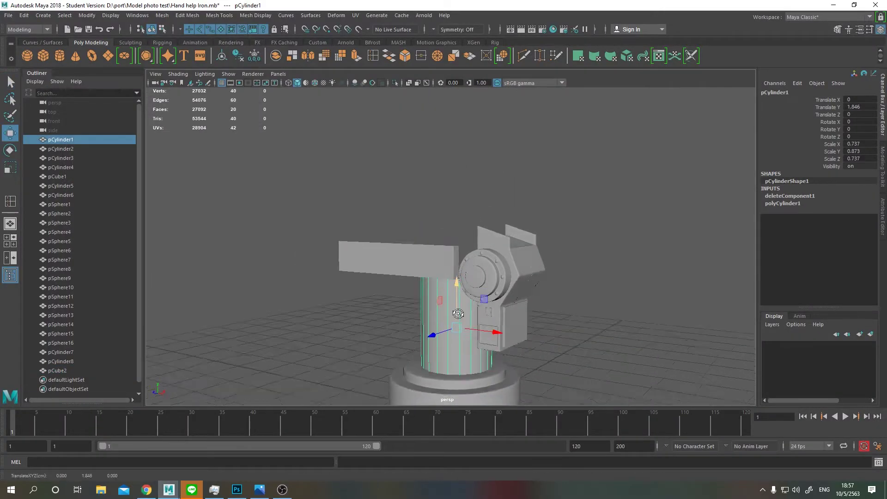
pyautogui.click(397, 261)
pyautogui.moveTo(398, 261); pyautogui.dragTo(396, 257)
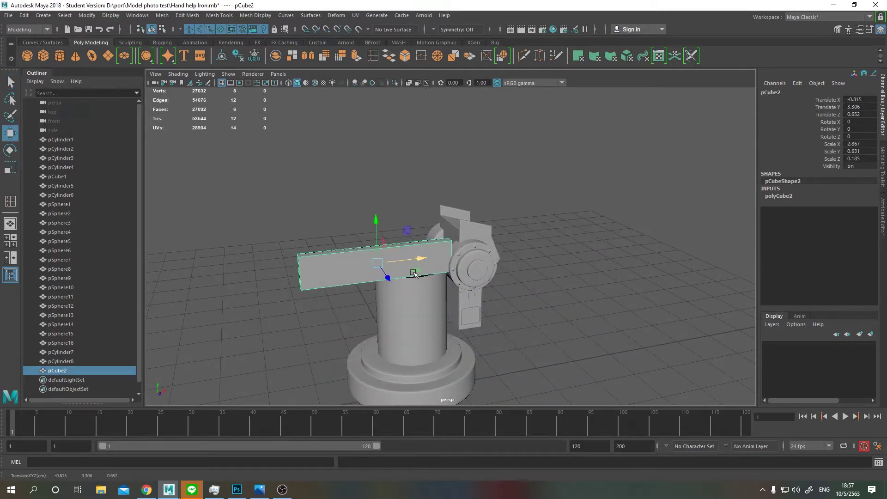
# Nudge the arm against the hub, comparing with the reference photo
pyautogui.hotkey('alt', 'Tab')
pyautogui.hotkey('alt', 'Tab')
pyautogui.moveTo(453, 275); pyautogui.dragTo(371, 231)
pyautogui.hotkey('alt', 'Tab')
pyautogui.hotkey('alt', 'Tab')
pyautogui.moveTo(417, 266); pyautogui.dragTo(415, 234)
pyautogui.moveTo(360, 203); pyautogui.dragTo(559, 223)
pyautogui.hotkey('alt', 'Tab')
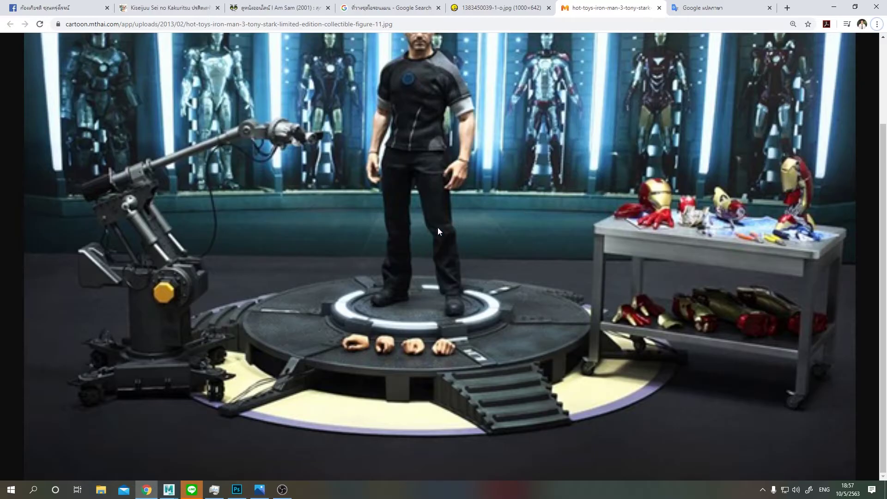
pyautogui.hotkey('alt', 'Tab')
pyautogui.scroll(3)
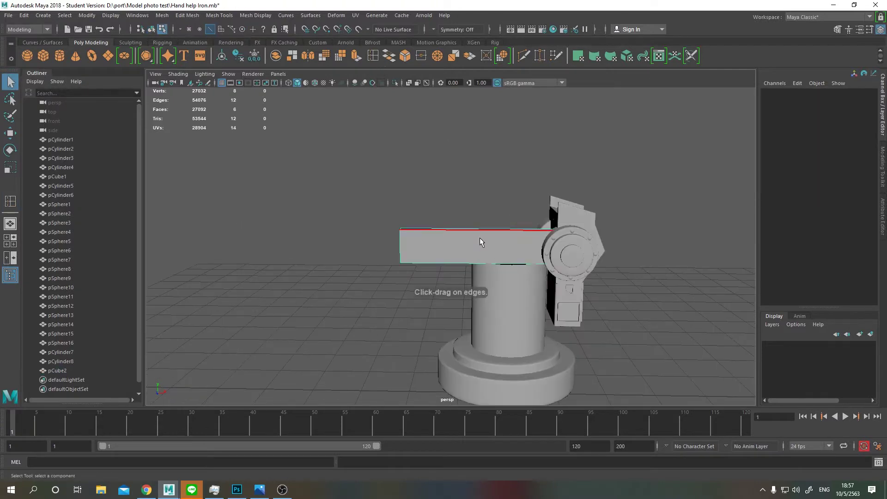
pyautogui.press('space')
# Try an edge loop and vertex selection on the arm in front view, then undo
pyautogui.hotkey('alt', 'Tab')
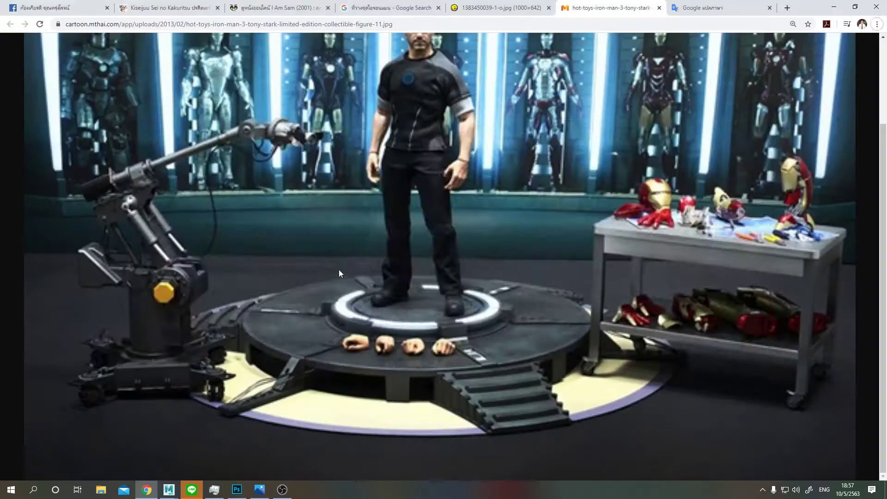
pyautogui.hotkey('alt', 'Tab')
pyautogui.press('space')
pyautogui.click(344, 231)
pyautogui.moveTo(250, 203); pyautogui.dragTo(339, 238)
pyautogui.press('w')
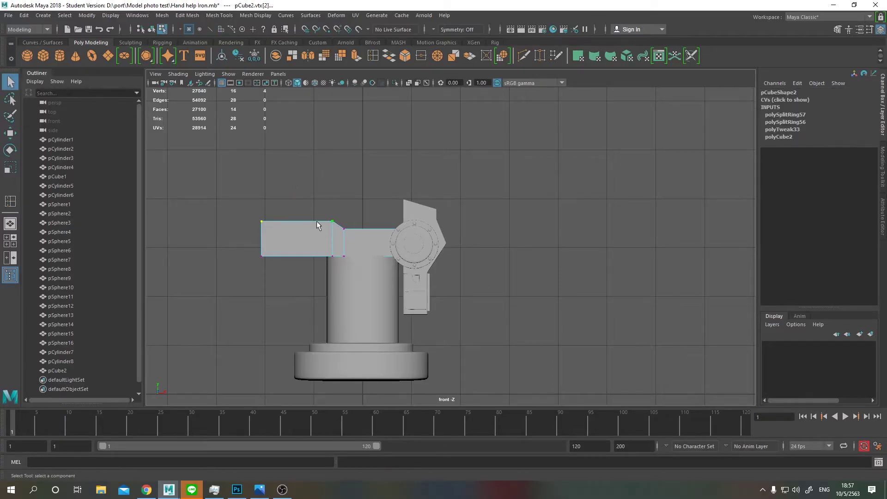
pyautogui.hotkey('ctrl', 'z')
pyautogui.press('w')
pyautogui.press('space')
pyautogui.press('space')
pyautogui.press('F8')
# Insert two edge loops near the arm's bend
pyautogui.hotkey('alt', 'Tab')
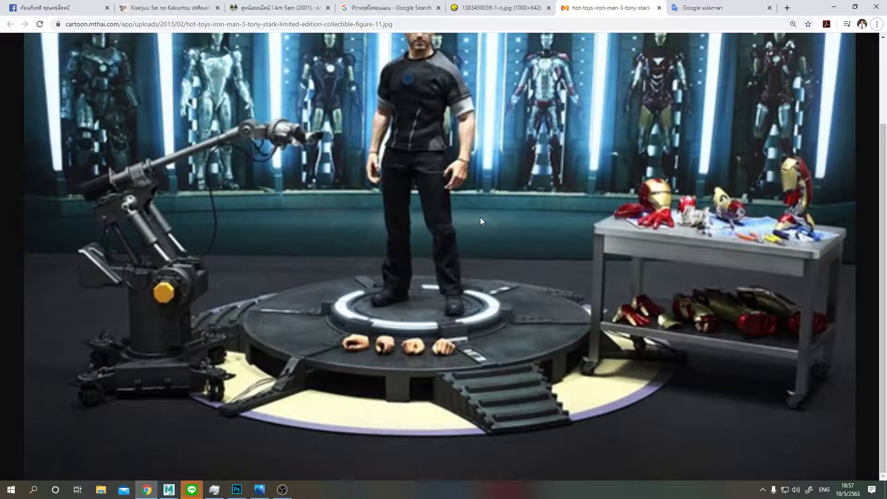
pyautogui.hotkey('alt', 'Tab')
pyautogui.click(472, 246)
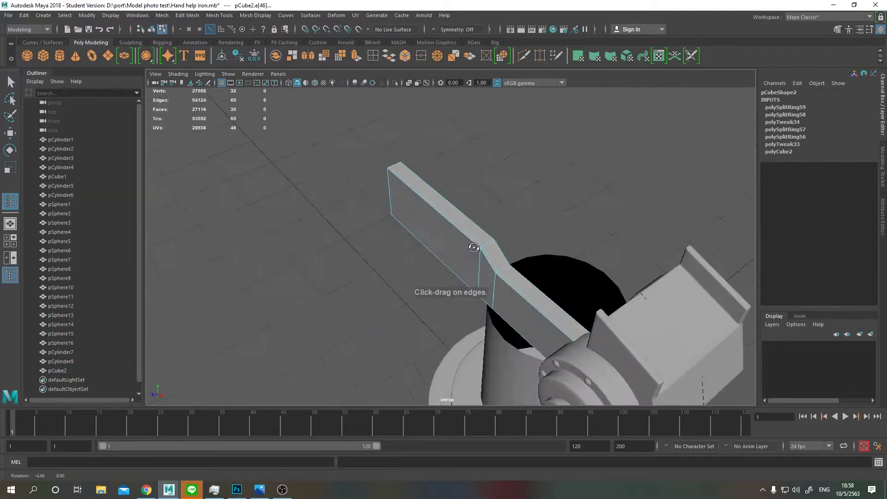
pyautogui.moveTo(472, 246); pyautogui.dragTo(395, 216)
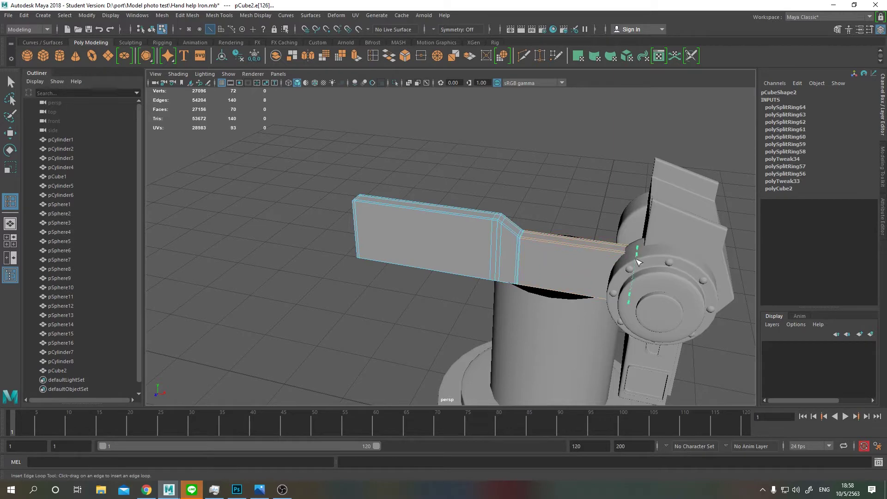
pyautogui.click(638, 262)
pyautogui.press('q')
pyautogui.press('F8')
pyautogui.moveTo(460, 253); pyautogui.dragTo(564, 230)
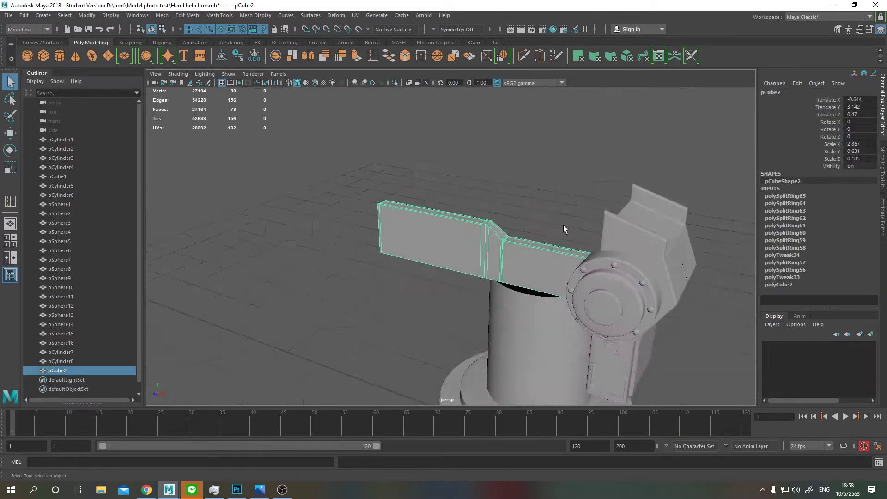
pyautogui.press('f')
# Add another edge loop beside the bend
pyautogui.click(382, 45)
pyautogui.click(85, 43)
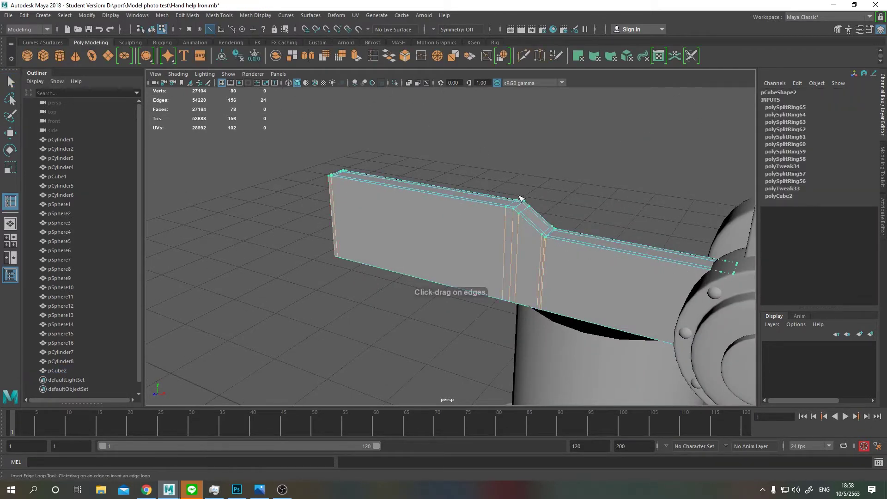
pyautogui.click(511, 302)
pyautogui.press('q')
pyautogui.moveTo(511, 301); pyautogui.dragTo(545, 212)
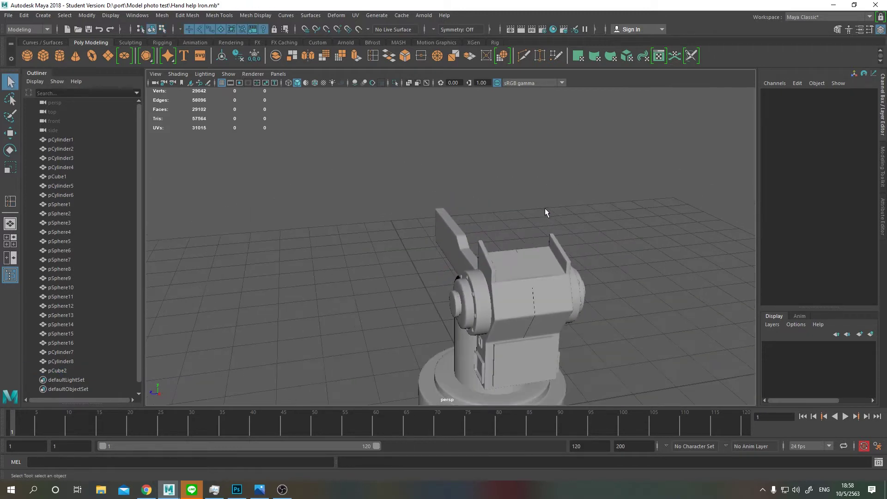
# Duplicate the bent arm as pCube3 for the hub's other side
pyautogui.hotkey('ctrl', 'd')
pyautogui.moveTo(531, 252); pyautogui.dragTo(430, 259)
pyautogui.press('w')
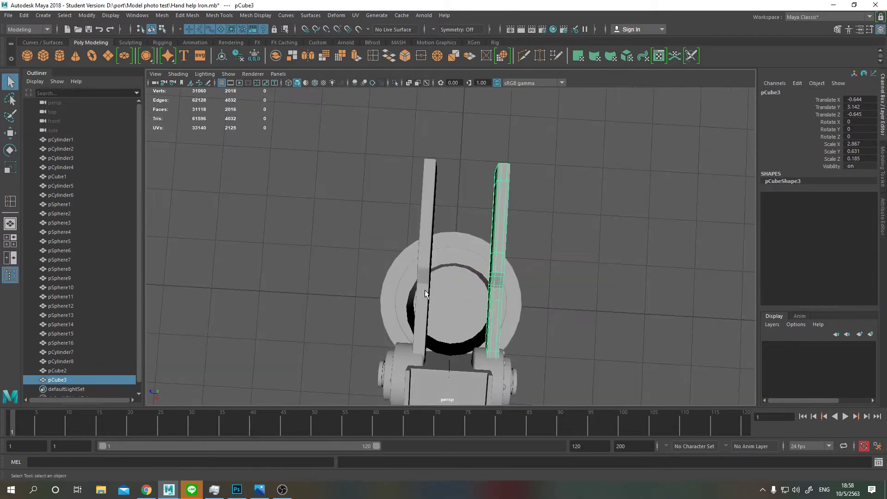
# Select the arm's far-end vertices and move them into position
pyautogui.click(423, 222)
pyautogui.moveTo(423, 222); pyautogui.dragTo(519, 311)
pyautogui.hotkey('alt', 'Tab')
pyautogui.hotkey('alt', 'Tab')
pyautogui.moveTo(402, 261); pyautogui.dragTo(288, 253)
pyautogui.moveTo(398, 229); pyautogui.dragTo(397, 206)
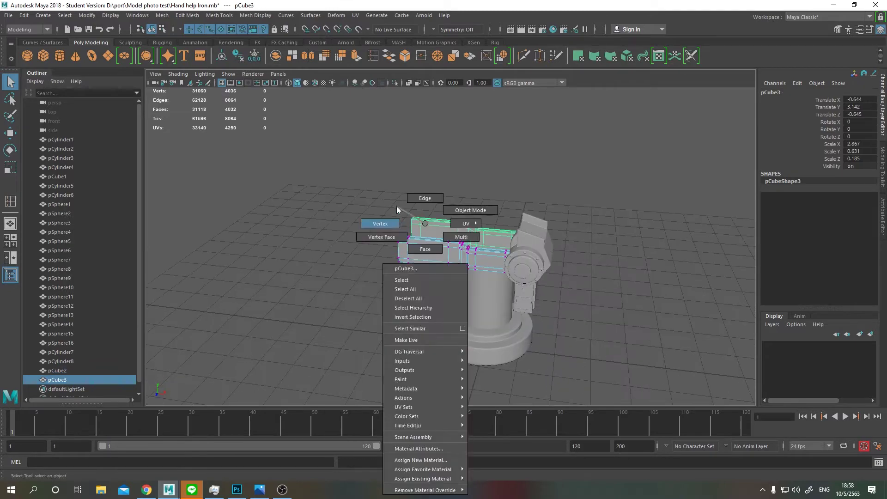
pyautogui.press('w')
pyautogui.moveTo(233, 196); pyautogui.dragTo(493, 204)
# Check the hot-toys reference image in Chrome
pyautogui.hotkey('alt', 'Tab')
pyautogui.click(501, 7)
pyautogui.click(599, 4)
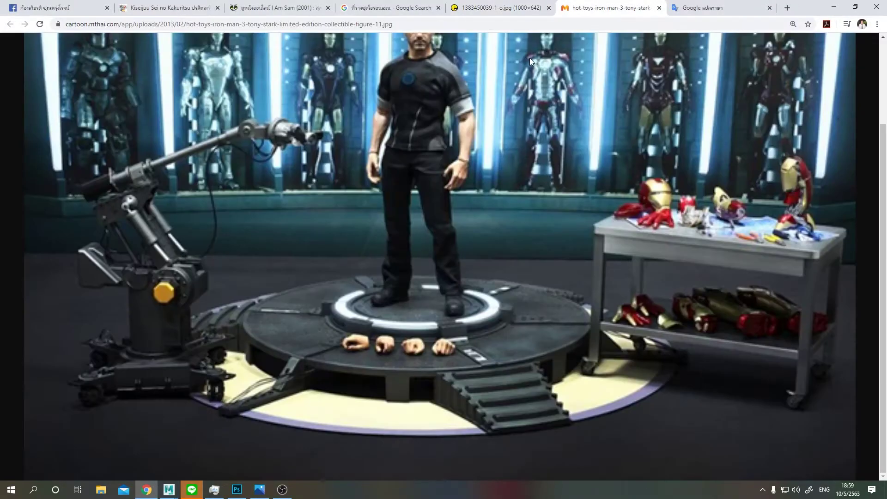
pyautogui.hotkey('alt', 'Tab')
# Place a new cube at the arm's far end and drop its top-right vertex into a slope
pyautogui.press('space')
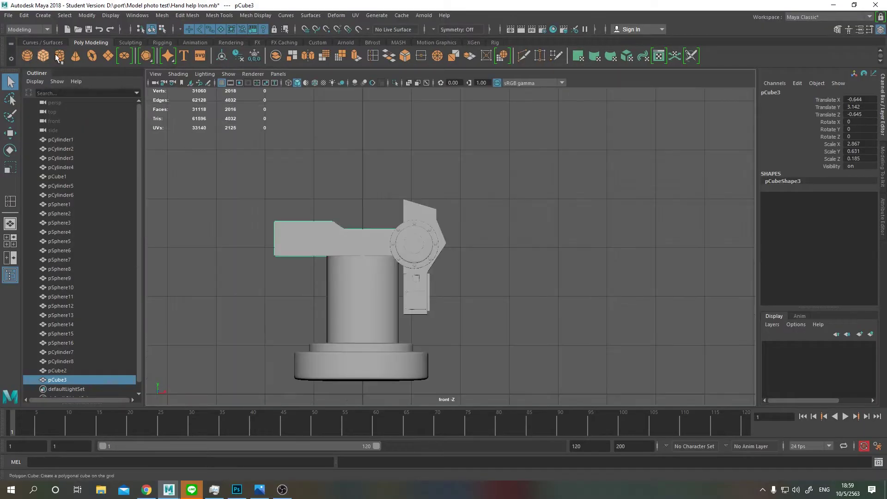
pyautogui.click(43, 56)
pyautogui.press('w')
pyautogui.moveTo(410, 314); pyautogui.dragTo(371, 247)
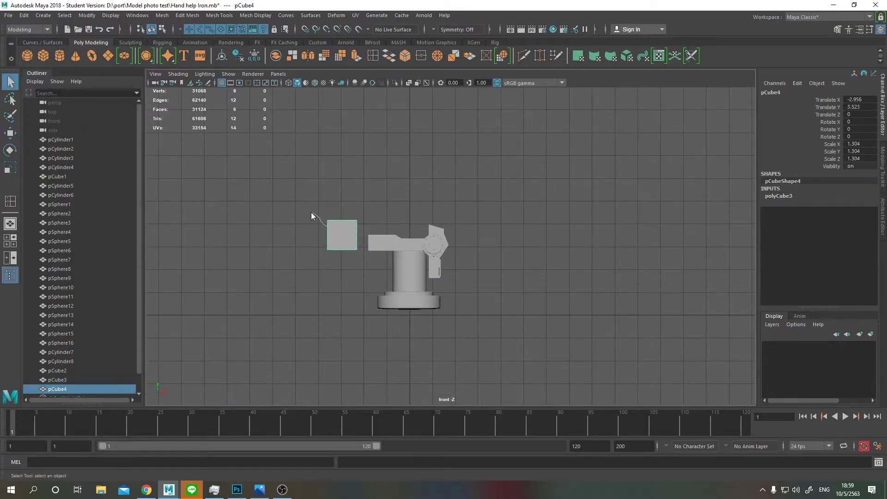
pyautogui.press('F9')
pyautogui.click(357, 221)
pyautogui.press('w')
pyautogui.moveTo(356, 196); pyautogui.dragTo(356, 210)
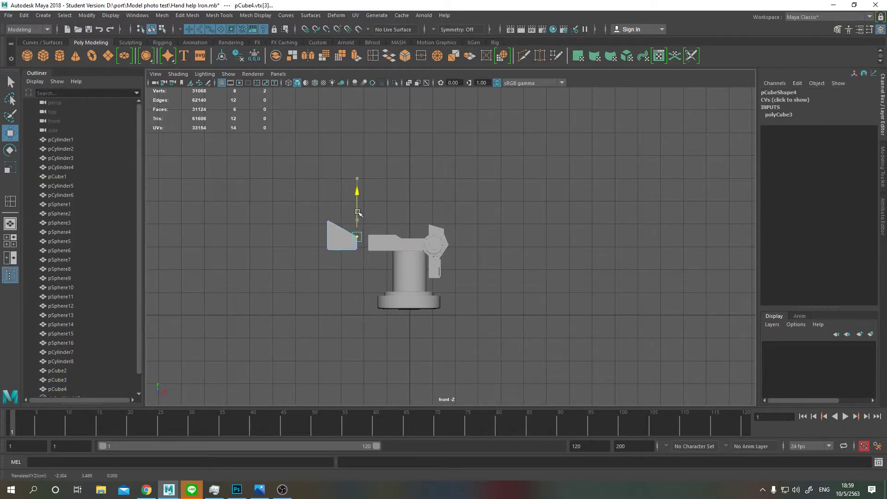
# Deepen the wedge block along Z
pyautogui.hotkey('alt', 'Tab')
pyautogui.hotkey('alt', 'Tab')
pyautogui.scroll(3)
pyautogui.press('F8')
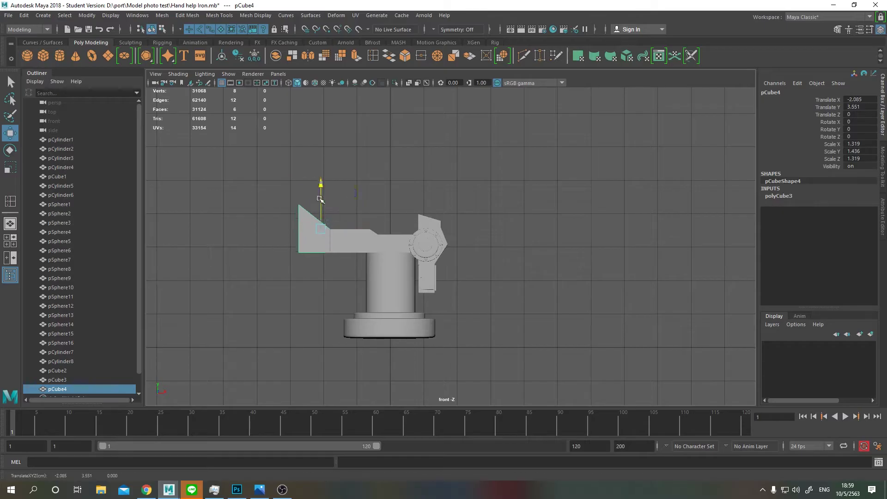
pyautogui.moveTo(321, 200); pyautogui.dragTo(321, 185)
pyautogui.moveTo(360, 217); pyautogui.dragTo(414, 225)
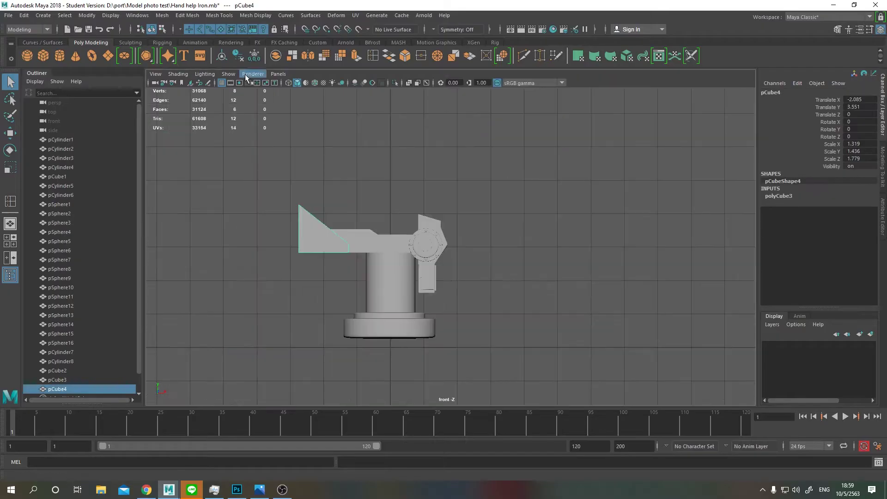
# Insert an edge loop across the wedge and select its top vertices for scaling
pyautogui.scroll(3)
pyautogui.moveTo(293, 224); pyautogui.dragTo(277, 224)
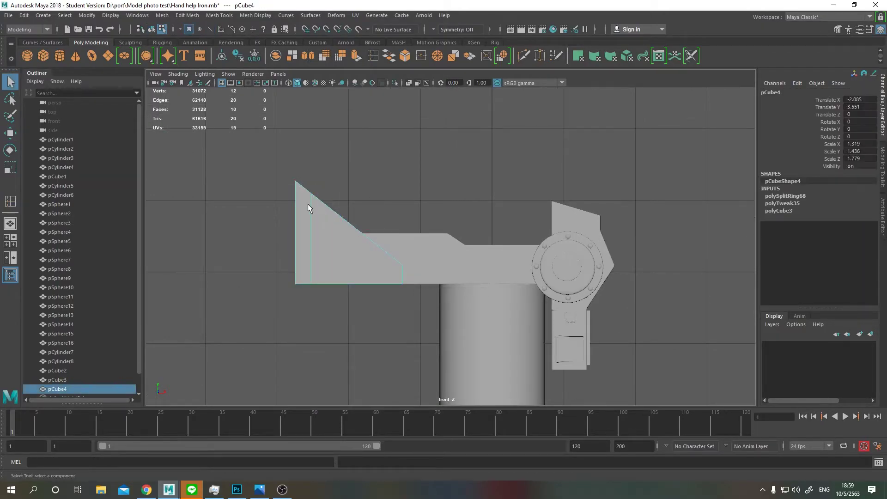
pyautogui.moveTo(287, 171); pyautogui.dragTo(323, 198)
pyautogui.press('r')
pyautogui.press('space')
pyautogui.hotkey('alt', 'Tab')
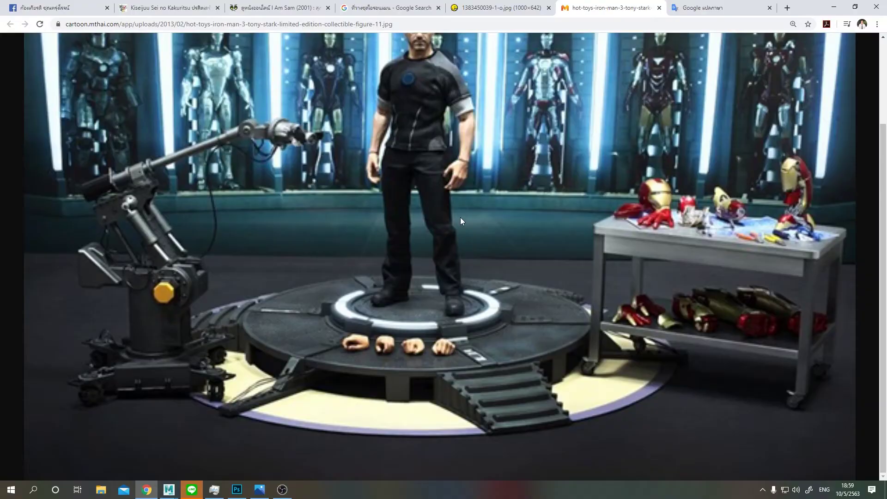
pyautogui.hotkey('alt', 'Tab')
# Select the wedge's sloped face and insert two edge loops on pCube4
pyautogui.moveTo(421, 199); pyautogui.dragTo(420, 217)
pyautogui.click(446, 287)
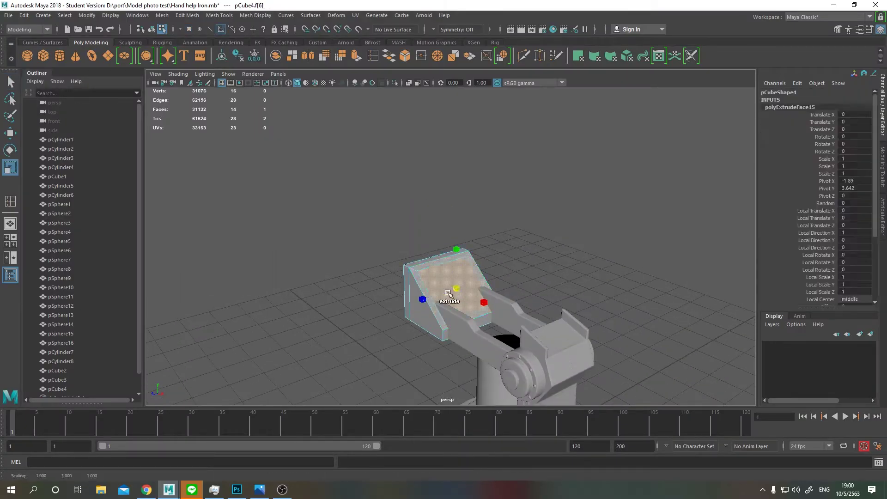
pyautogui.click(379, 55)
pyautogui.press('f')
pyautogui.click(370, 296)
pyautogui.click(411, 291)
pyautogui.moveTo(506, 243); pyautogui.dragTo(679, 307)
pyautogui.scroll(3)
# Add two more edge loops across the end block, then check the Iron Man reference photo
pyautogui.click(567, 260)
pyautogui.click(670, 329)
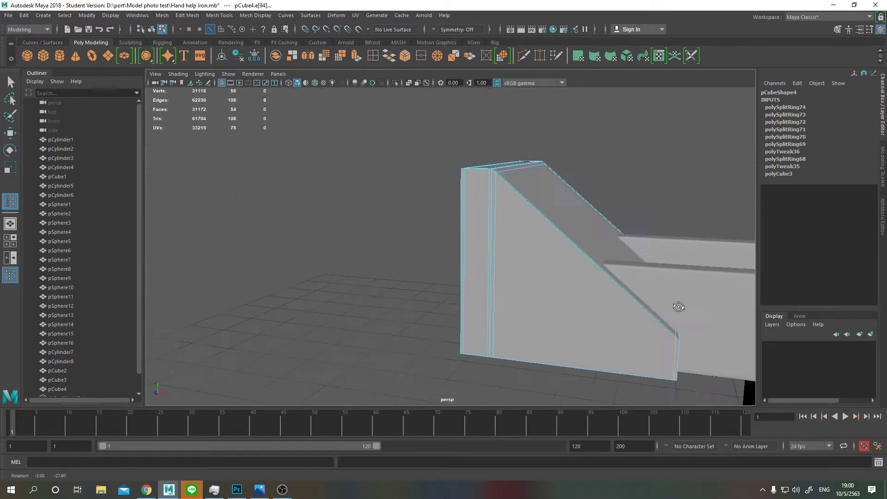
pyautogui.scroll(-3)
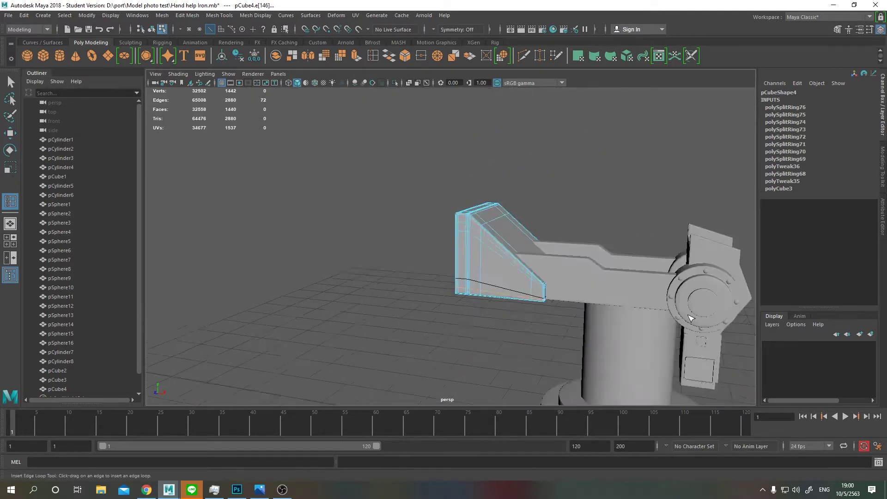
pyautogui.moveTo(670, 377); pyautogui.dragTo(619, 174)
pyautogui.scroll(-3)
pyautogui.hotkey('alt', 'Tab')
pyautogui.hotkey('alt', 'Tab')
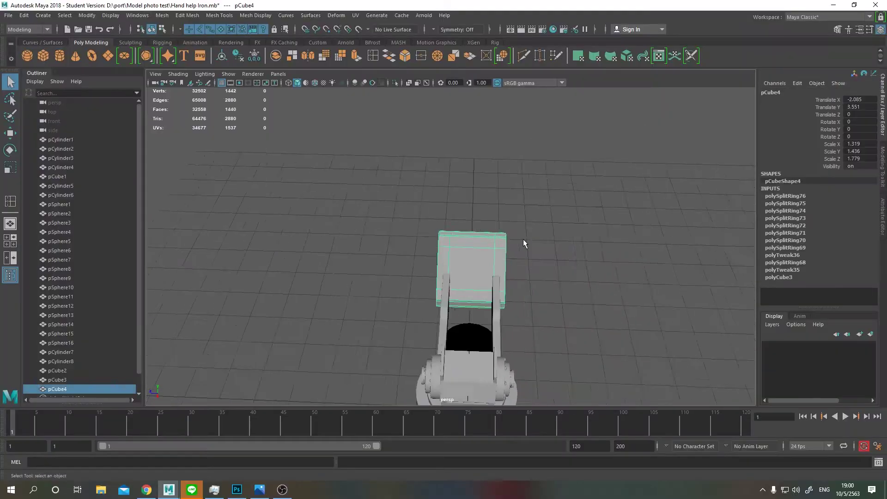
# Undo a trial extrude and insert an edge loop along the end block from the top view
pyautogui.click(467, 263)
pyautogui.hotkey('ctrl', 'e')
pyautogui.hotkey('ctrl', 'z')
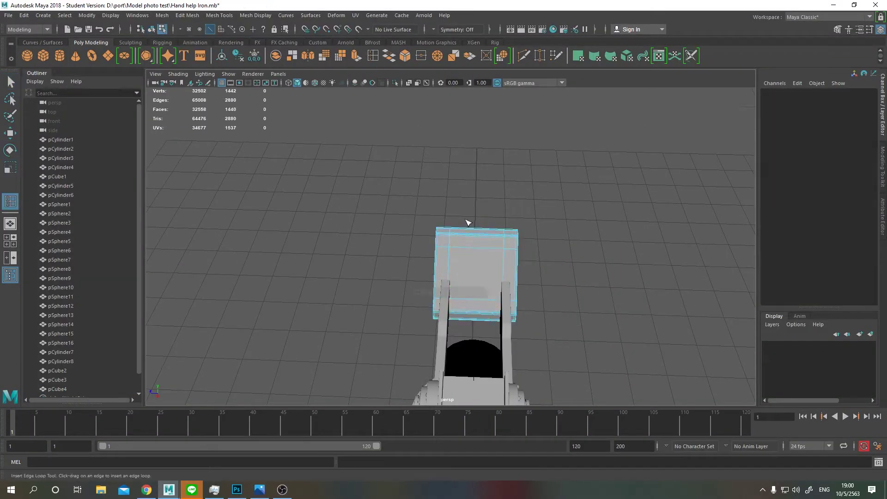
pyautogui.press('space')
pyautogui.moveTo(475, 228); pyautogui.dragTo(398, 217)
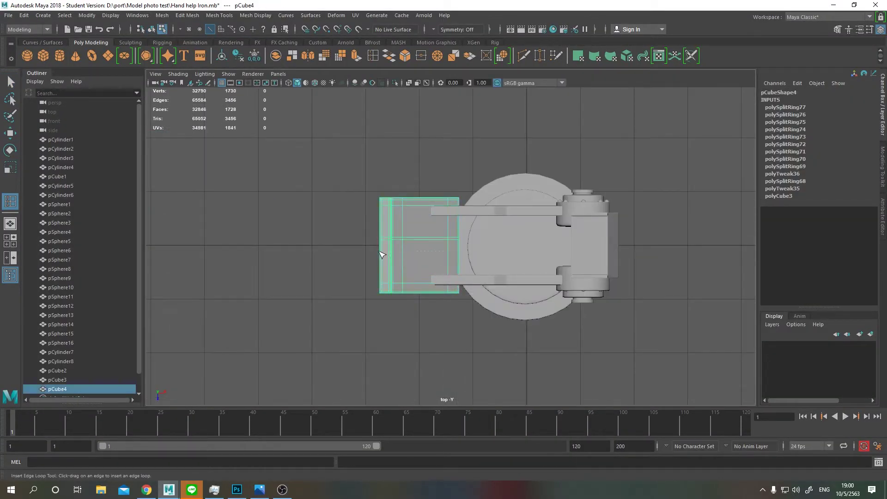
pyautogui.click(386, 252)
pyautogui.press('space')
pyautogui.moveTo(530, 258); pyautogui.dragTo(460, 290)
# Extrude the face between the new loops inward to form a recessed groove
pyautogui.press('q')
pyautogui.click(468, 264)
pyautogui.click(440, 268)
pyautogui.hotkey('ctrl', 'e')
pyautogui.moveTo(439, 254); pyautogui.dragTo(462, 260)
pyautogui.hotkey('ctrl', 'z')
pyautogui.hotkey('ctrl', 'z')
pyautogui.hotkey('ctrl', 'e')
pyautogui.moveTo(453, 340); pyautogui.dragTo(472, 251)
pyautogui.moveTo(471, 251); pyautogui.dragTo(593, 225)
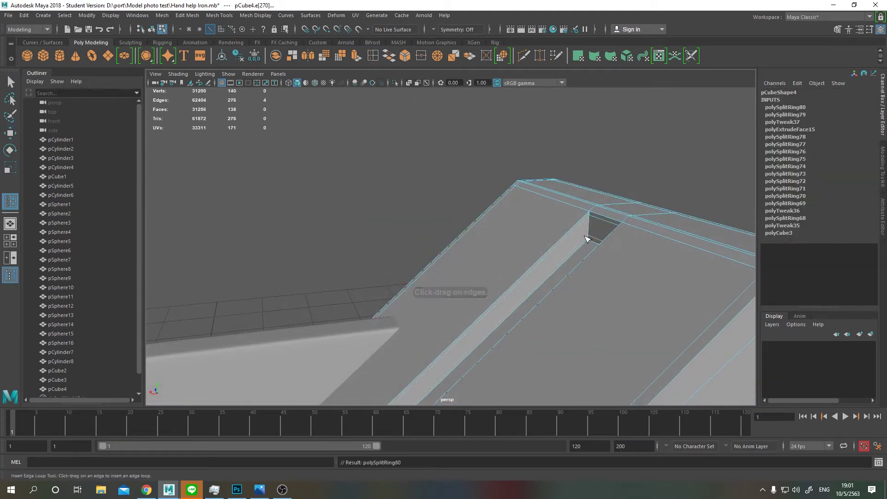
# Preview the smoothed block, add a loop beside the groove, and compare with the reference photos
pyautogui.press('3')
pyautogui.press('1')
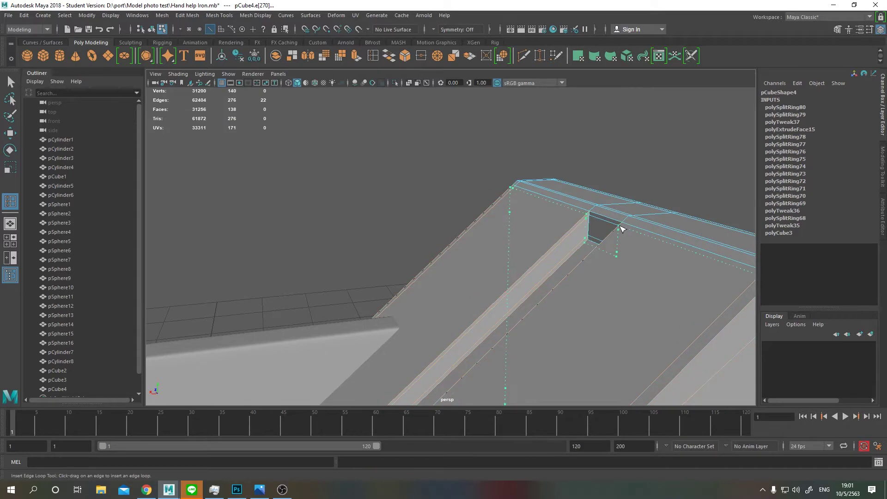
pyautogui.click(622, 229)
pyautogui.moveTo(531, 232); pyautogui.dragTo(455, 353)
pyautogui.scroll(3)
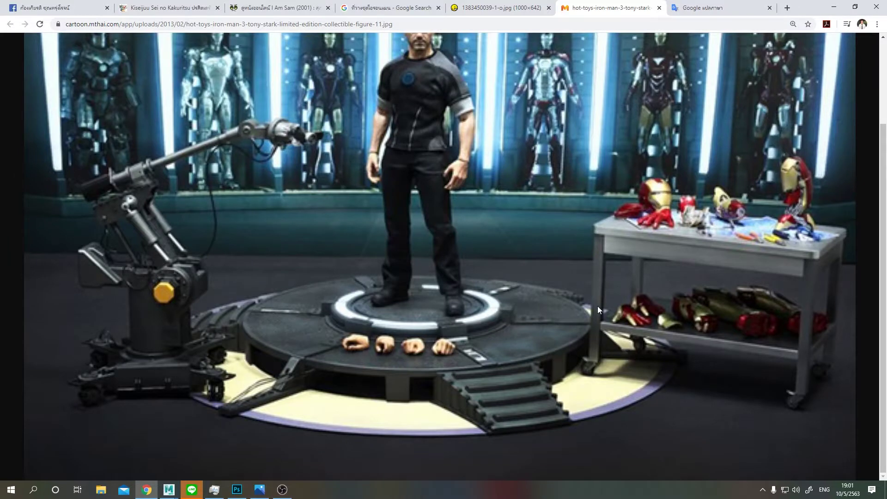
pyautogui.hotkey('ctrl', 'pageup')
pyautogui.click(595, 4)
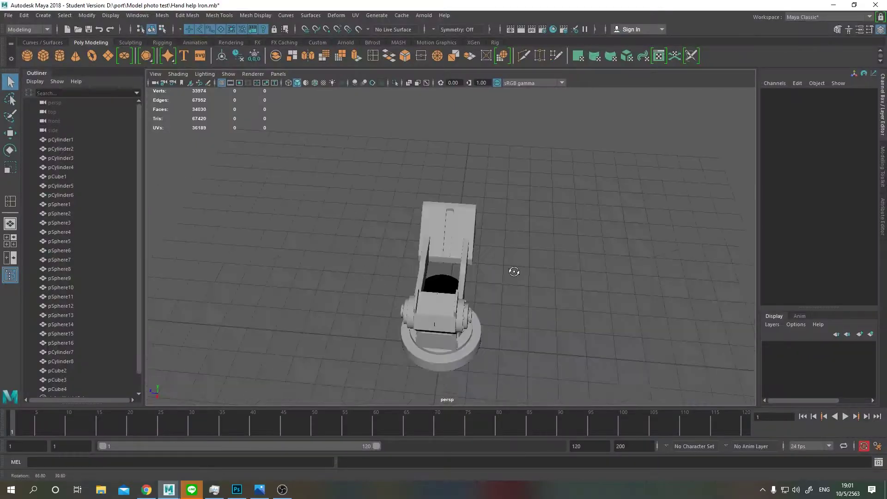
pyautogui.moveTo(514, 272); pyautogui.dragTo(569, 223)
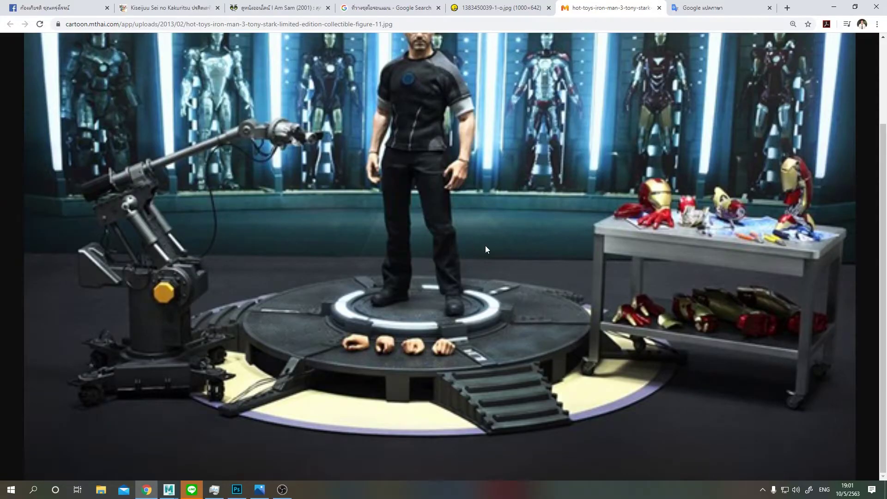
# Create a black aiStandardSurface with specular roughness 0.371 and assign it to the arm
pyautogui.click(554, 29)
pyautogui.click(532, 326)
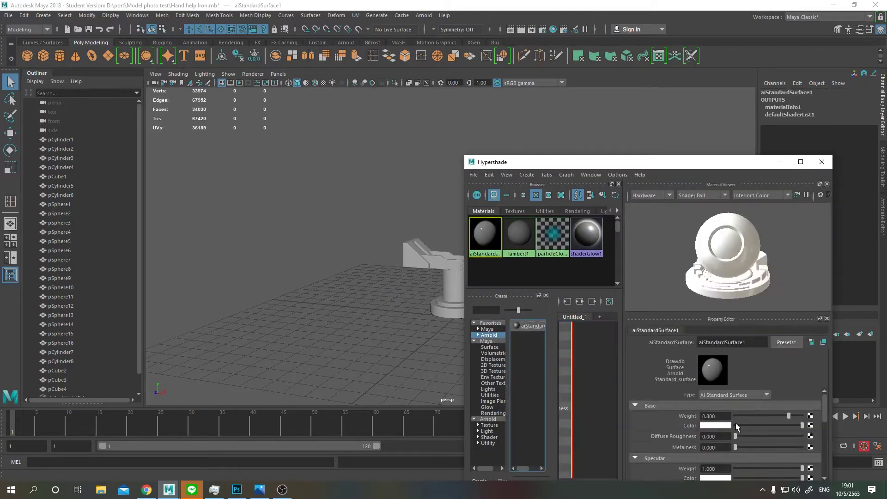
pyautogui.moveTo(672, 161); pyautogui.dragTo(624, 56)
pyautogui.scroll(-3)
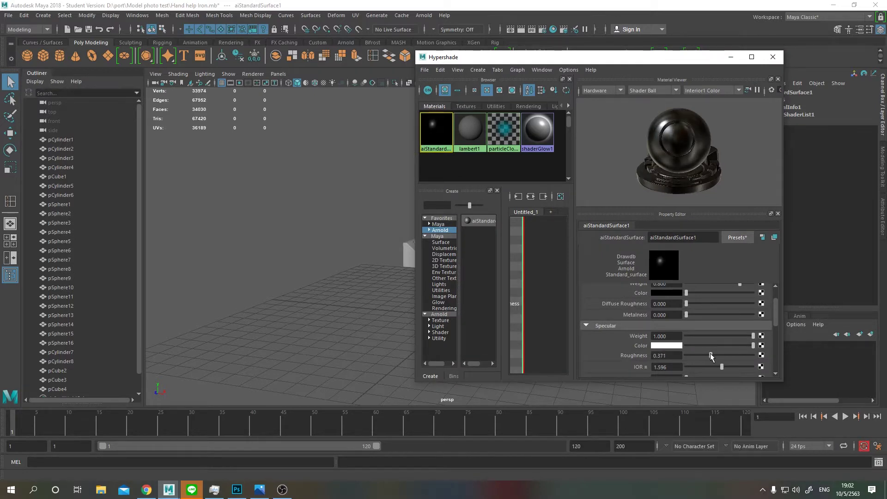
pyautogui.moveTo(601, 57); pyautogui.dragTo(713, 83)
pyautogui.moveTo(352, 212); pyautogui.dragTo(513, 383)
pyautogui.moveTo(549, 157); pyautogui.dragTo(457, 239)
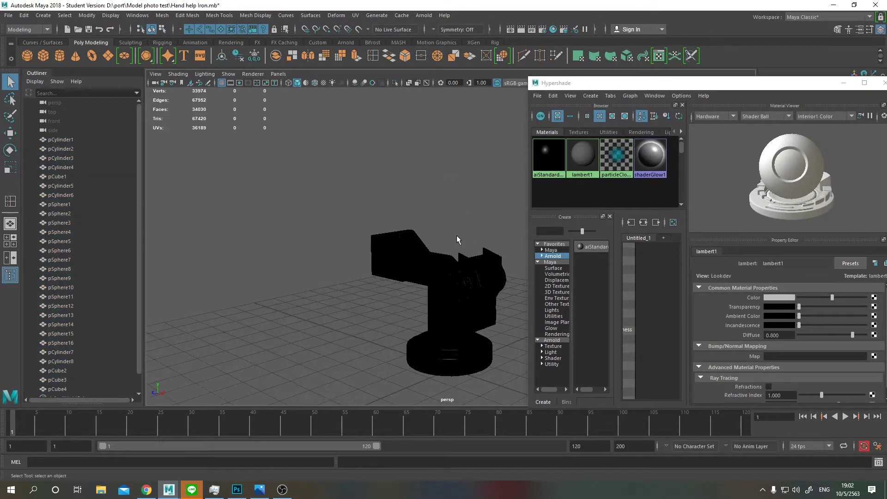
# Add an aiSkyDomeLight, test-render in Arnold RenderView, then show wireframe on the selected model
pyautogui.click(237, 55)
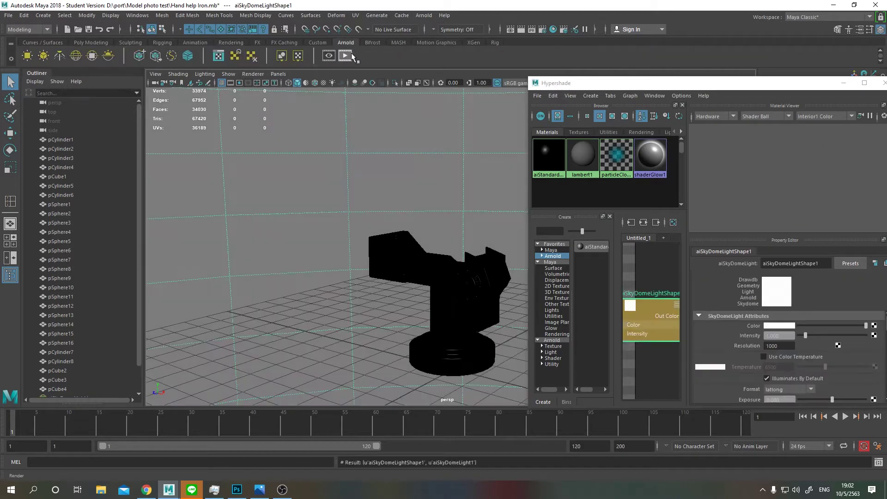
pyautogui.click(329, 56)
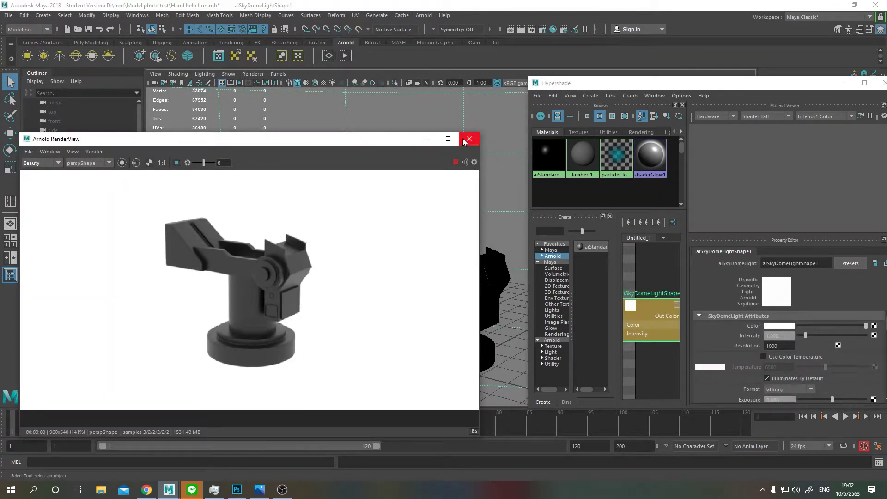
pyautogui.click(469, 140)
pyautogui.moveTo(359, 192); pyautogui.dragTo(513, 402)
pyautogui.press('4')
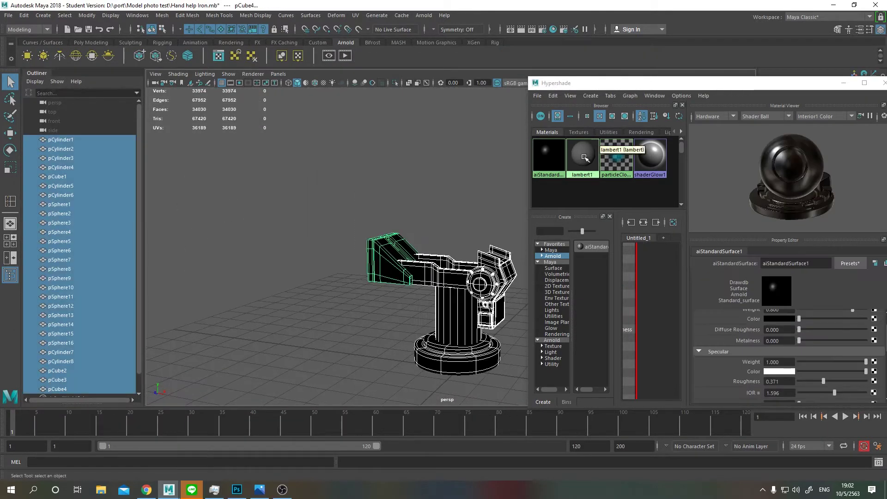
# Browse the Google Search and hot-toys reference photos in Chrome, then return to Maya
pyautogui.hotkey('alt', 'Tab')
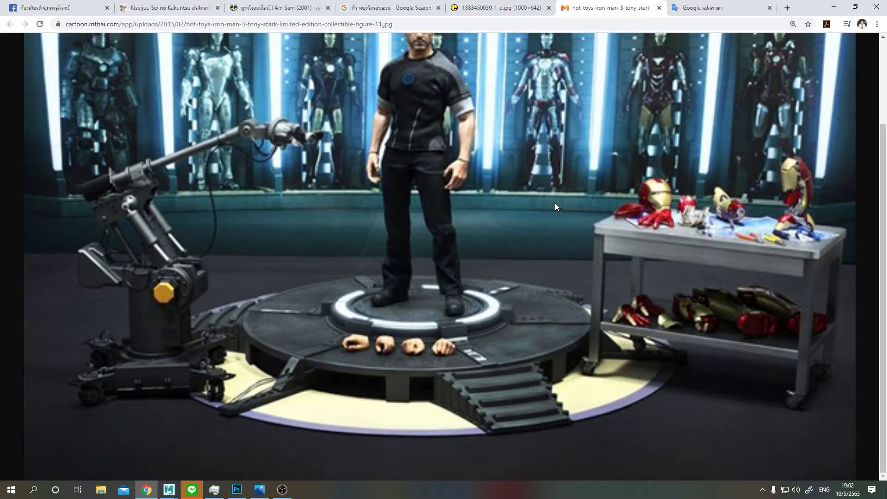
pyautogui.click(388, 7)
pyautogui.click(499, 7)
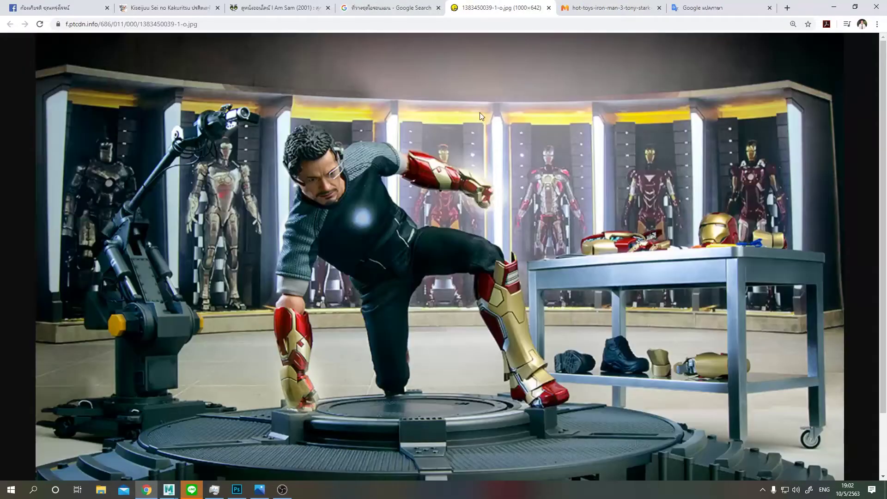
pyautogui.click(613, 5)
pyautogui.hotkey('alt', 'Tab')
# Create a polygon cube from the Poly Modeling shelf and move it up beside the arm's end
pyautogui.click(80, 42)
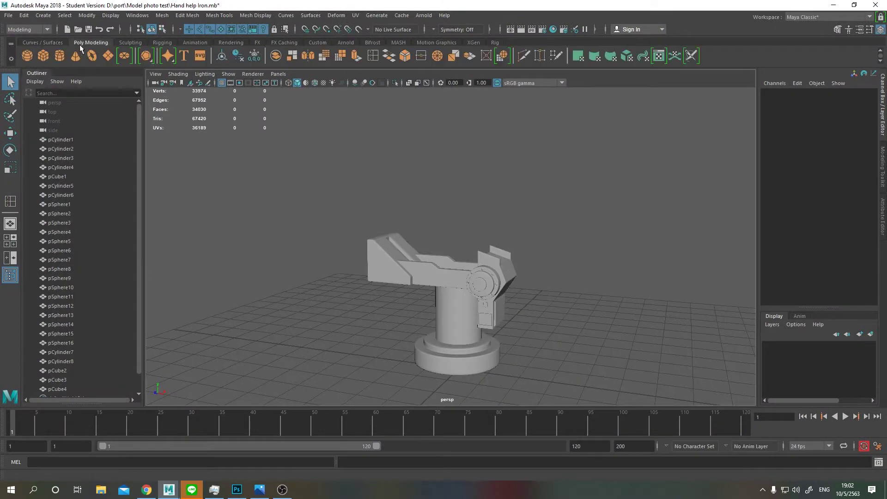
pyautogui.click(43, 56)
pyautogui.press('w')
pyautogui.press('space')
pyautogui.press('space')
pyautogui.moveTo(471, 351); pyautogui.dragTo(543, 228)
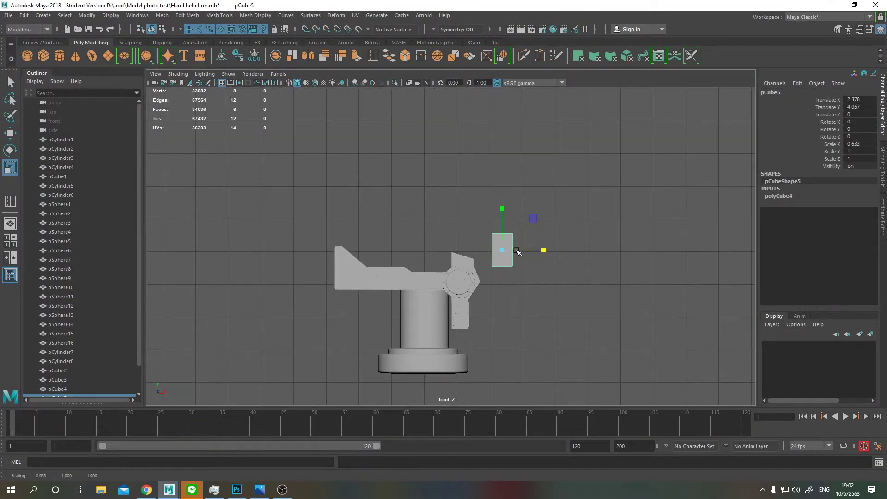
# Select the cube's top vertices to stretch it tall, then return to object mode
pyautogui.rightClick(495, 231)
pyautogui.moveTo(497, 223); pyautogui.dragTo(462, 232)
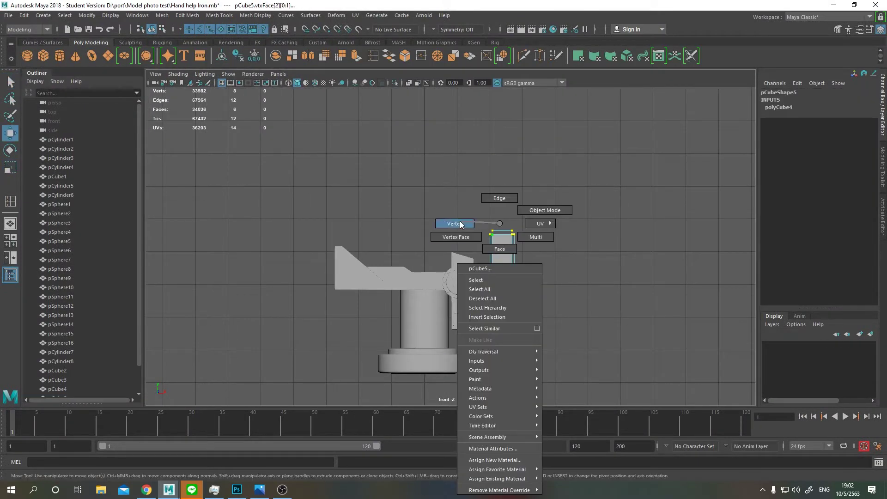
pyautogui.moveTo(476, 157); pyautogui.dragTo(447, 250)
pyautogui.press('w')
pyautogui.press('space')
pyautogui.press('space')
pyautogui.press('F8')
pyautogui.press('e')
pyautogui.hotkey('ctrl', 'z')
pyautogui.press('r')
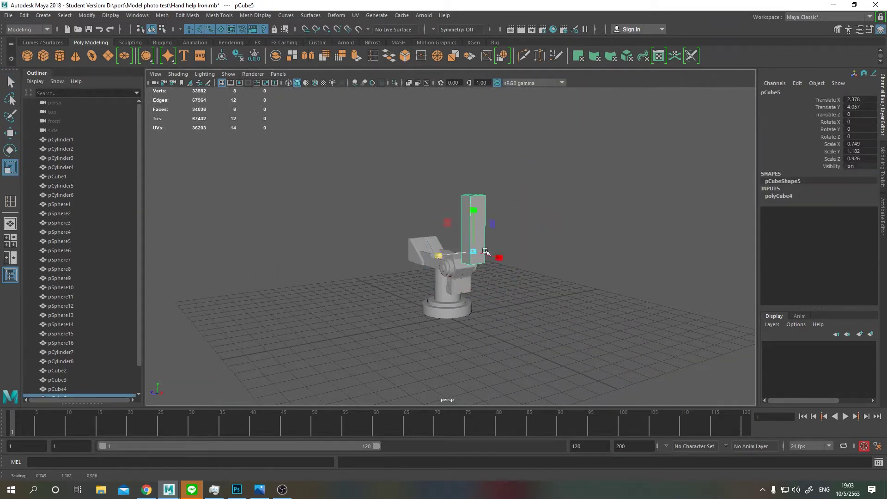
# Check the reference and position the tall box above the arm's end block in the front view
pyautogui.hotkey('alt', 'Tab')
pyautogui.hotkey('alt', 'Tab')
pyautogui.press('space')
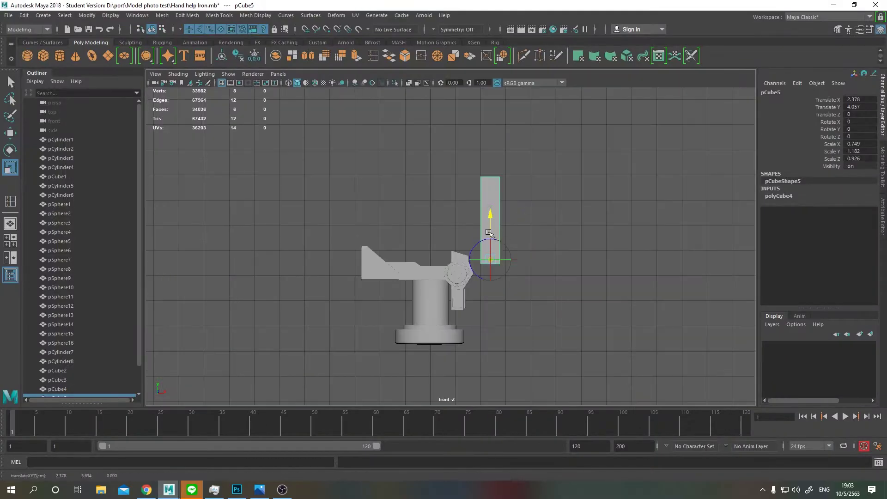
pyautogui.moveTo(485, 198); pyautogui.dragTo(453, 255)
pyautogui.hotkey('ctrl', 'z')
pyautogui.press('e')
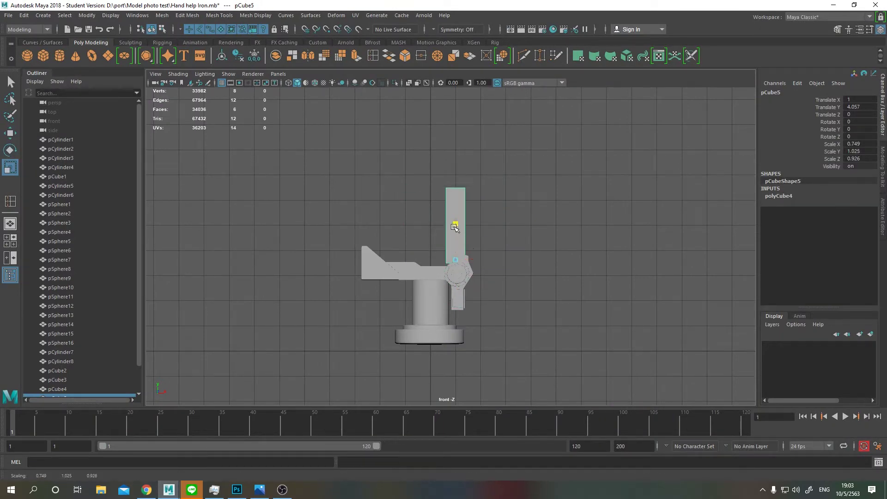
pyautogui.hotkey('ctrl', 'z')
pyautogui.press('space')
pyautogui.press('space')
# Reset the box's rotation and compare it with the reference photo
pyautogui.hotkey('ctrl', 'z')
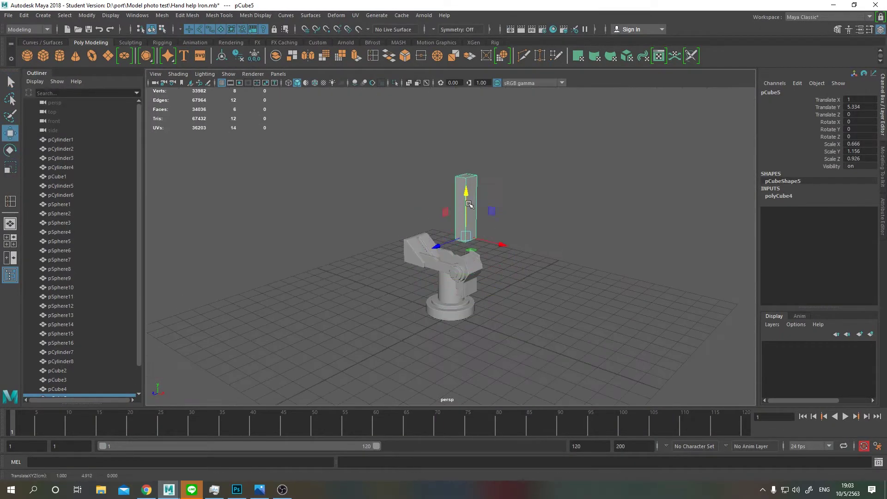
pyautogui.hotkey('alt', 'Tab')
pyautogui.hotkey('ctrl', 'Tab')
pyautogui.hotkey('alt', 'Tab')
pyautogui.press('q')
# Insert an edge loop down the tall box and delete its top-centre face to cut a slot
pyautogui.moveTo(435, 207); pyautogui.dragTo(416, 199)
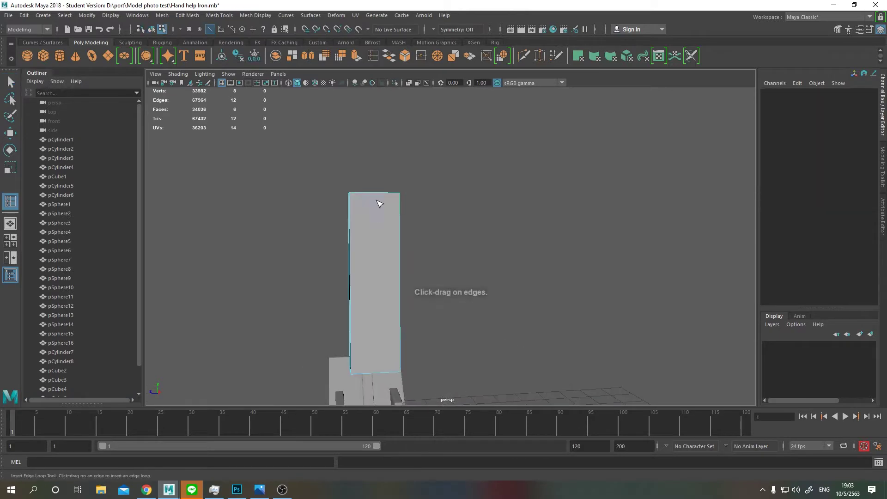
pyautogui.click(439, 255)
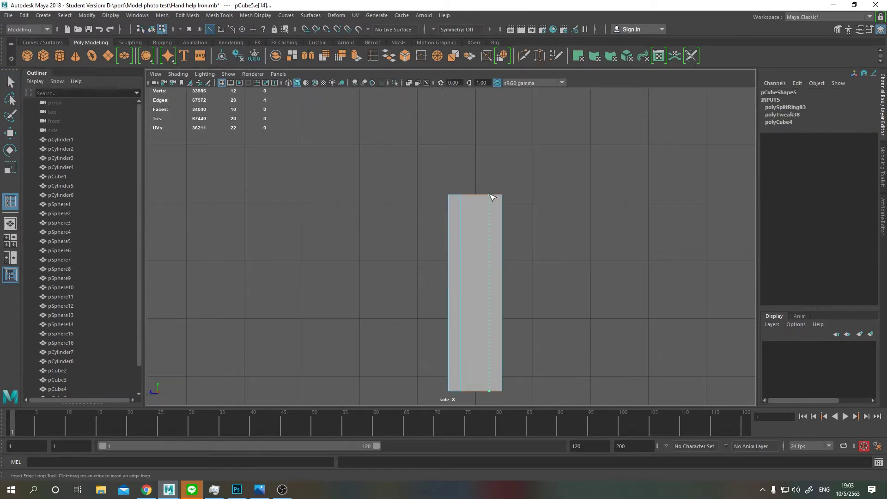
pyautogui.press('space')
pyautogui.press('space')
pyautogui.press('space')
pyautogui.press('q')
pyautogui.click(484, 225)
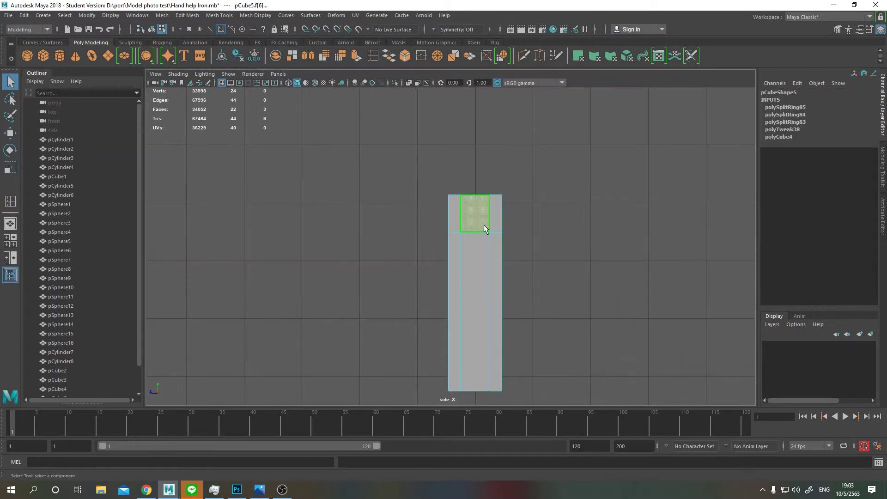
pyautogui.press('Delete')
pyautogui.press('space')
pyautogui.press('space')
# Select the notch edges and weld a corner vertex onto its neighbour
pyautogui.moveTo(456, 245); pyautogui.dragTo(432, 233)
pyautogui.click(479, 203)
pyautogui.moveTo(478, 203); pyautogui.dragTo(452, 363)
pyautogui.scroll(3)
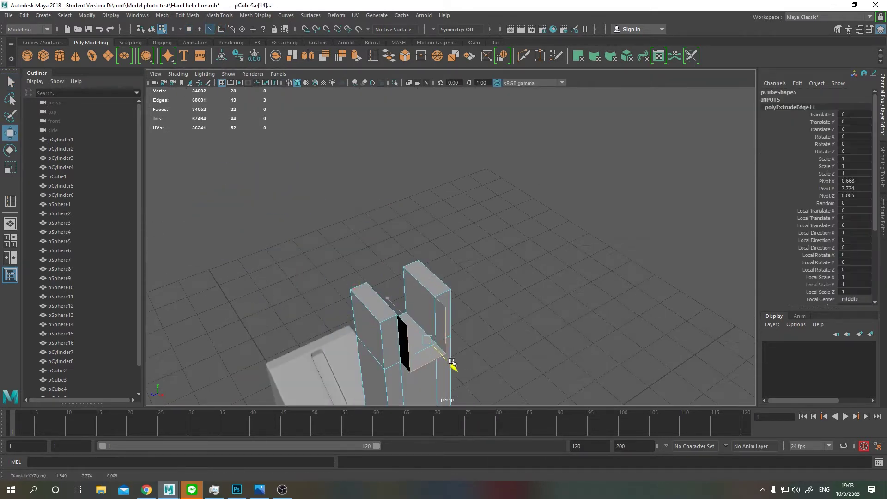
pyautogui.moveTo(451, 362); pyautogui.dragTo(530, 147)
pyautogui.scroll(3)
pyautogui.moveTo(467, 182); pyautogui.dragTo(441, 190)
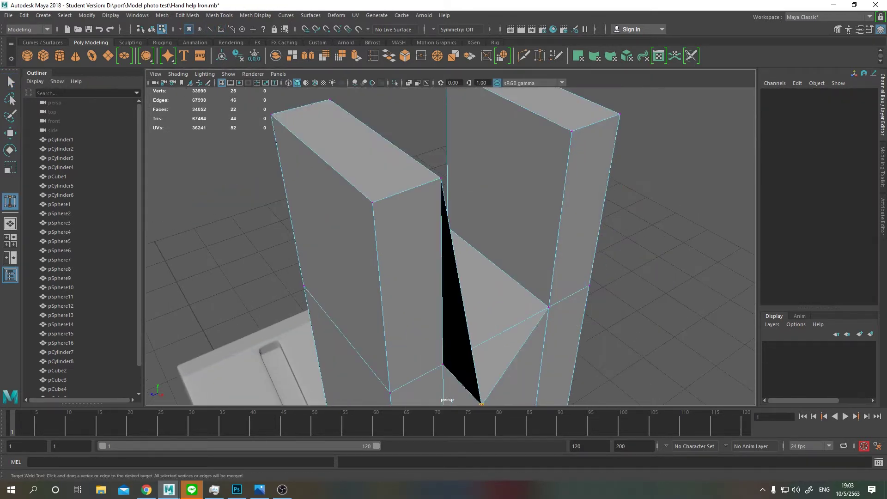
# Compare against the Google Images and hot-toys references, then frame the bar in object mode
pyautogui.hotkey('alt', 'Tab')
pyautogui.hotkey('ctrl', 'shift', 'Tab')
pyautogui.hotkey('ctrl', 'Tab')
pyautogui.hotkey('ctrl', 'Tab')
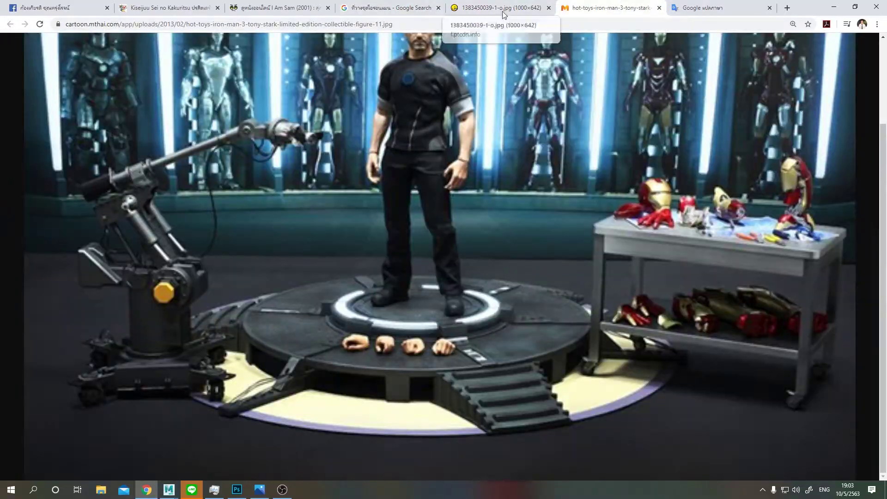
pyautogui.hotkey('alt', 'Tab')
pyautogui.press('F8')
pyautogui.press('f')
# Ready the Move tool on the bar and recheck the gantry arm reference photo
pyautogui.press('space')
pyautogui.press('space')
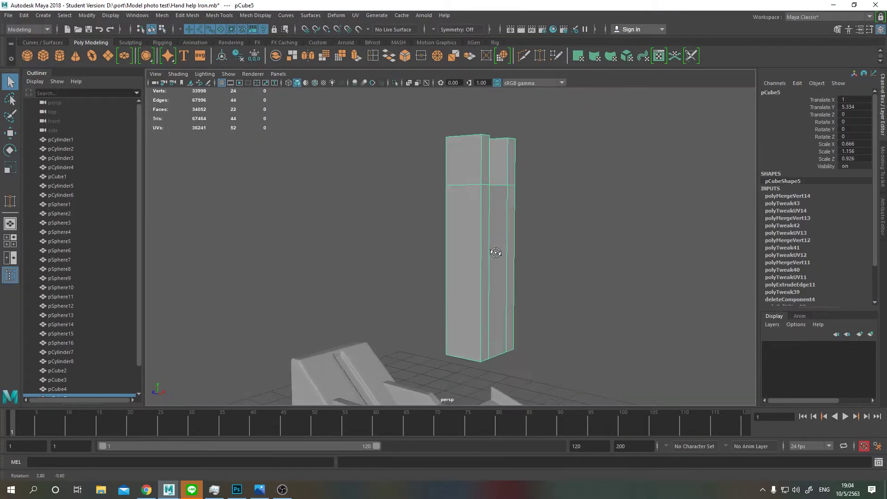
pyautogui.press('w')
pyautogui.press('space')
pyautogui.hotkey('alt', 'Tab')
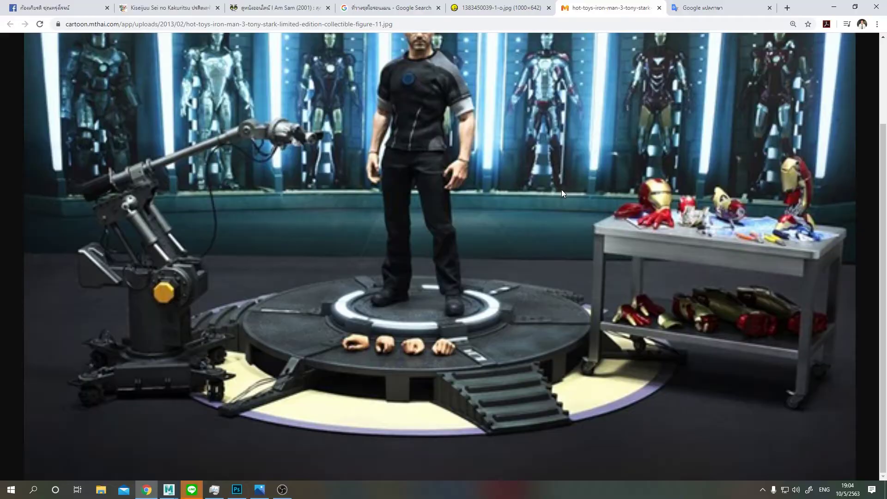
pyautogui.click(522, 5)
pyautogui.hotkey('alt', 'Tab')
# Rotate pCube5 forward about 42° on Z and compare with the reference
pyautogui.press('e')
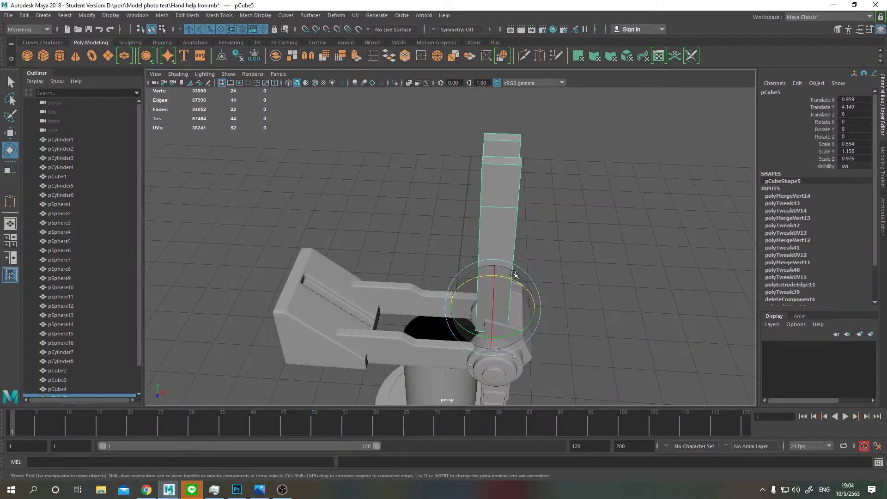
pyautogui.moveTo(463, 295); pyautogui.dragTo(339, 301)
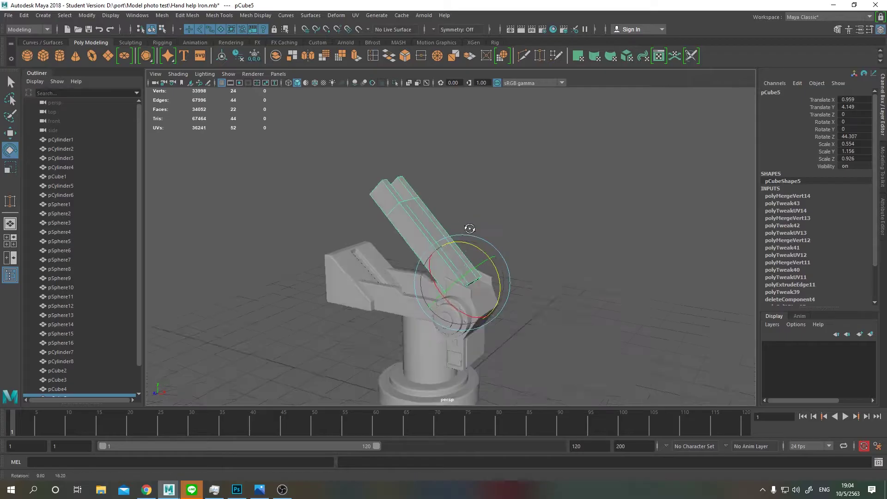
pyautogui.hotkey('alt', 'Tab')
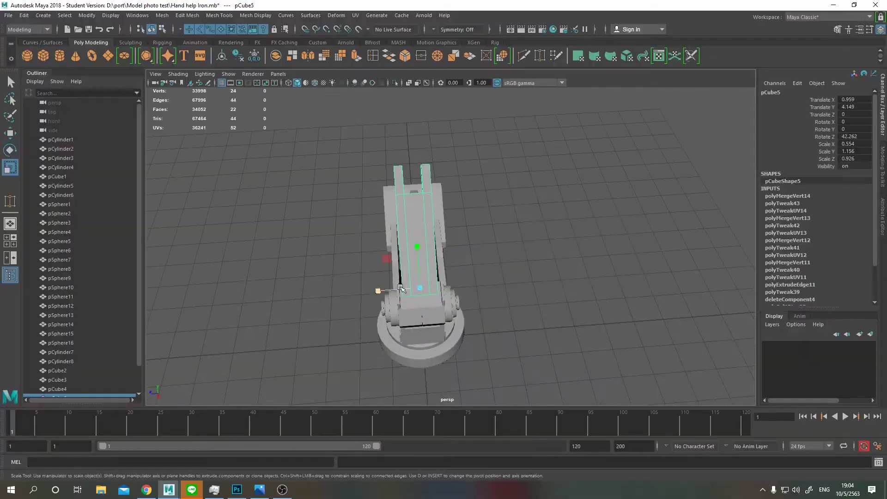
pyautogui.hotkey('alt', 'Tab')
# Insert supporting edge loops down the left prong, across and along the base, and the right prong
pyautogui.scroll(3)
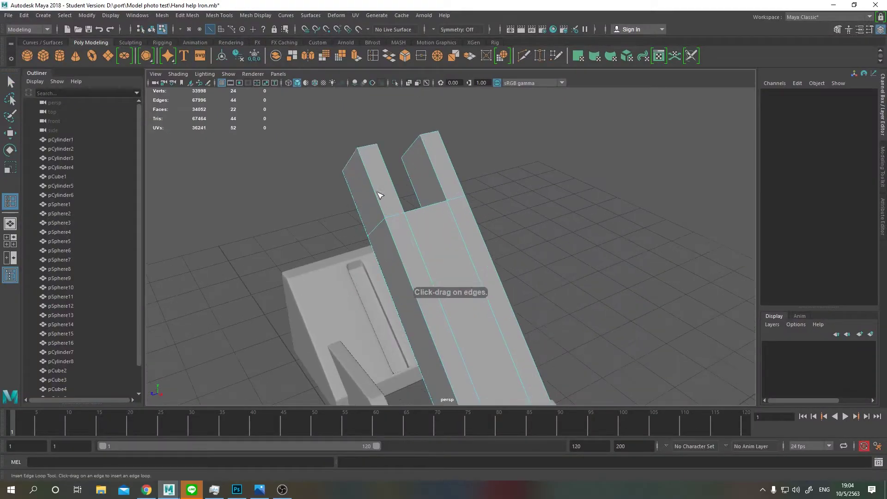
pyautogui.click(375, 142)
pyautogui.moveTo(375, 141); pyautogui.dragTo(376, 144)
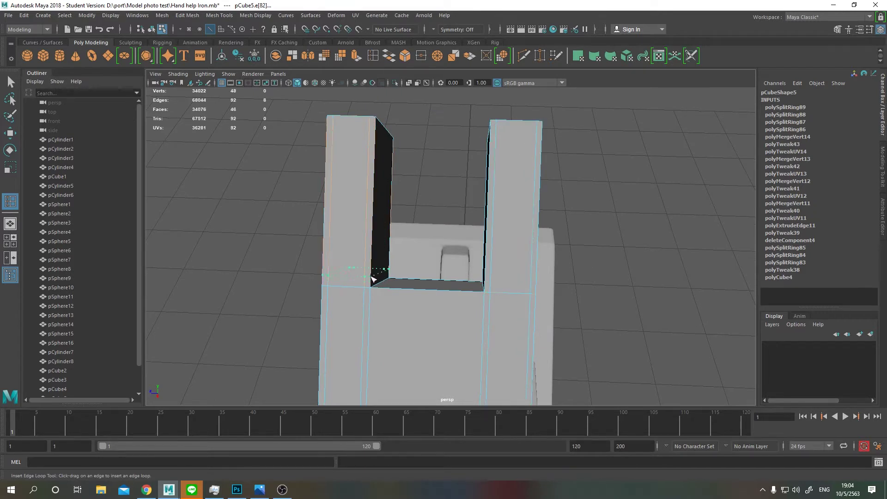
pyautogui.click(487, 297)
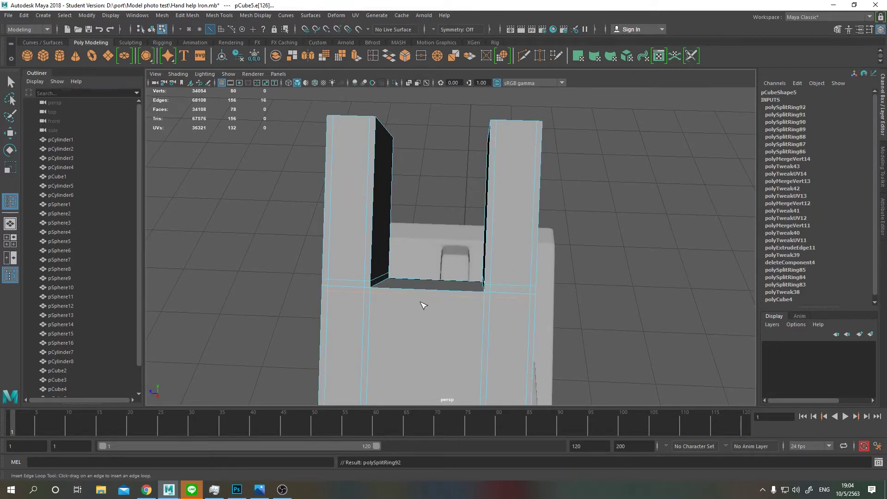
pyautogui.click(479, 299)
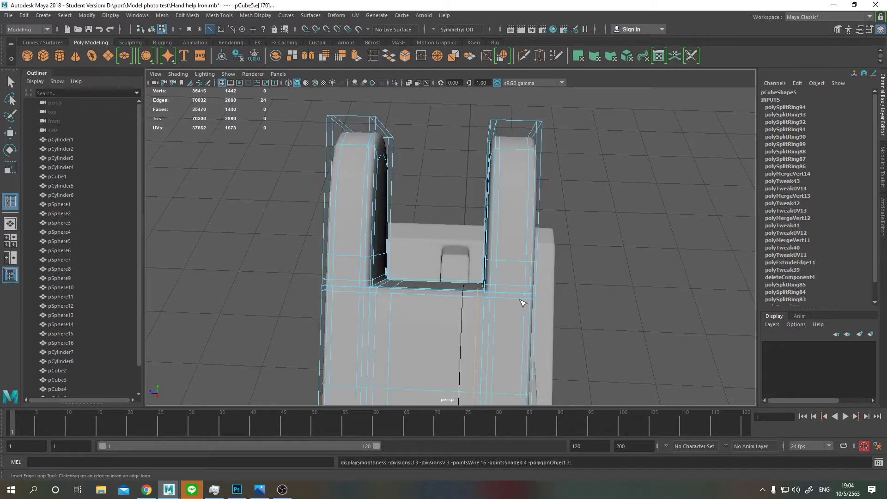
pyautogui.click(491, 132)
# Add one more supporting edge loop to the arm, then exit the tool and deselect
pyautogui.moveTo(492, 132); pyautogui.dragTo(313, 244)
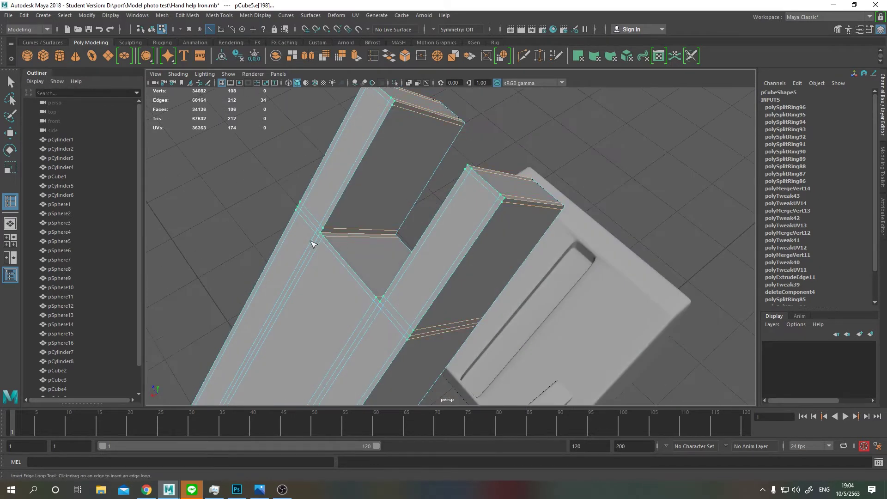
pyautogui.click(403, 236)
pyautogui.moveTo(403, 235); pyautogui.dragTo(443, 260)
pyautogui.press('q')
pyautogui.click(509, 198)
pyautogui.scroll(-3)
# Save the scene, then create a new cube and stretch it into a tall thin bar
pyautogui.hotkey('ctrl', 's')
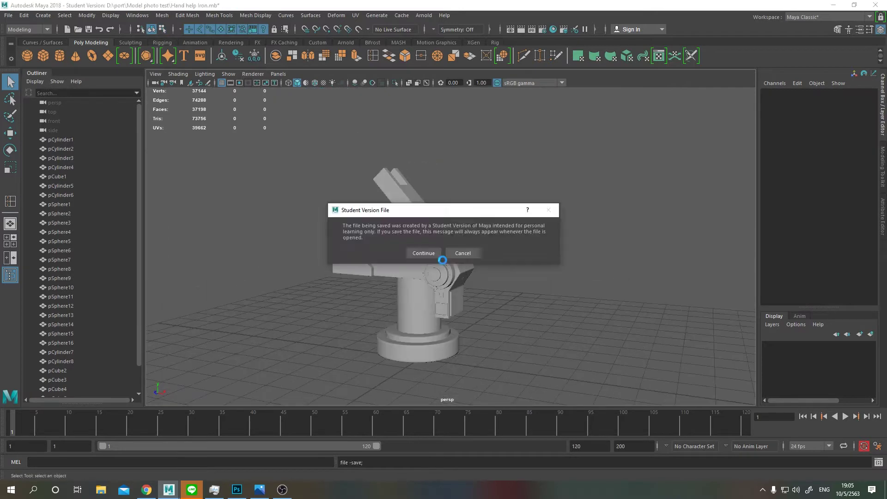
pyautogui.click(425, 253)
pyautogui.click(43, 55)
pyautogui.press('w')
pyautogui.moveTo(440, 368); pyautogui.dragTo(481, 368)
pyautogui.moveTo(495, 209); pyautogui.dragTo(411, 216)
pyautogui.press('r')
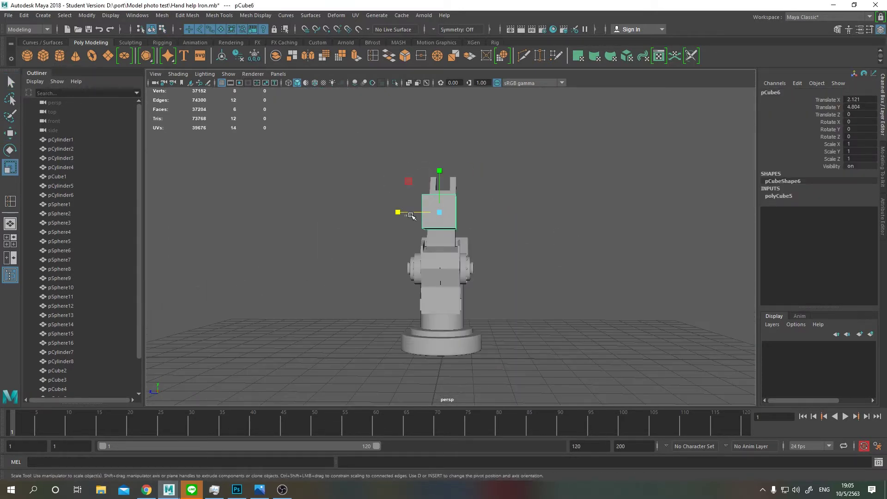
pyautogui.press('space')
pyautogui.press('space')
pyautogui.moveTo(484, 218); pyautogui.dragTo(485, 169)
# Stand the bar upright beside the arm joint and shorten it slightly
pyautogui.press('e')
pyautogui.press('r')
pyautogui.press('e')
pyautogui.press('w')
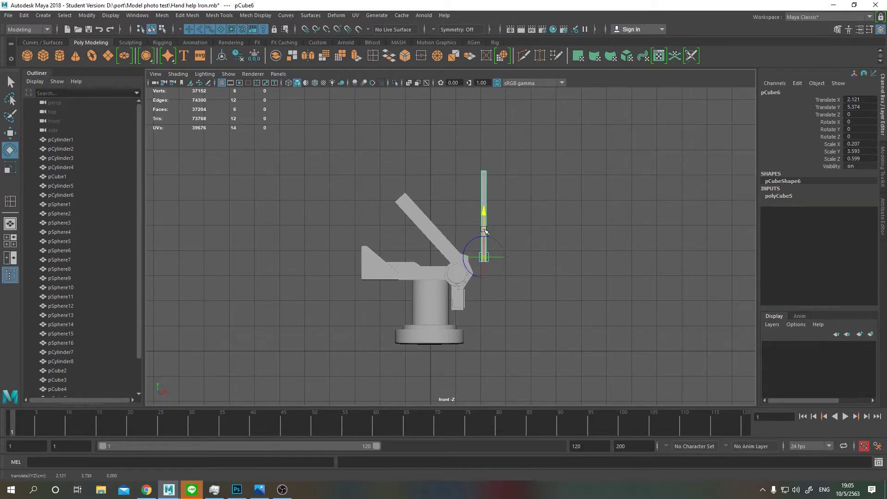
pyautogui.press('e')
pyautogui.moveTo(481, 217); pyautogui.dragTo(462, 216)
pyautogui.press('space')
pyautogui.press('space')
pyautogui.press('r')
pyautogui.moveTo(515, 250); pyautogui.dragTo(437, 229)
# Make the bar shorter, thinner and deeper, and set its Rotate Z to 0
pyautogui.press('w')
pyautogui.press('space')
pyautogui.press('space')
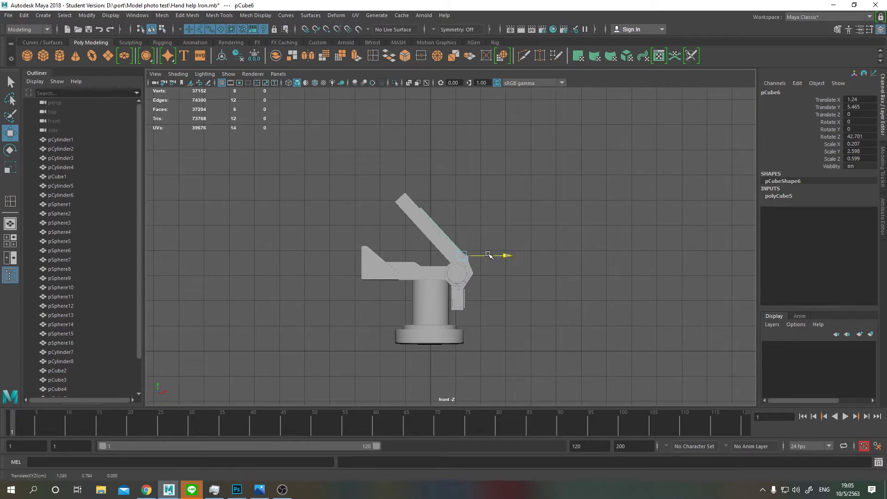
pyautogui.press('space')
pyautogui.press('space')
pyautogui.moveTo(486, 251); pyautogui.dragTo(407, 252)
pyautogui.press('r')
pyautogui.moveTo(407, 252); pyautogui.dragTo(871, 123)
pyautogui.press('e')
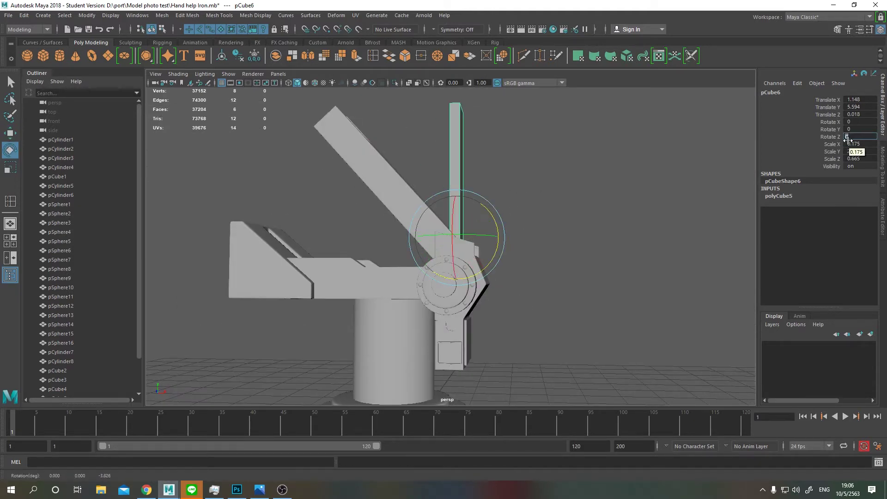
pyautogui.press('Return')
# Insert four edge loops along the upright bar, then select a small rivet sphere on the hub
pyautogui.hotkey('ctrl', 's')
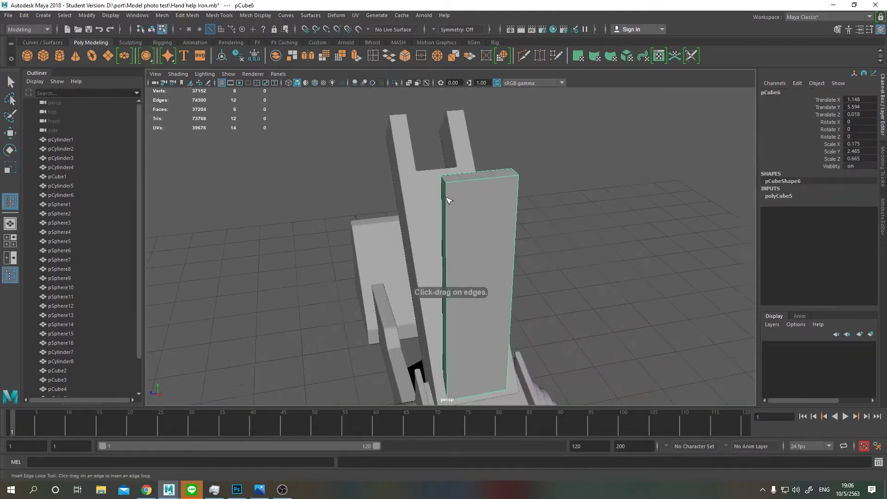
pyautogui.click(448, 200)
pyautogui.moveTo(450, 194); pyautogui.dragTo(491, 259)
pyautogui.click(534, 191)
pyautogui.click(455, 268)
pyautogui.click(518, 233)
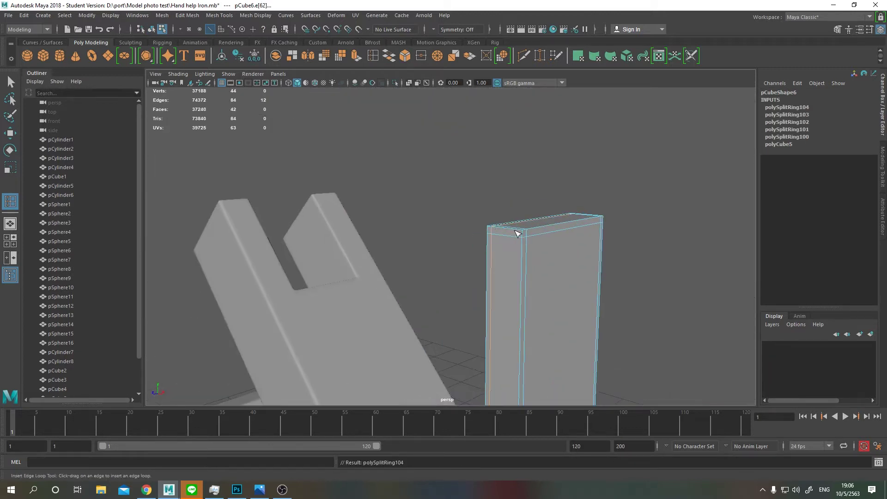
pyautogui.moveTo(525, 233); pyautogui.dragTo(519, 285)
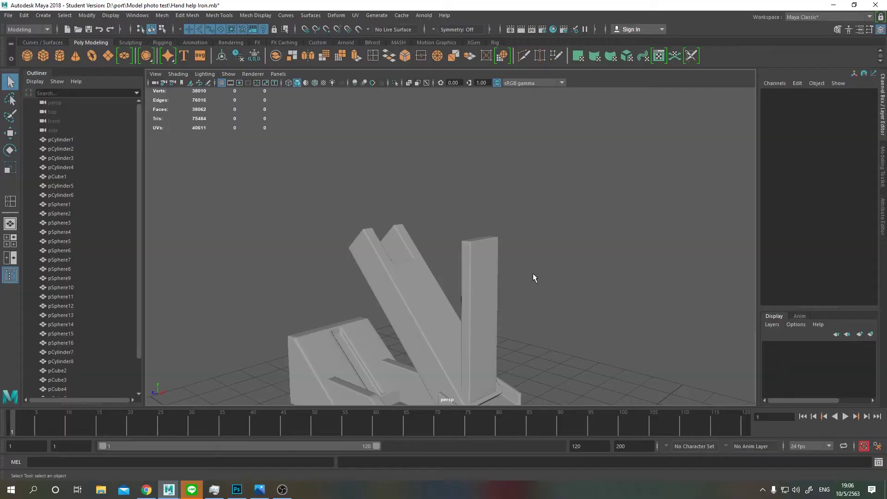
pyautogui.press('q')
pyautogui.click(533, 273)
pyautogui.moveTo(435, 277); pyautogui.dragTo(456, 298)
pyautogui.click(455, 301)
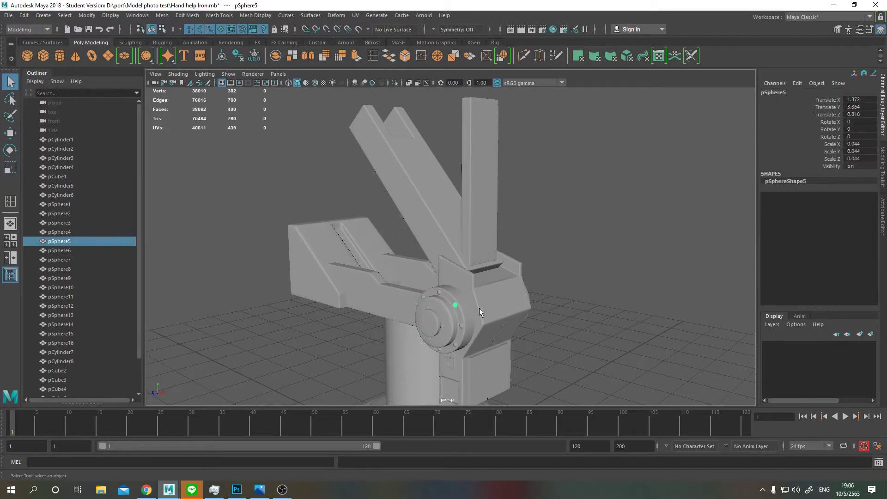
# Duplicate the rivet sphere repeatedly to run a column of rivets down the bar's face
pyautogui.moveTo(422, 293); pyautogui.dragTo(476, 287)
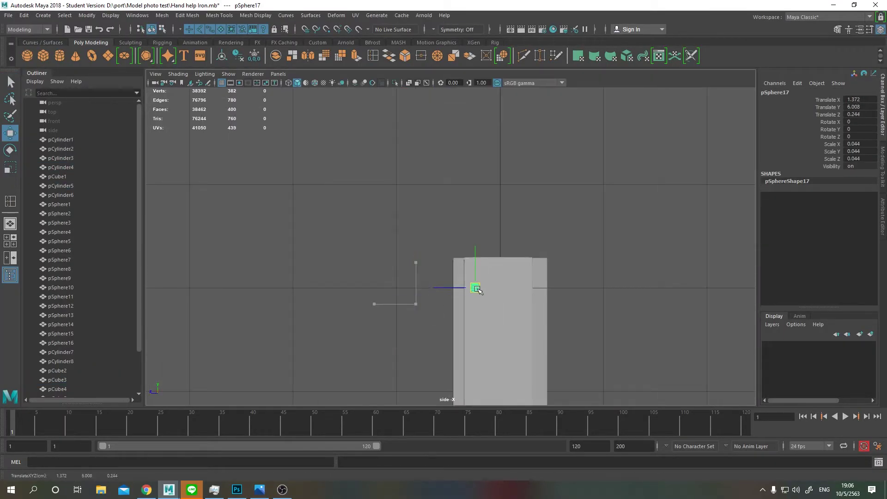
pyautogui.scroll(3)
pyautogui.hotkey('ctrl', 'd')
pyautogui.moveTo(485, 218); pyautogui.dragTo(481, 228)
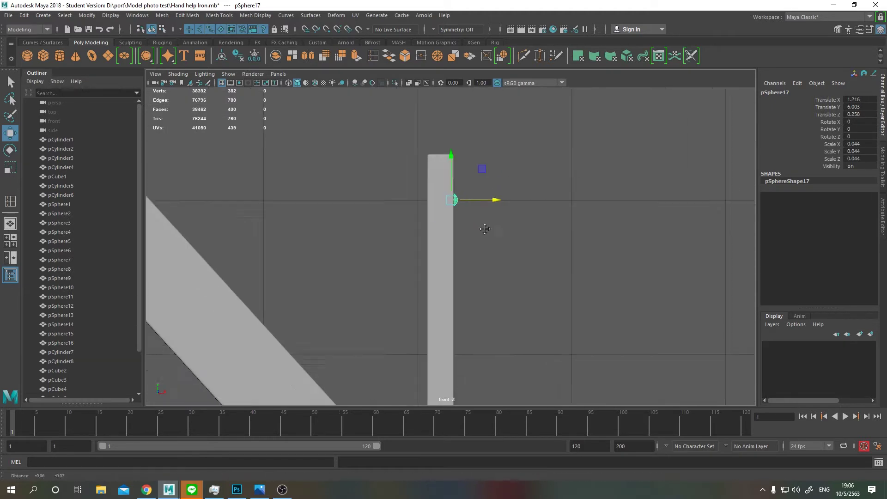
pyautogui.scroll(-3)
pyautogui.scroll(3)
pyautogui.moveTo(451, 158); pyautogui.dragTo(453, 172)
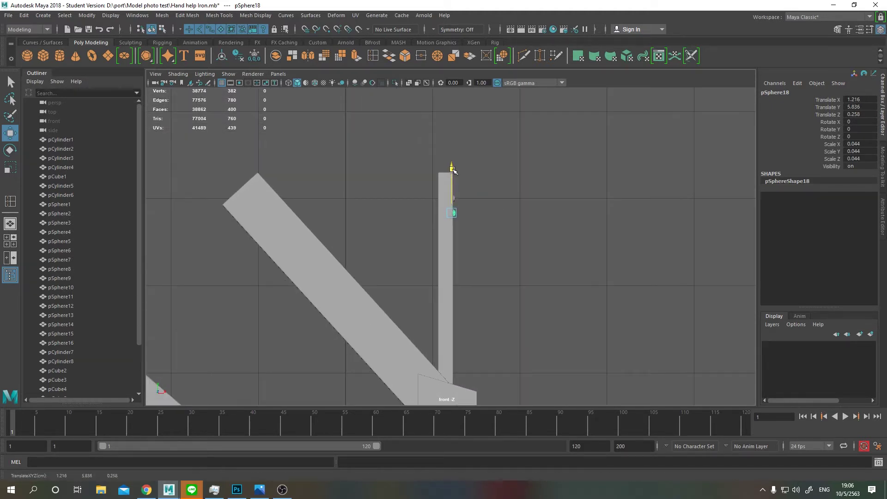
pyautogui.scroll(-3)
pyautogui.scroll(-3)
pyautogui.press('space')
pyautogui.press('space')
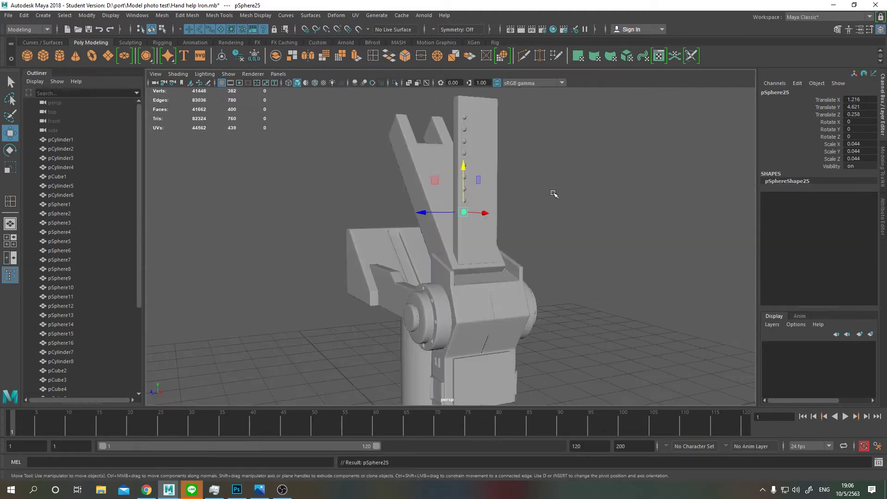
pyautogui.hotkey('shift', 'd')
pyautogui.hotkey('shift', 'd')
pyautogui.hotkey('shift', 'd')
# Duplicate the rivet column and shift the copies across to form a second column
pyautogui.moveTo(554, 194); pyautogui.dragTo(453, 296)
pyautogui.press('q')
pyautogui.scroll(-3)
pyautogui.click(74, 260)
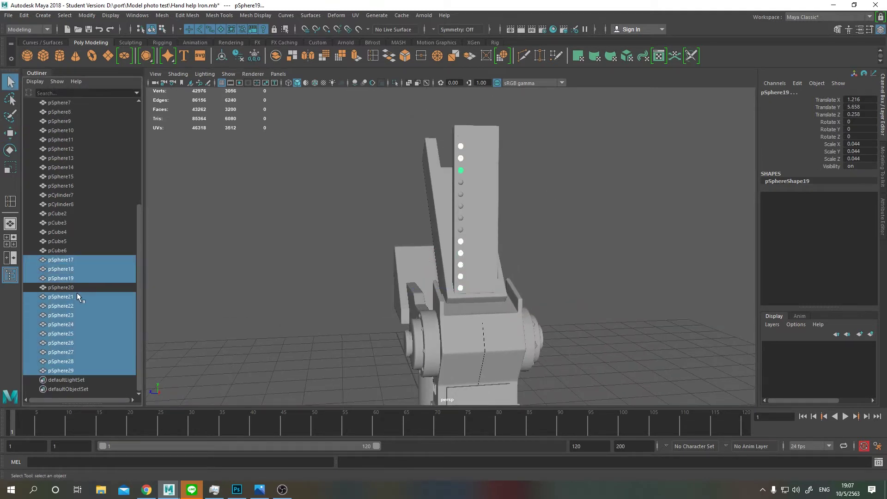
pyautogui.click(60, 288)
pyautogui.press('w')
pyautogui.moveTo(509, 222); pyautogui.dragTo(479, 237)
pyautogui.hotkey('ctrl', 'd')
pyautogui.moveTo(417, 233); pyautogui.dragTo(490, 199)
# Select all the rivets together with the upright bar, undoing an accidental combine
pyautogui.press('q')
pyautogui.scroll(-3)
pyautogui.click(76, 250)
pyautogui.click(76, 140)
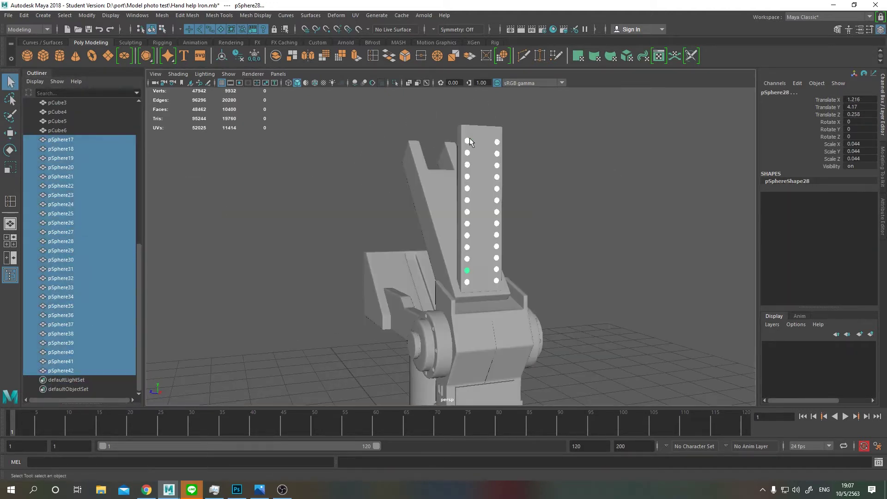
pyautogui.click(481, 135)
pyautogui.hotkey('ctrl', 'z')
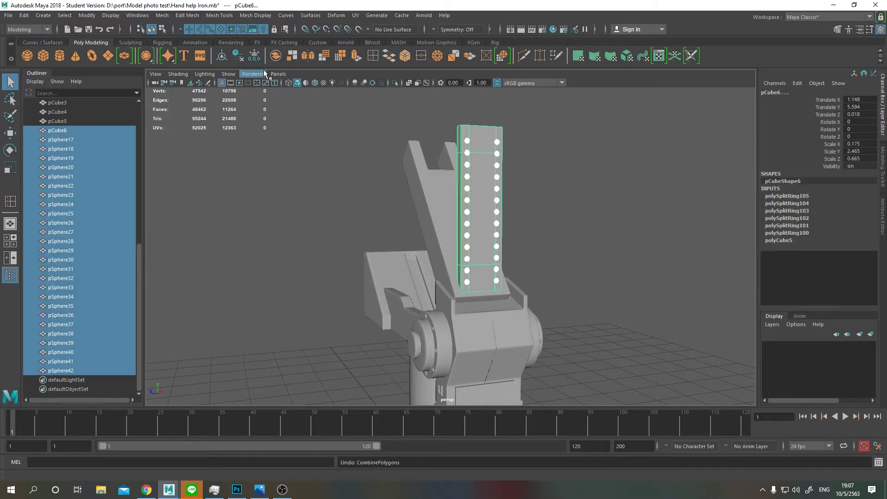
# Group the bar and its rivets as group1 and move the pivot up to the arm joint
pyautogui.moveTo(537, 200); pyautogui.dragTo(492, 178)
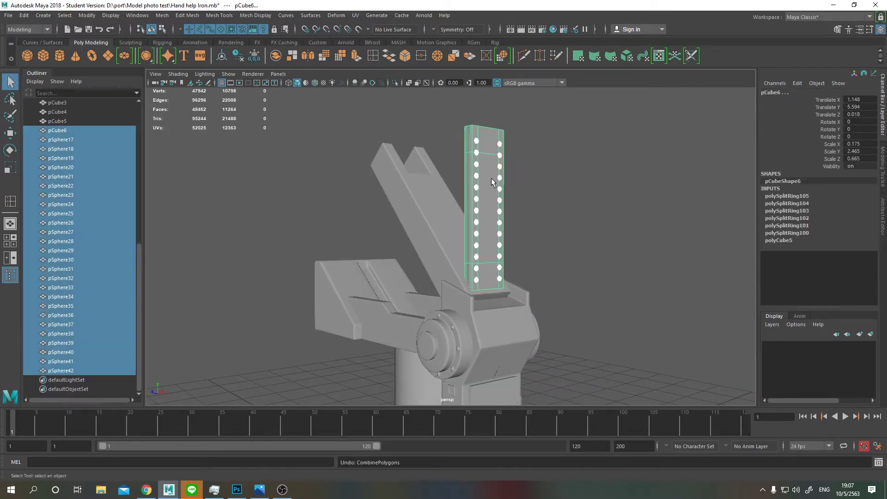
pyautogui.hotkey('ctrl', 'g')
pyautogui.press('f')
pyautogui.press('w')
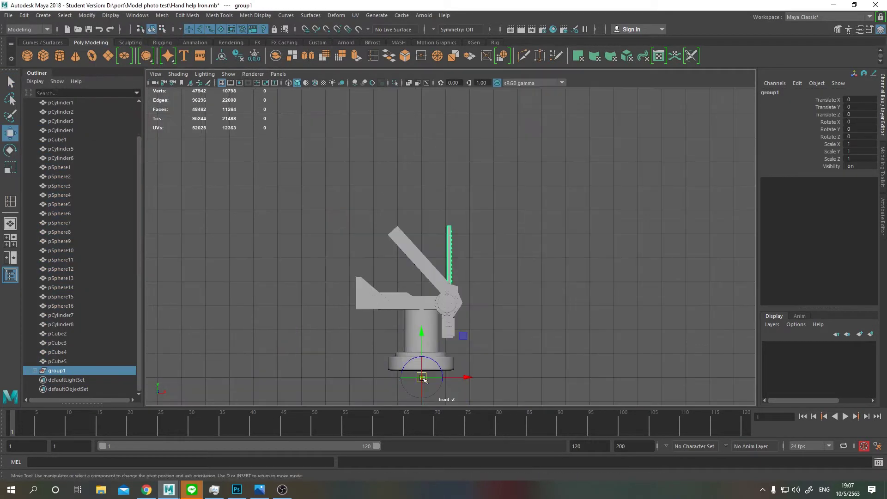
pyautogui.moveTo(423, 378); pyautogui.dragTo(446, 303)
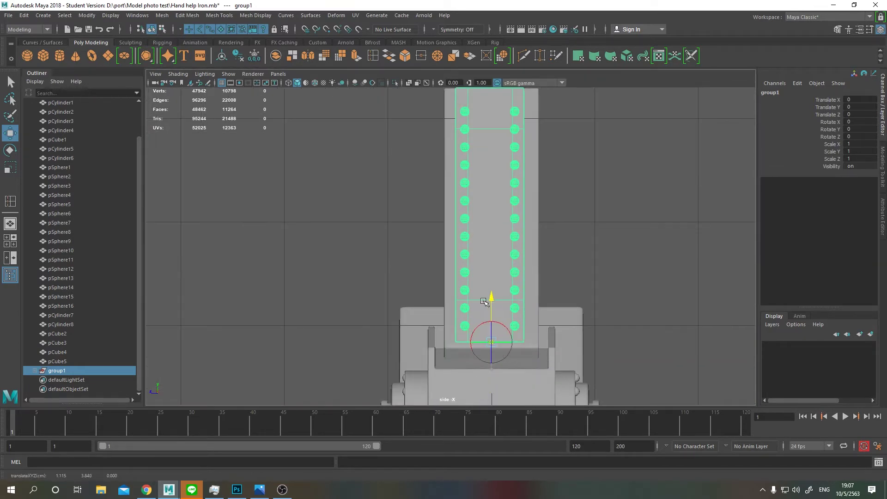
# Tilt group1 to Rotate Z 42.154 to follow the arm, then deselect it
pyautogui.press('e')
pyautogui.moveTo(444, 252); pyautogui.dragTo(574, 225)
pyautogui.scroll(3)
pyautogui.press('q')
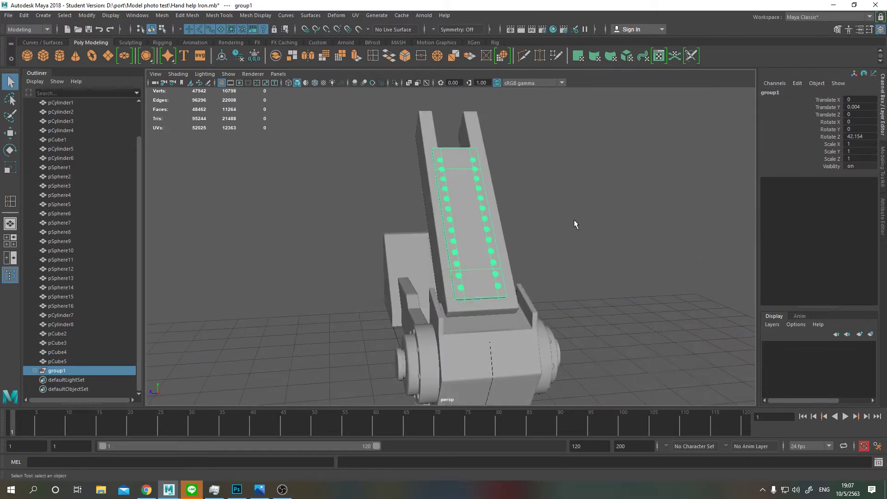
pyautogui.click(574, 220)
pyautogui.click(470, 234)
pyautogui.moveTo(470, 234); pyautogui.dragTo(458, 262)
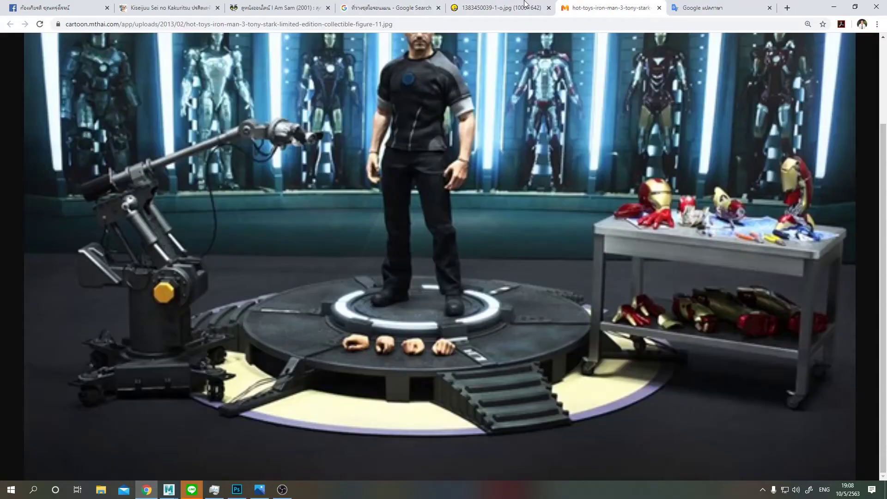
# Bring up the Hot Toys reference photo of the robotic arm in Chrome
pyautogui.click(526, 5)
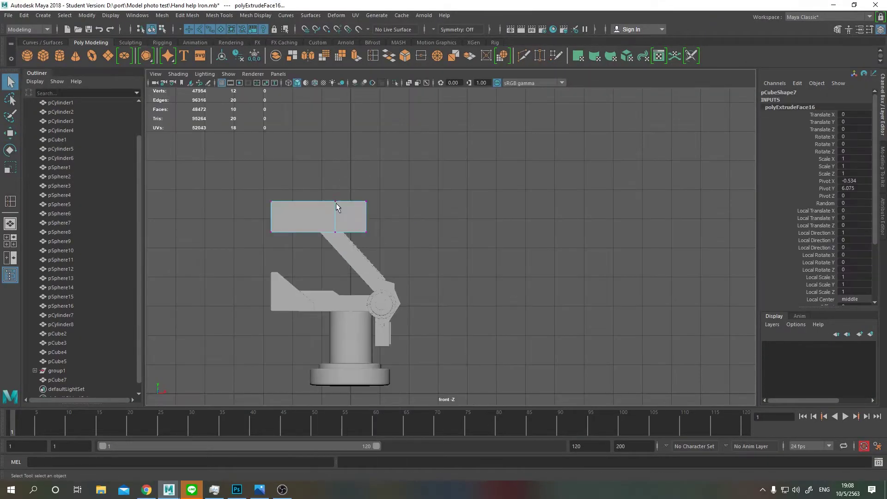
# Raise the new block above the arm and frame it, comparing with the reference photo
pyautogui.press('q')
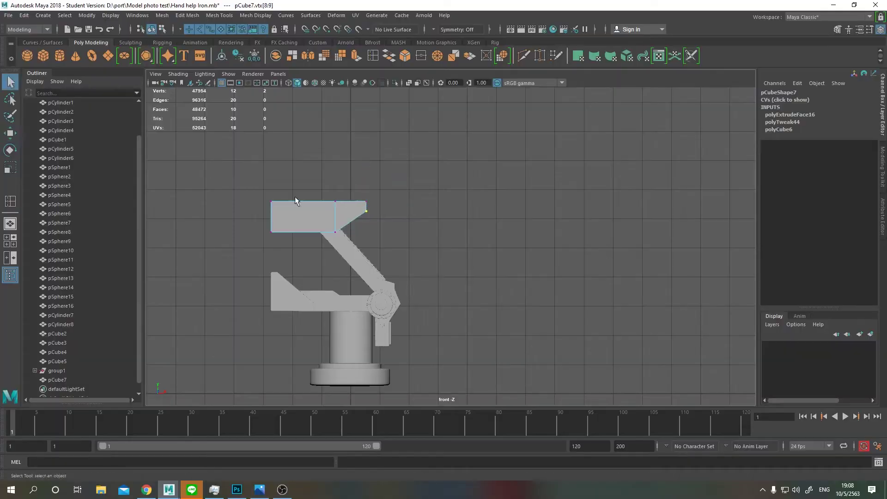
pyautogui.moveTo(312, 213); pyautogui.dragTo(339, 193)
pyautogui.press('r')
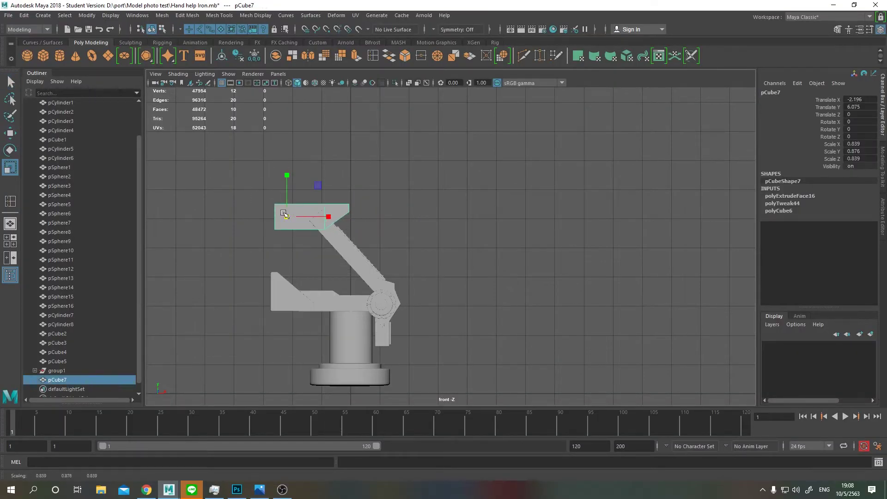
pyautogui.press('w')
pyautogui.press('space')
pyautogui.press('space')
pyautogui.moveTo(479, 234); pyautogui.dragTo(487, 174)
pyautogui.press('f')
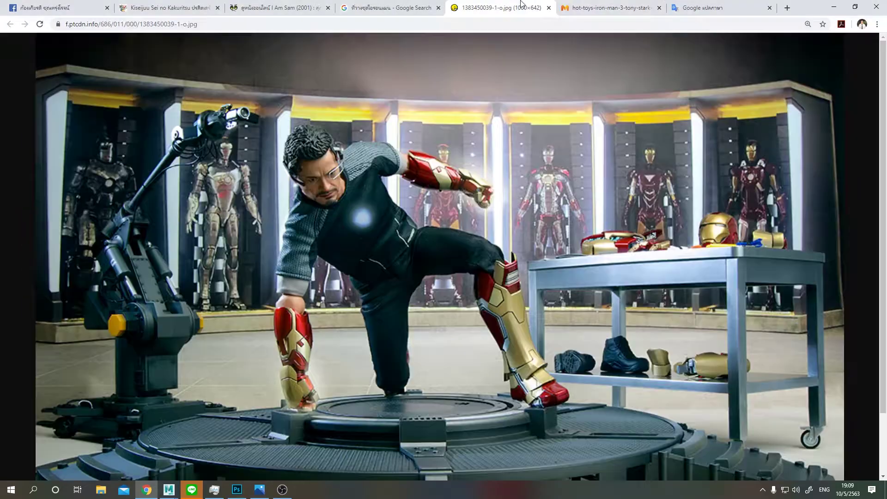
pyautogui.click(578, 8)
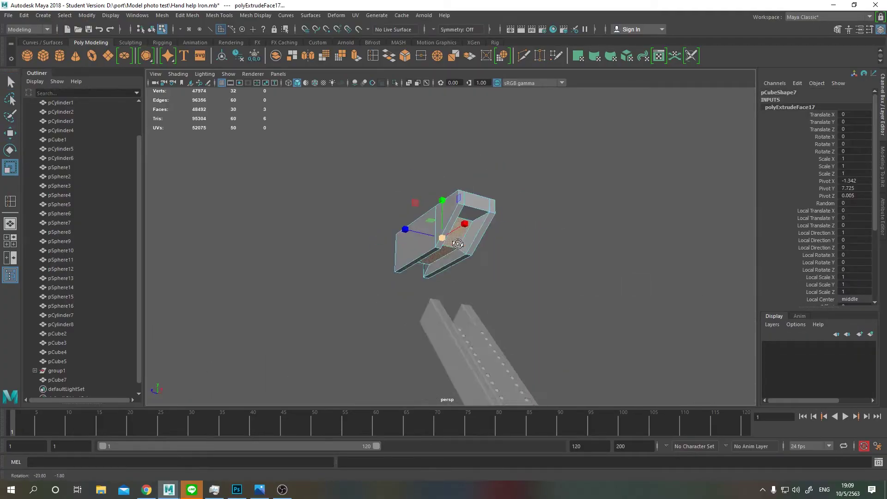
# Extrude the block's face to lengthen it and add several edge loops around it
pyautogui.hotkey('ctrl', 'e')
pyautogui.moveTo(470, 246); pyautogui.dragTo(433, 218)
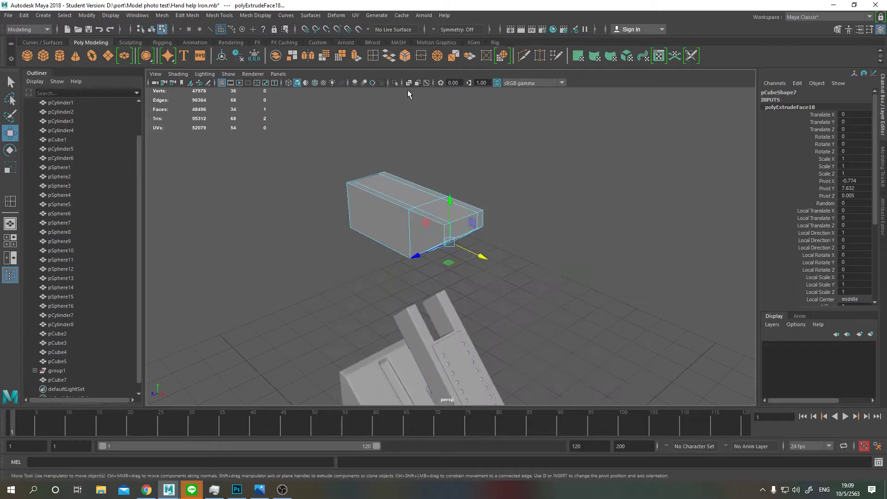
pyautogui.click(349, 162)
pyautogui.moveTo(349, 161); pyautogui.dragTo(351, 167)
pyautogui.click(351, 168)
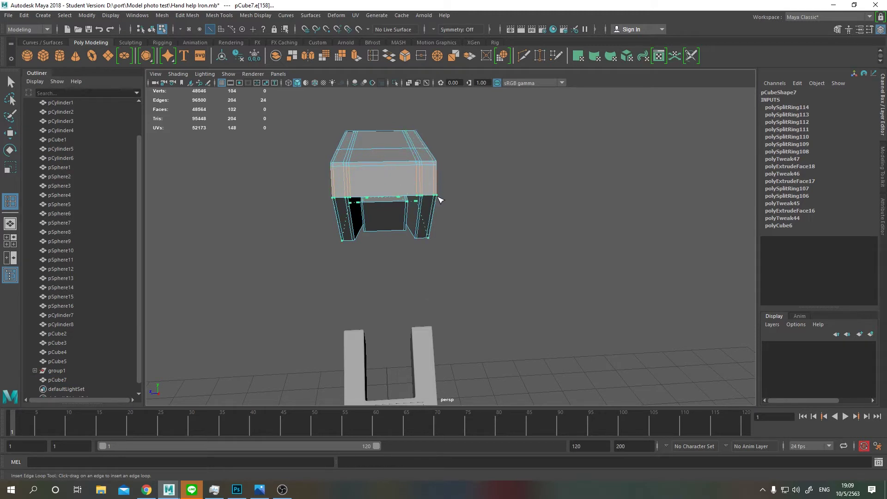
pyautogui.click(440, 199)
pyautogui.moveTo(439, 200); pyautogui.dragTo(350, 156)
pyautogui.click(425, 221)
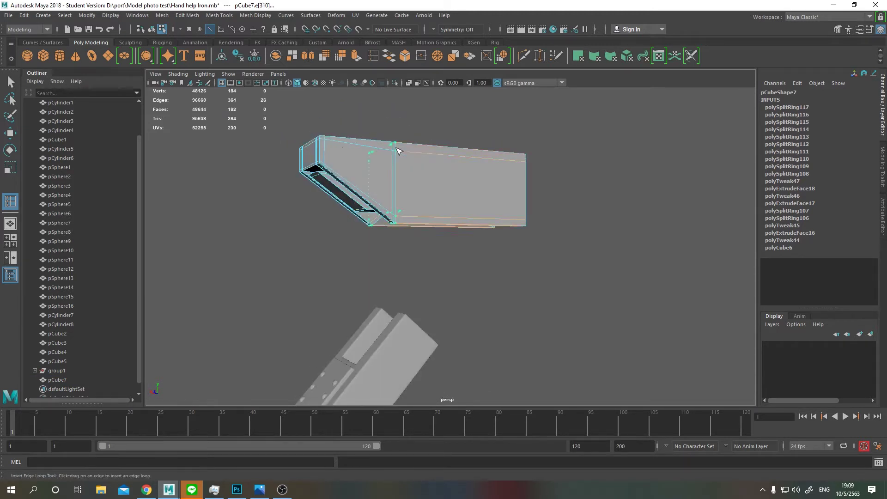
pyautogui.click(408, 159)
# Add edge loops inside the block's slot and along its rim
pyautogui.moveTo(584, 183); pyautogui.dragTo(564, 204)
pyautogui.click(453, 163)
pyautogui.click(481, 271)
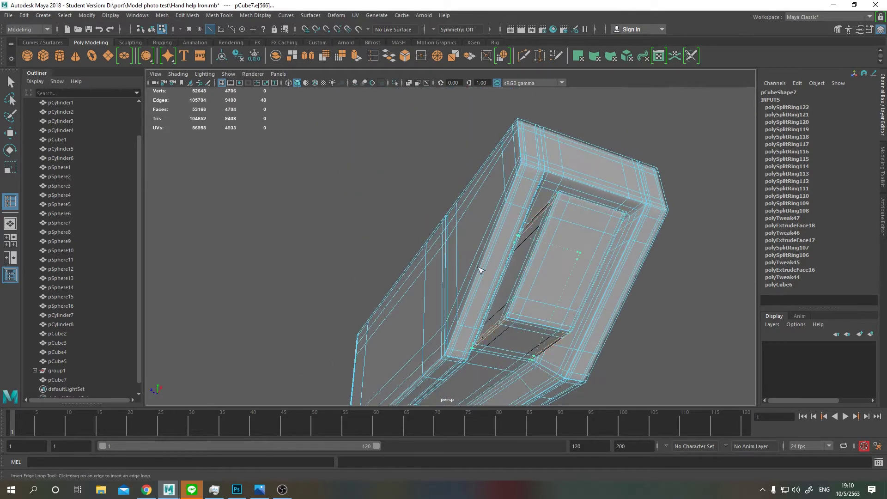
pyautogui.click(525, 224)
pyautogui.press('q')
pyautogui.scroll(-3)
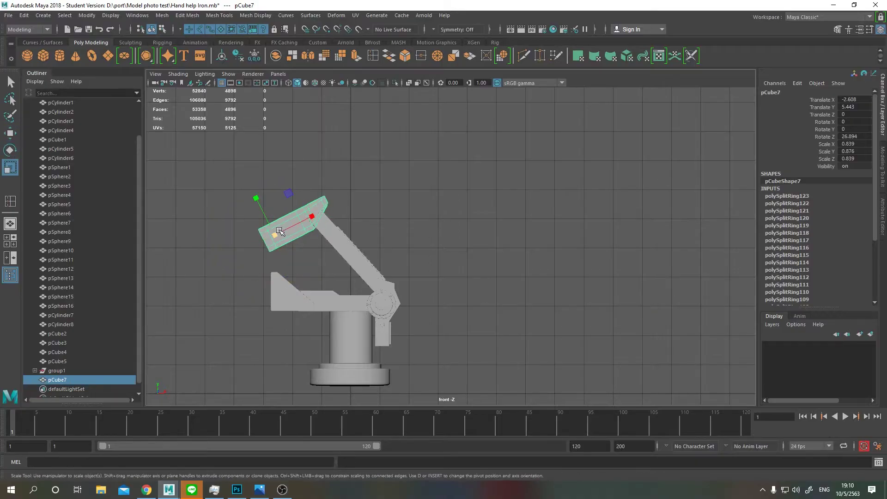
# Move the end block onto the arm's tip and select its left column of vertices
pyautogui.moveTo(301, 245); pyautogui.dragTo(319, 248)
pyautogui.press('space')
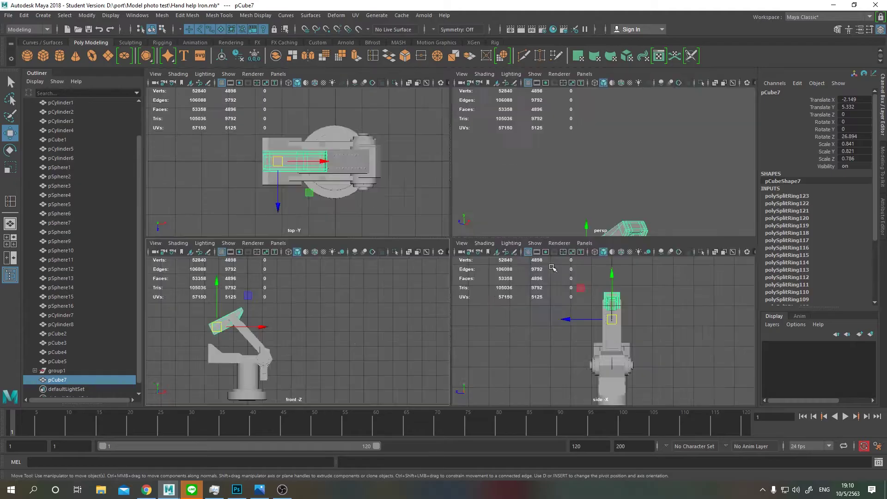
pyautogui.press('space')
pyautogui.press('r')
pyautogui.press('space')
pyautogui.press('space')
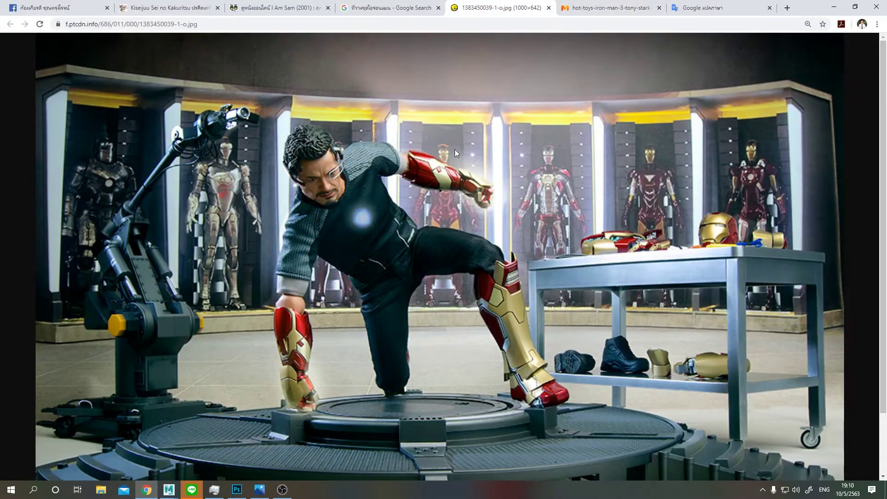
pyautogui.press('w')
pyautogui.scroll(3)
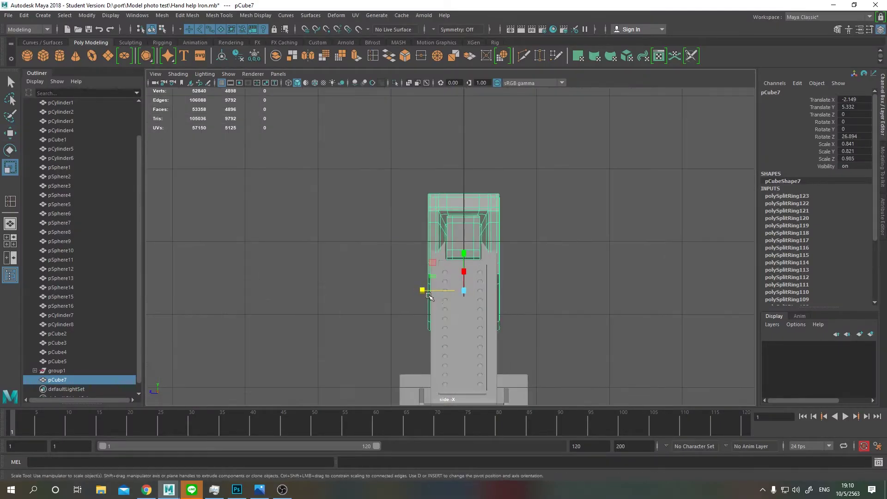
pyautogui.moveTo(443, 285); pyautogui.dragTo(400, 284)
pyautogui.press('q')
pyautogui.moveTo(400, 280); pyautogui.dragTo(419, 333)
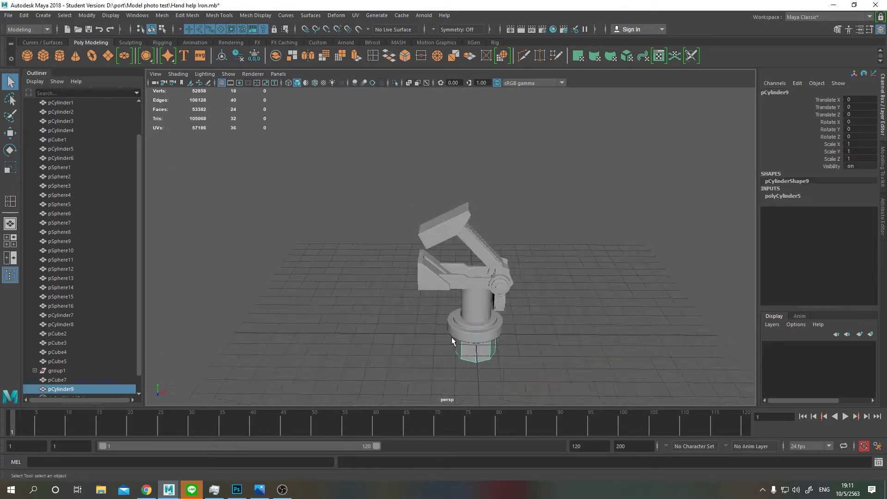
# Delete the extra edges across the cylinder's cap
pyautogui.moveTo(452, 341); pyautogui.dragTo(499, 296)
pyautogui.scroll(3)
pyautogui.moveTo(551, 257); pyautogui.dragTo(511, 258)
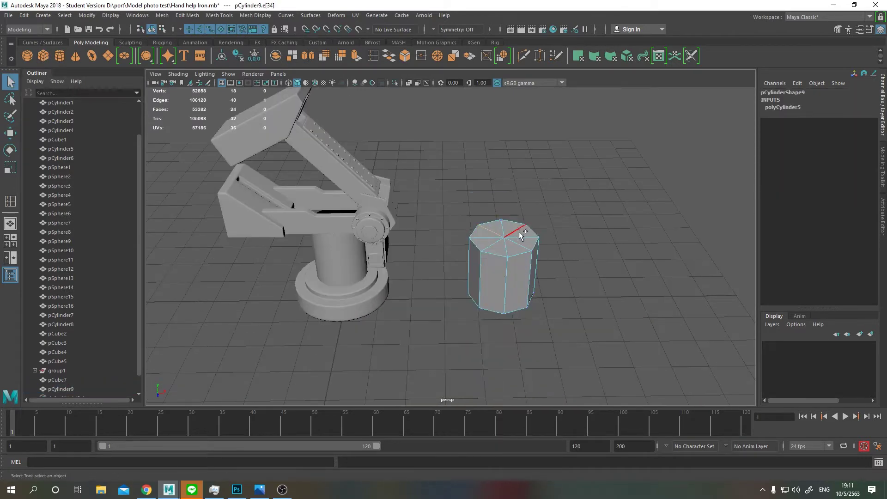
pyautogui.doubleClick(520, 233)
pyautogui.moveTo(520, 234); pyautogui.dragTo(336, 306)
pyautogui.press('Delete')
pyautogui.press('F8')
pyautogui.scroll(-3)
pyautogui.hotkey('alt', 'Tab')
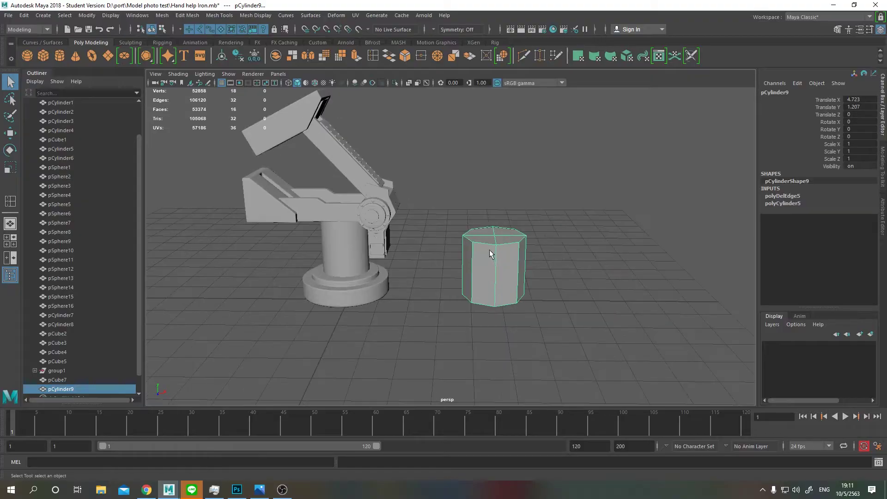
# Duplicate the cylinder, lift the copy upward, and select its top face
pyautogui.hotkey('ctrl', 'd')
pyautogui.press('w')
pyautogui.moveTo(485, 222); pyautogui.dragTo(489, 178)
pyautogui.click(433, 191)
pyautogui.press('F11')
pyautogui.click(501, 222)
# Extrude the top face inward and down to hollow the rim, then add two edge loops
pyautogui.hotkey('ctrl', 'e')
pyautogui.scroll(3)
pyautogui.click(471, 214)
pyautogui.hotkey('alt', 'Tab')
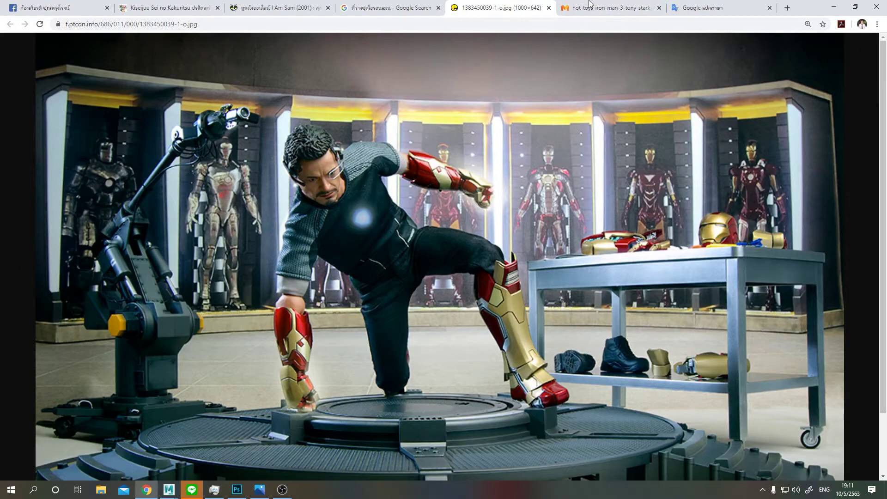
pyautogui.hotkey('alt', 'Tab')
pyautogui.moveTo(456, 217); pyautogui.dragTo(417, 217)
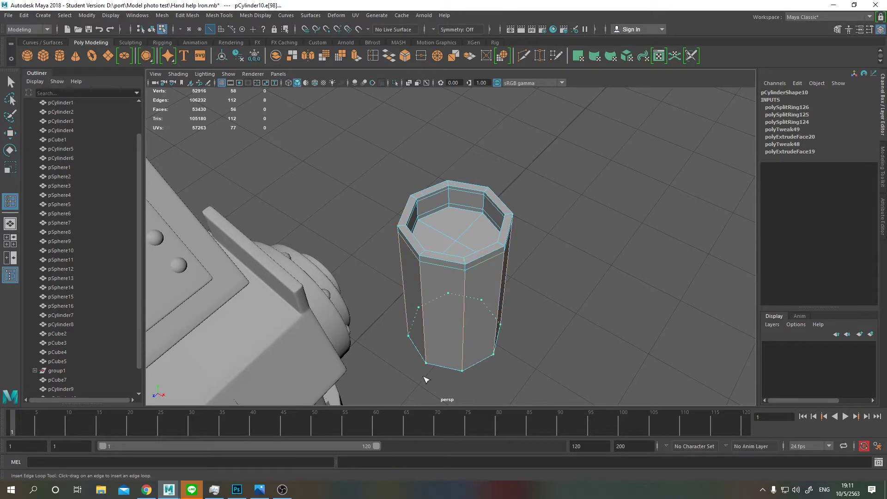
pyautogui.click(426, 368)
pyautogui.scroll(3)
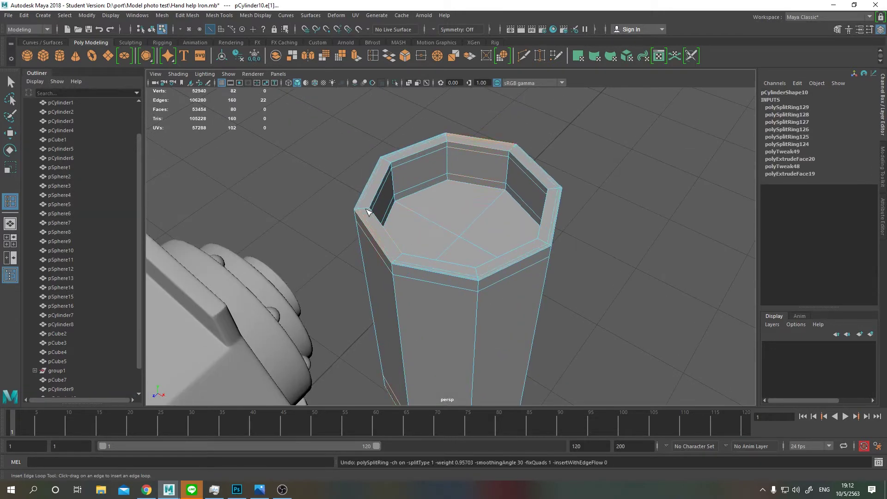
pyautogui.click(370, 211)
pyautogui.press('space')
# Place pCylinder9 beside the arm's elbow and tilt it to line up with the arm
pyautogui.moveTo(396, 182); pyautogui.dragTo(396, 231)
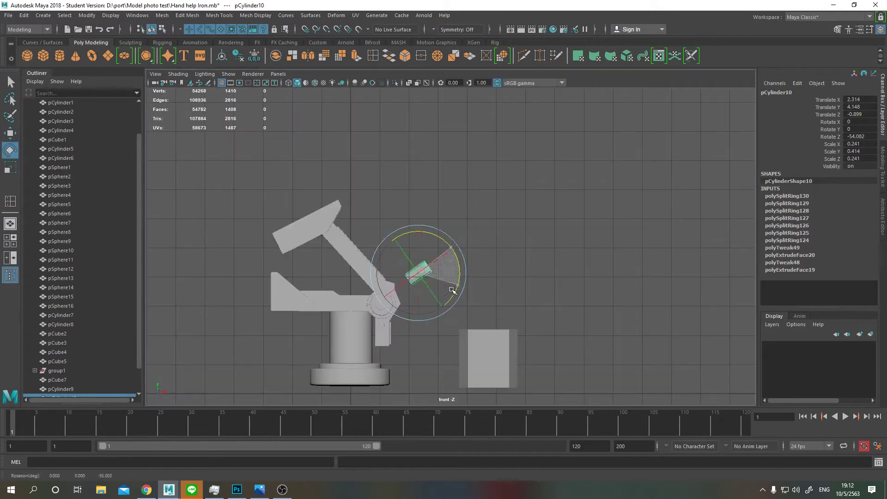
pyautogui.press('w')
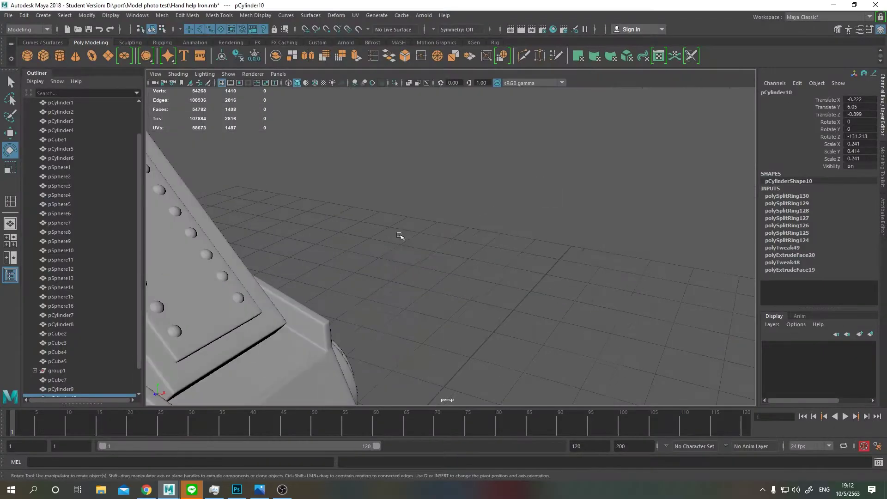
pyautogui.moveTo(495, 239); pyautogui.dragTo(430, 241)
pyautogui.moveTo(285, 244); pyautogui.dragTo(295, 240)
pyautogui.moveTo(296, 241); pyautogui.dragTo(359, 252)
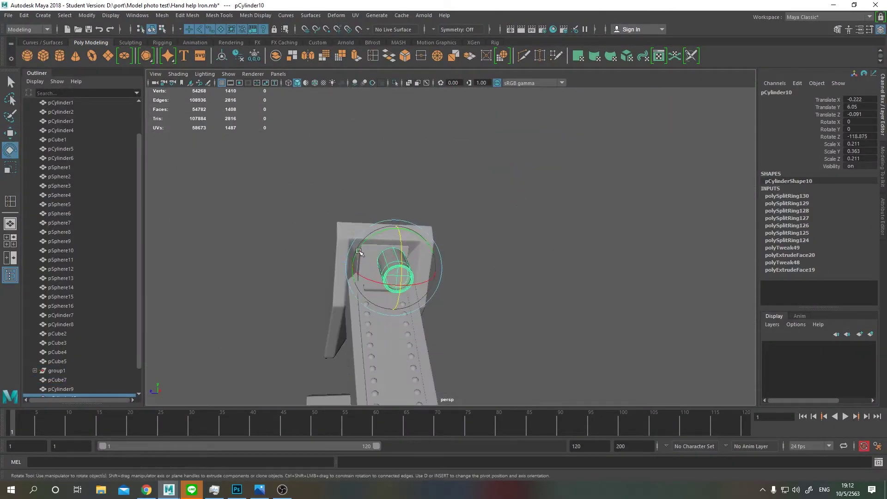
pyautogui.press('space')
pyautogui.press('space')
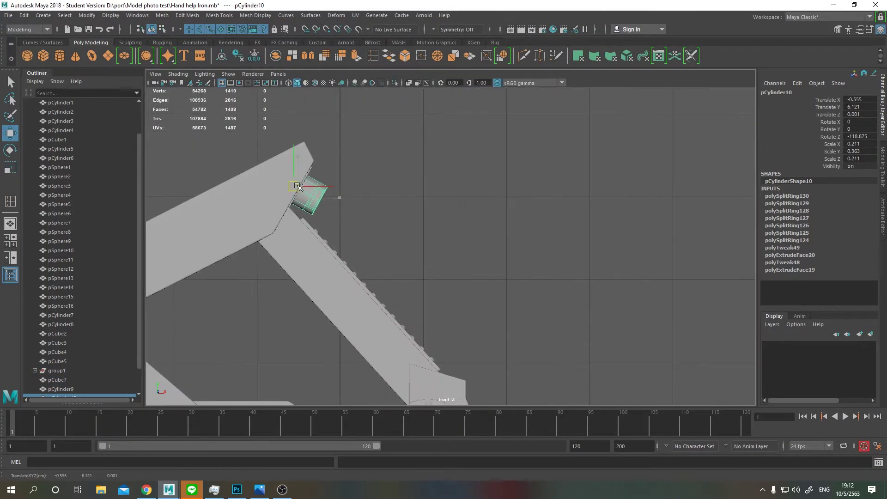
# Box-select the 16 vertices at pCylinder9's end in wireframe, then clear the selection
pyautogui.press('q')
pyautogui.press('4')
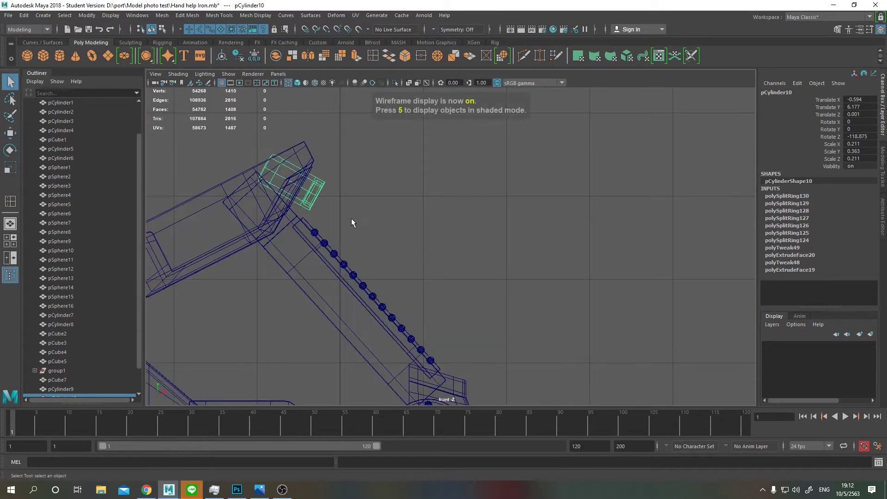
pyautogui.press('F9')
pyautogui.moveTo(214, 134); pyautogui.dragTo(272, 190)
pyautogui.moveTo(241, 141); pyautogui.dragTo(292, 198)
pyautogui.press('5')
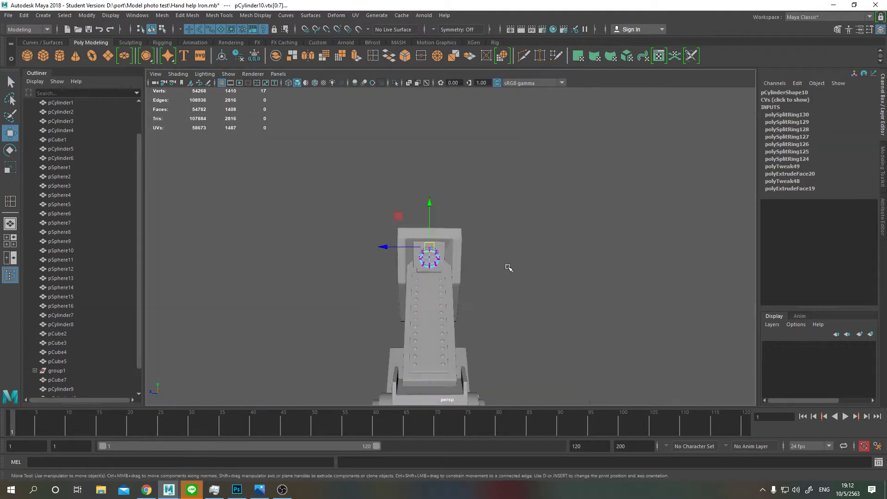
pyautogui.press('F8')
pyautogui.press('space')
pyautogui.press('space')
pyautogui.click(482, 294)
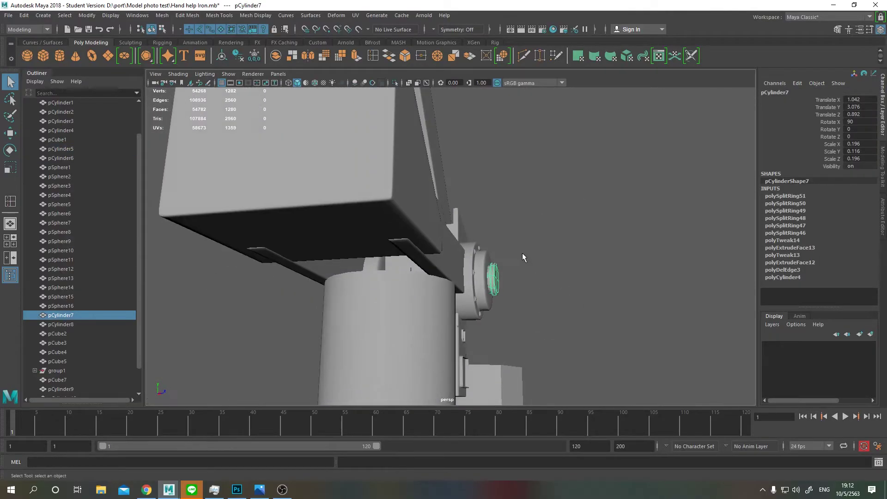
# Select the left hub and bolts, then the right hub and bolts, then deselect
pyautogui.moveTo(377, 260); pyautogui.dragTo(448, 282)
pyautogui.press('w')
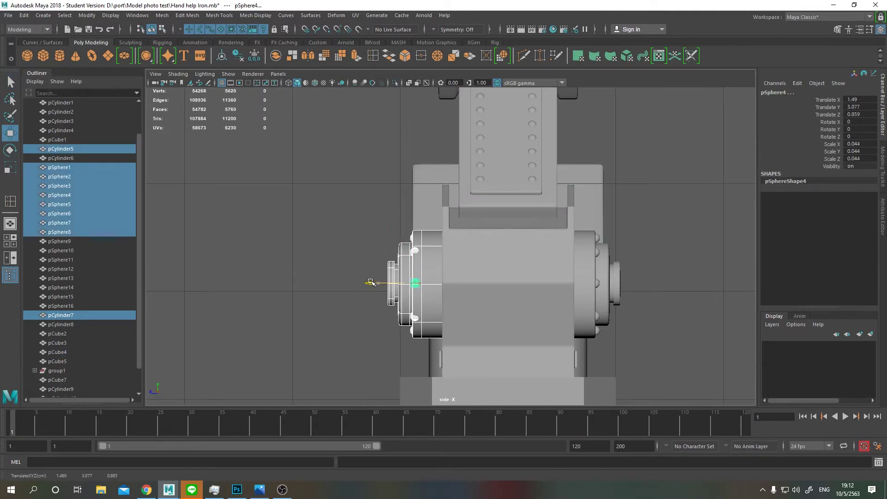
pyautogui.press('q')
pyautogui.moveTo(670, 200); pyautogui.dragTo(566, 329)
pyautogui.press('space')
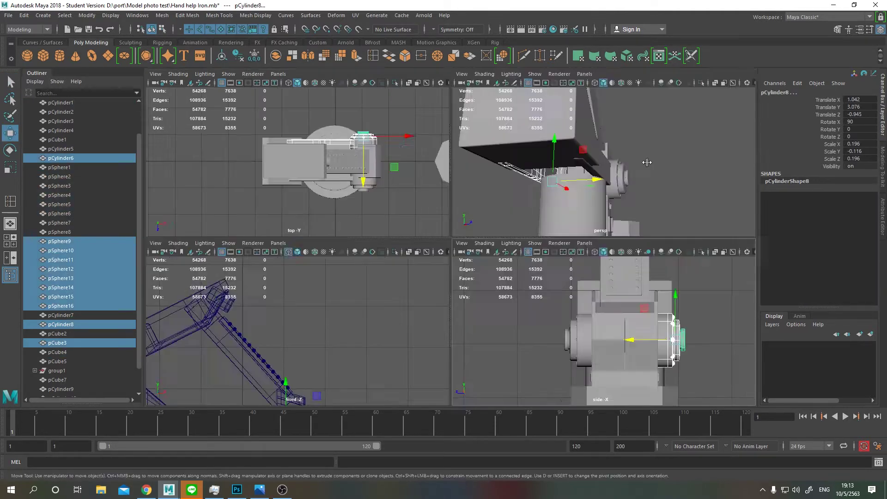
pyautogui.press('space')
pyautogui.press('q')
pyautogui.click(546, 252)
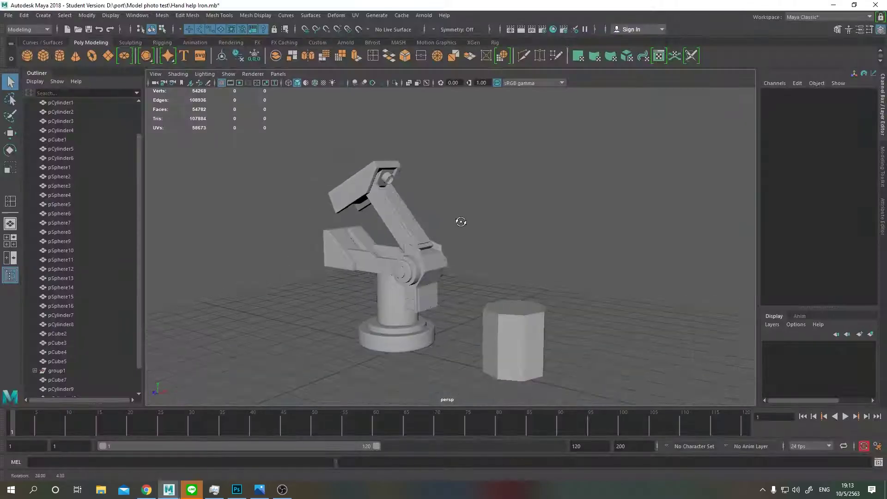
# Select end block pCube7 for rotation and check the Chrome reference photo
pyautogui.click(341, 190)
pyautogui.press('e')
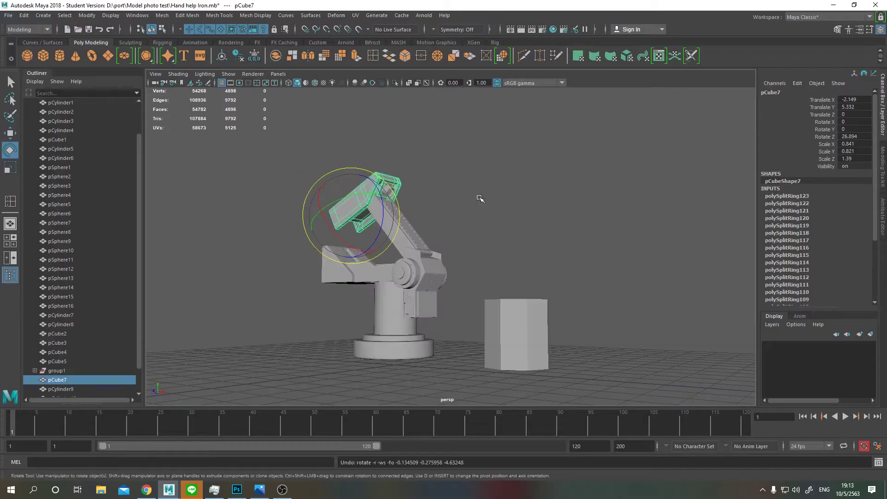
pyautogui.click(481, 6)
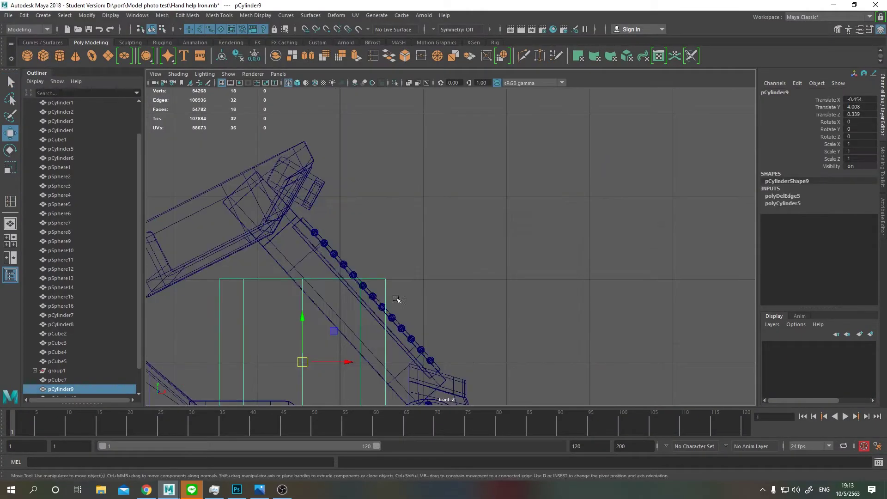
# Scale pCylinder9 down into a slim post
pyautogui.scroll(-3)
pyautogui.press('r')
pyautogui.moveTo(398, 277); pyautogui.dragTo(384, 228)
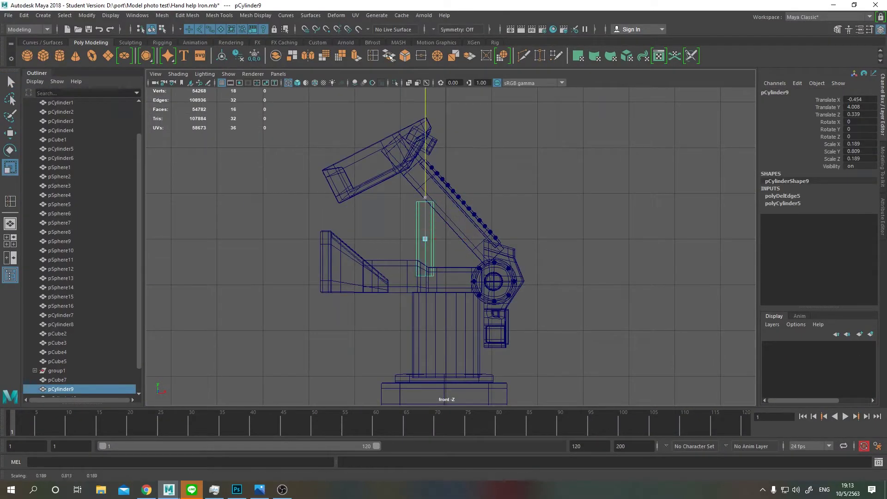
pyautogui.press('space')
pyautogui.press('5')
pyautogui.press('w')
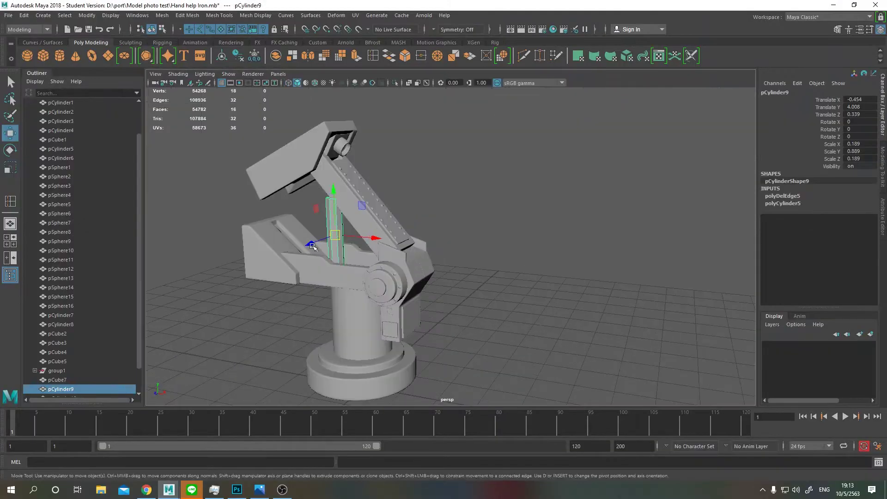
# Select the cylinder's end faces and extrude them
pyautogui.press('q')
pyautogui.scroll(3)
pyautogui.click(453, 230)
pyautogui.moveTo(457, 231); pyautogui.dragTo(513, 275)
pyautogui.click(478, 219)
pyautogui.click(357, 56)
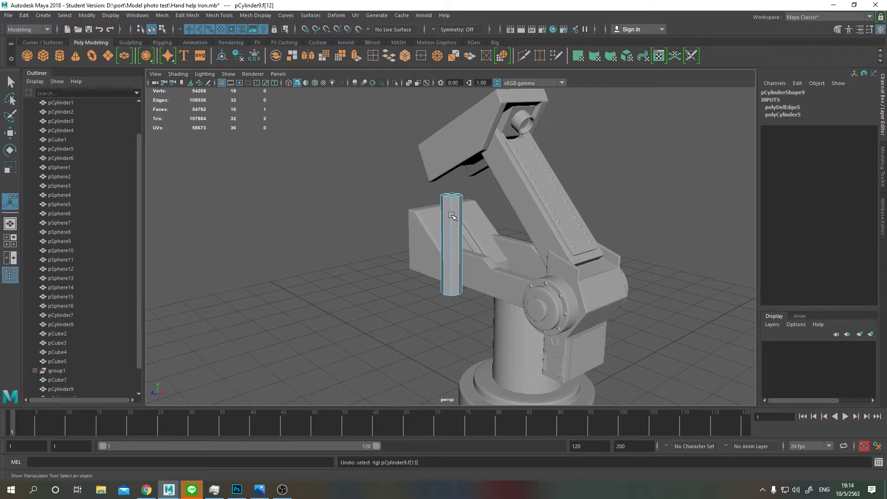
# Extrude the end faces again with an offset to form wider caps
pyautogui.press('F8')
pyautogui.press('w')
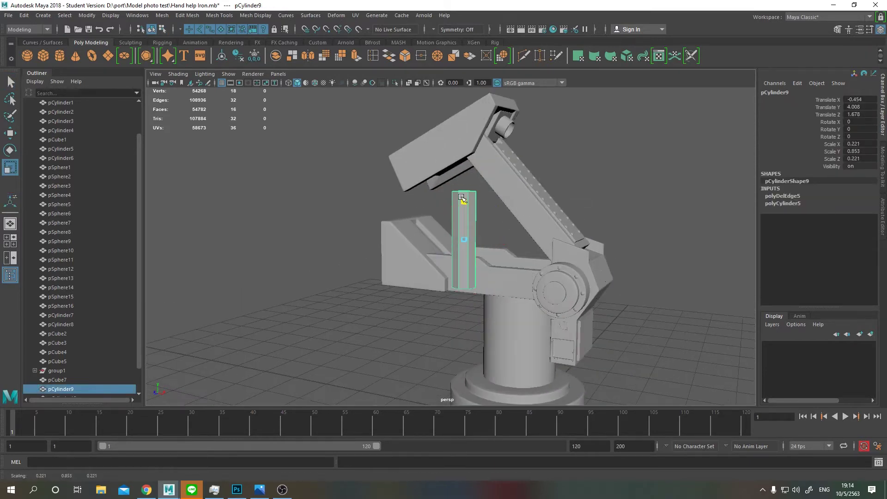
pyautogui.moveTo(453, 200); pyautogui.dragTo(573, 192)
pyautogui.press('space')
pyautogui.scroll(3)
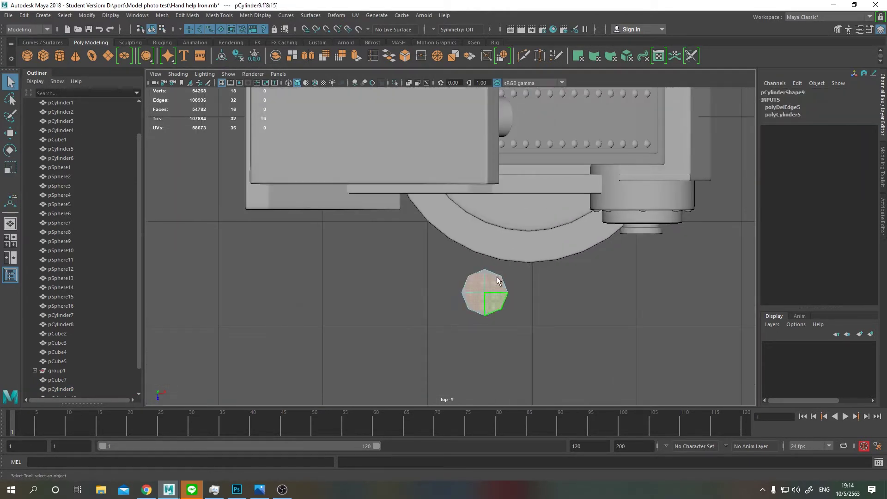
pyautogui.hotkey('ctrl', 'e')
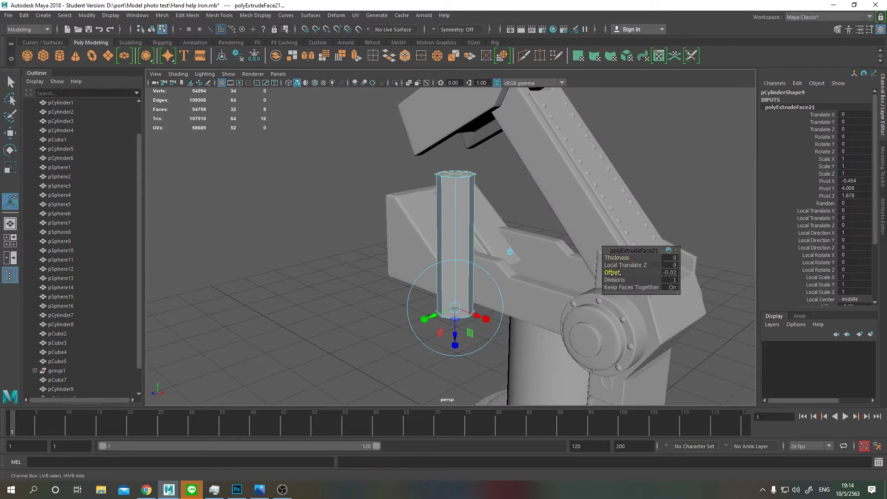
pyautogui.click(356, 58)
pyautogui.scroll(3)
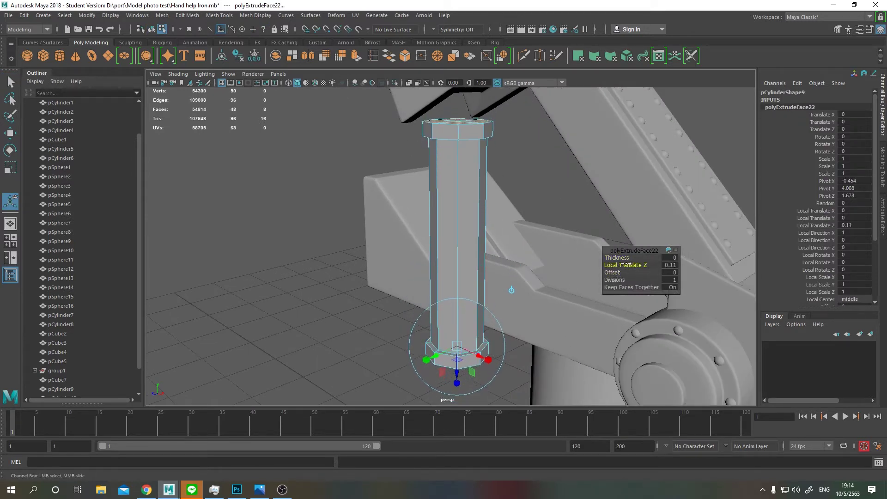
pyautogui.moveTo(614, 273); pyautogui.dragTo(619, 272)
# Insert two support edge loops near the cylinder's ends
pyautogui.moveTo(619, 272); pyautogui.dragTo(546, 211)
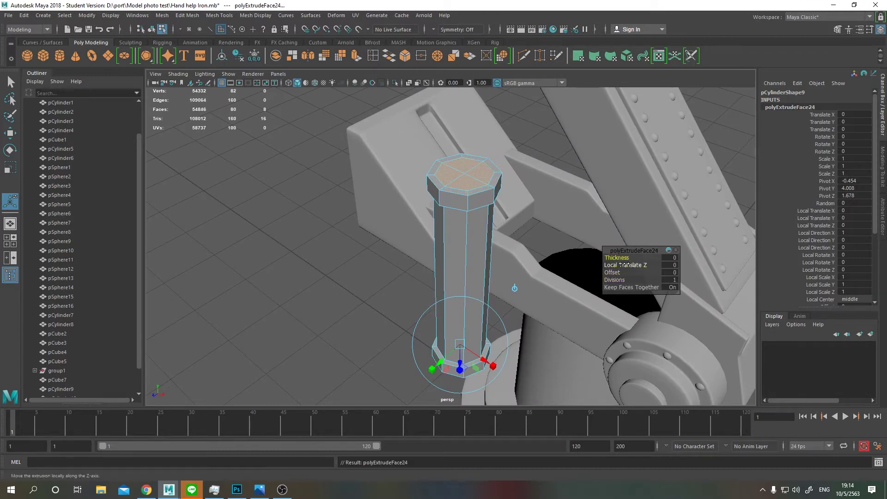
pyautogui.moveTo(622, 257); pyautogui.dragTo(439, 291)
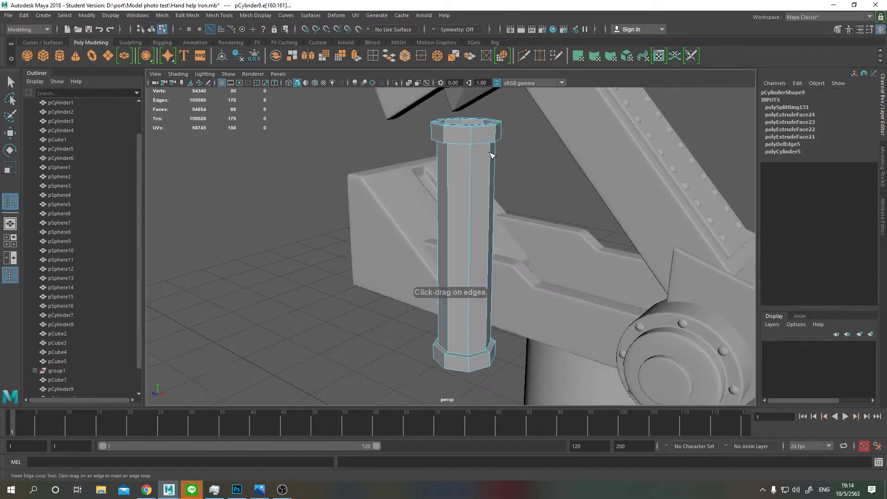
pyautogui.scroll(3)
pyautogui.click(479, 92)
pyautogui.moveTo(478, 92); pyautogui.dragTo(449, 173)
pyautogui.click(460, 221)
# Tilt the piston about 39° on Z and shift it up alongside the arm
pyautogui.scroll(-3)
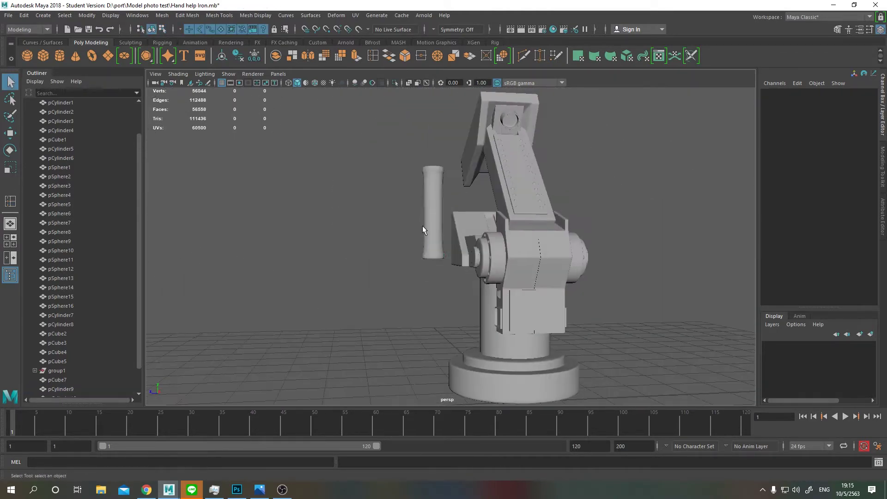
pyautogui.press('F8')
pyautogui.press('space')
# Set the piston beside the arm, then duplicate it and move copy pCylinder11 opposite
pyautogui.press('space')
pyautogui.press('e')
pyautogui.moveTo(481, 228); pyautogui.dragTo(462, 196)
pyautogui.press('w')
pyautogui.moveTo(474, 217); pyautogui.dragTo(493, 199)
pyautogui.press('e')
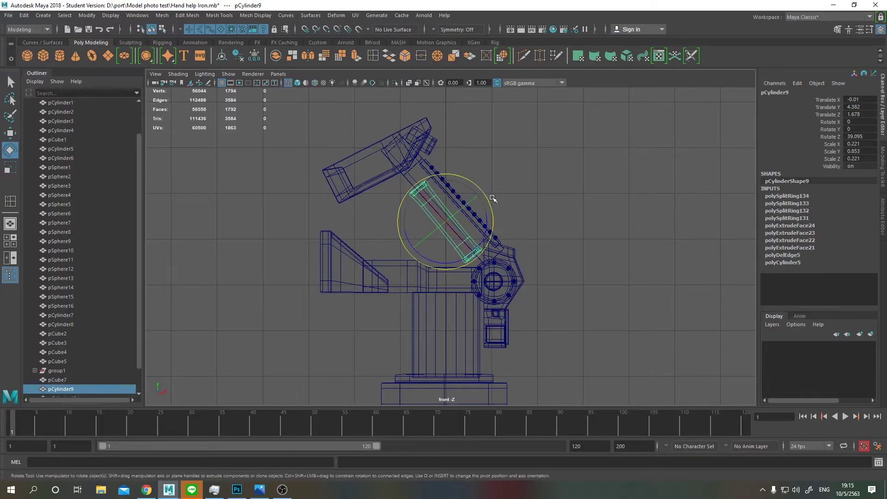
pyautogui.press('space')
pyautogui.press('space')
pyautogui.scroll(-3)
pyautogui.moveTo(362, 225); pyautogui.dragTo(546, 290)
pyautogui.click(408, 228)
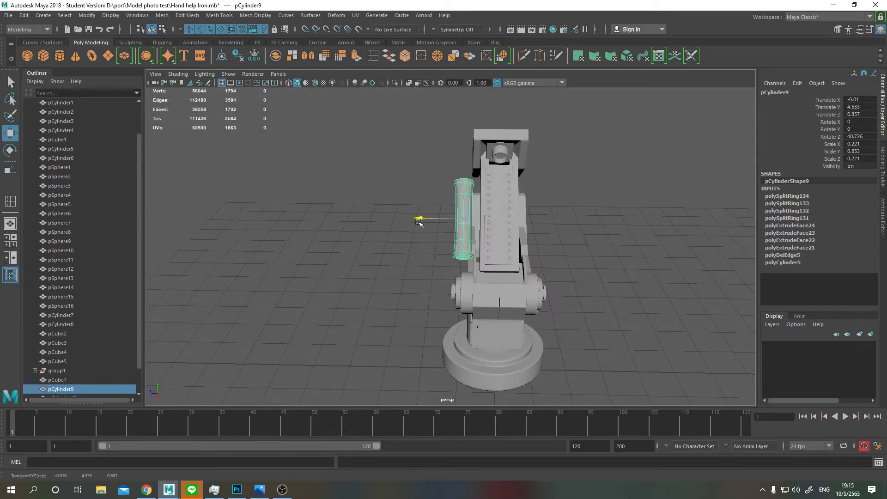
pyautogui.hotkey('ctrl', 'd')
pyautogui.moveTo(403, 223); pyautogui.dragTo(616, 184)
# Compare the pistons with the Chrome reference photo and view the whole arm
pyautogui.click(449, 222)
pyautogui.scroll(-3)
pyautogui.hotkey('alt', 'Tab')
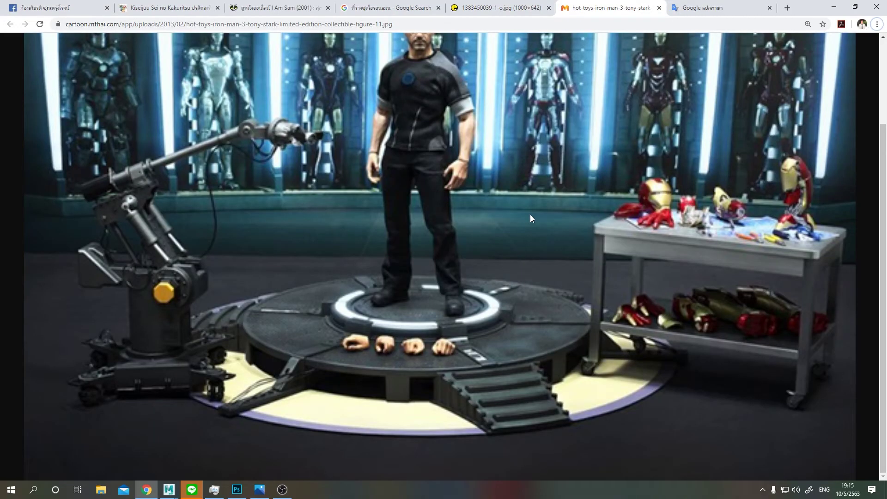
pyautogui.hotkey('alt', 'Tab')
pyautogui.scroll(3)
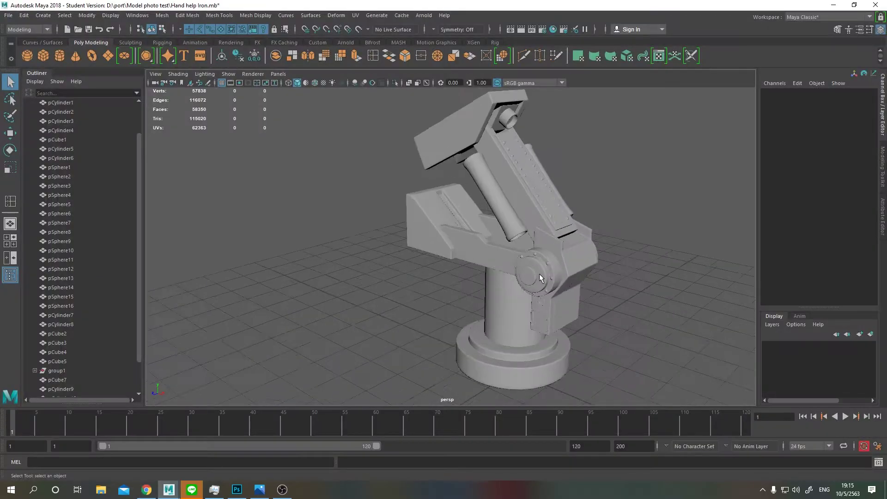
pyautogui.click(527, 277)
pyautogui.moveTo(435, 308); pyautogui.dragTo(560, 244)
# Save the scene
pyautogui.scroll(-3)
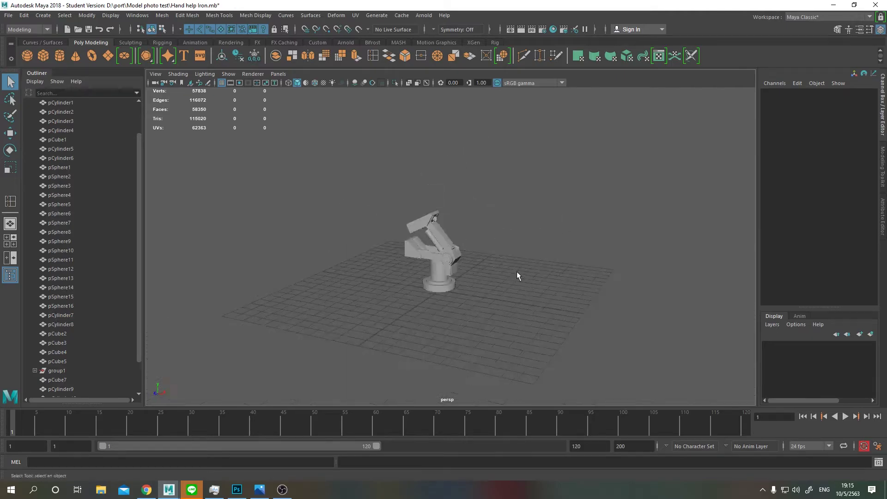
pyautogui.hotkey('alt', 'Tab')
pyautogui.hotkey('alt', 'Tab')
pyautogui.hotkey('ctrl', 's')
# Create a new polygon cylinder and delete some of its edges
pyautogui.click(435, 250)
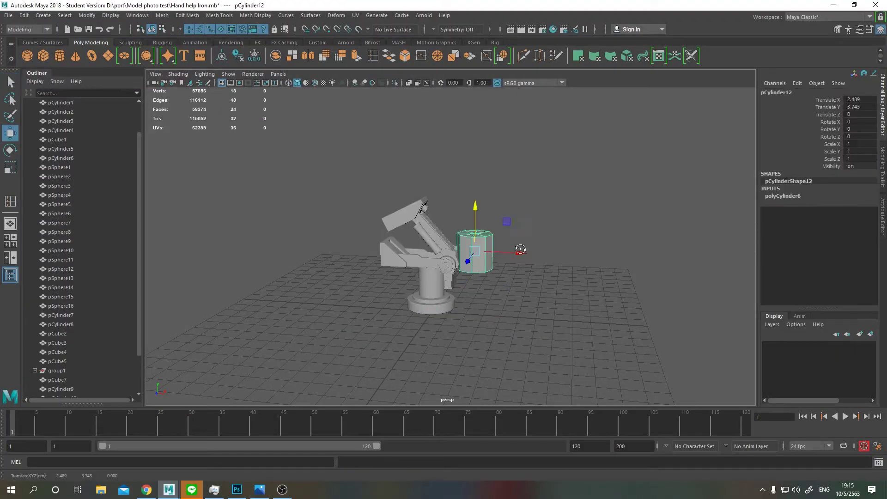
pyautogui.moveTo(520, 249); pyautogui.dragTo(476, 224)
pyautogui.moveTo(475, 224); pyautogui.dragTo(475, 199)
pyautogui.moveTo(506, 237); pyautogui.dragTo(467, 257)
pyautogui.click(466, 257)
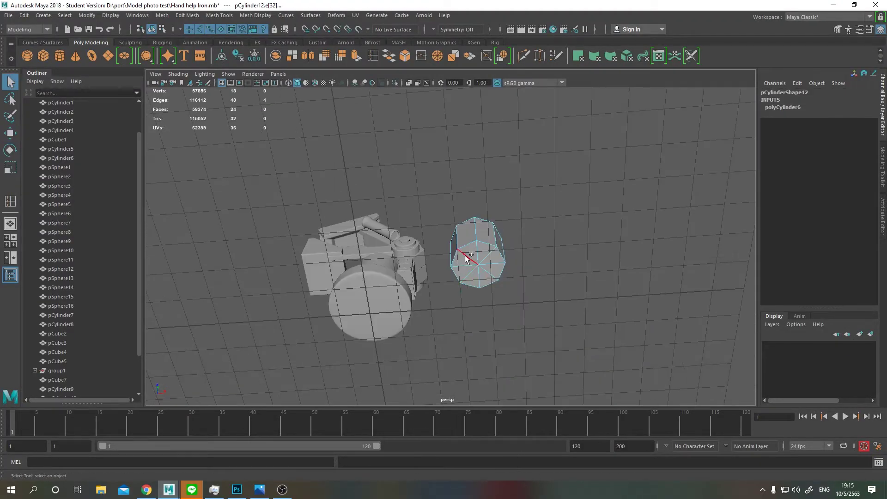
pyautogui.moveTo(587, 269); pyautogui.dragTo(535, 222)
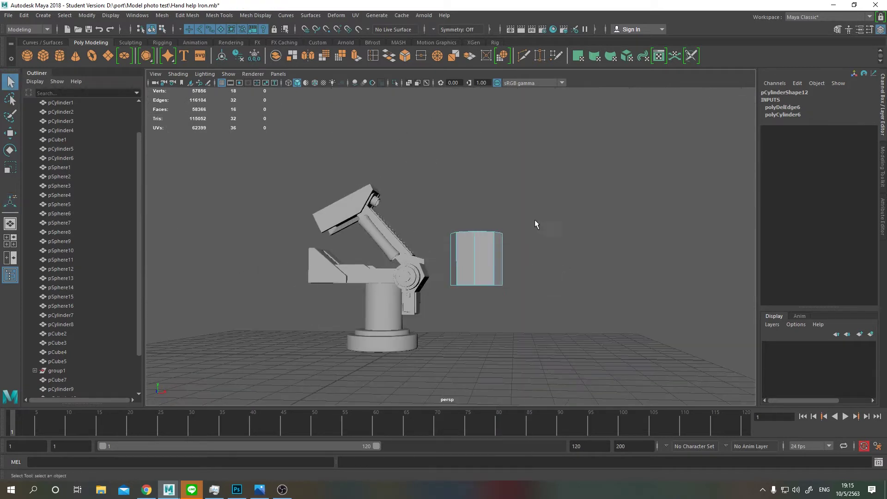
pyautogui.press('q')
pyautogui.press('F8')
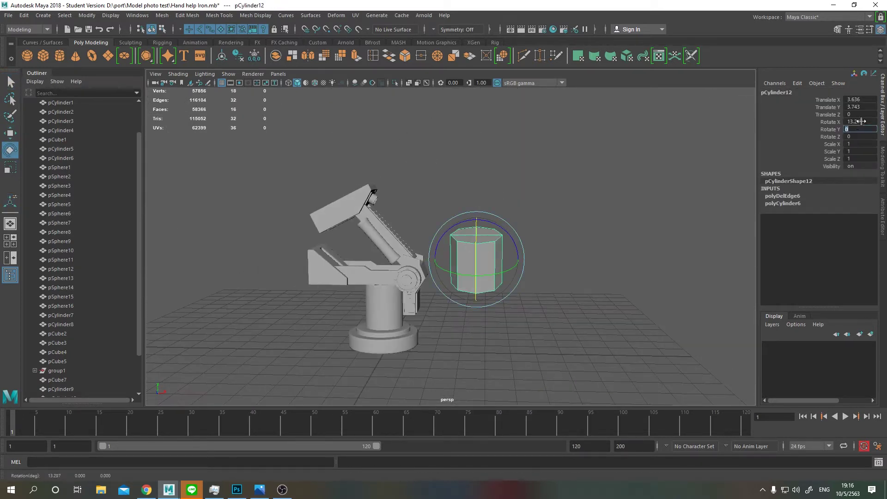
# Duplicate the cylinder, scale the copy to 0.353 and raise it beside the end block
pyautogui.hotkey('ctrl', 'd')
pyautogui.press('w')
pyautogui.moveTo(476, 260); pyautogui.dragTo(434, 196)
pyautogui.press('r')
pyautogui.press('4')
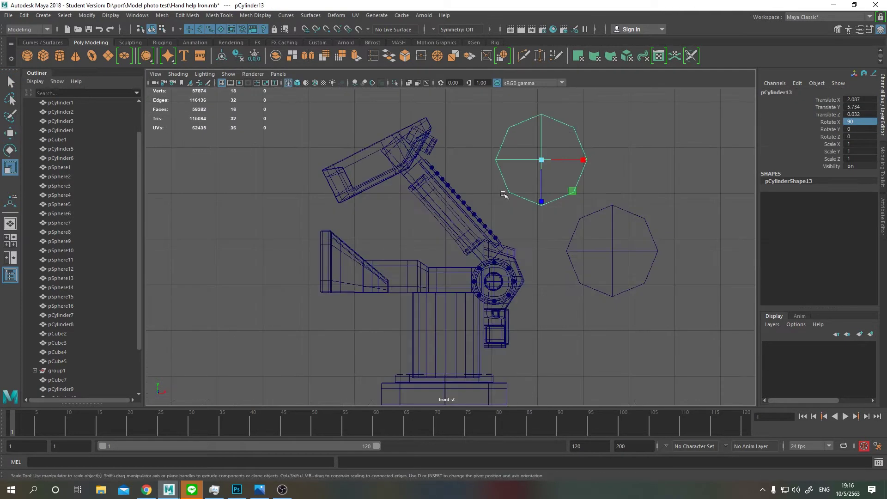
pyautogui.press('space')
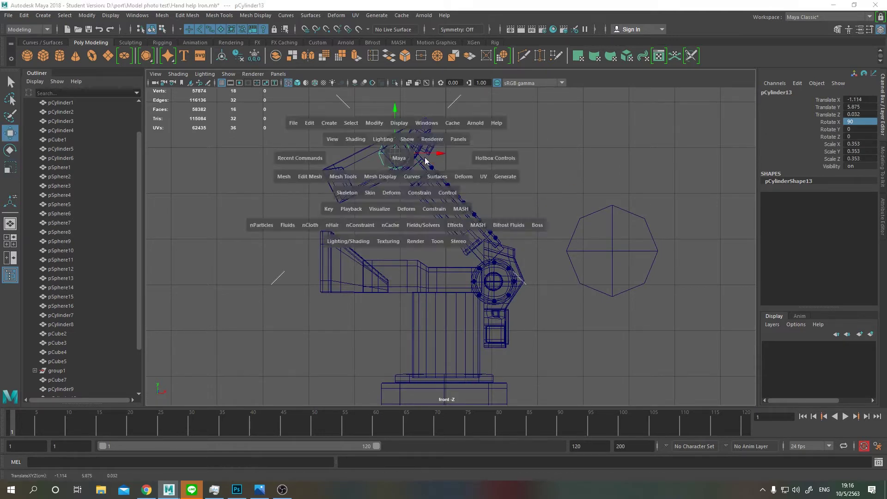
pyautogui.moveTo(396, 164); pyautogui.dragTo(397, 139)
pyautogui.press('5')
# Push the cap against the end block's side and extrude a tapered outer face
pyautogui.moveTo(416, 208); pyautogui.dragTo(481, 277)
pyautogui.press('w')
pyautogui.moveTo(484, 334); pyautogui.dragTo(396, 283)
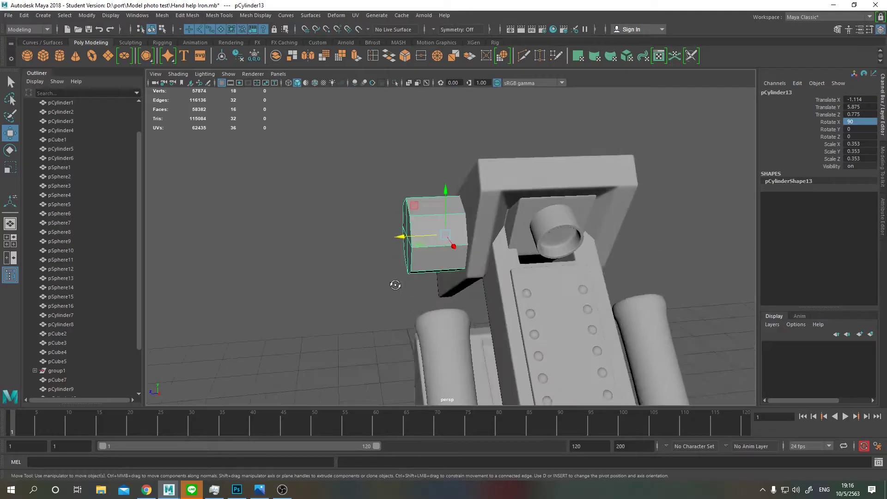
pyautogui.moveTo(412, 231); pyautogui.dragTo(406, 241)
pyautogui.moveTo(407, 241); pyautogui.dragTo(404, 222)
pyautogui.click(404, 246)
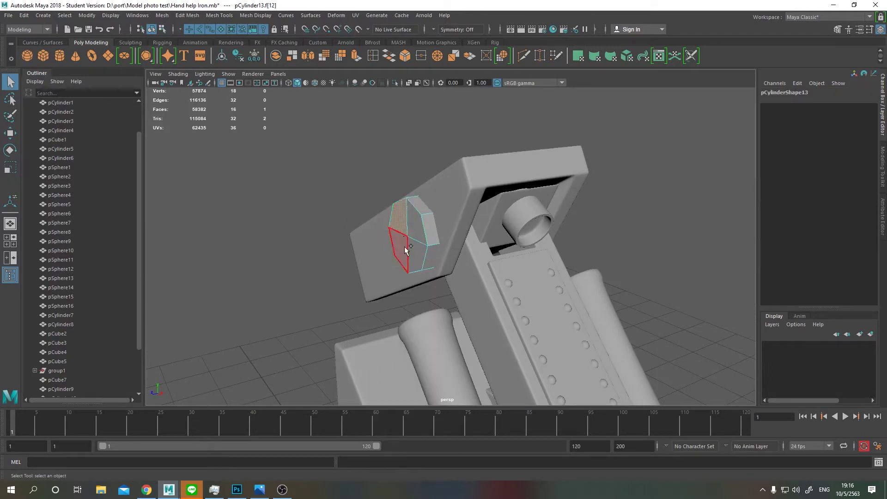
pyautogui.moveTo(404, 246); pyautogui.dragTo(412, 246)
pyautogui.hotkey('ctrl', 'e')
# Select the cap's end face and add two edge loops around the cap
pyautogui.click(465, 239)
pyautogui.click(415, 239)
pyautogui.press('w')
pyautogui.moveTo(443, 222); pyautogui.dragTo(454, 235)
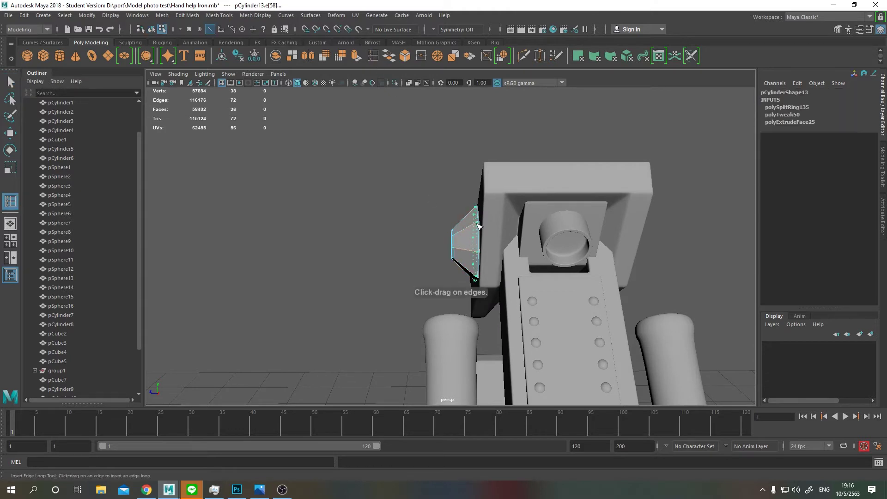
pyautogui.press('w')
pyautogui.moveTo(422, 226); pyautogui.dragTo(374, 145)
pyautogui.moveTo(443, 239); pyautogui.dragTo(525, 236)
# Duplicate the cap as pCylinder14 and mirror it with negative Scale Y onto the other side
pyautogui.press('F8')
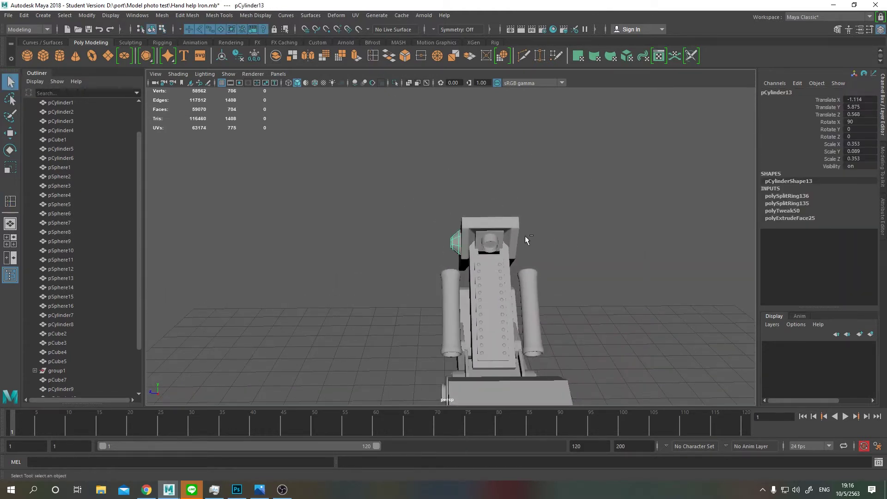
pyautogui.hotkey('ctrl', 'd')
pyautogui.moveTo(466, 250); pyautogui.dragTo(508, 250)
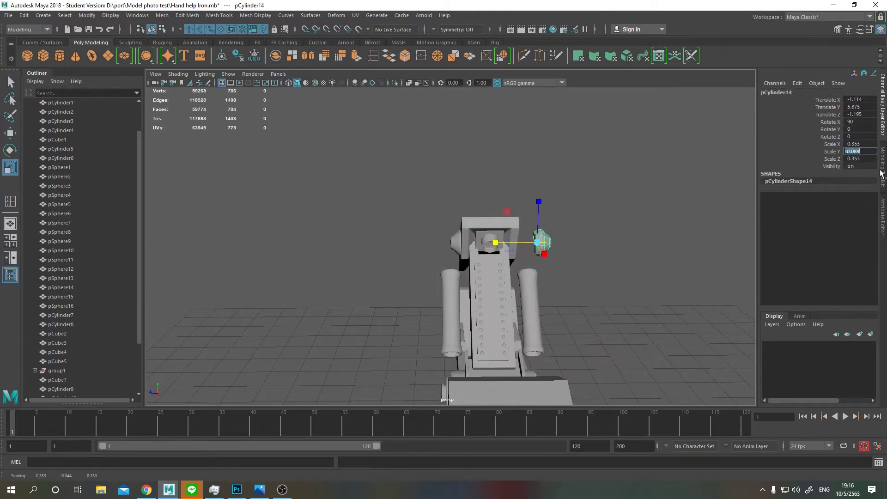
pyautogui.click(514, 230)
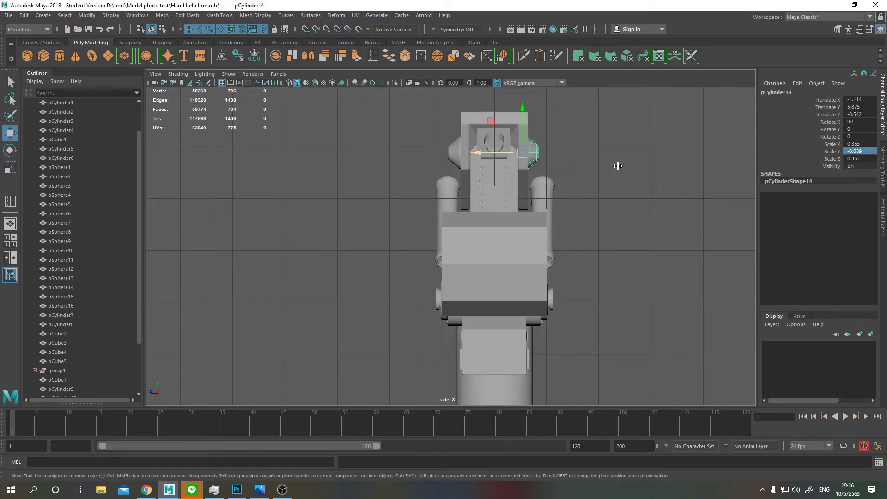
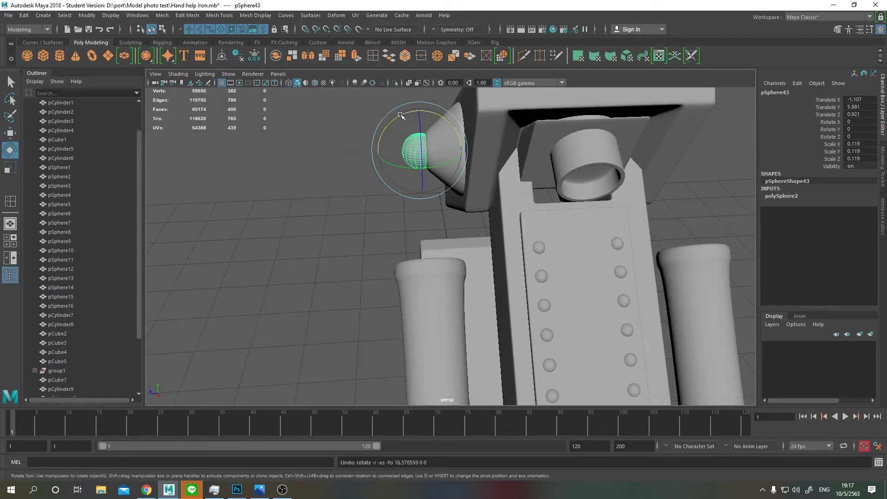
# Rotate the sphere pSphere43 90 degrees on X
pyautogui.write('90')
pyautogui.press('Return')
pyautogui.press('space')
pyautogui.press('w')
pyautogui.press('space')
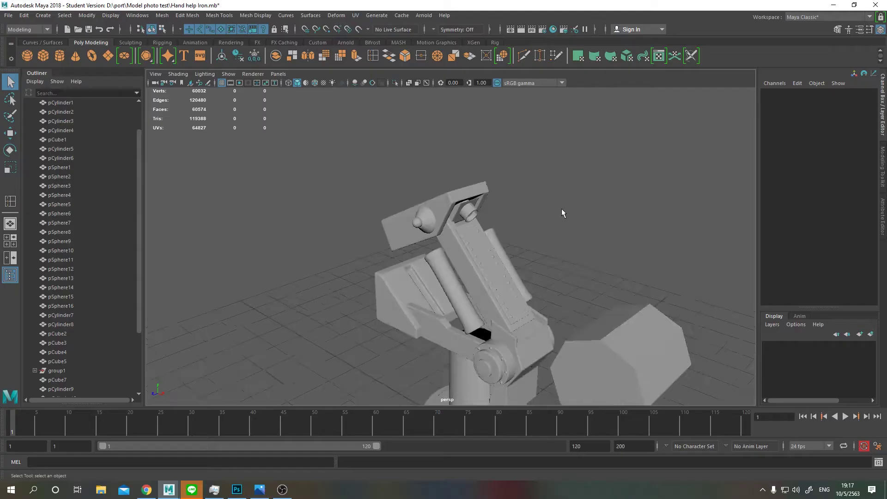
# Stretch the small cylinder pCylinder12 into a tall rod tilted about 40 degrees to match the arm
pyautogui.click(553, 261)
pyautogui.press('space')
pyautogui.press('space')
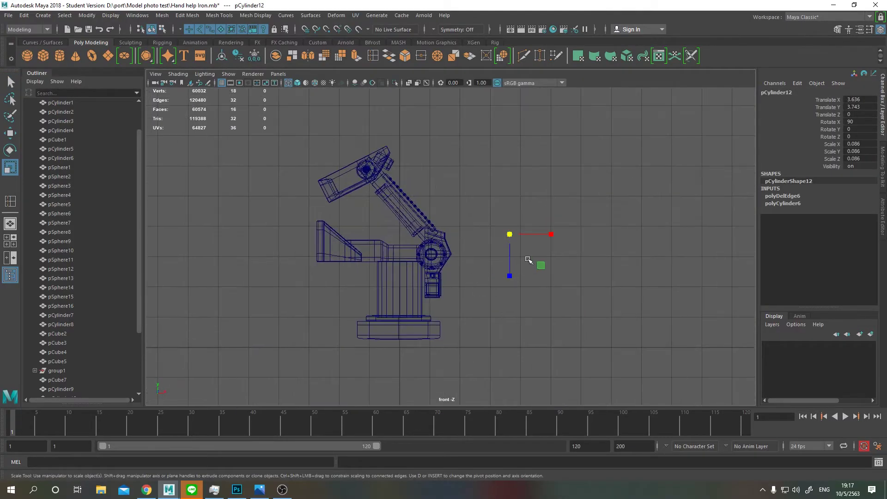
pyautogui.press('e')
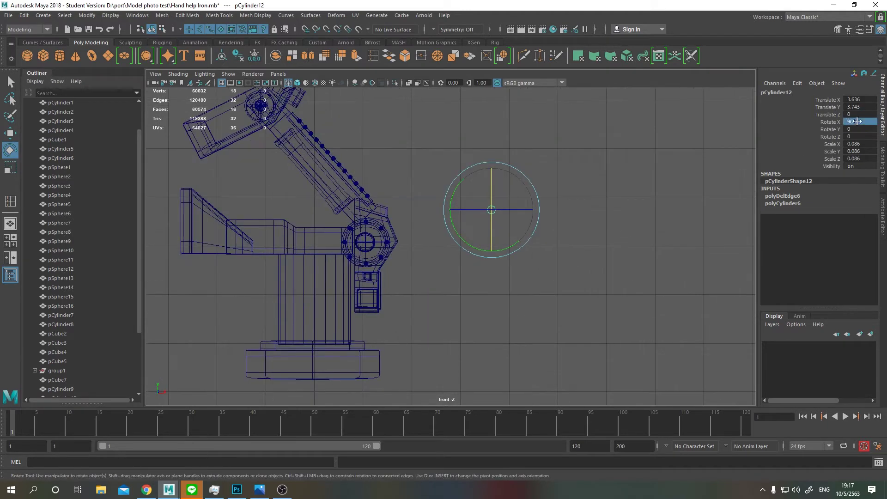
pyautogui.click(491, 211)
pyautogui.press('r')
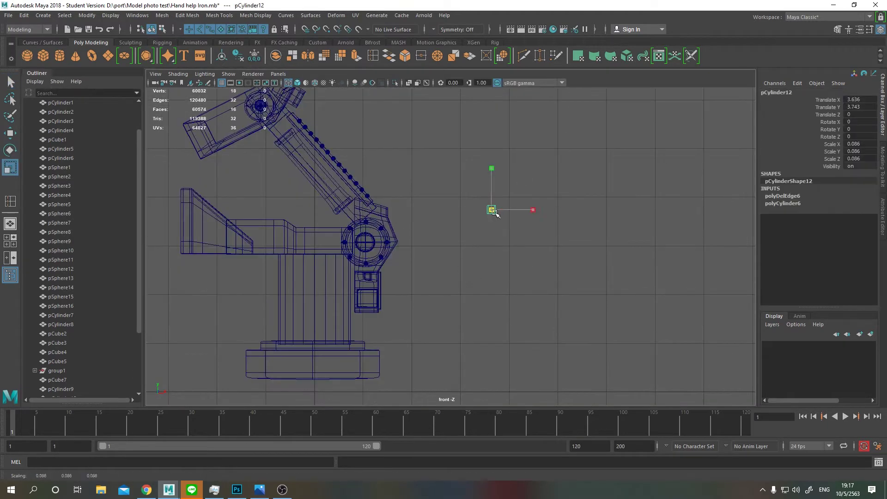
pyautogui.rightClick(494, 212)
pyautogui.press('w')
pyautogui.moveTo(499, 208); pyautogui.dragTo(527, 248)
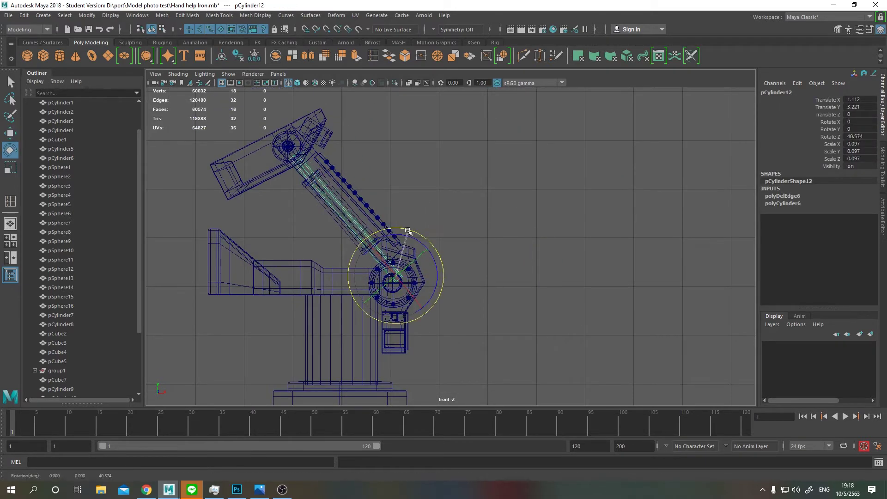
pyautogui.moveTo(408, 231); pyautogui.dragTo(406, 233)
# Move the rod's top vertices so the piston rod reaches the ball on the upper arm
pyautogui.press('space')
pyautogui.press('space')
pyautogui.press('w')
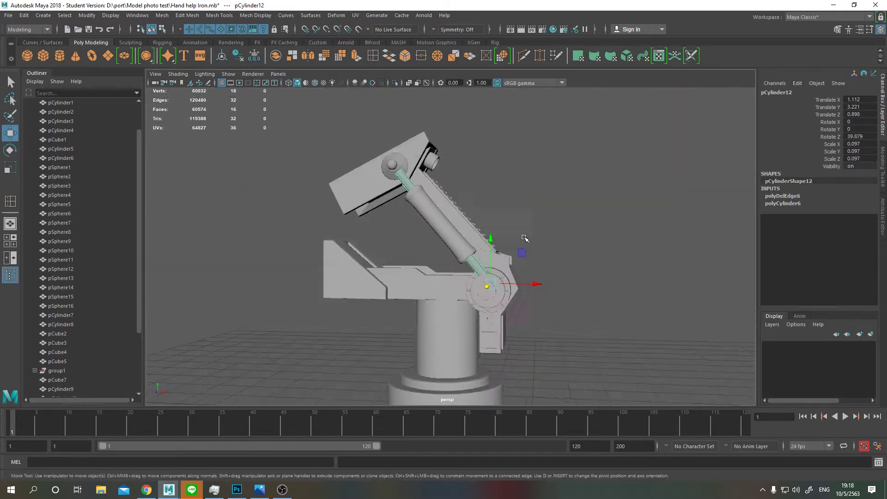
pyautogui.press('space')
pyautogui.press('space')
pyautogui.press('q')
pyautogui.press('F8')
pyautogui.moveTo(382, 204); pyautogui.dragTo(428, 248)
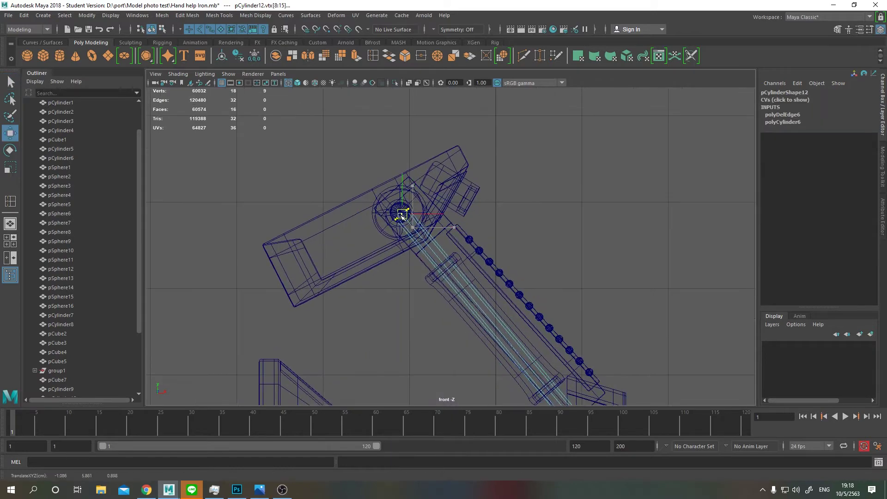
pyautogui.press('space')
pyautogui.press('space')
# Orbit around the arm and compare the piston rod against the reference image
pyautogui.moveTo(575, 226); pyautogui.dragTo(516, 183)
pyautogui.press('q')
pyautogui.moveTo(515, 182); pyautogui.dragTo(455, 221)
pyautogui.hotkey('alt', 'Tab')
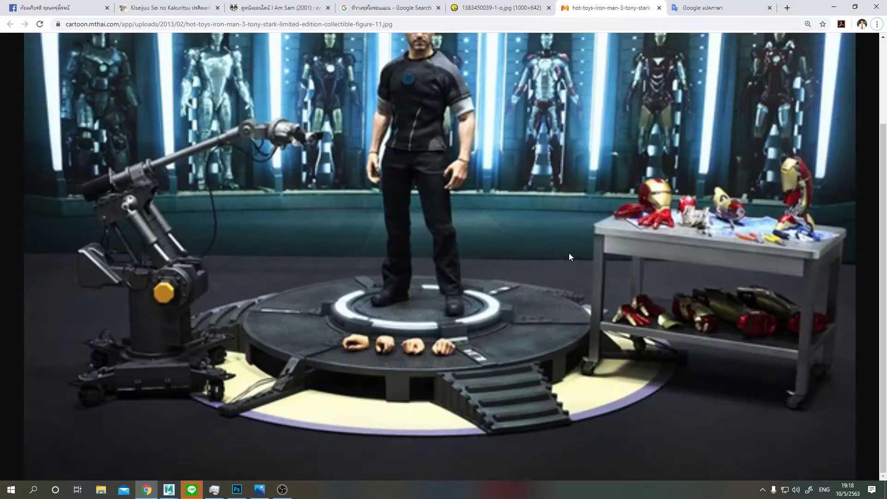
pyautogui.hotkey('alt', 'Tab')
pyautogui.click(317, 87)
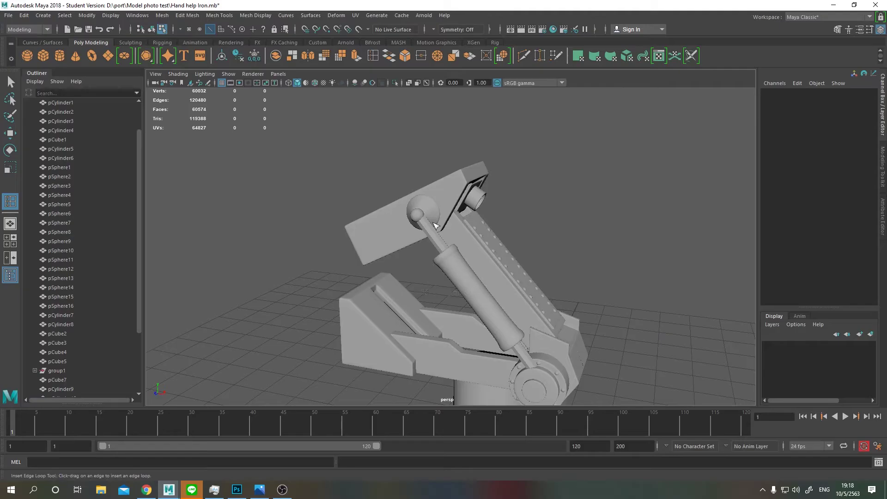
# Insert an edge loop along the piston rod pCylinder12
pyautogui.click(435, 226)
pyautogui.press('r')
pyautogui.moveTo(435, 226); pyautogui.dragTo(462, 203)
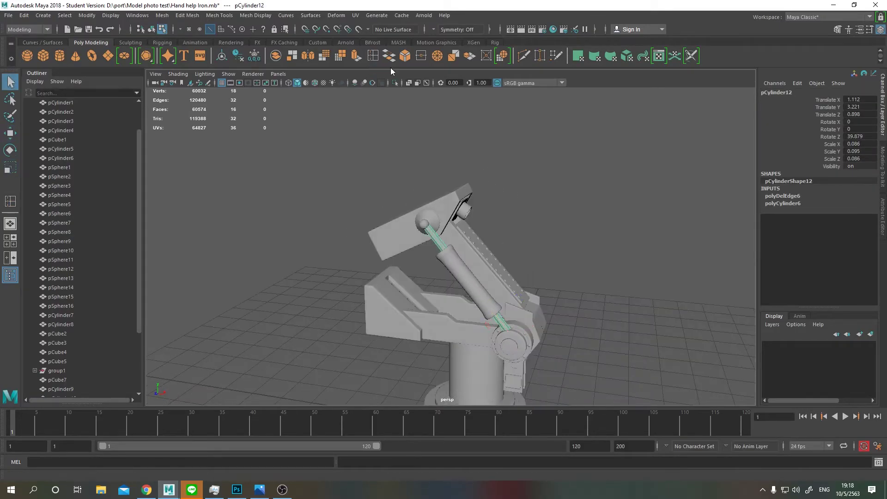
pyautogui.scroll(3)
pyautogui.click(462, 218)
pyautogui.press('q')
pyautogui.click(423, 236)
pyautogui.scroll(3)
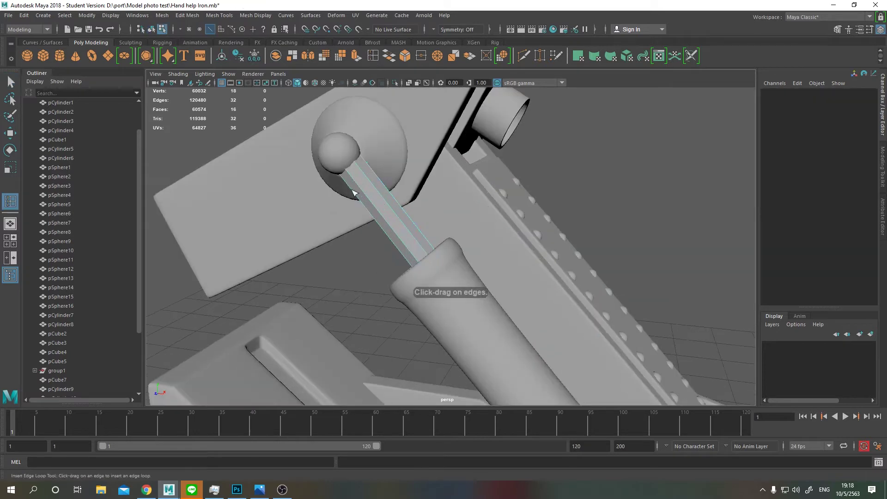
pyautogui.click(384, 217)
pyautogui.moveTo(384, 217); pyautogui.dragTo(525, 302)
pyautogui.scroll(-3)
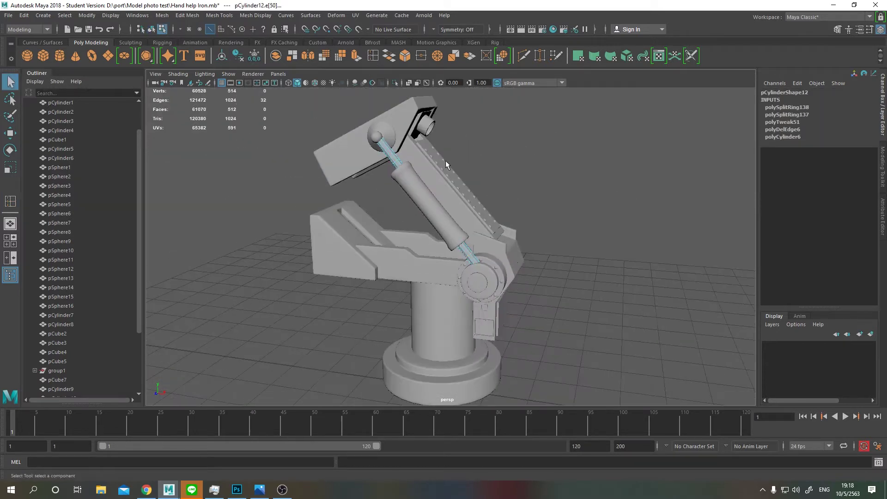
pyautogui.moveTo(445, 160); pyautogui.dragTo(463, 187)
# Select and adjust the small pieces around the upper arm, including pCylinder15
pyautogui.press('F8')
pyautogui.press('w')
pyautogui.click(542, 154)
pyautogui.moveTo(541, 154); pyautogui.dragTo(557, 172)
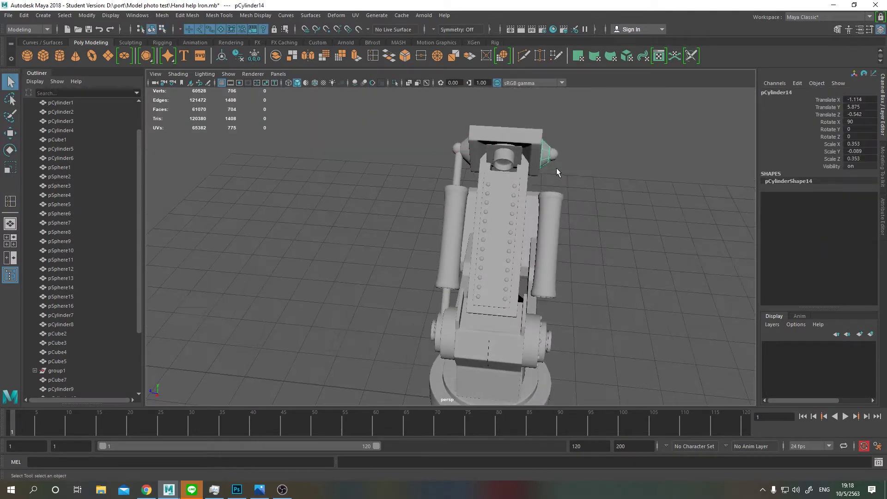
pyautogui.click(458, 149)
pyautogui.moveTo(458, 148); pyautogui.dragTo(453, 152)
pyautogui.press('w')
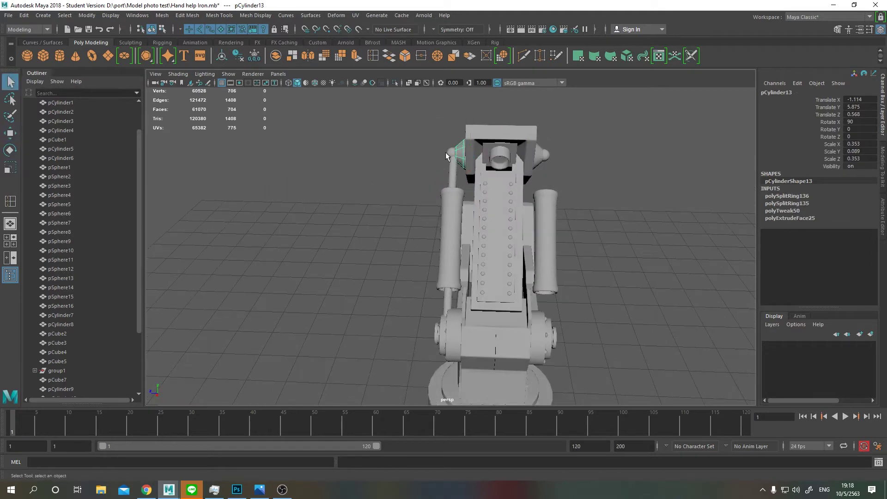
pyautogui.click(494, 139)
pyautogui.click(462, 155)
pyautogui.press('space')
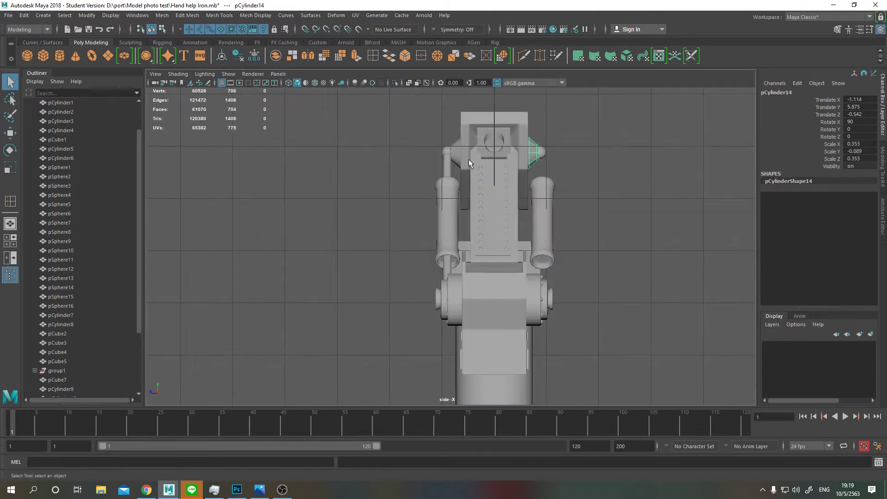
pyautogui.scroll(3)
pyautogui.click(439, 194)
pyautogui.click(426, 328)
pyautogui.press('w')
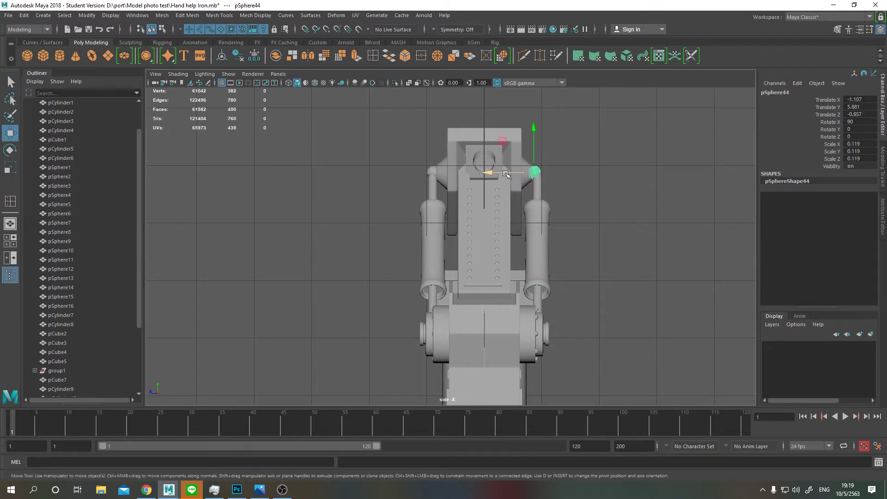
pyautogui.click(506, 175)
# Move the ball sphere pSphere45 onto the rod's lower joint near the elbow
pyautogui.moveTo(485, 175); pyautogui.dragTo(320, 179)
pyautogui.press('q')
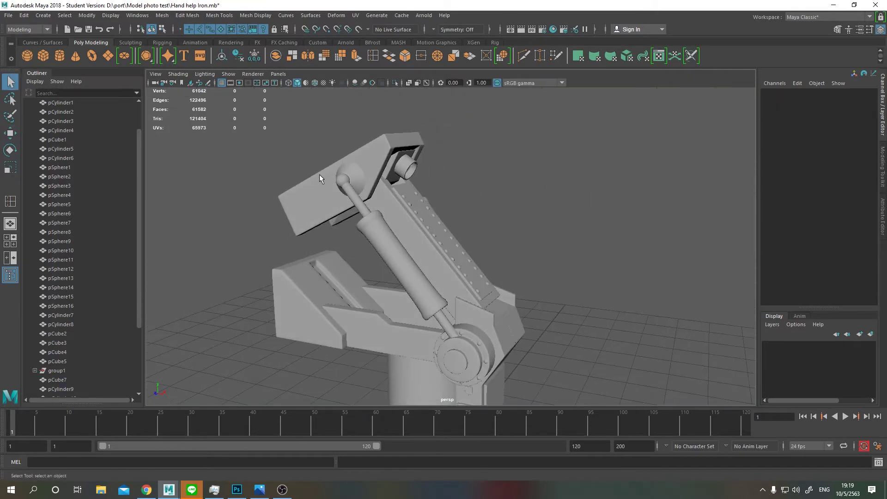
pyautogui.click(344, 178)
pyautogui.press('space')
pyautogui.press('w')
pyautogui.scroll(3)
pyautogui.scroll(3)
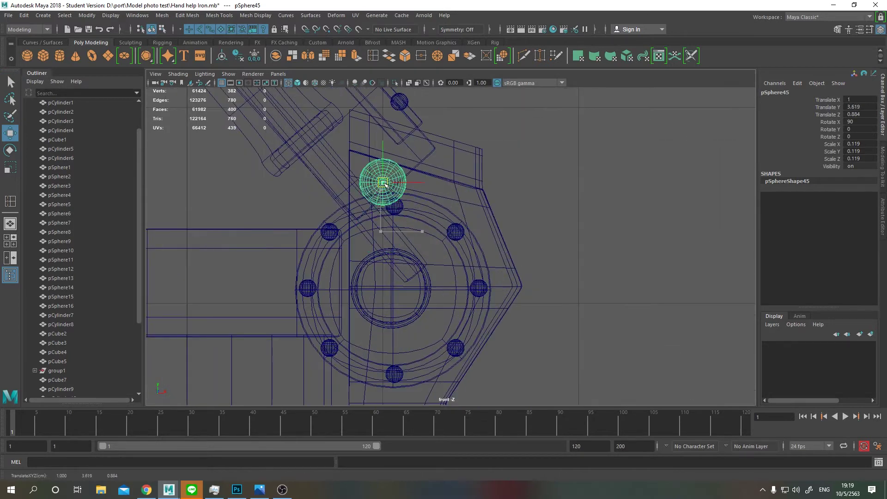
pyautogui.moveTo(384, 184); pyautogui.dragTo(350, 187)
pyautogui.press('space')
pyautogui.press('space')
pyautogui.moveTo(462, 231); pyautogui.dragTo(462, 296)
pyautogui.scroll(3)
pyautogui.moveTo(475, 289); pyautogui.dragTo(334, 326)
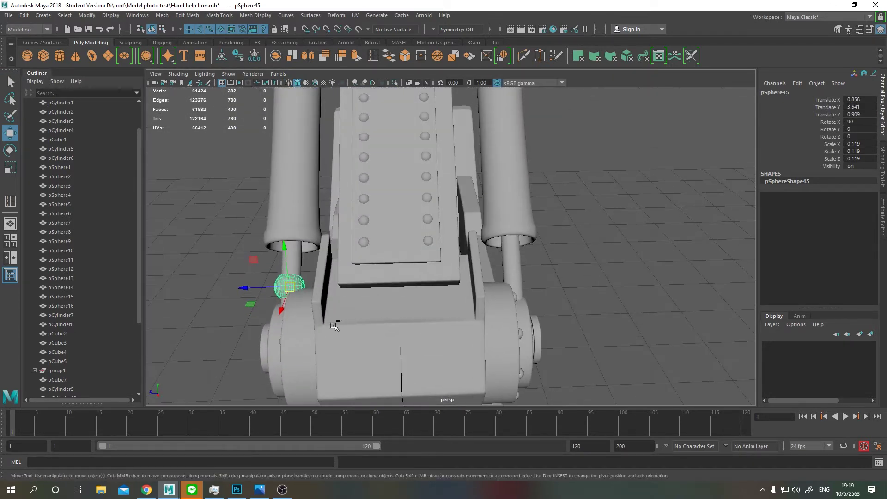
pyautogui.moveTo(495, 308); pyautogui.dragTo(533, 238)
# Clear the selection and recheck both reference photos against the arm
pyautogui.press('q')
pyautogui.scroll(-3)
pyautogui.click(504, 235)
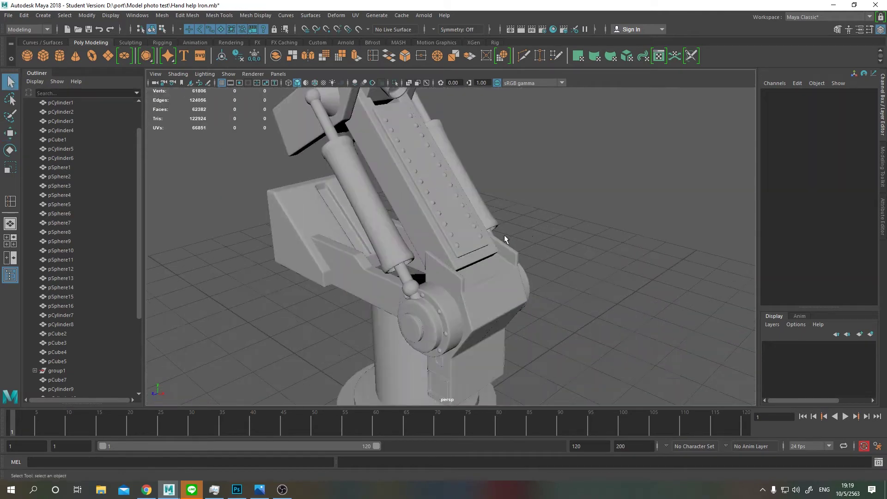
pyautogui.hotkey('alt', 'Tab')
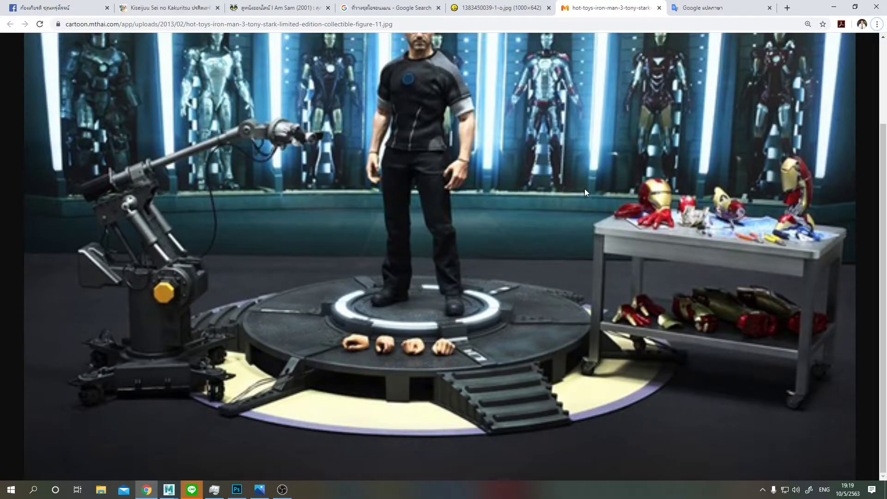
pyautogui.hotkey('ctrl', 'shift', 'Tab')
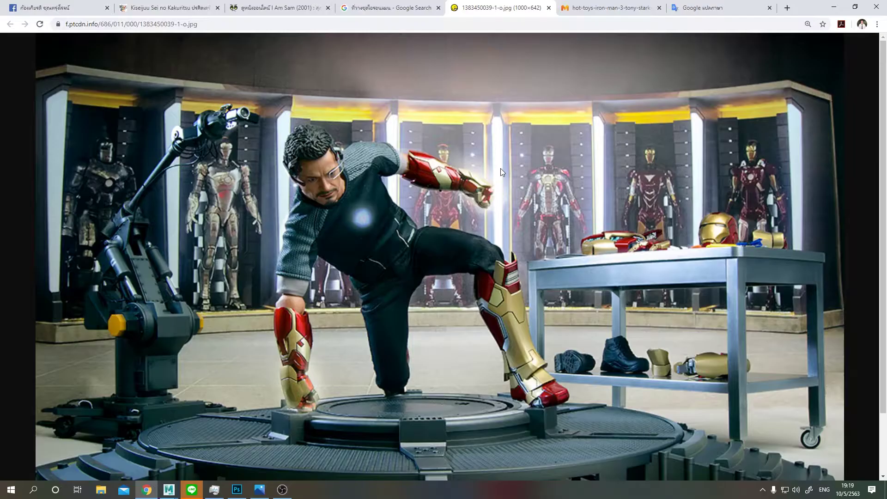
pyautogui.hotkey('alt', 'Tab')
# Create a polygon cylinder beside the arm base and flatten it into a thin disc
pyautogui.hotkey('ctrl', 'z')
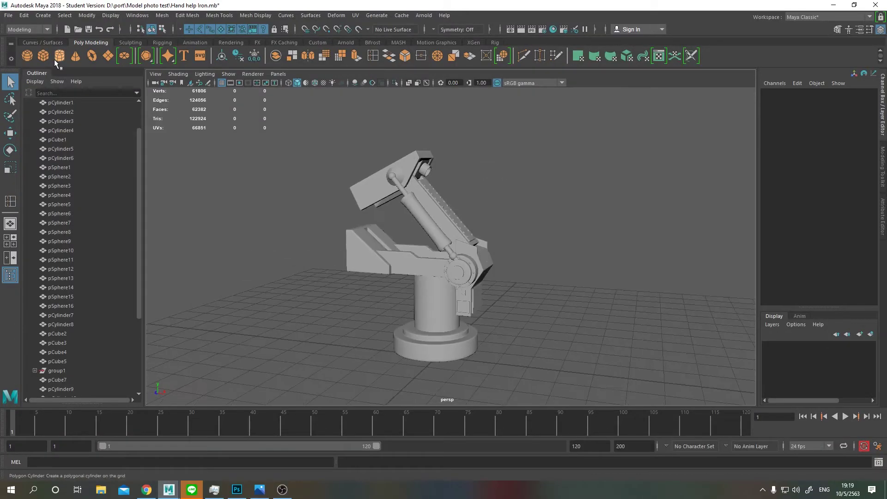
pyautogui.hotkey('ctrl', 'z')
pyautogui.hotkey('ctrl', 'z')
pyautogui.hotkey('shift', 'z')
pyautogui.hotkey('shift', 'z')
pyautogui.hotkey('shift', 'z')
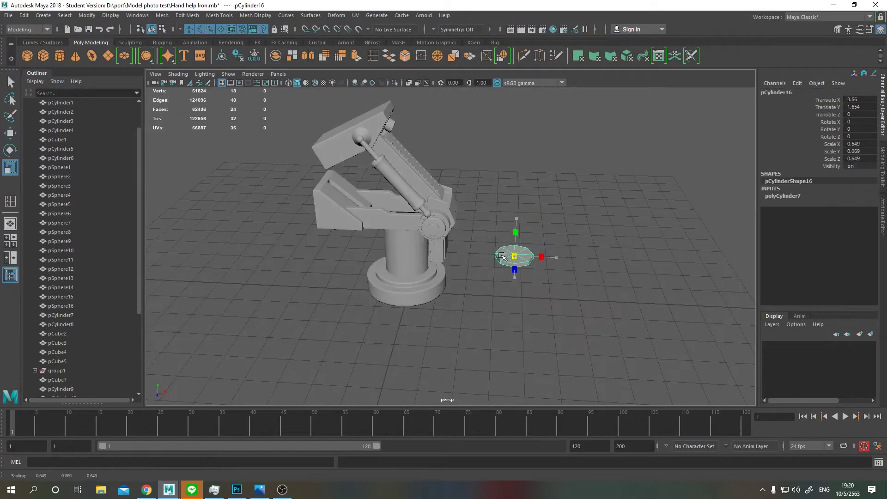
pyautogui.hotkey('shift', 'z')
pyautogui.hotkey('ctrl', 'z')
pyautogui.hotkey('ctrl', 'z')
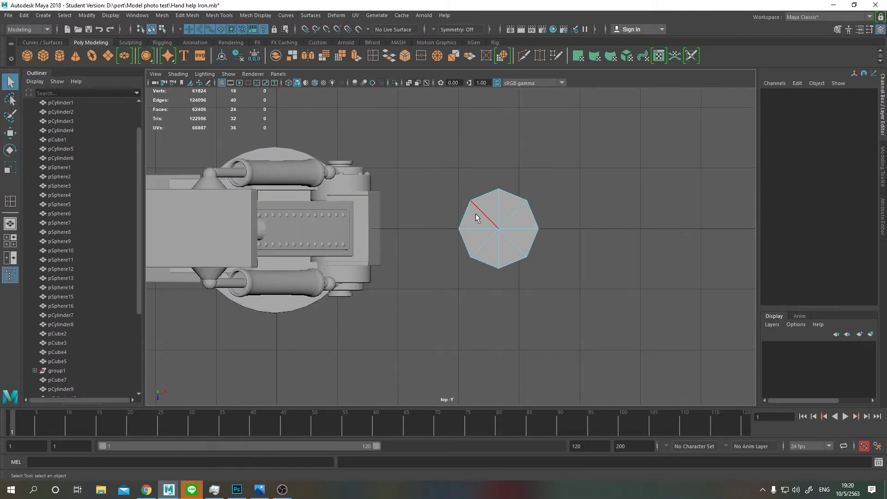
pyautogui.hotkey('ctrl', 'z')
pyautogui.moveTo(598, 198); pyautogui.dragTo(199, 158)
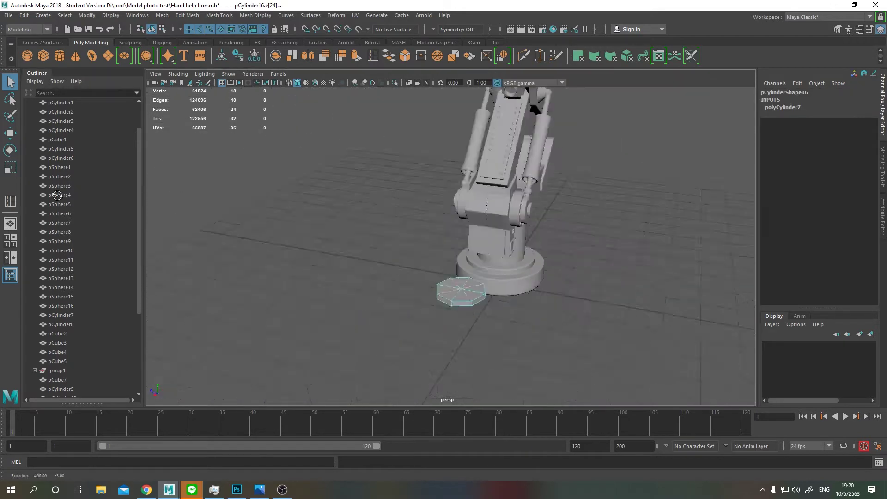
# Delete edges to make the disc octagonal, thicken it, then duplicate it and rotate the copy Z 90 upright
pyautogui.hotkey('shift', 'z')
pyautogui.hotkey('shift', 'z')
pyautogui.rightClick(490, 223)
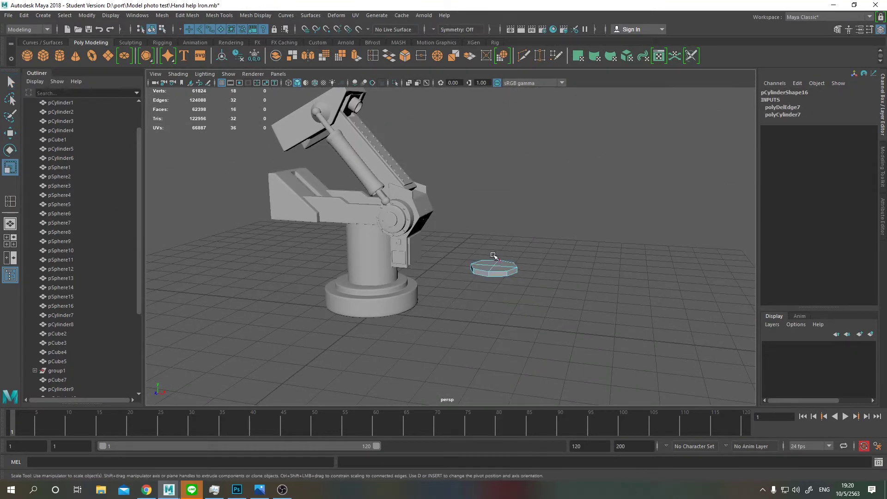
pyautogui.click(516, 209)
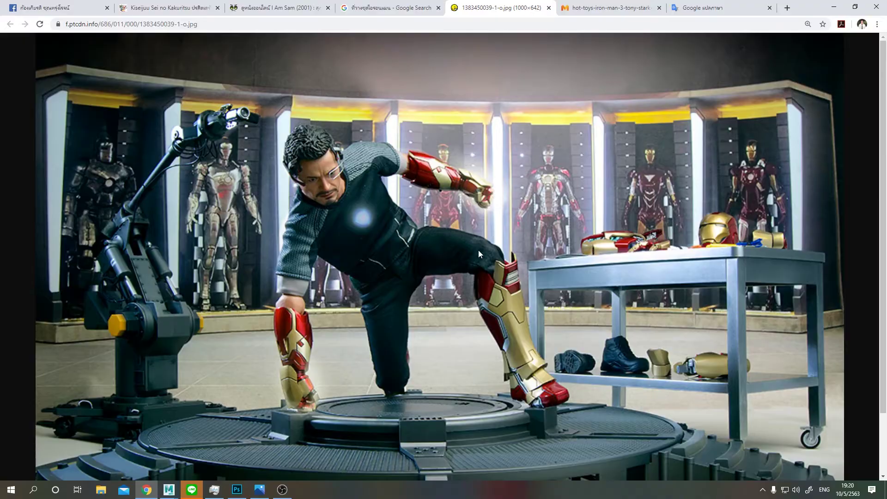
pyautogui.scroll(3)
pyautogui.moveTo(469, 219); pyautogui.dragTo(522, 259)
pyautogui.hotkey('ctrl', 'd')
pyautogui.press('w')
pyautogui.press('e')
# Make the upright octagonal piece thicker where it stands on the flat plate
pyautogui.press('q')
pyautogui.click(523, 261)
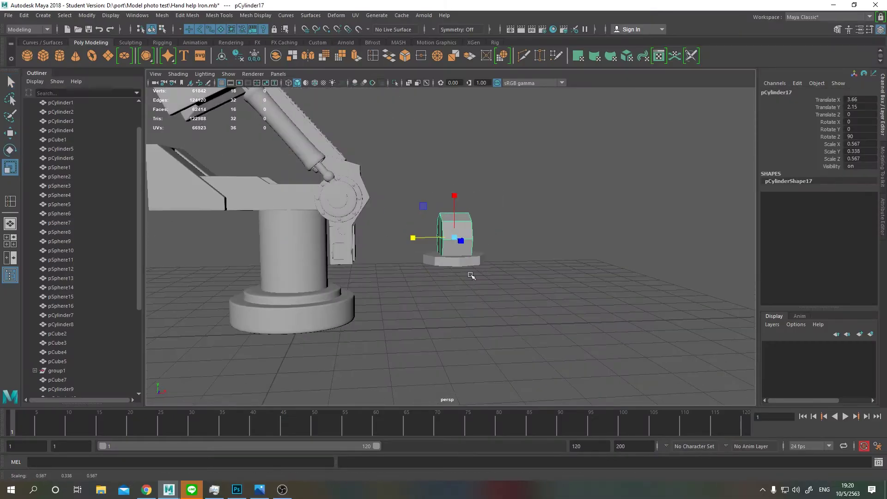
pyautogui.moveTo(471, 276); pyautogui.dragTo(452, 284)
pyautogui.press('w')
pyautogui.moveTo(480, 220); pyautogui.dragTo(503, 207)
pyautogui.press('w')
pyautogui.click(490, 268)
pyautogui.moveTo(489, 268); pyautogui.dragTo(500, 235)
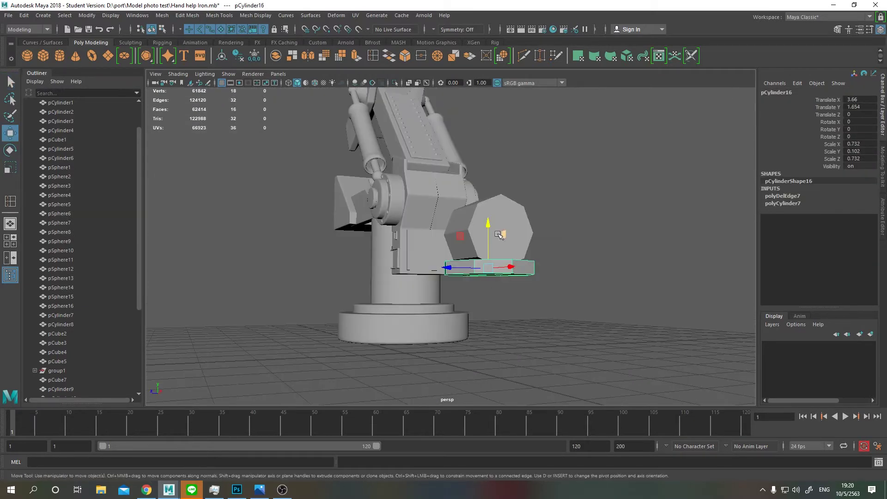
pyautogui.scroll(-3)
# Check the reference image, then scale the extruded cap face inward in side view
pyautogui.hotkey('alt', 'Tab')
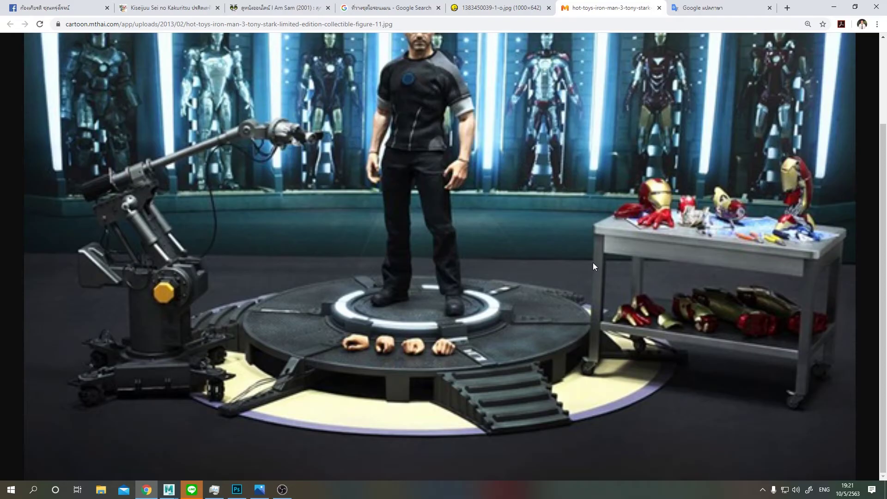
pyautogui.click(499, 8)
pyautogui.hotkey('alt', 'Tab')
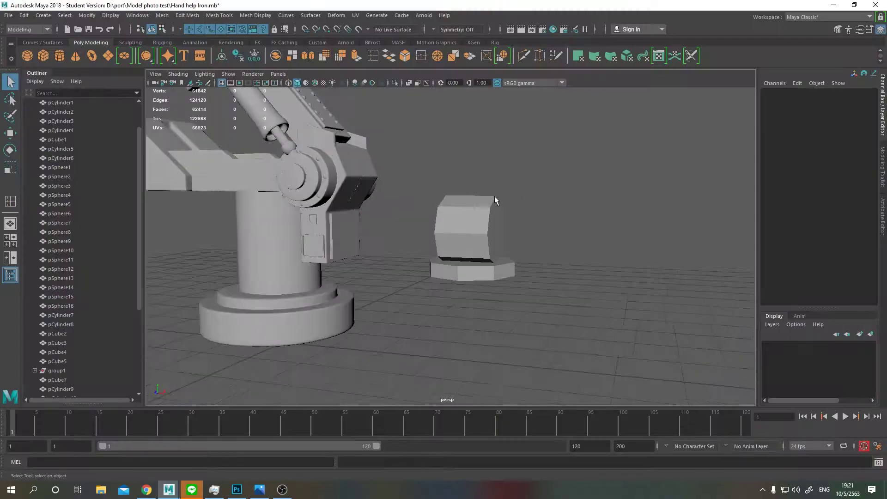
pyautogui.moveTo(416, 226); pyautogui.dragTo(418, 251)
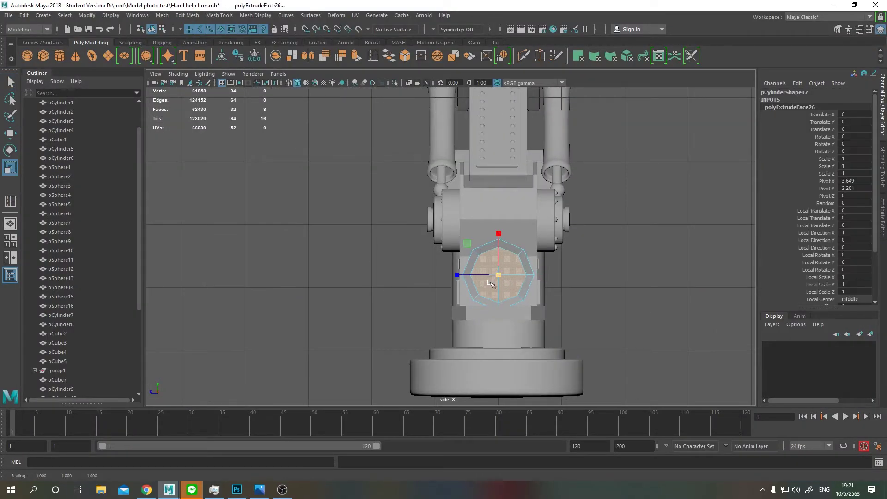
# Extrude the inner cap face again and recess it into a hole through the cylinder
pyautogui.press('w')
pyautogui.press('space')
pyautogui.press('space')
pyautogui.press('q')
pyautogui.click(357, 58)
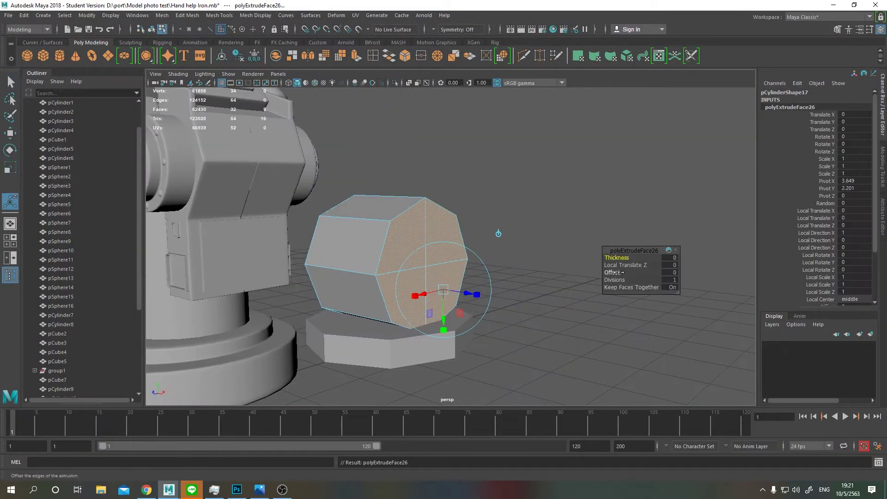
pyautogui.moveTo(504, 222); pyautogui.dragTo(403, 226)
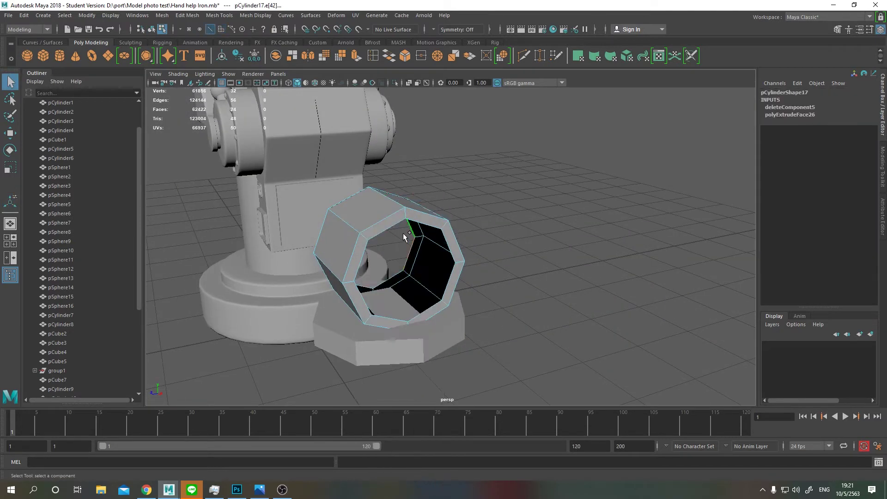
pyautogui.moveTo(403, 233); pyautogui.dragTo(324, 258)
pyautogui.moveTo(324, 259); pyautogui.dragTo(463, 258)
# Target Weld the stray vertices around the opening onto their neighbours
pyautogui.moveTo(462, 259); pyautogui.dragTo(439, 313)
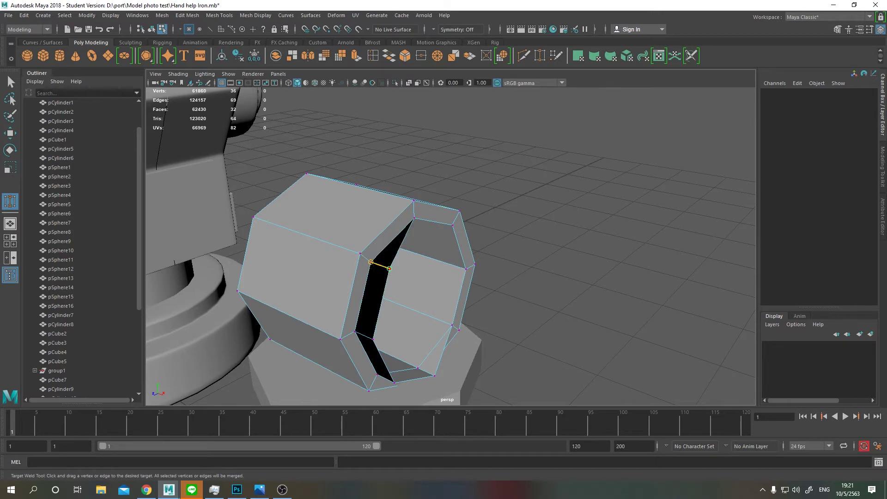
pyautogui.hotkey('ctrl', 'z')
pyautogui.moveTo(368, 287); pyautogui.dragTo(387, 294)
pyautogui.moveTo(436, 332); pyautogui.dragTo(431, 330)
pyautogui.press('q')
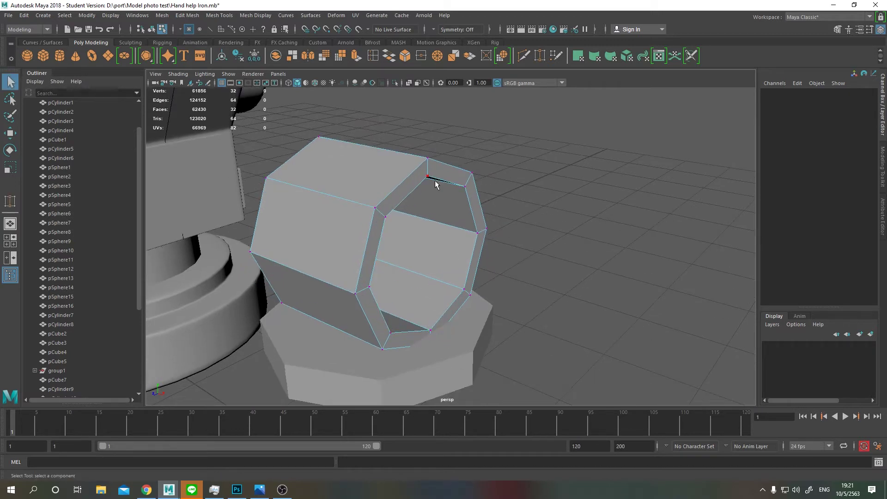
# Insert support edge loops near each rim so the tube smooths into a round ring
pyautogui.click(422, 56)
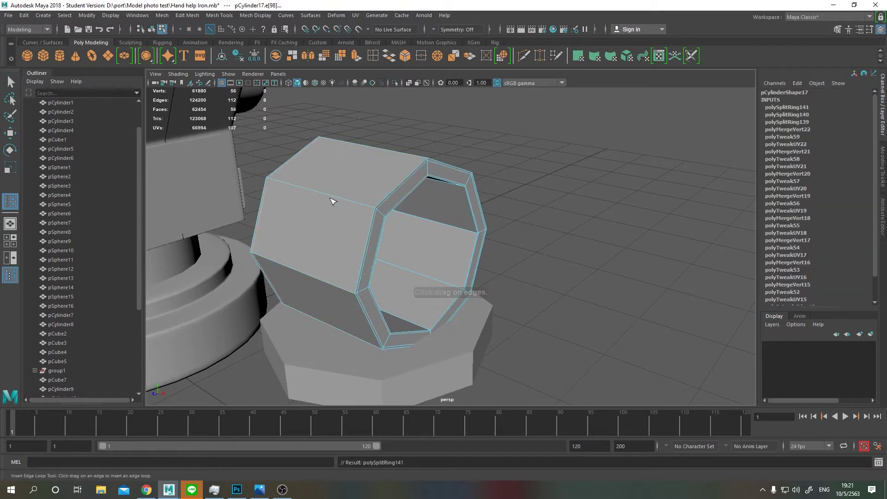
pyautogui.moveTo(383, 246); pyautogui.dragTo(423, 218)
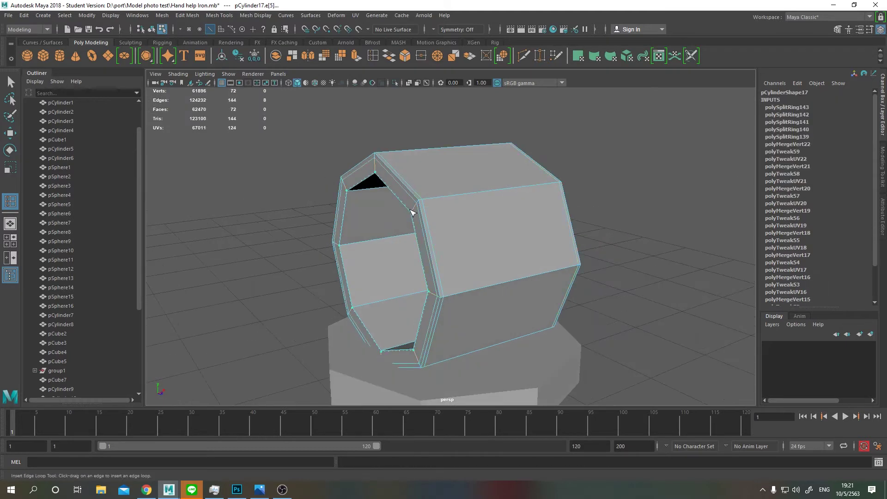
pyautogui.click(340, 244)
pyautogui.moveTo(341, 244); pyautogui.dragTo(457, 281)
pyautogui.click(463, 289)
pyautogui.click(465, 291)
pyautogui.scroll(3)
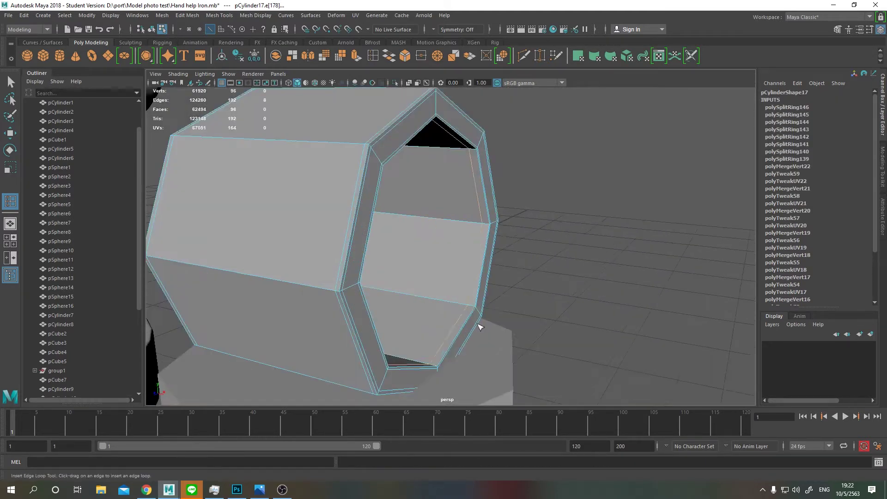
pyautogui.scroll(-3)
pyautogui.moveTo(473, 310); pyautogui.dragTo(542, 279)
pyautogui.hotkey('alt', 'Tab')
pyautogui.hotkey('alt', 'Tab')
# Try an edge loop on the octagonal base, undo it, and preview the base smoothed
pyautogui.click(413, 354)
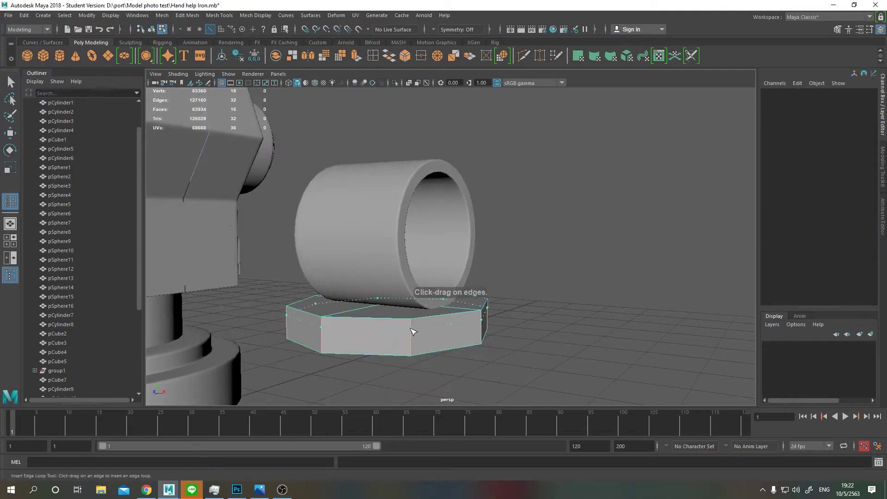
pyautogui.hotkey('ctrl', 'z')
pyautogui.press('3')
pyautogui.scroll(3)
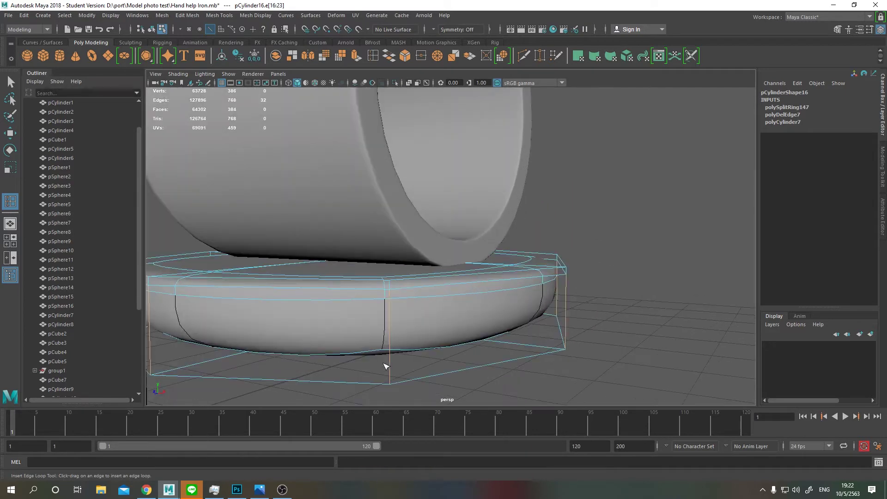
pyautogui.scroll(-3)
pyautogui.moveTo(446, 240); pyautogui.dragTo(467, 251)
pyautogui.scroll(-3)
# Group the ring with its base and move it, tilted, onto the arm's head
pyautogui.click(412, 195)
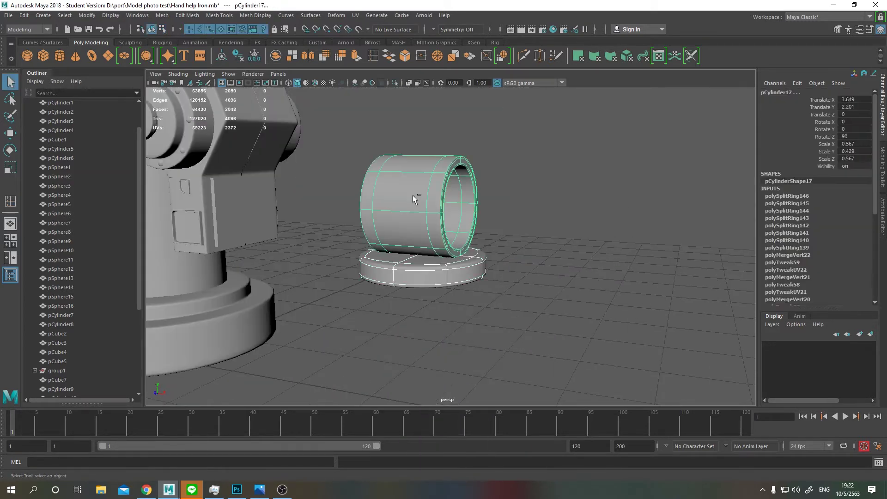
pyautogui.hotkey('ctrl', 'g')
pyautogui.click(137, 16)
pyautogui.press('4')
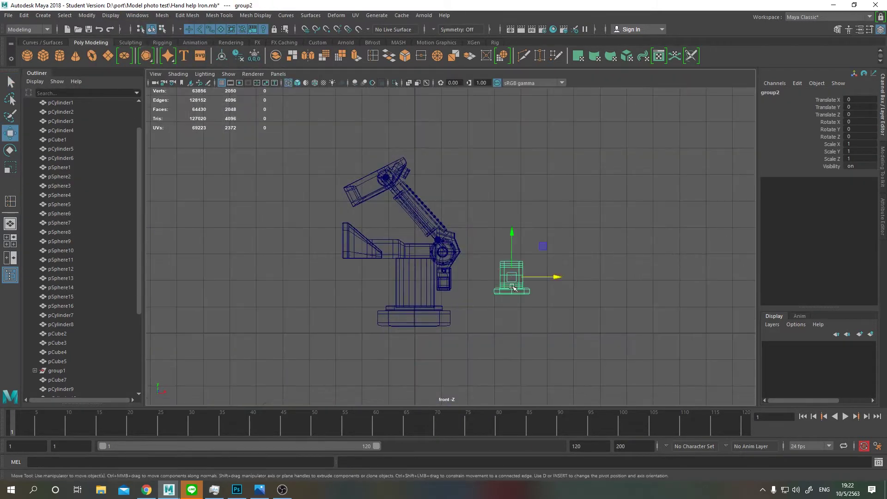
pyautogui.press('w')
pyautogui.moveTo(557, 270); pyautogui.dragTo(478, 238)
pyautogui.press('e')
pyautogui.moveTo(478, 238); pyautogui.dragTo(443, 184)
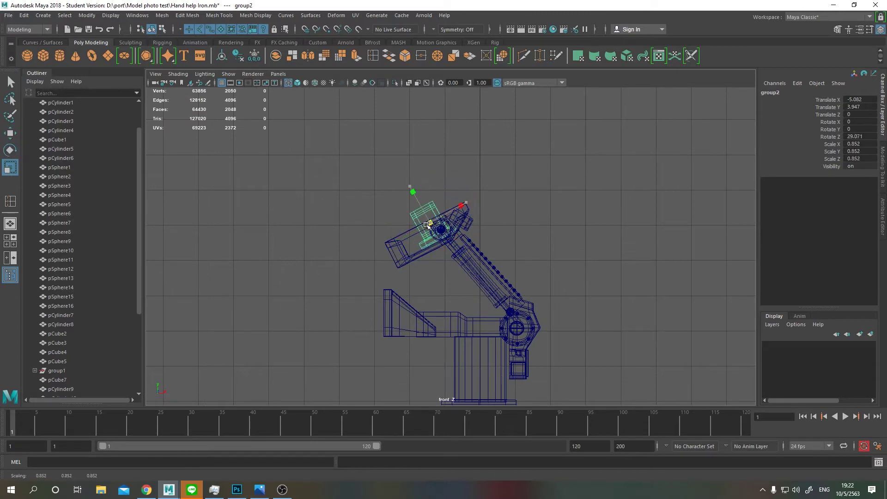
# Compare the ring placement against the reference photos and reselect the ring group
pyautogui.press('space')
pyautogui.hotkey('alt', 'Tab')
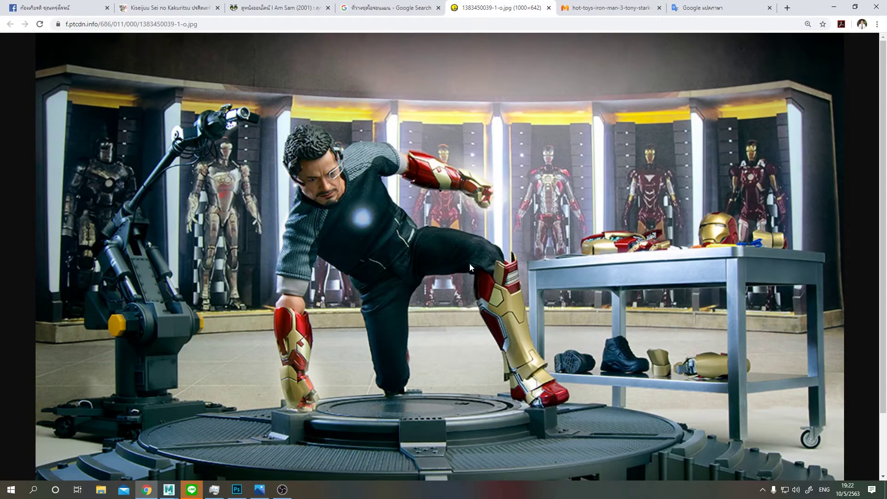
pyautogui.hotkey('ctrl', 'Tab')
pyautogui.hotkey('ctrl', 'shift', 'Tab')
pyautogui.hotkey('alt', 'Tab')
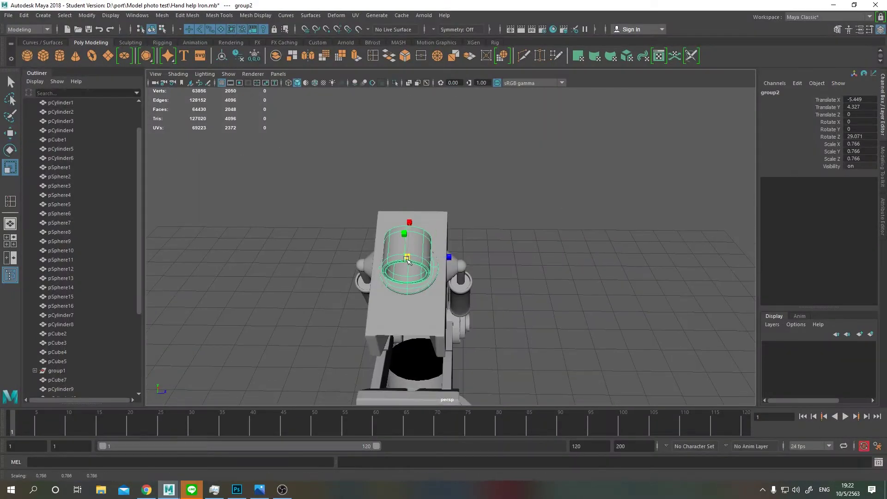
pyautogui.moveTo(407, 260); pyautogui.dragTo(462, 248)
pyautogui.press('w')
pyautogui.click(462, 248)
pyautogui.click(458, 219)
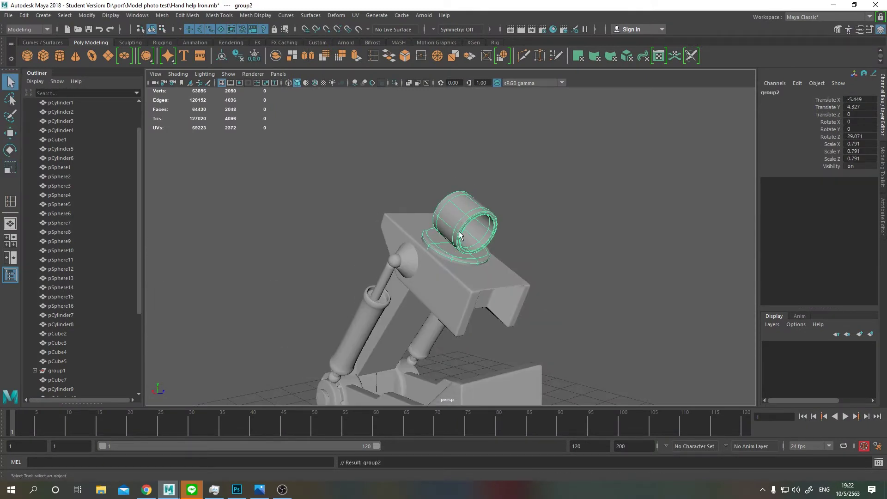
# Check the ring group in front wireframe view, deselect it, and review the second reference photo
pyautogui.press('space')
pyautogui.press('space')
pyautogui.press('4')
pyautogui.press('w')
pyautogui.scroll(3)
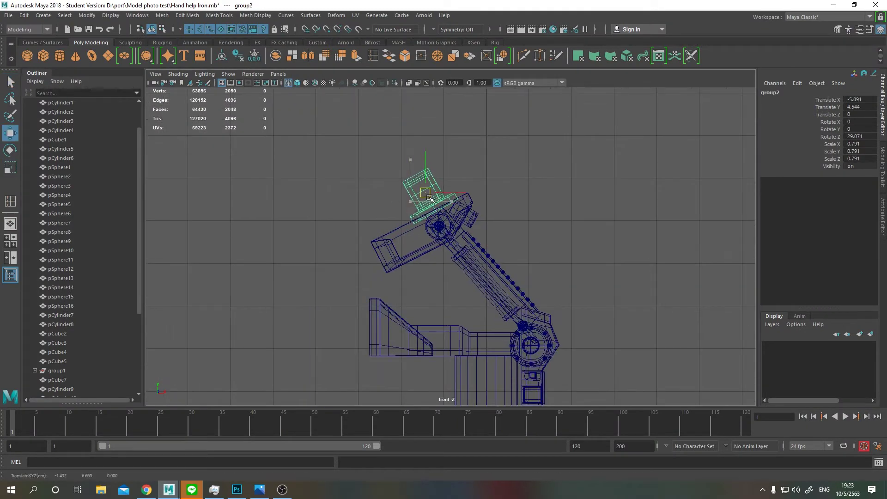
pyautogui.press('space')
pyautogui.press('space')
pyautogui.press('q')
pyautogui.click(660, 265)
pyautogui.moveTo(660, 265); pyautogui.dragTo(531, 272)
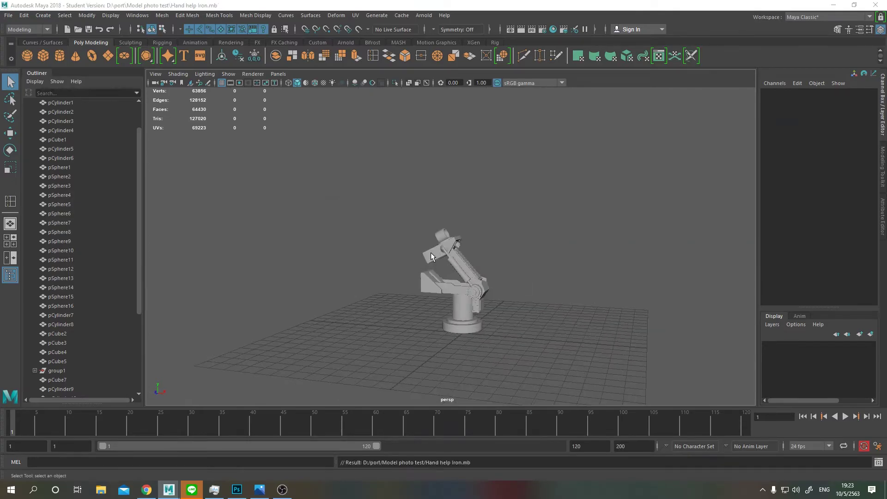
pyautogui.hotkey('alt', 'Tab')
pyautogui.click(585, 5)
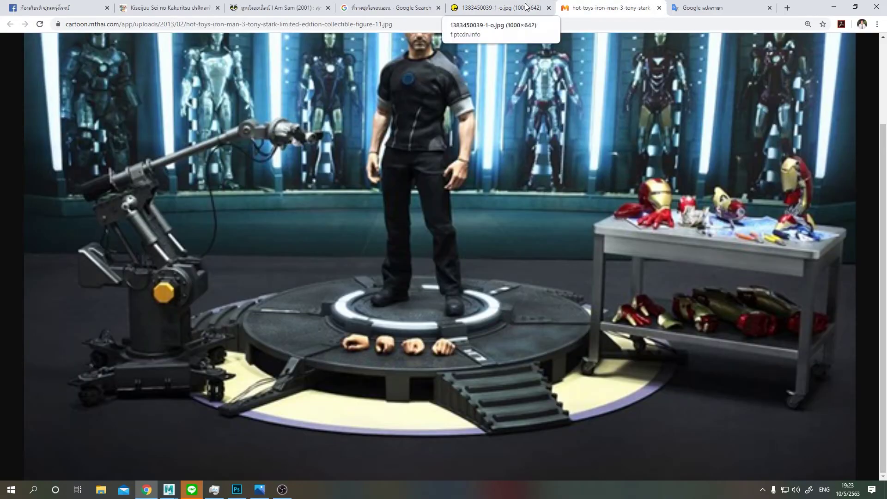
pyautogui.hotkey('alt', 'Tab')
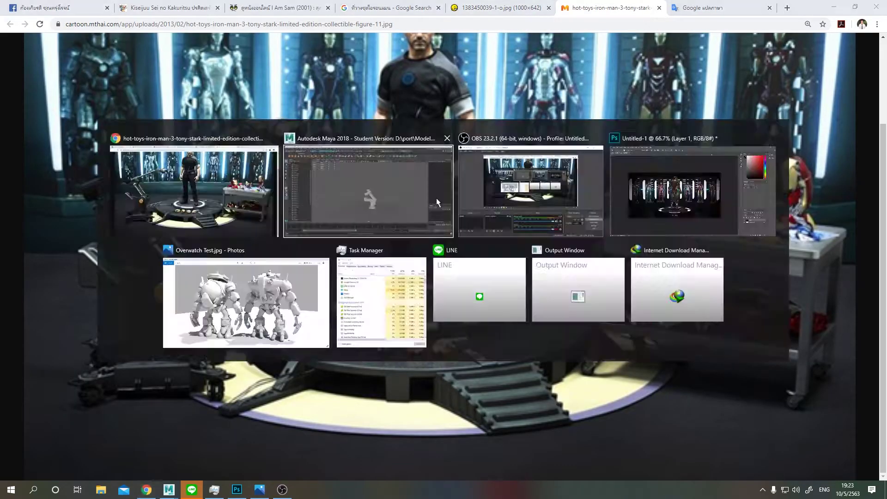
# Select the new cylinder's cap edges and delete them
pyautogui.scroll(3)
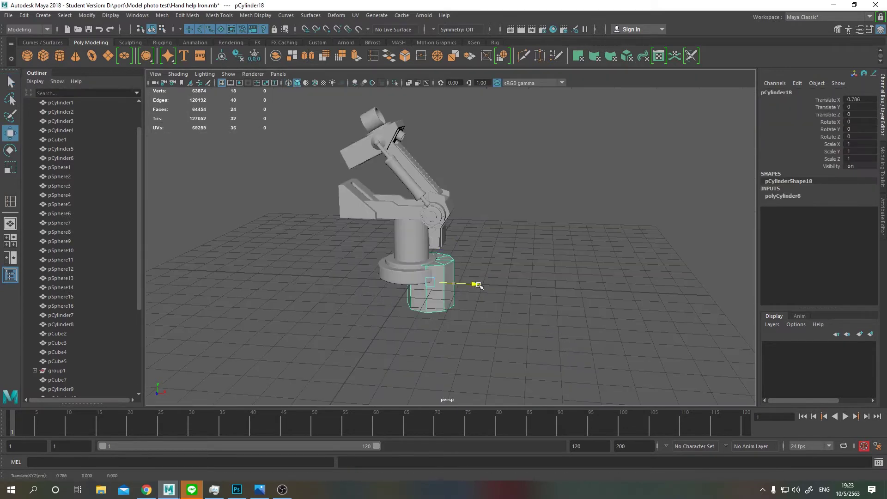
pyautogui.rightClick(459, 268)
pyautogui.press('space')
pyautogui.moveTo(542, 184); pyautogui.dragTo(596, 164)
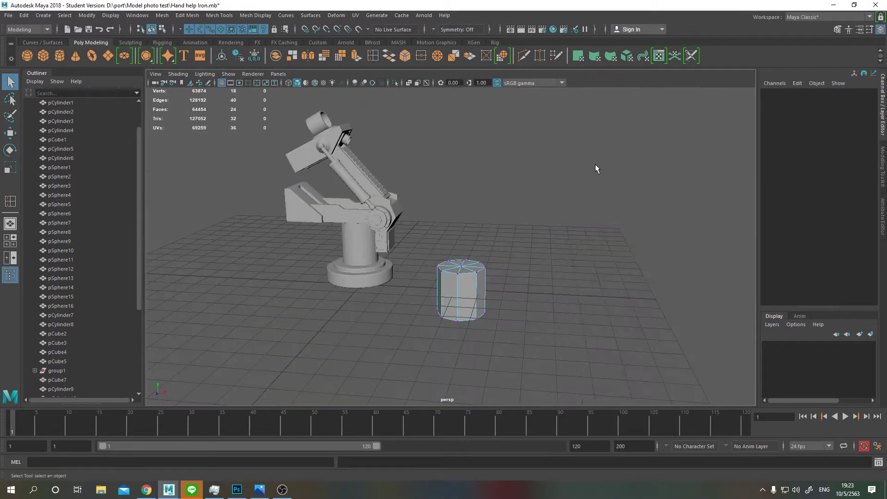
pyautogui.scroll(3)
pyautogui.click(483, 225)
pyautogui.scroll(3)
pyautogui.click(464, 305)
pyautogui.moveTo(512, 301); pyautogui.dragTo(456, 252)
pyautogui.click(456, 253)
pyautogui.press('Delete')
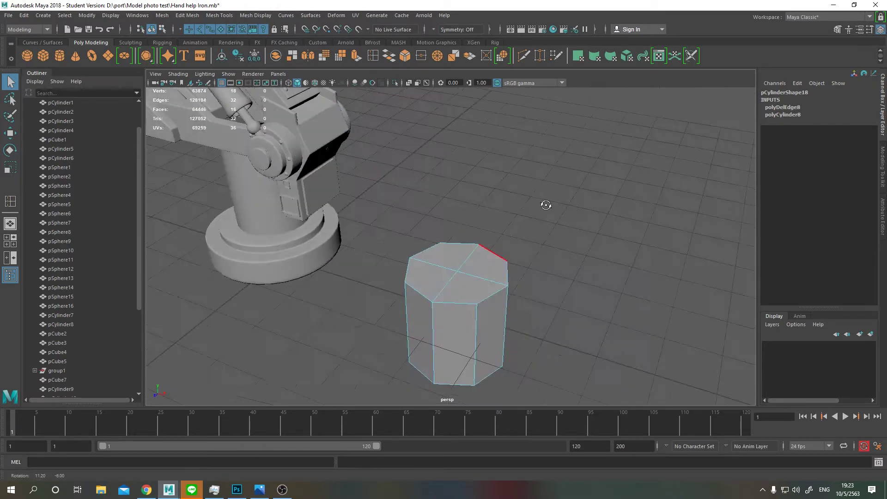
# Move the cylinder onto the arm's head and tilt it about -60.9° to match
pyautogui.scroll(-3)
pyautogui.moveTo(545, 204); pyautogui.dragTo(458, 194)
pyautogui.press('F8')
pyautogui.moveTo(615, 249); pyautogui.dragTo(615, 280)
pyautogui.moveTo(624, 247); pyautogui.dragTo(581, 218)
pyautogui.press('e')
pyautogui.moveTo(575, 199); pyautogui.dragTo(392, 174)
pyautogui.moveTo(392, 174); pyautogui.dragTo(480, 189)
pyautogui.scroll(3)
# Stretch the cylinder lengthwise and frame it, checking the reference photo
pyautogui.press('r')
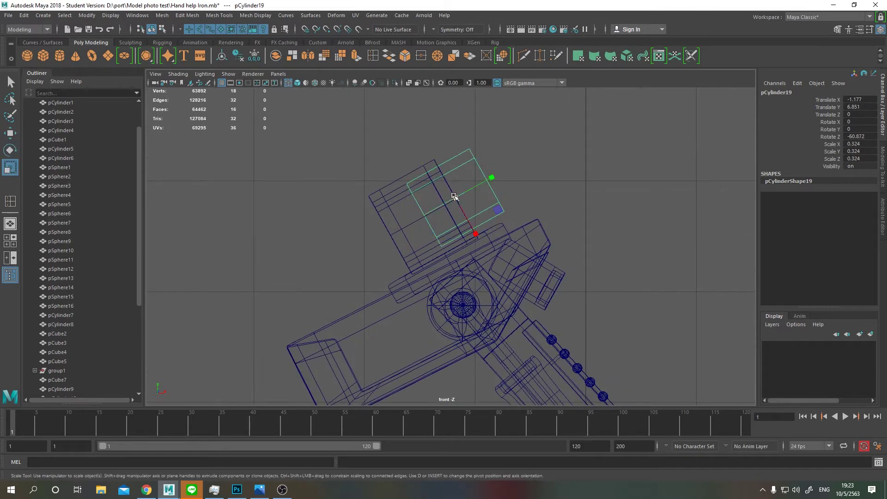
pyautogui.moveTo(492, 178); pyautogui.dragTo(555, 138)
pyautogui.press('space')
pyautogui.press('f')
pyautogui.press('space')
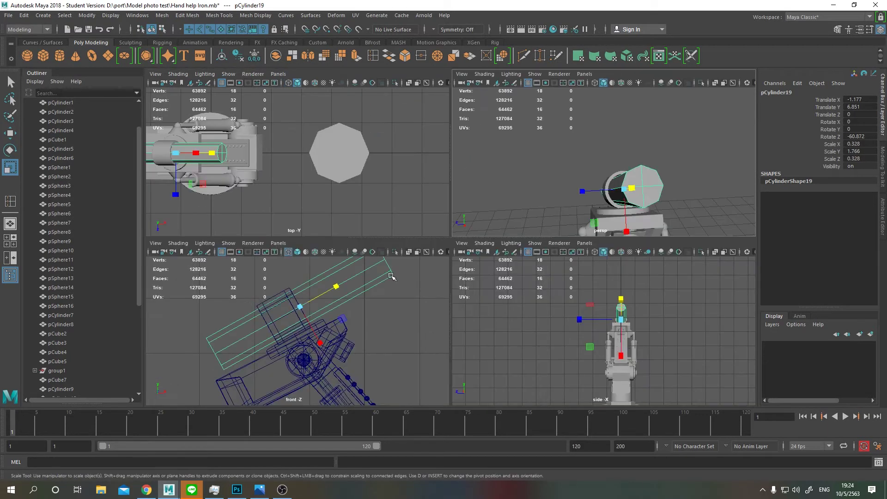
pyautogui.hotkey('alt', 'Tab')
pyautogui.hotkey('alt', 'Tab')
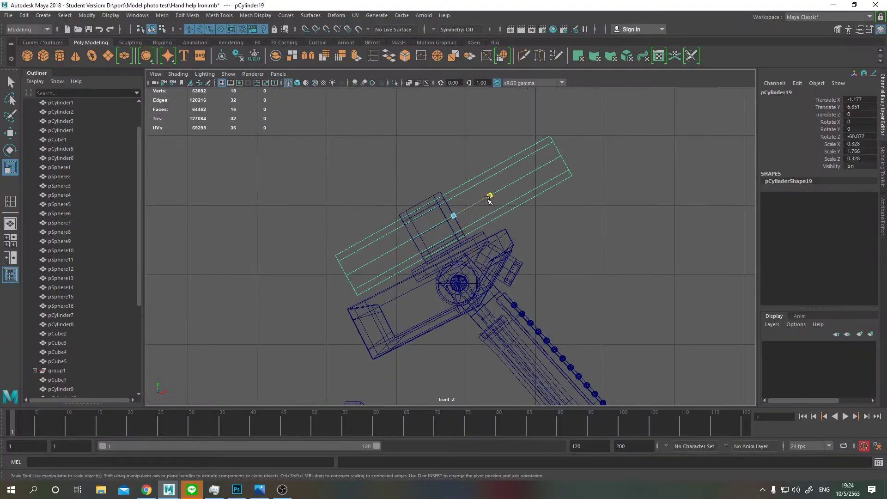
# Stretch the cylinder into a long boom and slide it along the arm
pyautogui.press('r')
pyautogui.moveTo(477, 206); pyautogui.dragTo(592, 139)
pyautogui.press('w')
pyautogui.scroll(-3)
pyautogui.moveTo(460, 233); pyautogui.dragTo(473, 226)
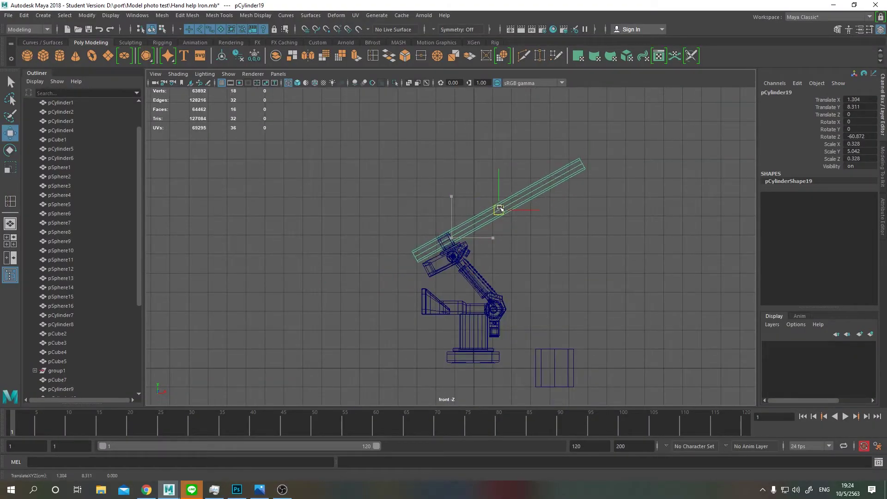
pyautogui.hotkey('alt', 'Tab')
pyautogui.hotkey('alt', 'Tab')
pyautogui.press('space')
pyautogui.press('space')
pyautogui.hotkey('alt', 'Tab')
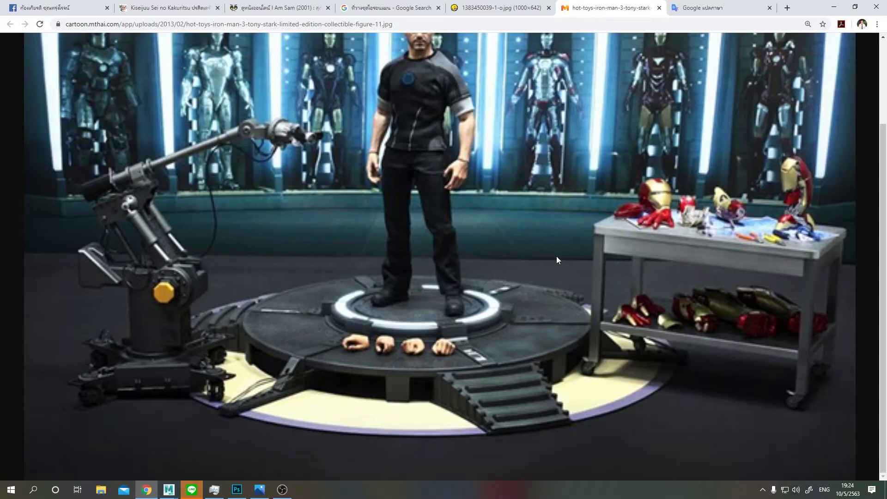
pyautogui.hotkey('alt', 'Tab')
pyautogui.hotkey('alt', 'Tab')
pyautogui.hotkey('alt', 'Tab')
pyautogui.hotkey('alt', 'Tab')
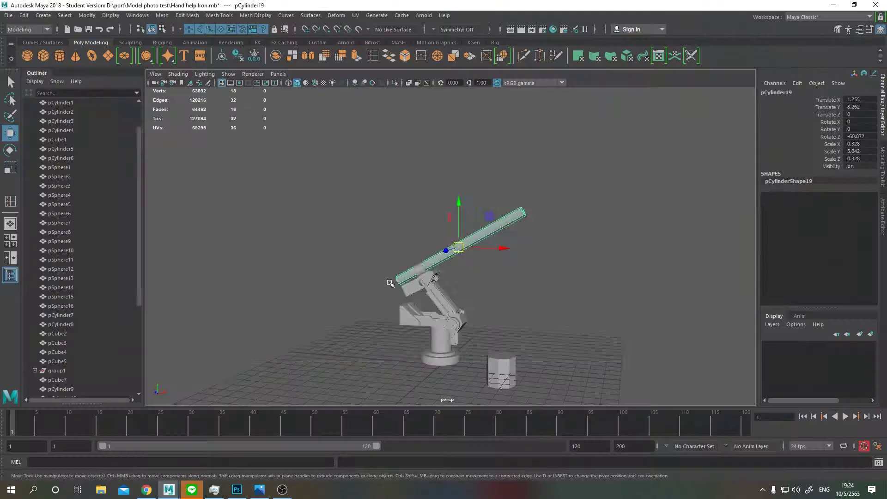
# Extend the tube's end vertices up and to the right in front view
pyautogui.press('space')
pyautogui.press('space')
pyautogui.press('r')
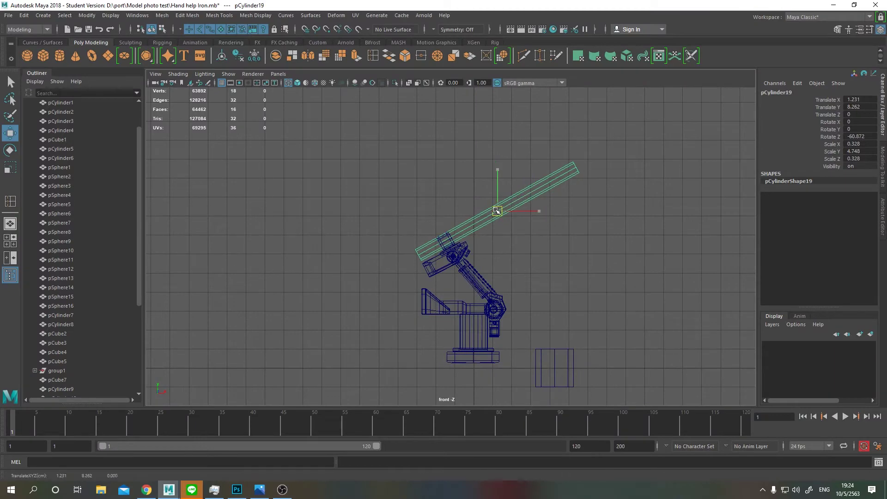
pyautogui.moveTo(497, 210); pyautogui.dragTo(501, 212)
pyautogui.press('q')
pyautogui.scroll(3)
pyautogui.moveTo(405, 215); pyautogui.dragTo(426, 204)
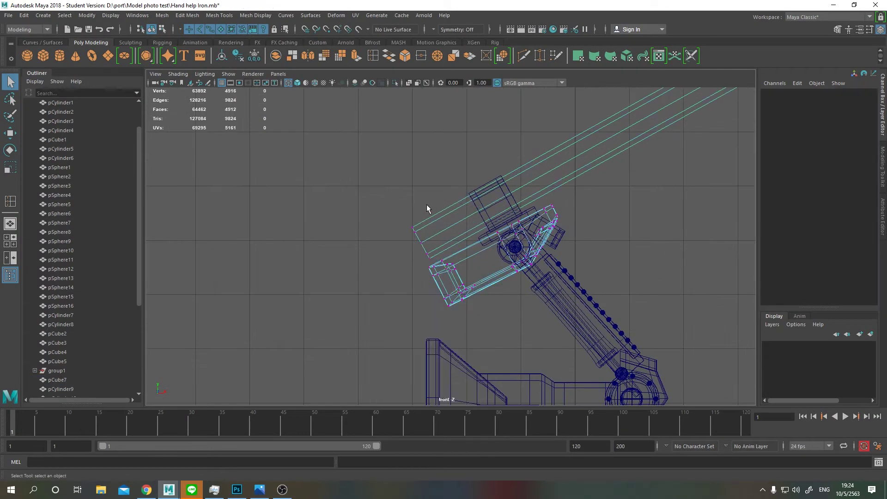
pyautogui.press('w')
pyautogui.moveTo(405, 218); pyautogui.dragTo(449, 229)
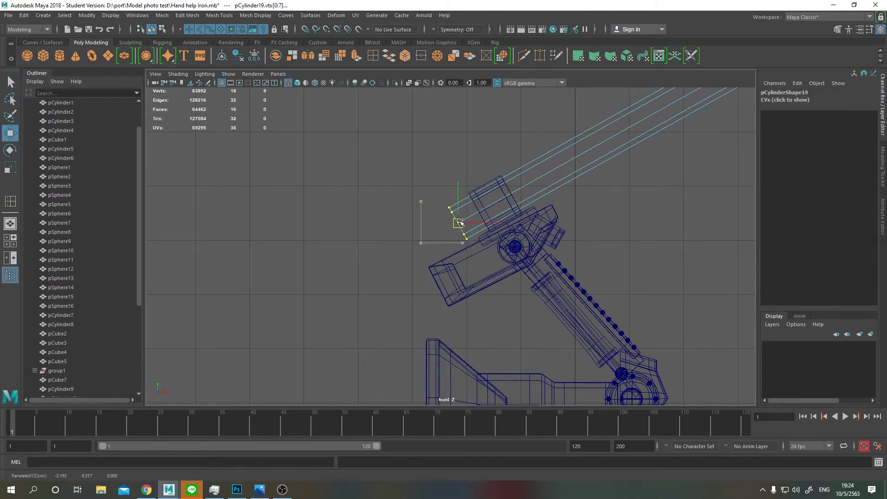
# Duplicate the tube and shape the copy into a short, slightly wider sleeve
pyautogui.hotkey('ctrl', 'd')
pyautogui.scroll(-3)
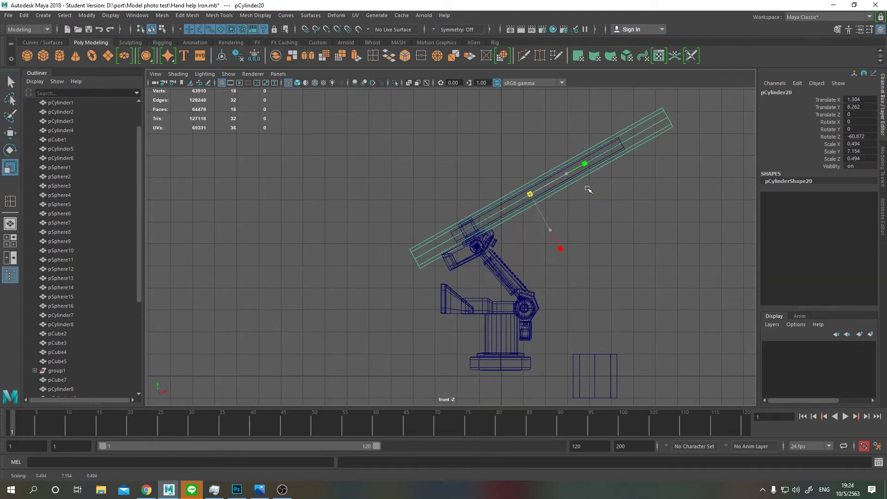
pyautogui.moveTo(446, 251); pyautogui.dragTo(454, 251)
pyautogui.scroll(3)
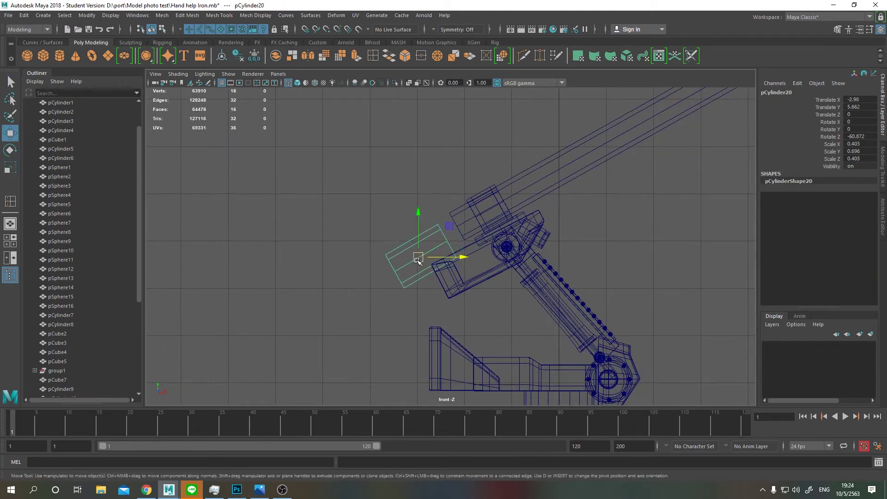
pyautogui.press('r')
pyautogui.scroll(3)
pyautogui.moveTo(400, 225); pyautogui.dragTo(410, 230)
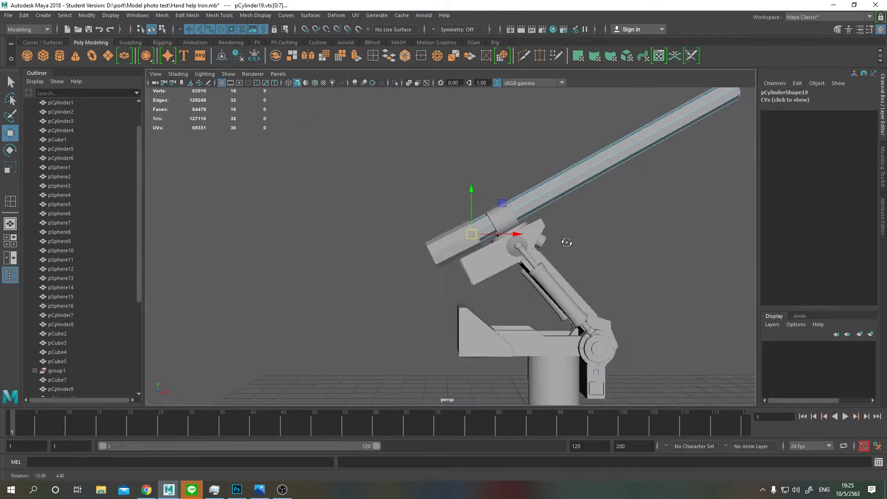
# Insert edge loops near the ends of the long tube and the sleeve
pyautogui.click(541, 162)
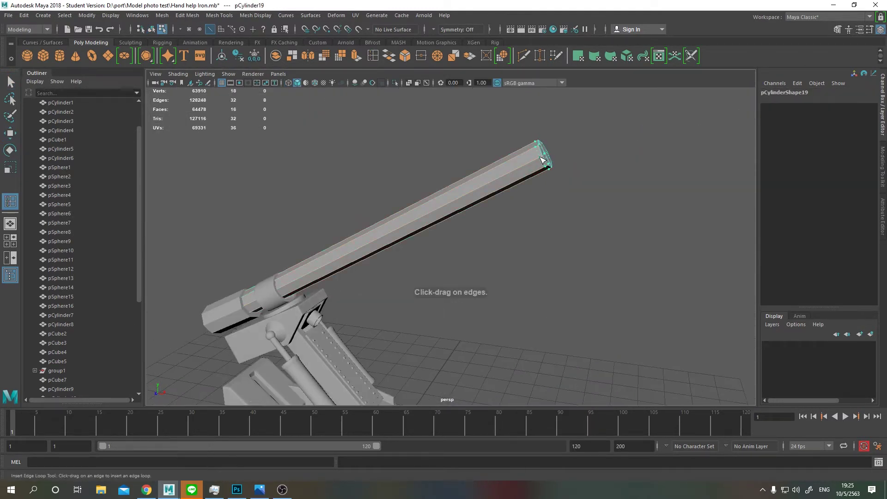
pyautogui.scroll(3)
pyautogui.scroll(3)
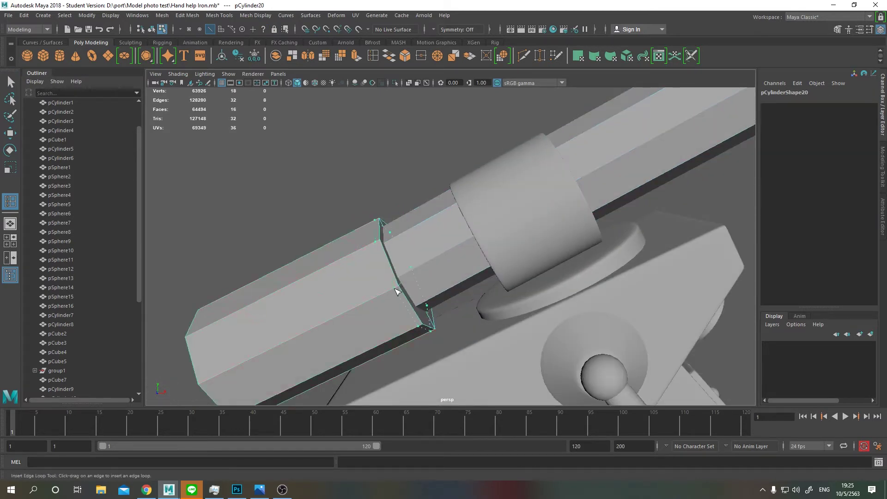
pyautogui.click(334, 308)
pyautogui.press('q')
pyautogui.scroll(-3)
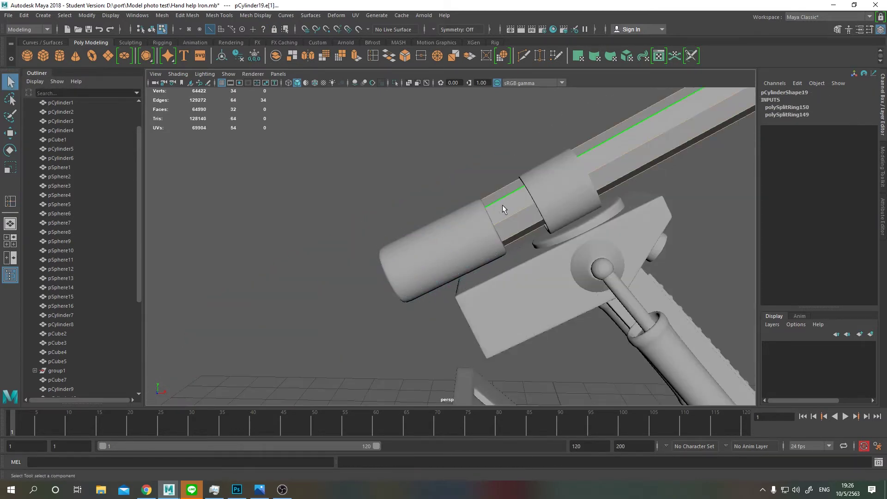
# Switch to front wireframe view and select the sleeve cylinder
pyautogui.moveTo(454, 164); pyautogui.dragTo(526, 199)
pyautogui.scroll(-3)
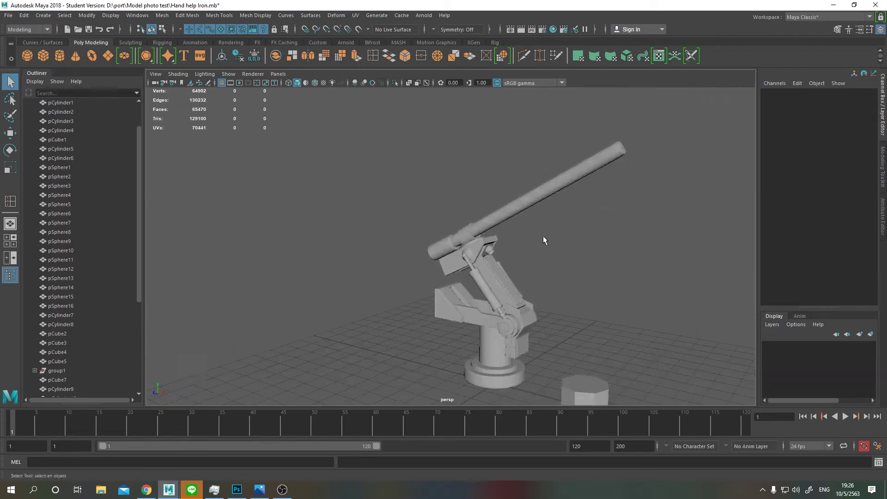
pyautogui.hotkey('alt', 'Tab')
pyautogui.hotkey('alt', 'Tab')
pyautogui.press('4')
pyautogui.click(407, 243)
# Duplicate the sleeve and move the copy up the tube as a collar
pyautogui.hotkey('ctrl', 'd')
pyautogui.press('w')
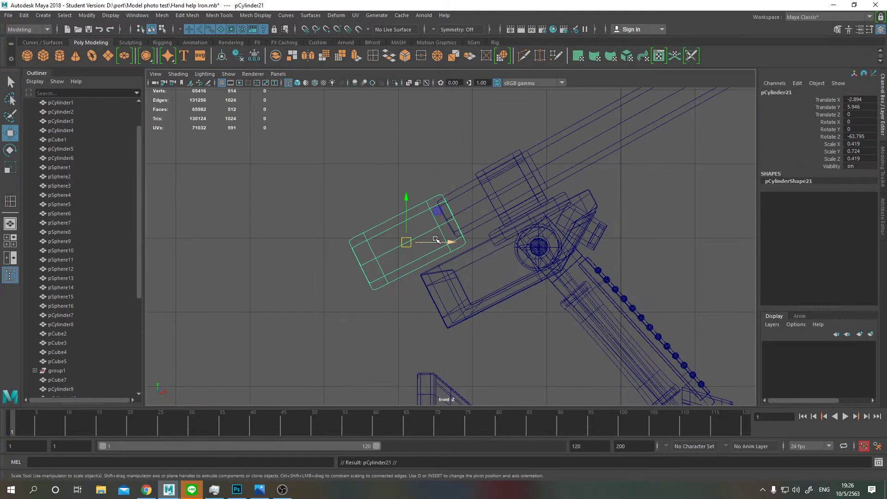
pyautogui.moveTo(409, 240); pyautogui.dragTo(525, 224)
pyautogui.press('5')
pyautogui.press('w')
pyautogui.press('space')
pyautogui.moveTo(483, 191); pyautogui.dragTo(622, 139)
# Add a second collar copy further up the tube and check the reference photo
pyautogui.hotkey('ctrl', 'd')
pyautogui.moveTo(622, 139); pyautogui.dragTo(569, 167)
pyautogui.press('space')
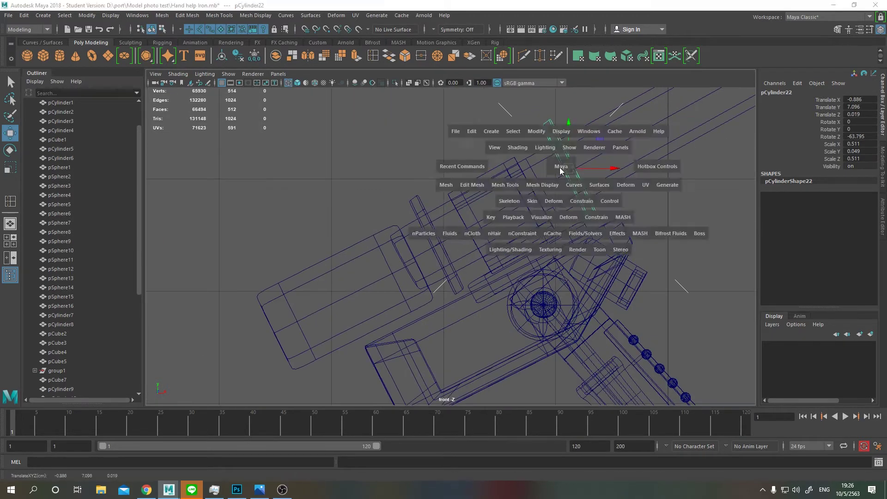
pyautogui.moveTo(560, 171); pyautogui.dragTo(564, 152)
pyautogui.scroll(-3)
pyautogui.hotkey('alt', 'Tab')
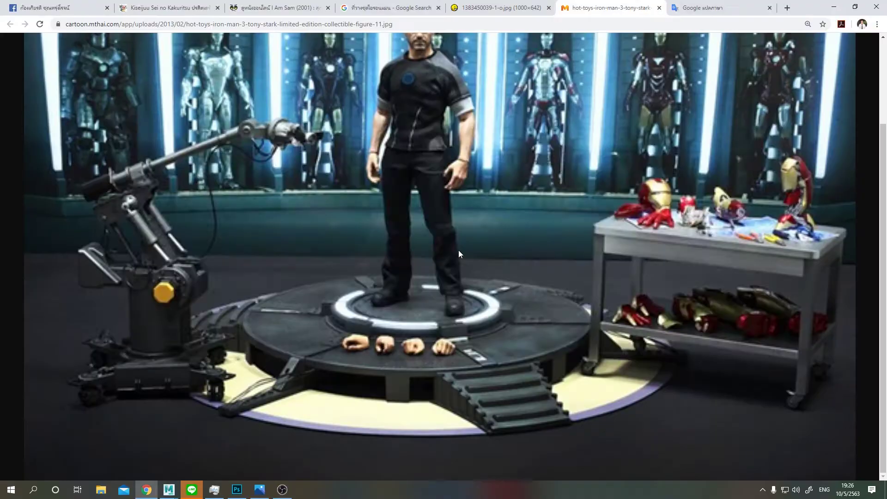
pyautogui.hotkey('alt', 'Tab')
# Undo stray moves on the angled bracket block and re-check the reference photos
pyautogui.press('space')
pyautogui.press('space')
pyautogui.click(507, 268)
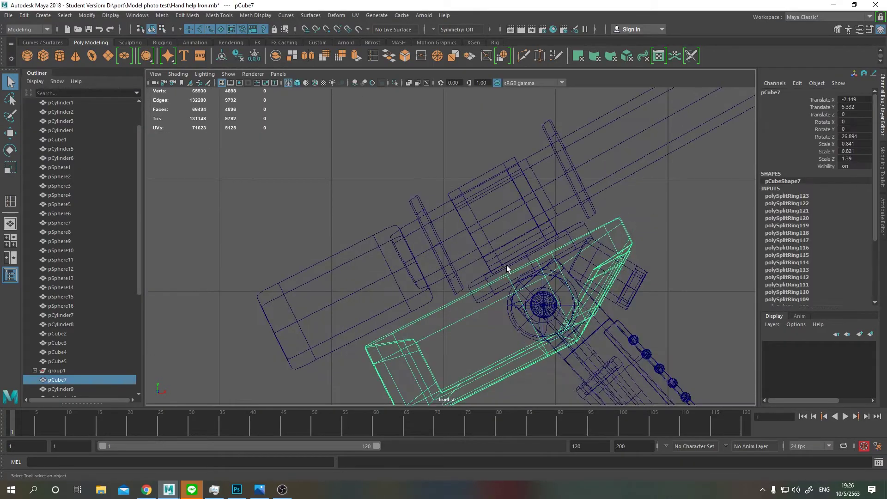
pyautogui.press('w')
pyautogui.hotkey('ctrl', 'z')
pyautogui.hotkey('ctrl', 'z')
pyautogui.hotkey('alt', 'Tab')
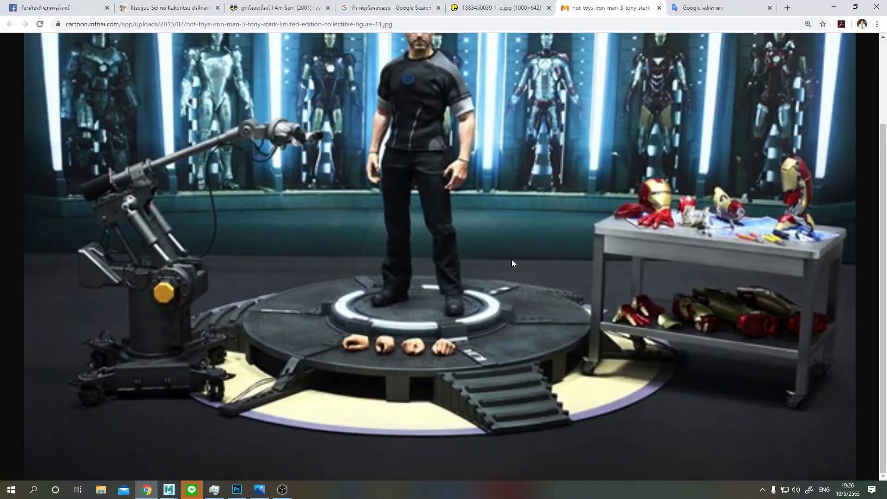
pyautogui.hotkey('ctrl', 'shift', 'Tab')
pyautogui.hotkey('ctrl', 'Tab')
pyautogui.hotkey('alt', 'Tab')
# Move the sleeve cylinder down and to the left in front view
pyautogui.press('space')
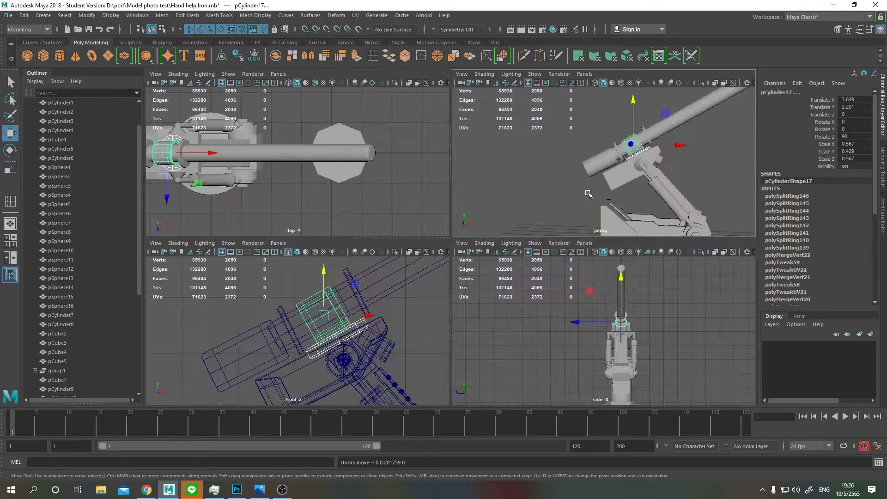
pyautogui.press('space')
pyautogui.click(550, 254)
pyautogui.scroll(3)
pyautogui.click(451, 236)
pyautogui.press('space')
pyautogui.press('space')
pyautogui.moveTo(350, 303); pyautogui.dragTo(290, 333)
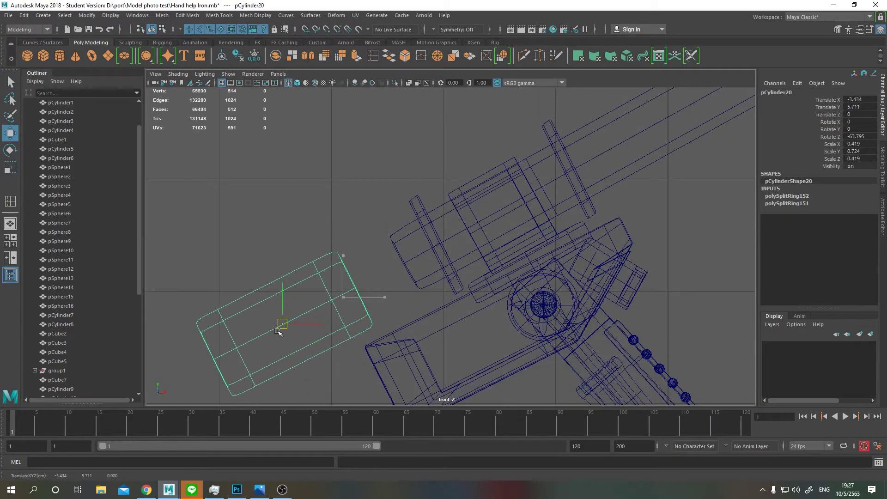
# Resize the tube's end vertices and insert an edge loop near its lower end
pyautogui.moveTo(296, 333); pyautogui.dragTo(337, 290)
pyautogui.moveTo(426, 198); pyautogui.dragTo(388, 193)
pyautogui.press('r')
pyautogui.moveTo(425, 185); pyautogui.dragTo(379, 253)
pyautogui.press('w')
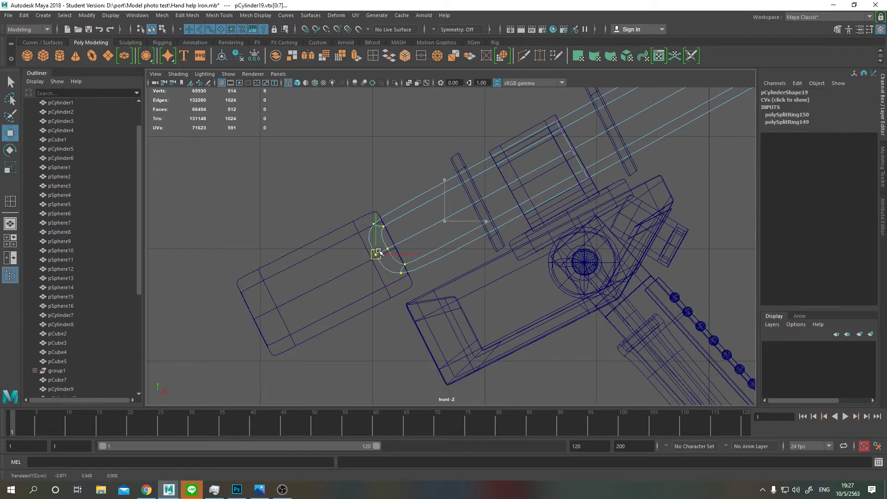
pyautogui.click(344, 236)
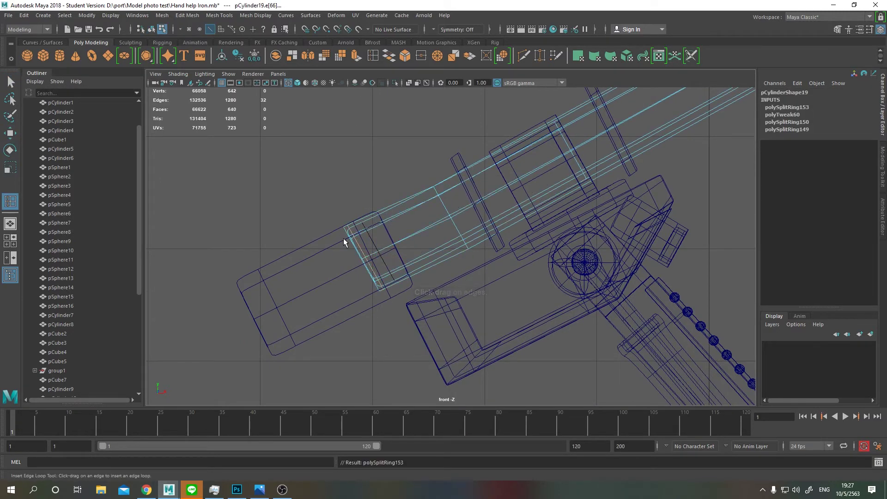
pyautogui.press('space')
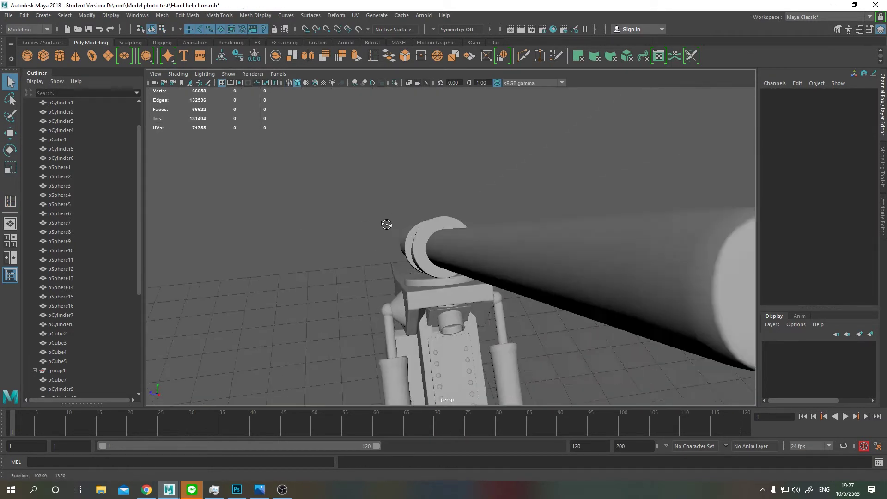
pyautogui.click(387, 243)
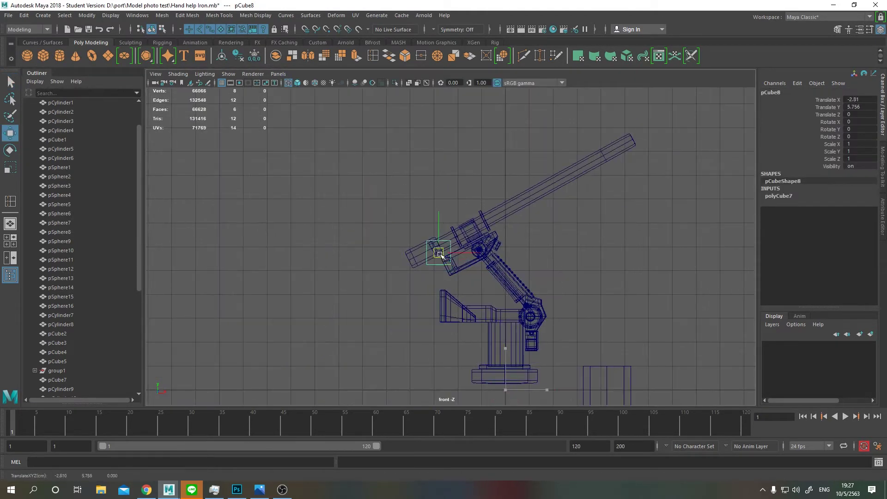
# Scale up the new cube and rotate and position it as a thin plate on the tube
pyautogui.moveTo(429, 257); pyautogui.dragTo(431, 239)
pyautogui.scroll(3)
pyautogui.press('e')
pyautogui.press('w')
pyautogui.press('e')
pyautogui.press('w')
pyautogui.press('space')
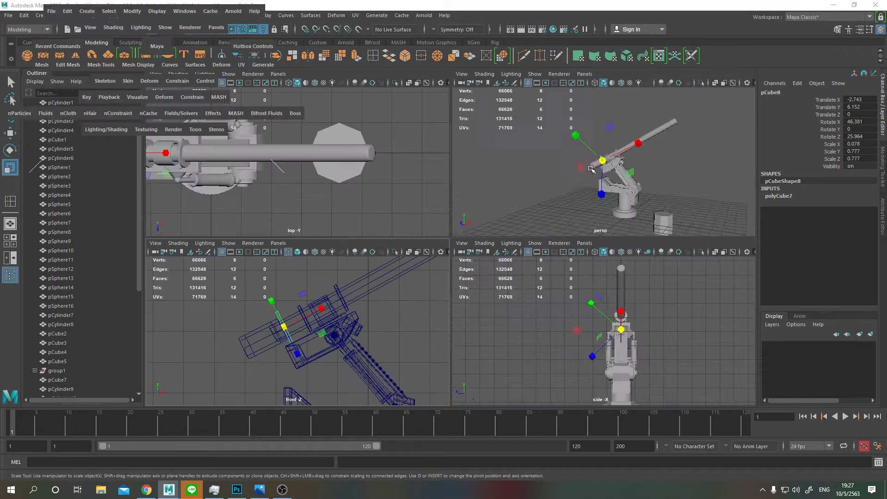
pyautogui.press('space')
# Select the thin plate on the tube and orbit the view around it
pyautogui.press('q')
pyautogui.click(447, 183)
pyautogui.click(438, 222)
pyautogui.press('w')
pyautogui.scroll(3)
pyautogui.moveTo(416, 278); pyautogui.dragTo(379, 319)
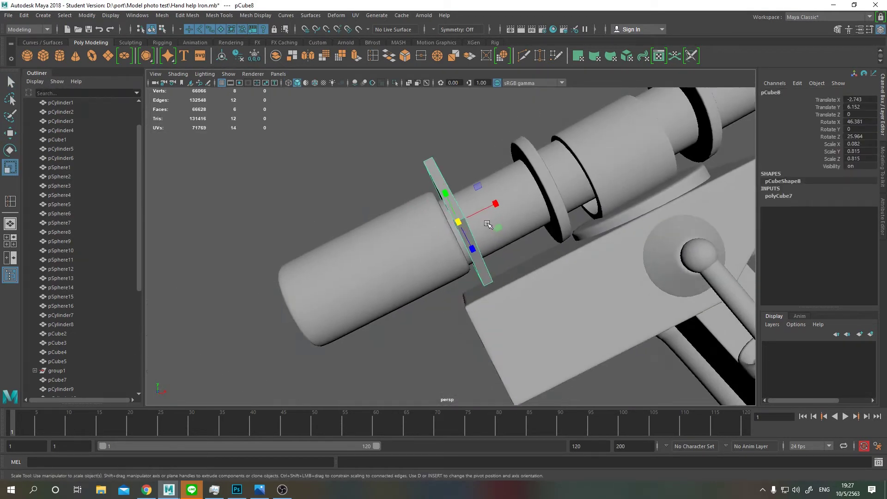
pyautogui.scroll(3)
# Insert several edge loops across the plate, including near its edges and corner
pyautogui.press('space')
pyautogui.press('space')
pyautogui.press('4')
pyautogui.press('F10')
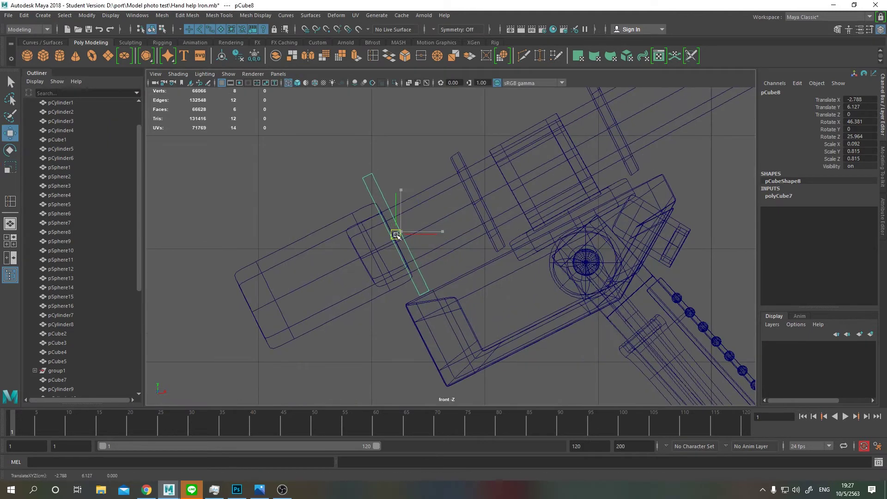
pyautogui.moveTo(406, 234); pyautogui.dragTo(538, 172)
pyautogui.press('space')
pyautogui.press('space')
pyautogui.moveTo(387, 257); pyautogui.dragTo(470, 208)
pyautogui.click(358, 195)
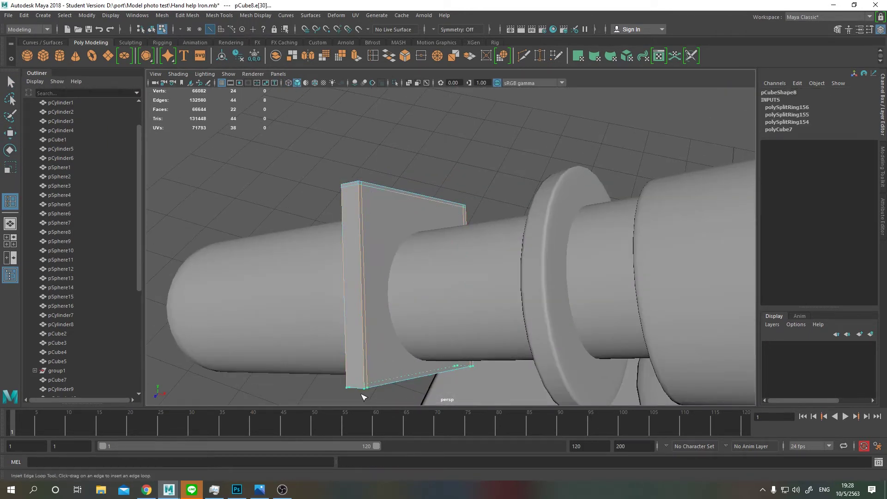
pyautogui.click(363, 397)
pyautogui.moveTo(364, 396); pyautogui.dragTo(502, 155)
pyautogui.click(438, 211)
pyautogui.scroll(-3)
# After checking the reference photo, scale the new box large and flatten it into a base slab
pyautogui.hotkey('alt', 'Tab')
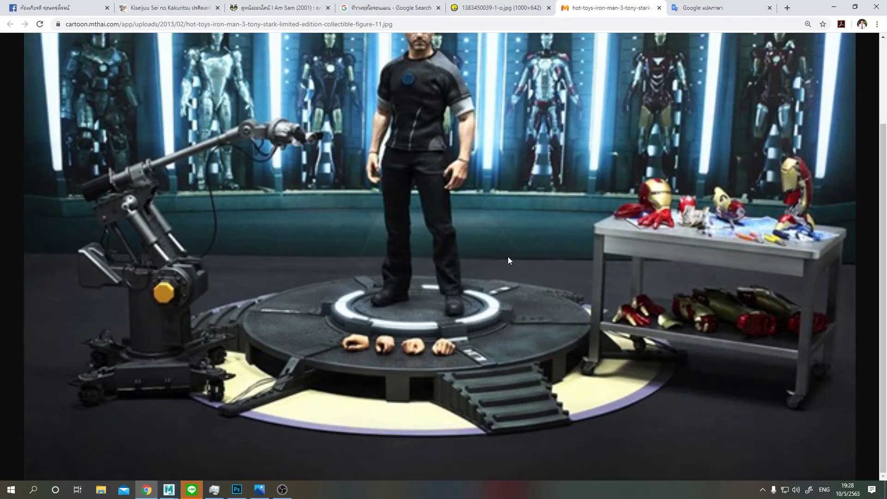
pyautogui.hotkey('alt', 'Tab')
pyautogui.scroll(-3)
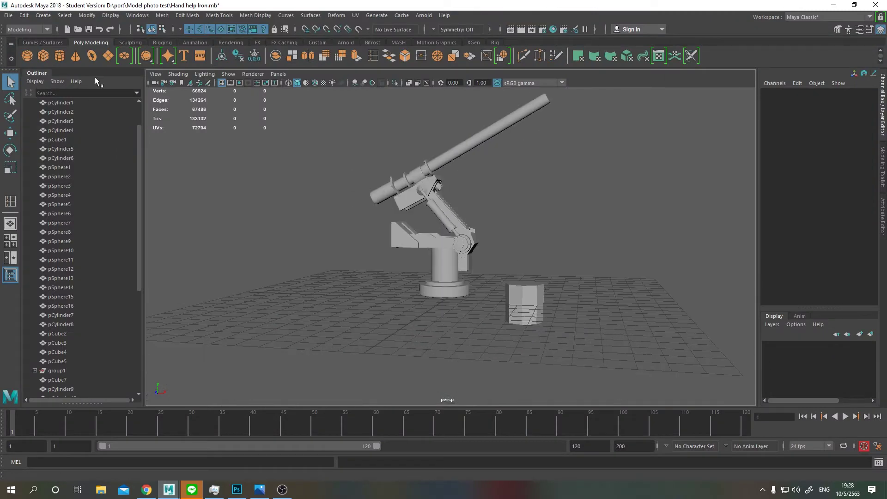
pyautogui.press('space')
pyautogui.press('space')
pyautogui.moveTo(387, 182); pyautogui.dragTo(179, 182)
pyautogui.press('r')
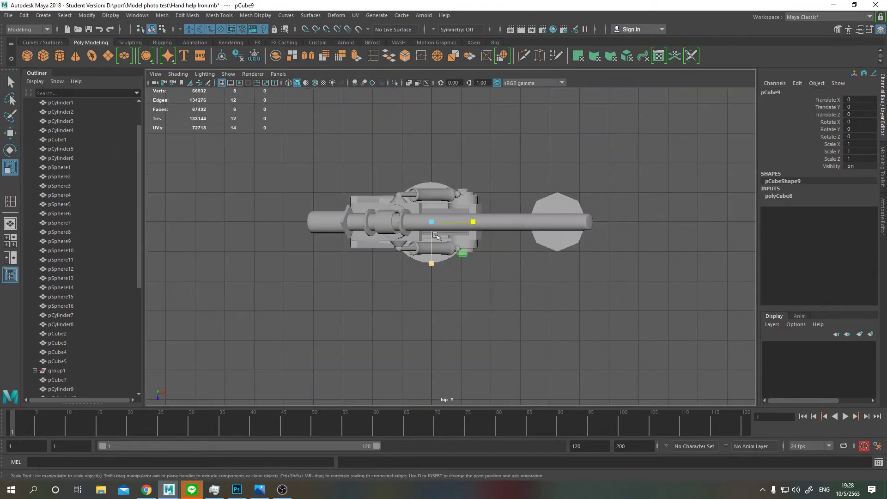
pyautogui.moveTo(432, 223); pyautogui.dragTo(467, 224)
pyautogui.press('space')
pyautogui.press('space')
pyautogui.moveTo(472, 256); pyautogui.dragTo(444, 230)
# Select all the arm's parts and raise the whole arm onto the box base
pyautogui.hotkey('alt', 'Tab')
pyautogui.hotkey('alt', 'Tab')
pyautogui.scroll(3)
pyautogui.press('w')
pyautogui.scroll(-3)
pyautogui.moveTo(296, 134); pyautogui.dragTo(518, 278)
pyautogui.scroll(3)
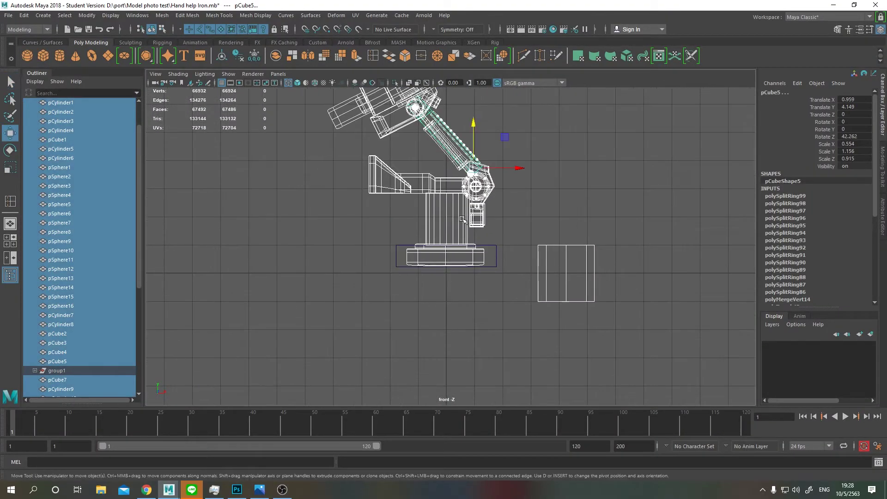
pyautogui.moveTo(474, 141); pyautogui.dragTo(473, 120)
# Return to the perspective view and select the base box for adding edge loops
pyautogui.press('space')
pyautogui.click(451, 251)
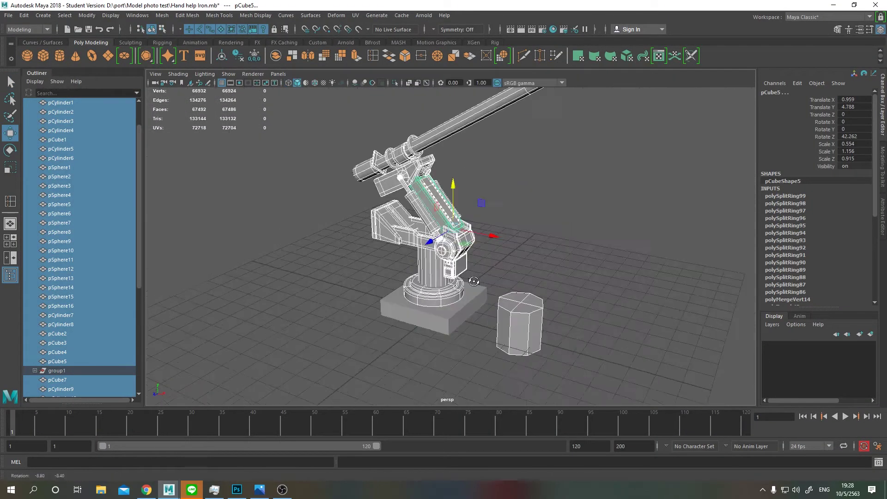
pyautogui.press('q')
pyautogui.hotkey('alt', 'Tab')
pyautogui.press('Escape')
pyautogui.scroll(3)
pyautogui.click(439, 301)
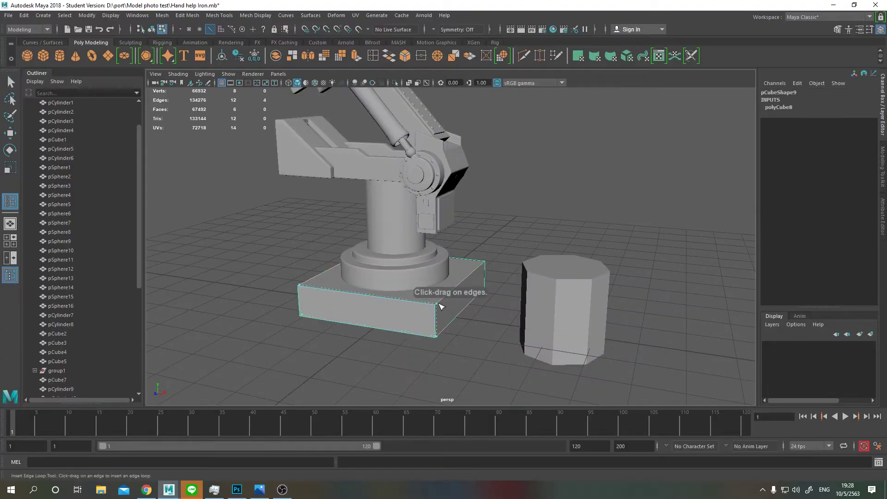
# Insert four edge loops on the base box, including near its edge and top
pyautogui.click(403, 336)
pyautogui.scroll(3)
pyautogui.click(483, 296)
pyautogui.moveTo(483, 296); pyautogui.dragTo(360, 292)
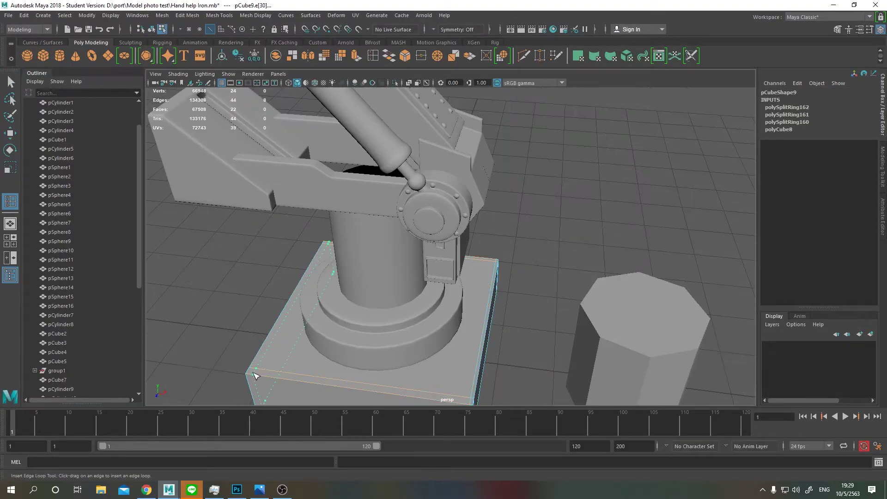
pyautogui.click(255, 375)
pyautogui.moveTo(255, 375); pyautogui.dragTo(297, 273)
pyautogui.click(299, 298)
pyautogui.scroll(-3)
pyautogui.scroll(-3)
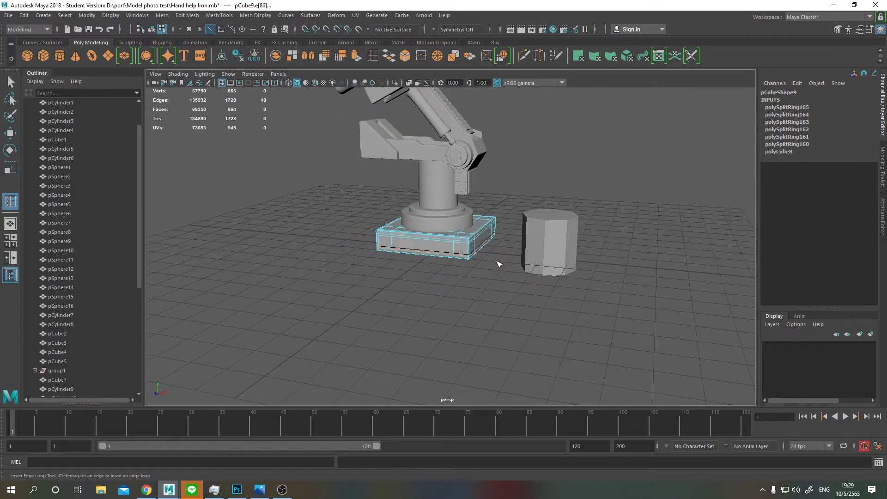
# Duplicate the base box and raise the copy beneath the arm
pyautogui.press('q')
pyautogui.click(578, 264)
pyautogui.moveTo(578, 264); pyautogui.dragTo(649, 239)
pyautogui.scroll(3)
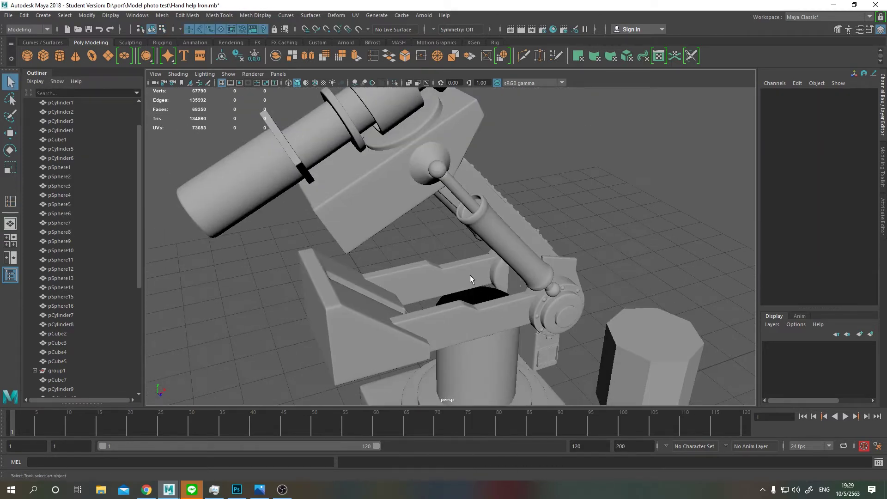
pyautogui.scroll(-3)
pyautogui.click(464, 368)
pyautogui.hotkey('ctrl', 'd')
pyautogui.moveTo(465, 368); pyautogui.dragTo(492, 300)
pyautogui.press('r')
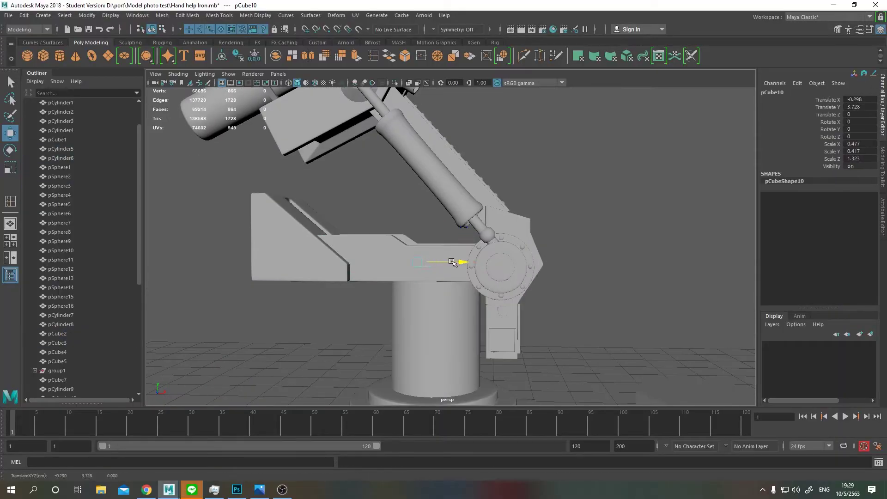
# Shorten and re-angle the piston cylinder, moving it back into the arm's elbow joint
pyautogui.moveTo(452, 263); pyautogui.dragTo(490, 241)
pyautogui.click(479, 245)
pyautogui.press('4')
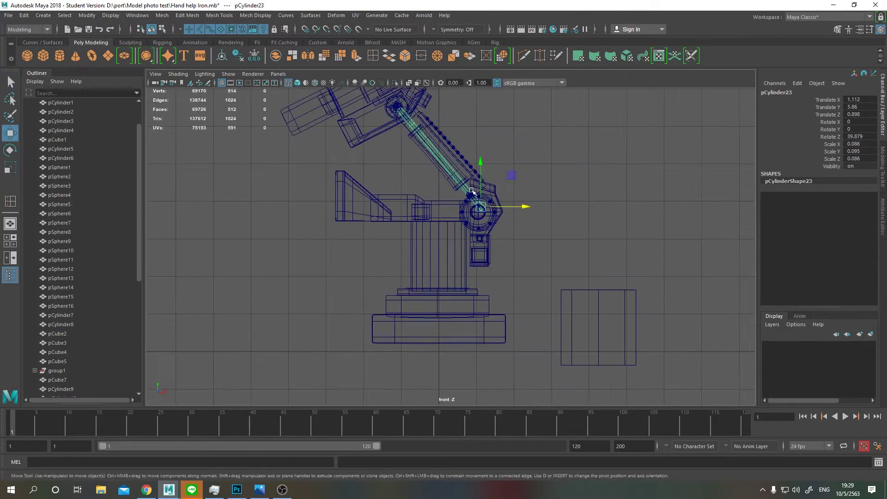
pyautogui.press('r')
pyautogui.moveTo(418, 222); pyautogui.dragTo(444, 277)
pyautogui.press('e')
pyautogui.press('space')
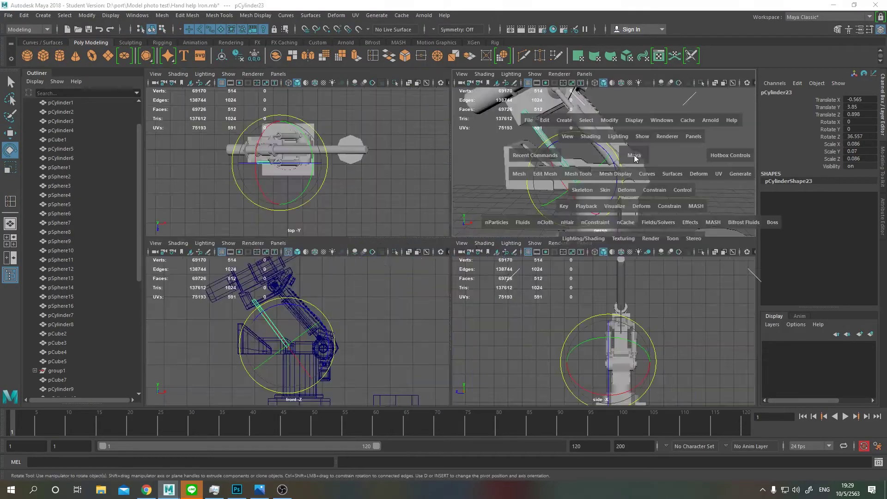
pyautogui.moveTo(635, 158); pyautogui.dragTo(492, 277)
pyautogui.press('w')
# Orbit around the whole arm to review it and save the scene
pyautogui.press('space')
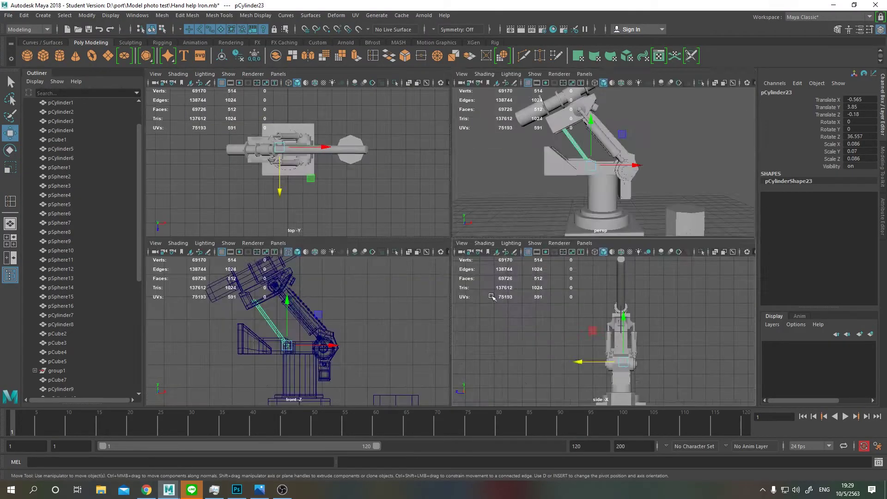
pyautogui.press('space')
pyautogui.press('space')
pyautogui.press('space')
pyautogui.press('q')
pyautogui.moveTo(509, 231); pyautogui.dragTo(561, 200)
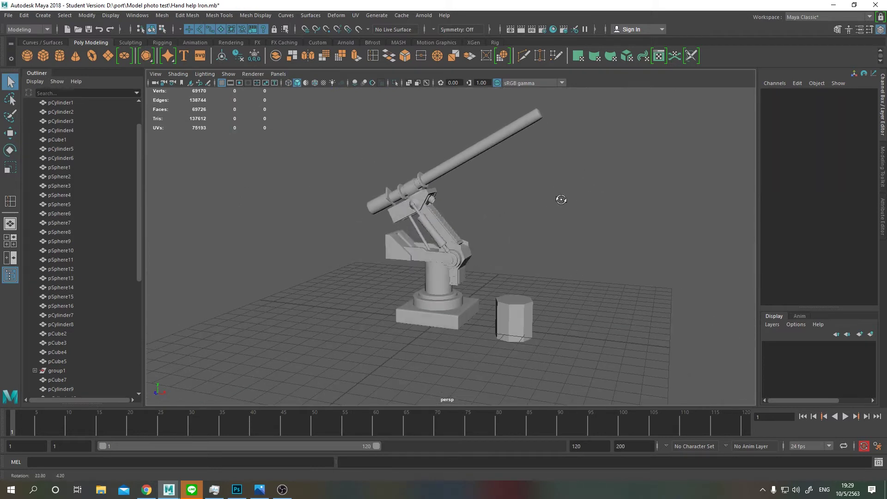
pyautogui.hotkey('ctrl', 's')
# Study the workshop robot-arm reference photo in the browser
pyautogui.hotkey('alt', 'Tab')
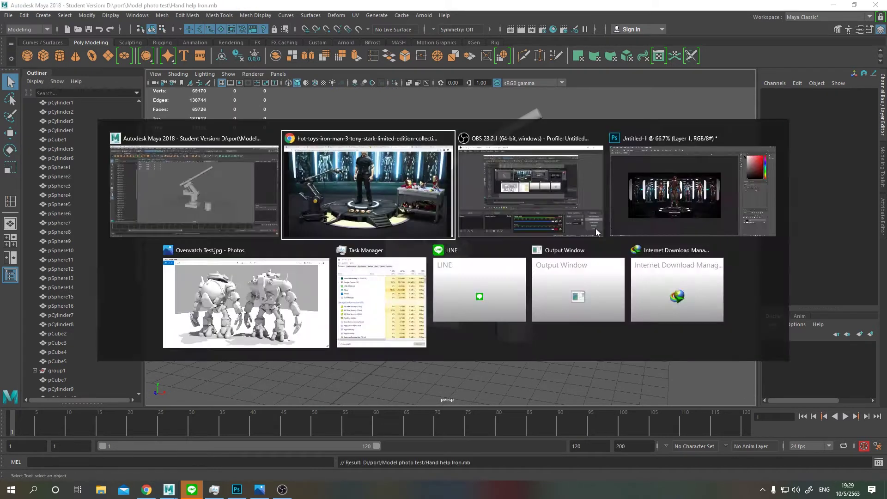
pyautogui.hotkey('alt', 'Tab')
pyautogui.scroll(-3)
pyautogui.press('space')
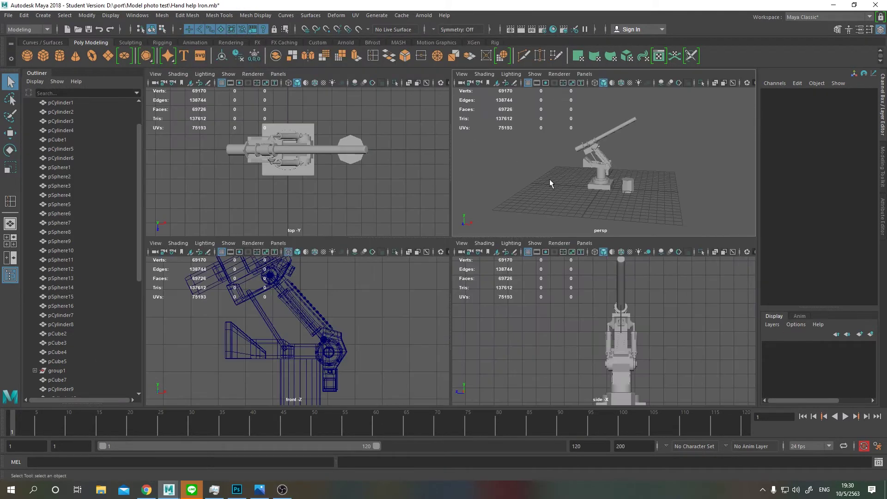
pyautogui.press('space')
pyautogui.hotkey('alt', 'Tab')
pyautogui.hotkey('alt', 'Tab')
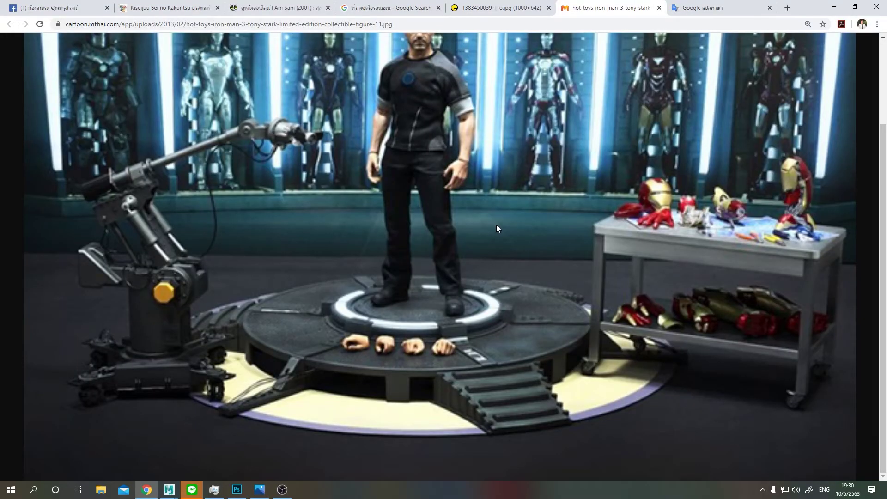
pyautogui.hotkey('alt', 'Tab')
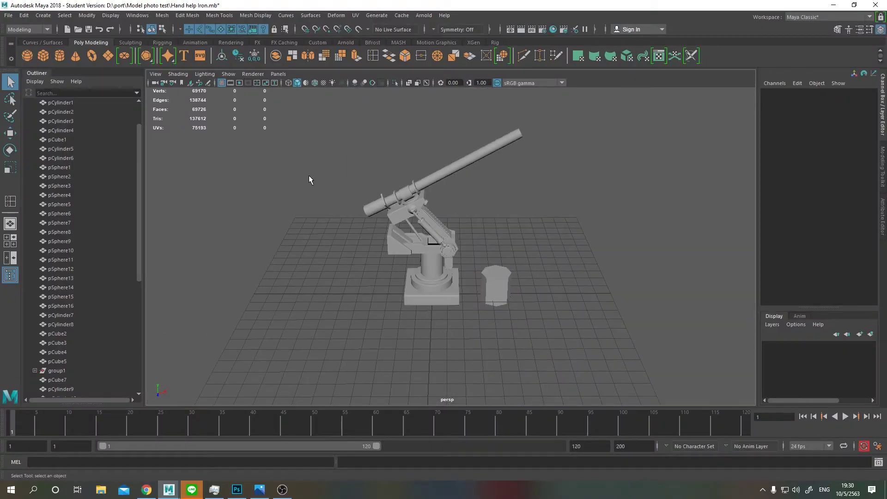
# Create a new polygon box and orbit down to look at it beside the base
pyautogui.click(76, 60)
pyautogui.hotkey('alt', 'Tab')
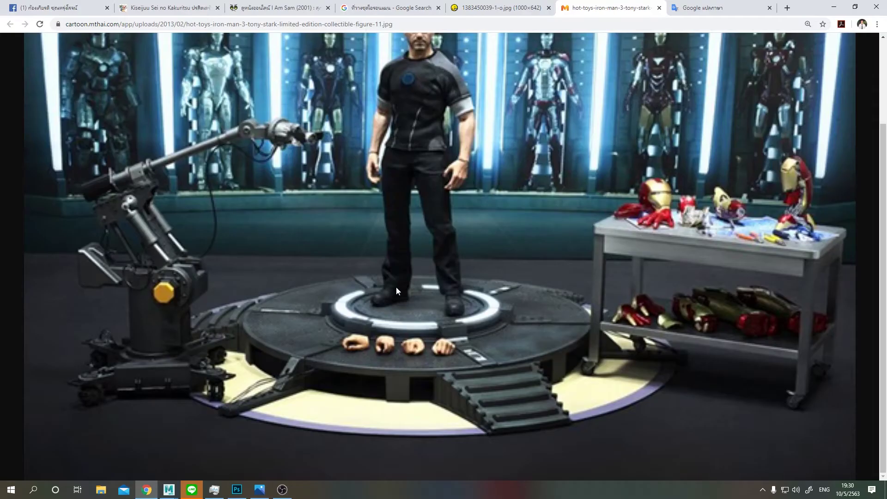
pyautogui.hotkey('alt', 'Tab')
pyautogui.moveTo(398, 286); pyautogui.dragTo(478, 330)
pyautogui.moveTo(479, 330); pyautogui.dragTo(467, 319)
pyautogui.moveTo(467, 319); pyautogui.dragTo(416, 359)
# Insert edge loops across the flat box
pyautogui.click(434, 262)
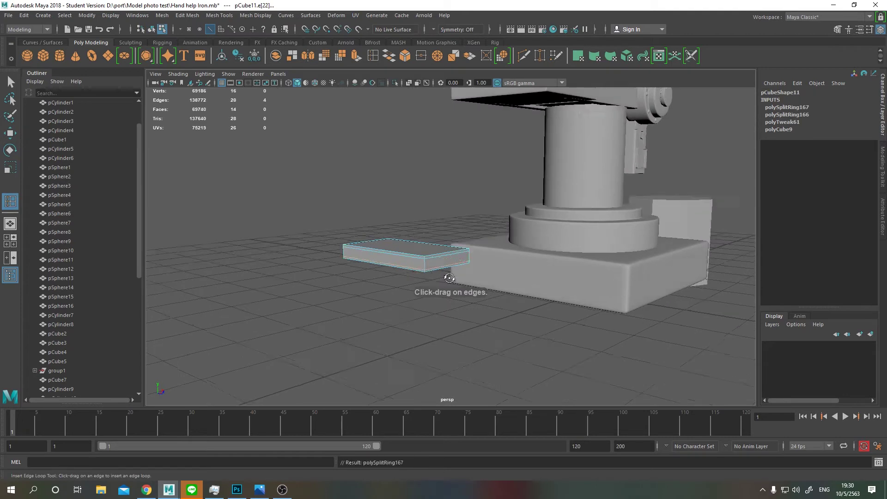
pyautogui.scroll(3)
pyautogui.moveTo(439, 287); pyautogui.dragTo(422, 243)
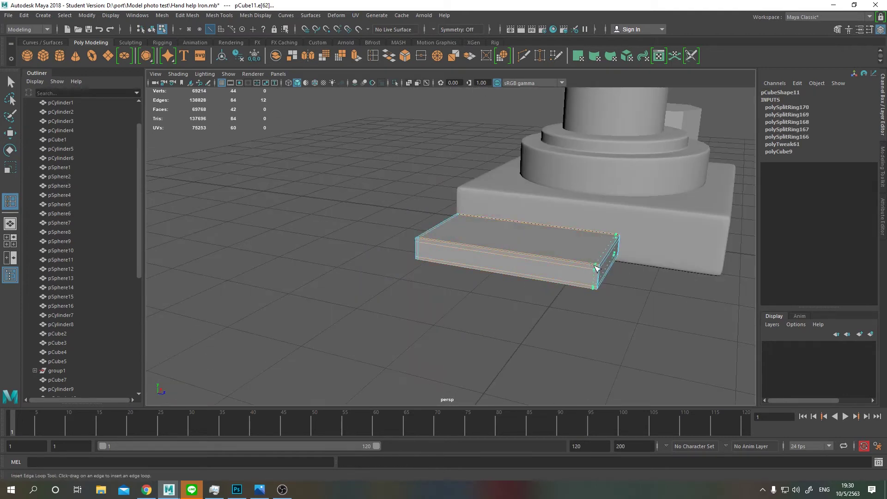
pyautogui.moveTo(438, 224); pyautogui.dragTo(478, 209)
# Move and rotate the slab to a corner of the base and lower it onto it
pyautogui.press('r')
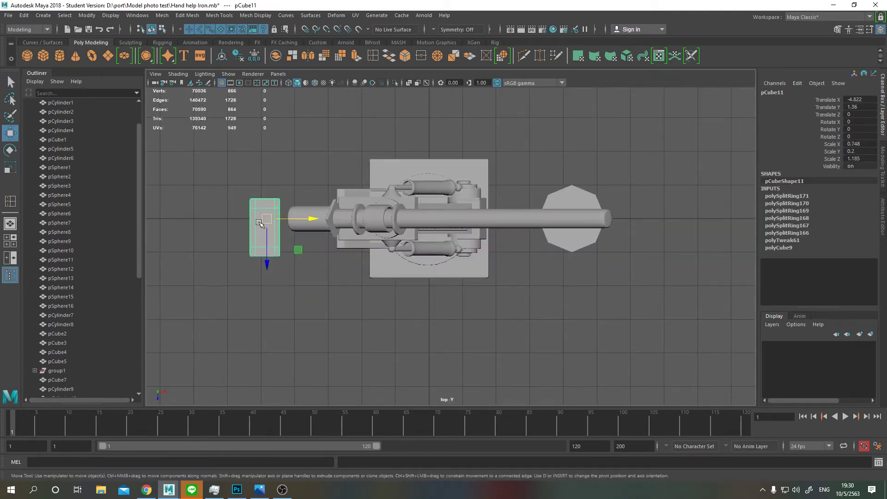
pyautogui.press('e')
pyautogui.moveTo(259, 224); pyautogui.dragTo(482, 72)
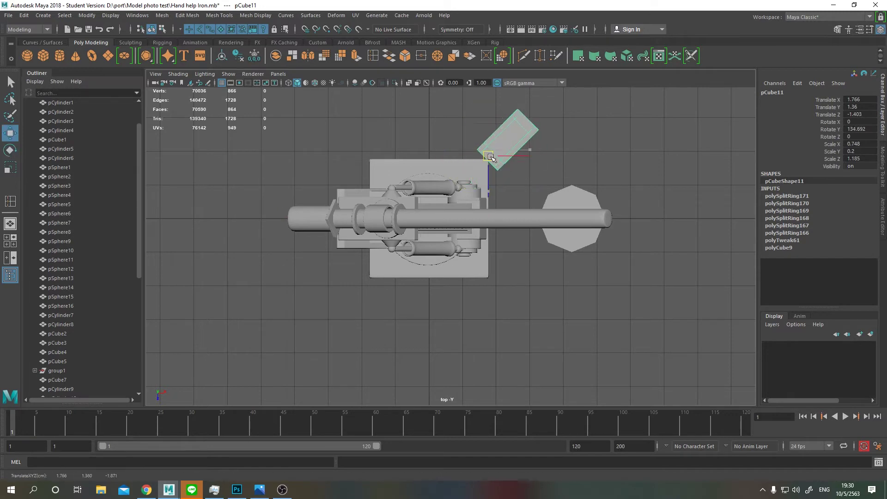
pyautogui.moveTo(629, 247); pyautogui.dragTo(462, 259)
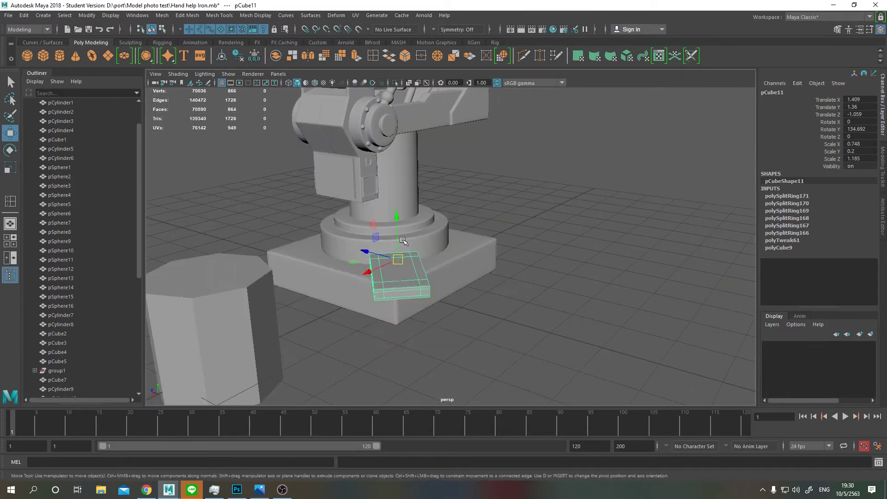
pyautogui.moveTo(407, 259); pyautogui.dragTo(406, 295)
pyautogui.scroll(-3)
pyautogui.moveTo(462, 259); pyautogui.dragTo(458, 269)
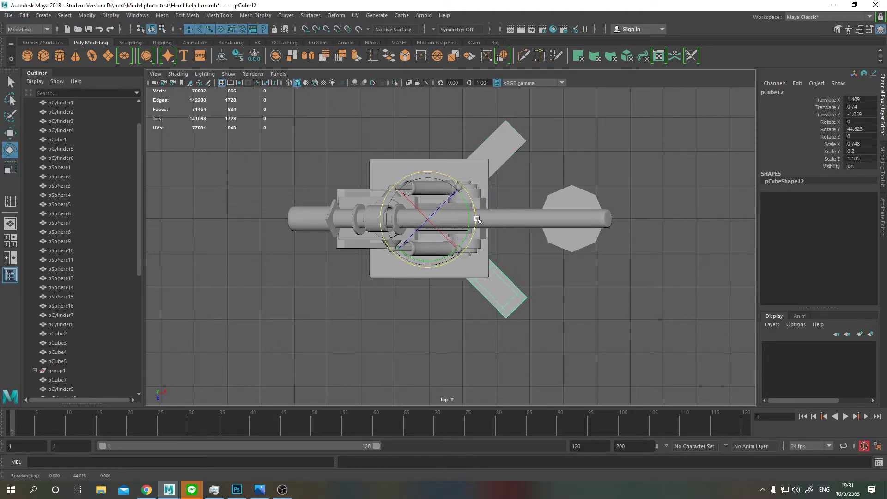
# Rotate the duplicated feet about 45° to the other corners, save, and reopen the reference photo
pyautogui.moveTo(477, 215); pyautogui.dragTo(433, 265)
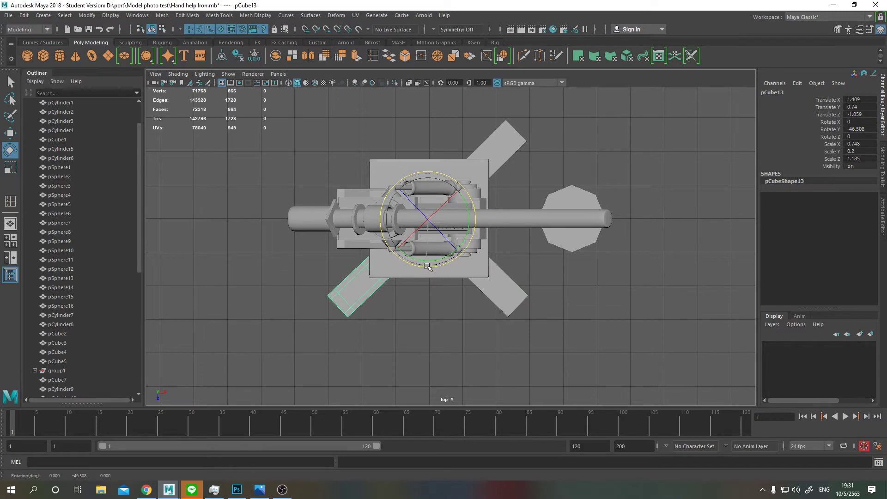
pyautogui.press('q')
pyautogui.press('space')
pyautogui.press('space')
pyautogui.scroll(3)
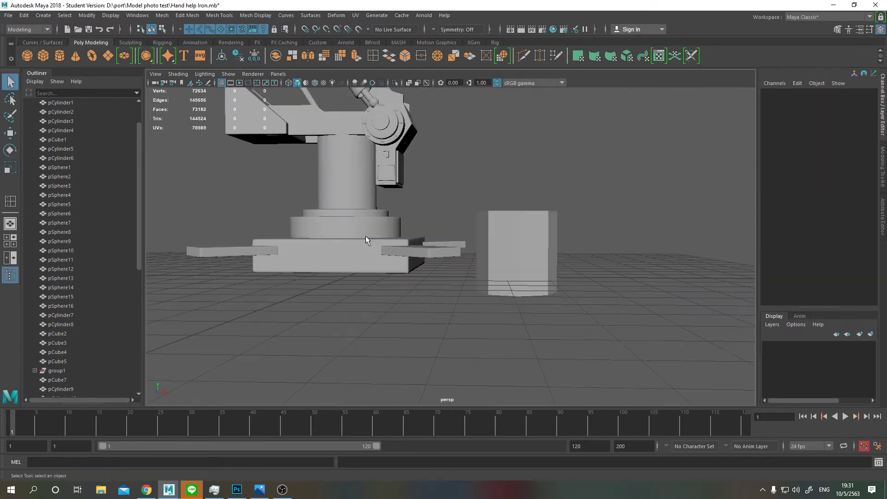
pyautogui.press('space')
pyautogui.press('space')
pyautogui.press('space')
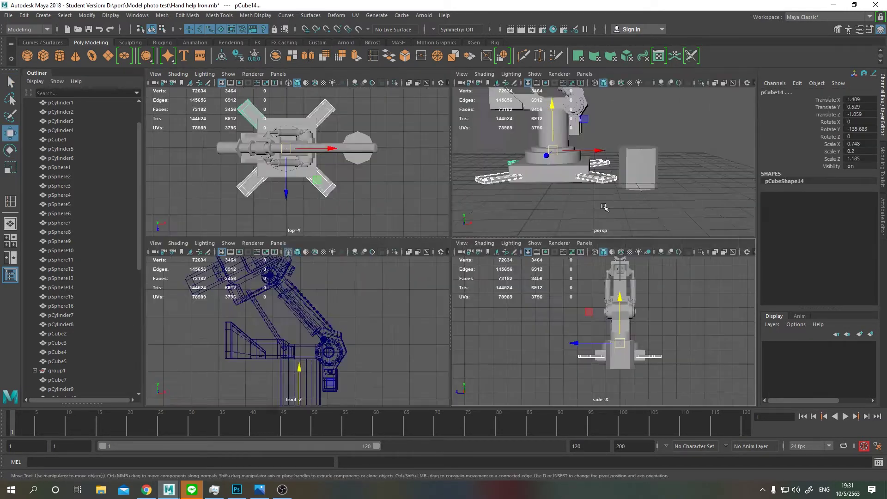
pyautogui.press('space')
pyautogui.hotkey('ctrl', 's')
pyautogui.hotkey('alt', 'Tab')
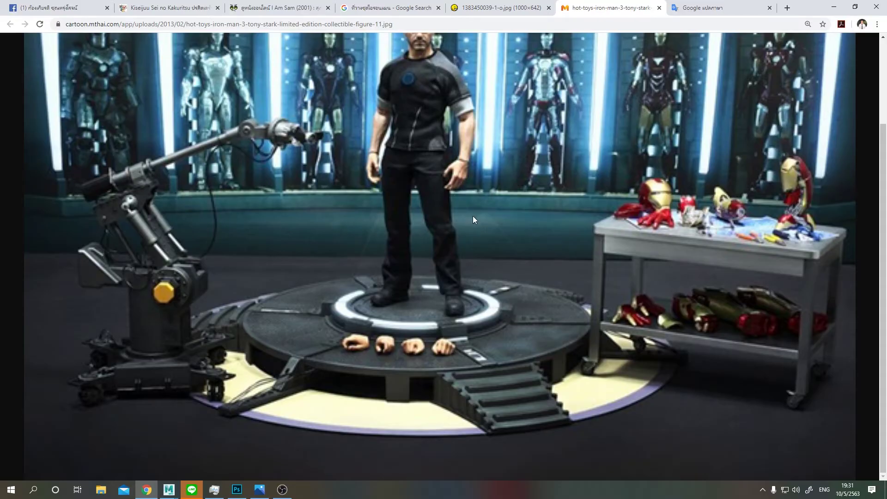
# Rotate the small cylinder upright on its X axis and frame it in the view
pyautogui.hotkey('alt', 'Tab')
pyautogui.click(470, 256)
pyautogui.press('e')
pyautogui.click(853, 122)
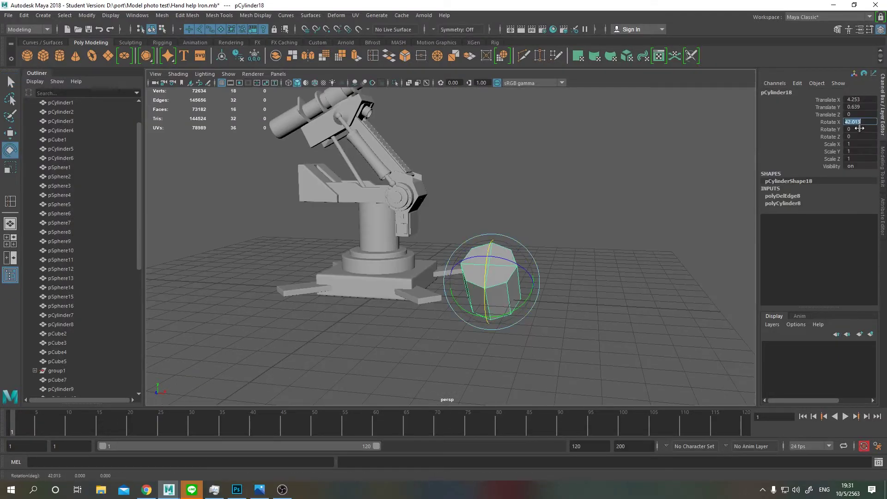
pyautogui.press('f')
pyautogui.press('q')
pyautogui.scroll(3)
pyautogui.press('F11')
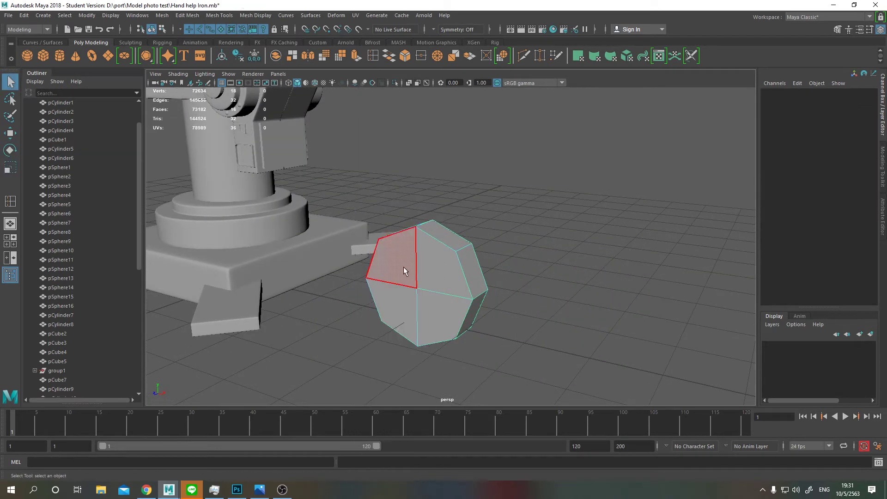
pyautogui.click(404, 271)
pyautogui.moveTo(403, 271); pyautogui.dragTo(461, 253)
pyautogui.press('space')
pyautogui.press('space')
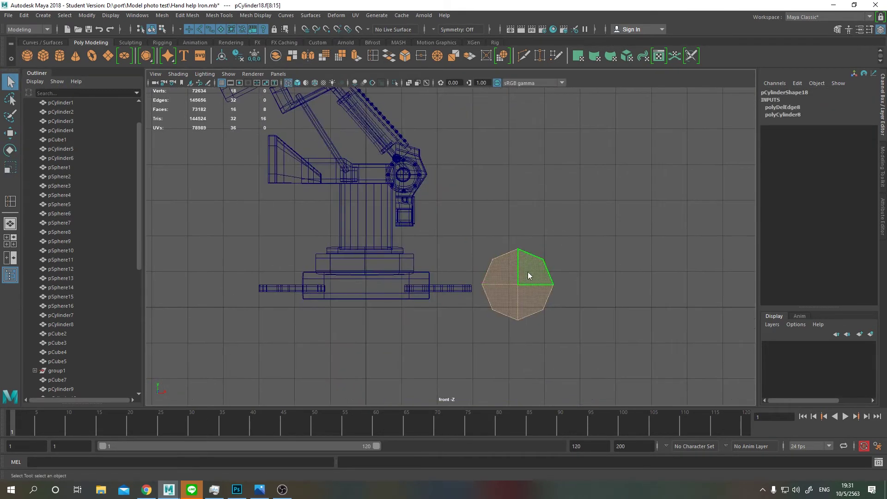
# Move the cylinder next to the base and raise the support feet slightly
pyautogui.press('F8')
pyautogui.press('w')
pyautogui.moveTo(514, 287); pyautogui.dragTo(470, 293)
pyautogui.click(299, 289)
pyautogui.moveTo(366, 225); pyautogui.dragTo(366, 218)
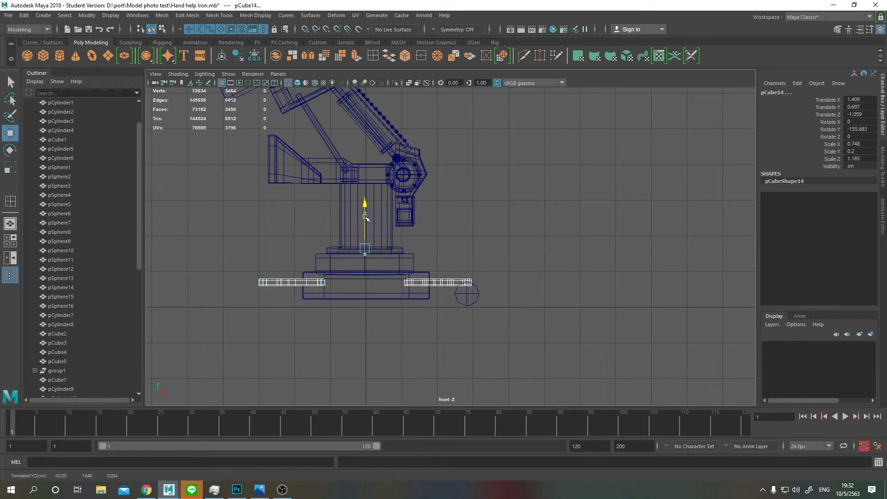
# Scale the cylinder and check it against the support feet across the viewports
pyautogui.click(466, 294)
pyautogui.press('r')
pyautogui.press('space')
pyautogui.press('space')
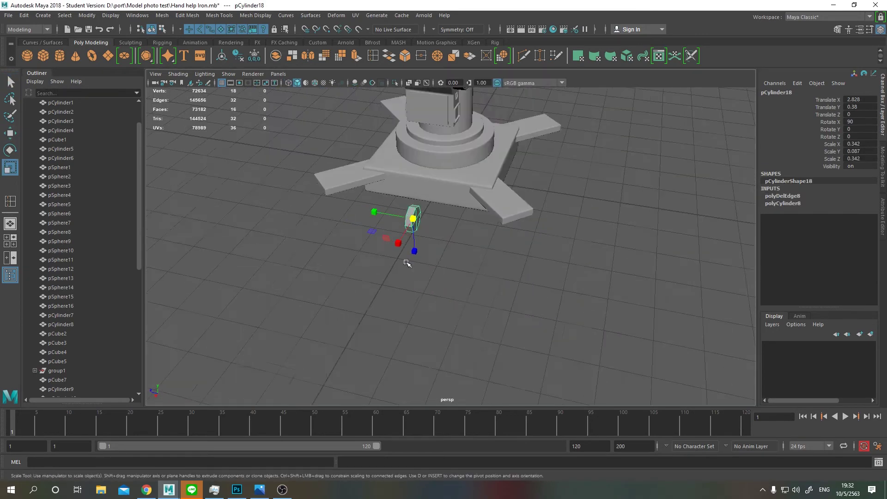
pyautogui.scroll(-3)
pyautogui.press('space')
pyautogui.press('space')
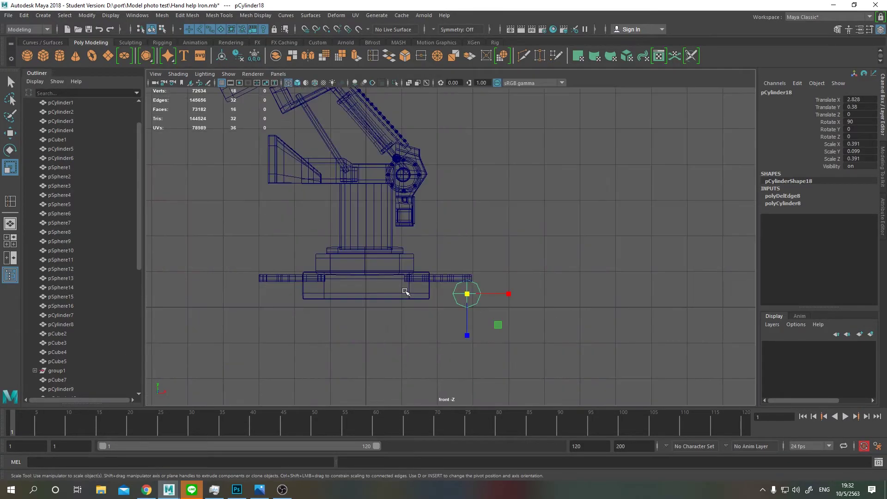
pyautogui.press('q')
pyautogui.click(403, 282)
pyautogui.press('space')
pyautogui.press('space')
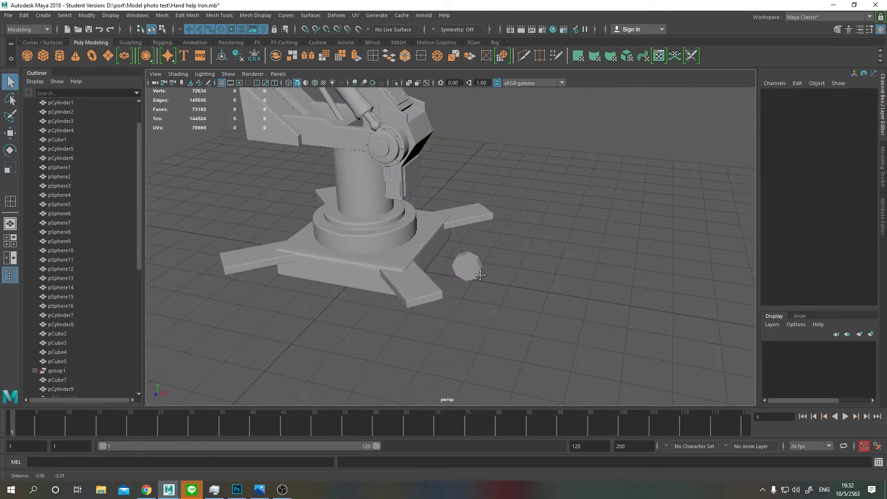
pyautogui.scroll(3)
pyautogui.press('q')
# Extrude the cylinder's end-cap faces slightly inward to hollow it into a ring
pyautogui.press('F11')
pyautogui.click(451, 268)
pyautogui.moveTo(451, 268); pyautogui.dragTo(489, 279)
pyautogui.hotkey('ctrl', 'e')
pyautogui.hotkey('ctrl', 'z')
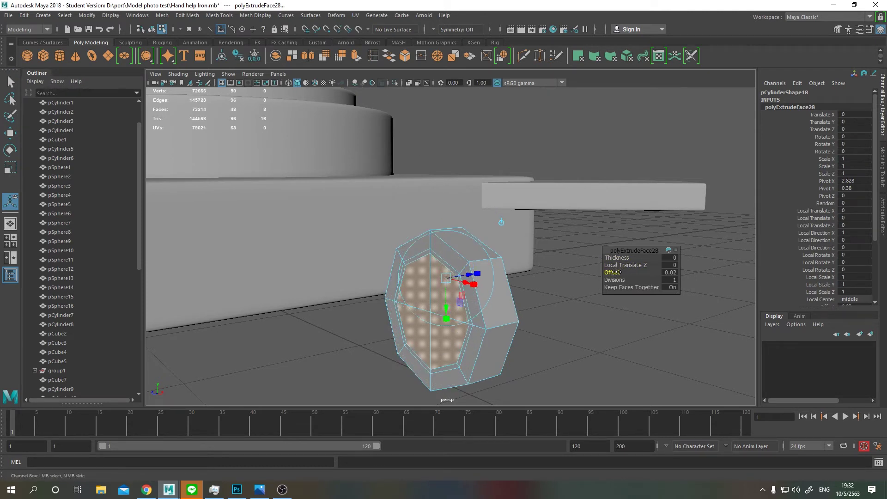
pyautogui.moveTo(624, 266); pyautogui.dragTo(625, 265)
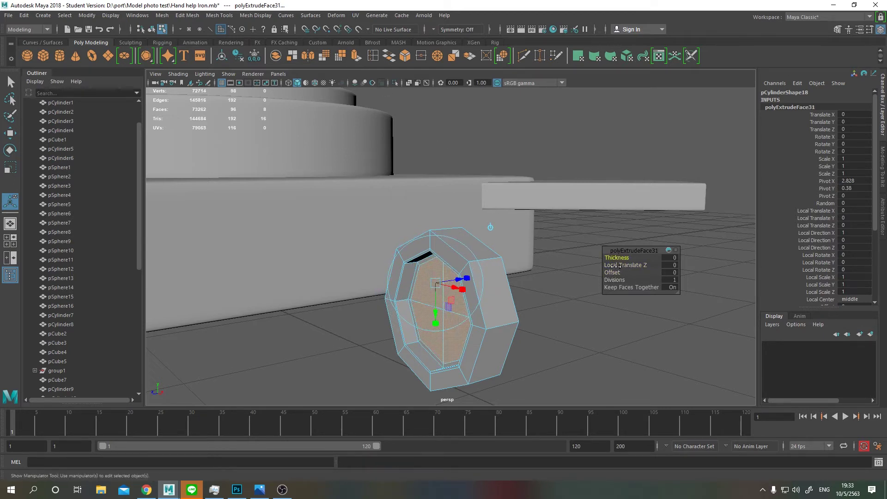
pyautogui.scroll(3)
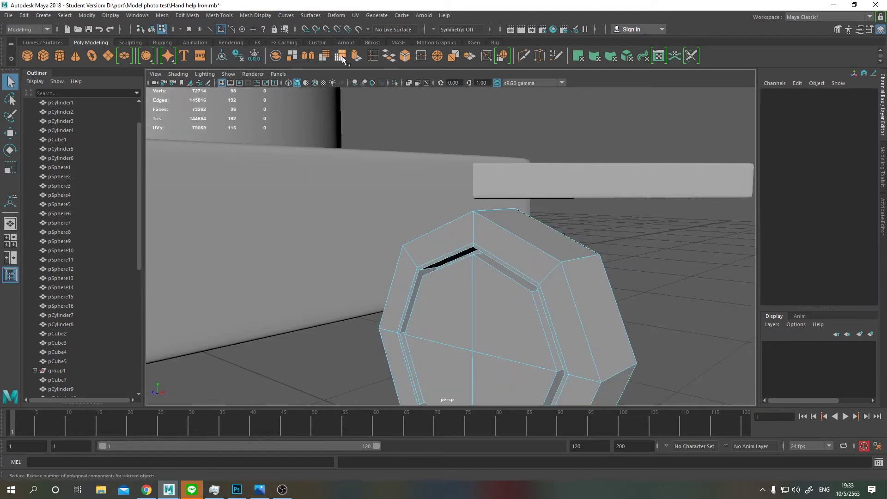
pyautogui.scroll(3)
# Insert support edge loops around the octagonal ring's rim and ends
pyautogui.click(400, 292)
pyautogui.moveTo(400, 293); pyautogui.dragTo(581, 274)
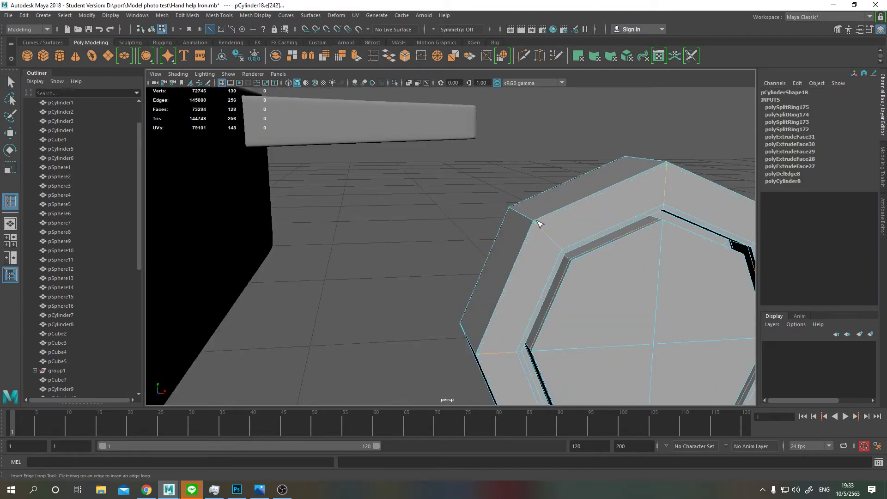
pyautogui.moveTo(561, 249); pyautogui.dragTo(327, 205)
pyautogui.click(387, 285)
pyautogui.click(439, 285)
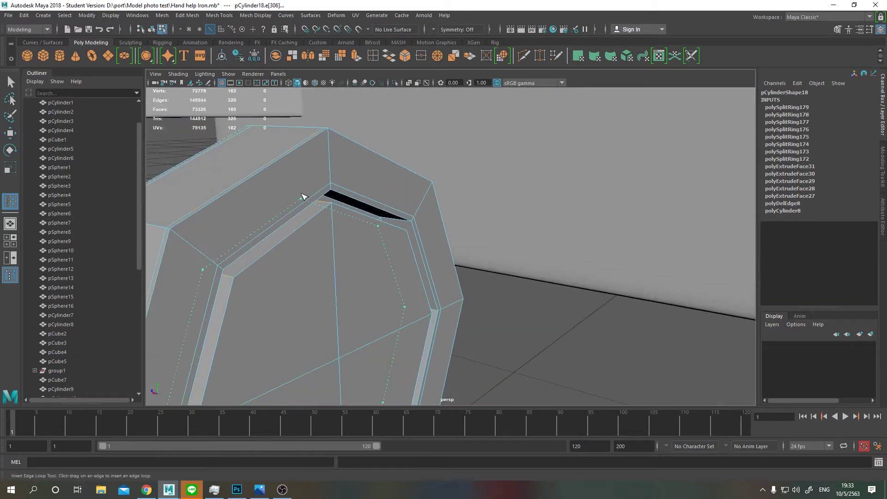
pyautogui.click(332, 142)
pyautogui.moveTo(332, 142); pyautogui.dragTo(348, 185)
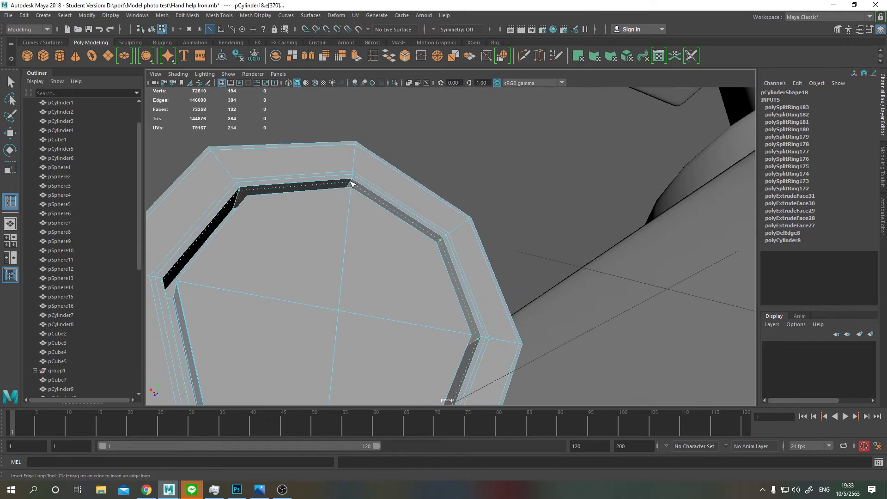
pyautogui.click(348, 184)
pyautogui.click(235, 225)
pyautogui.scroll(-3)
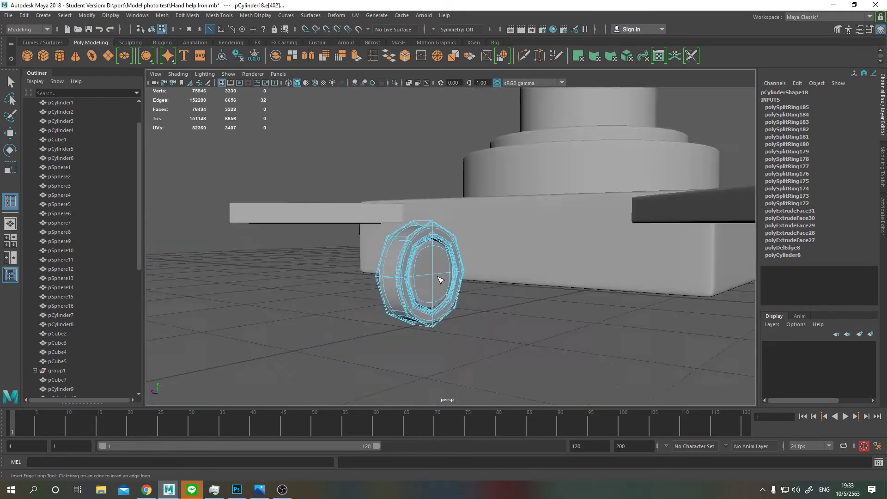
pyautogui.moveTo(440, 277); pyautogui.dragTo(610, 192)
# In top view, place the wheel under the lower-left leg and duplicate it
pyautogui.press('q')
pyautogui.press('space')
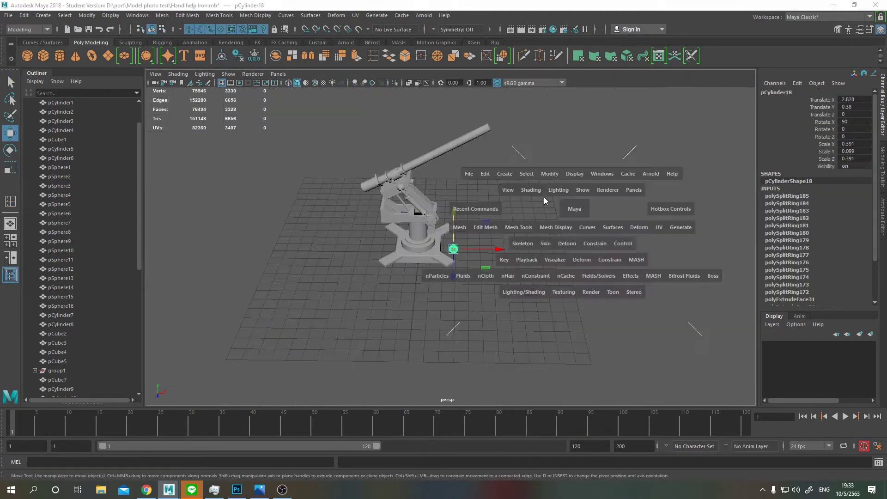
pyautogui.moveTo(544, 197); pyautogui.dragTo(544, 157)
pyautogui.press('w')
pyautogui.press('e')
pyautogui.moveTo(526, 221); pyautogui.dragTo(525, 341)
pyautogui.hotkey('ctrl', 'd')
pyautogui.moveTo(516, 308); pyautogui.dragTo(376, 326)
# Duplicate, move and rotate wheel copies onto the upper-left and upper-right leg ends
pyautogui.press('e')
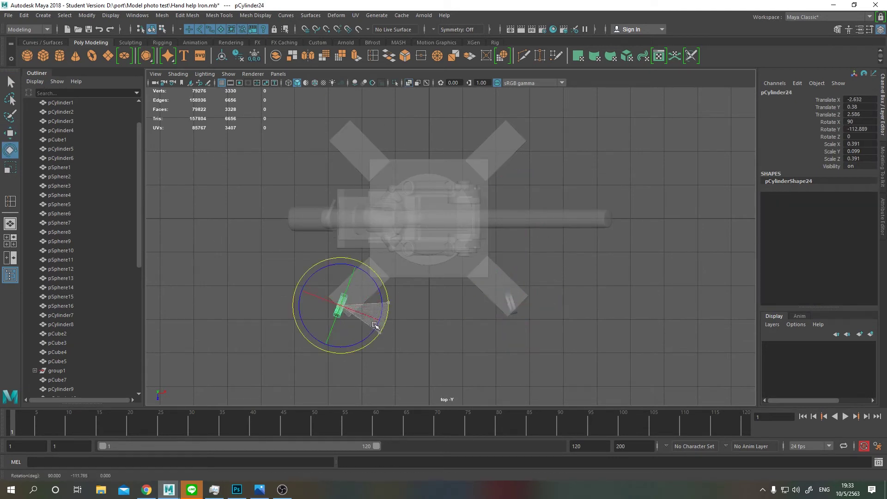
pyautogui.hotkey('ctrl', 'd')
pyautogui.press('w')
pyautogui.moveTo(339, 297); pyautogui.dragTo(326, 143)
pyautogui.moveTo(389, 137); pyautogui.dragTo(370, 111)
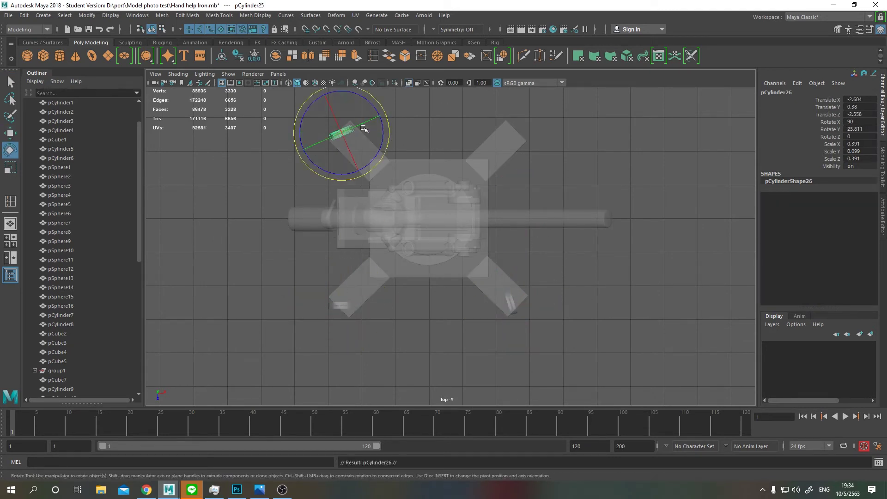
pyautogui.hotkey('ctrl', 'd')
pyautogui.press('w')
pyautogui.moveTo(511, 133); pyautogui.dragTo(514, 133)
pyautogui.press('e')
pyautogui.moveTo(546, 144); pyautogui.dragTo(515, 84)
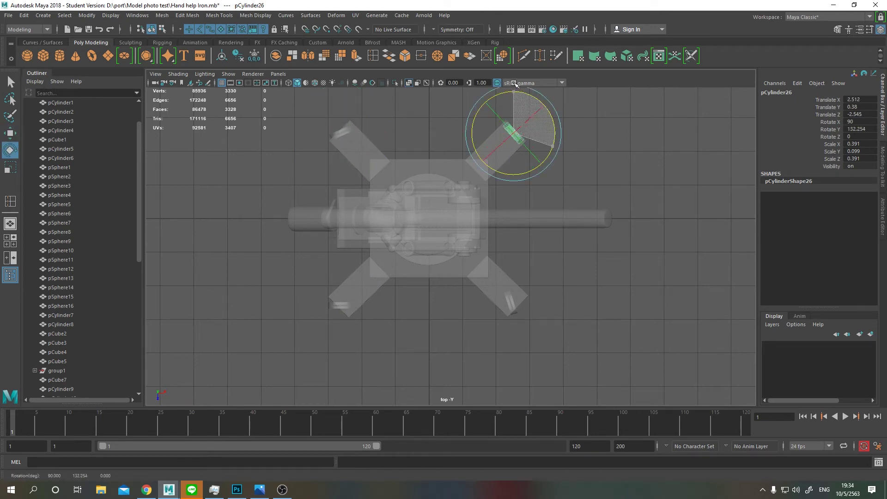
pyautogui.moveTo(467, 116); pyautogui.dragTo(546, 139)
# Return to perspective and inspect the caster wheels around the base
pyautogui.press('space')
pyautogui.press('space')
pyautogui.press('q')
pyautogui.click(501, 179)
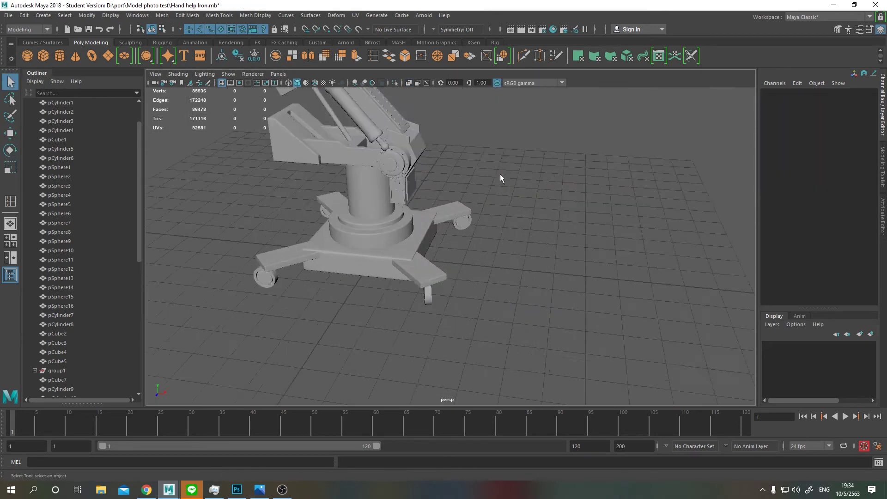
pyautogui.moveTo(558, 273); pyautogui.dragTo(485, 307)
pyautogui.click(348, 292)
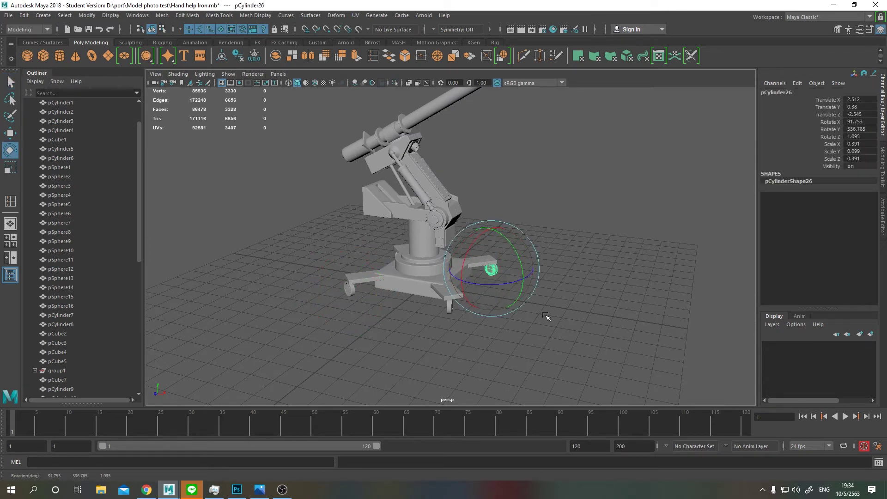
pyautogui.click(501, 279)
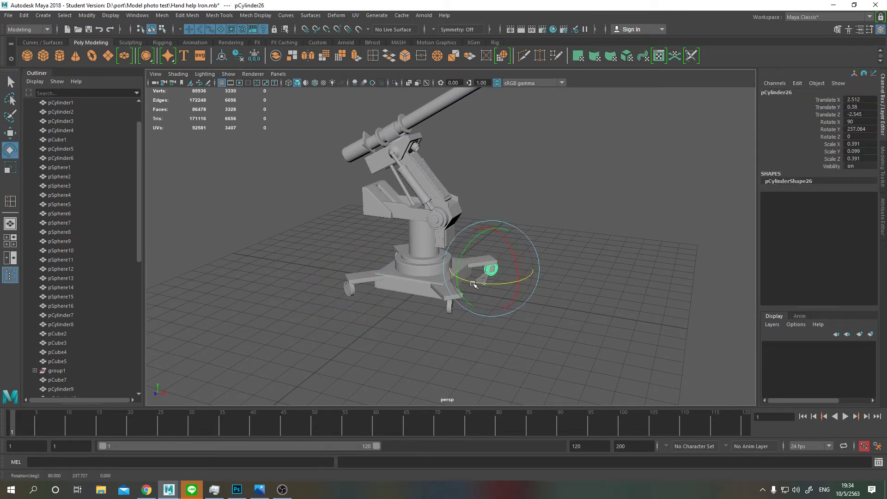
pyautogui.press('q')
pyautogui.click(553, 268)
pyautogui.moveTo(553, 268); pyautogui.dragTo(505, 226)
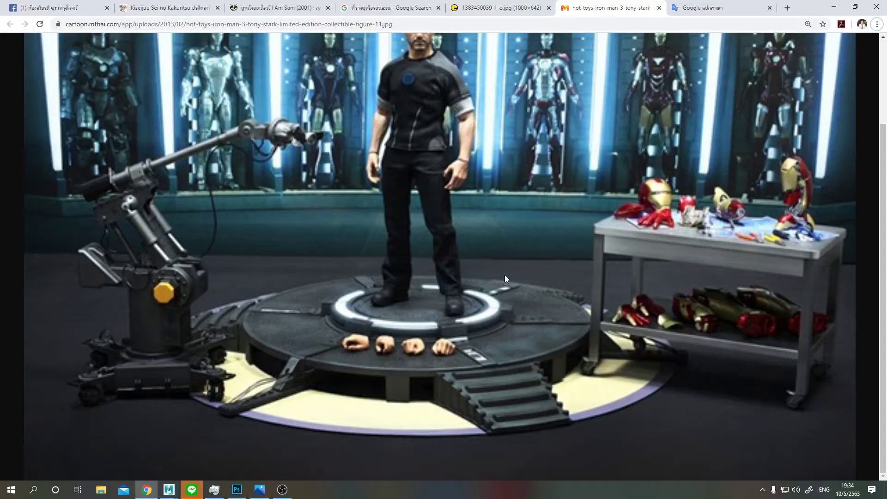
# Create a cube, scale it into a long thin block, and raise it under the base
pyautogui.moveTo(531, 199); pyautogui.dragTo(553, 223)
pyautogui.click(43, 55)
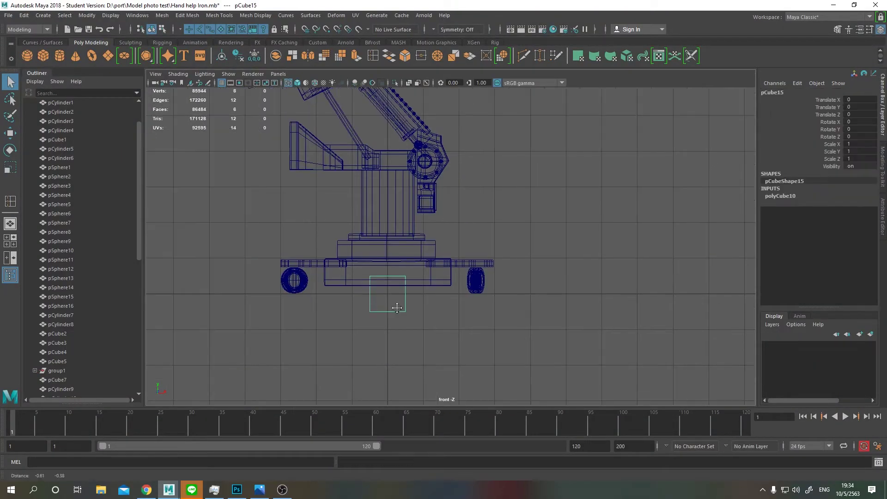
pyautogui.press('r')
pyautogui.moveTo(396, 301); pyautogui.dragTo(370, 284)
pyautogui.press('space')
pyautogui.press('space')
pyautogui.press('r')
pyautogui.moveTo(369, 244); pyautogui.dragTo(341, 243)
pyautogui.press('w')
pyautogui.moveTo(412, 217); pyautogui.dragTo(413, 213)
pyautogui.press('space')
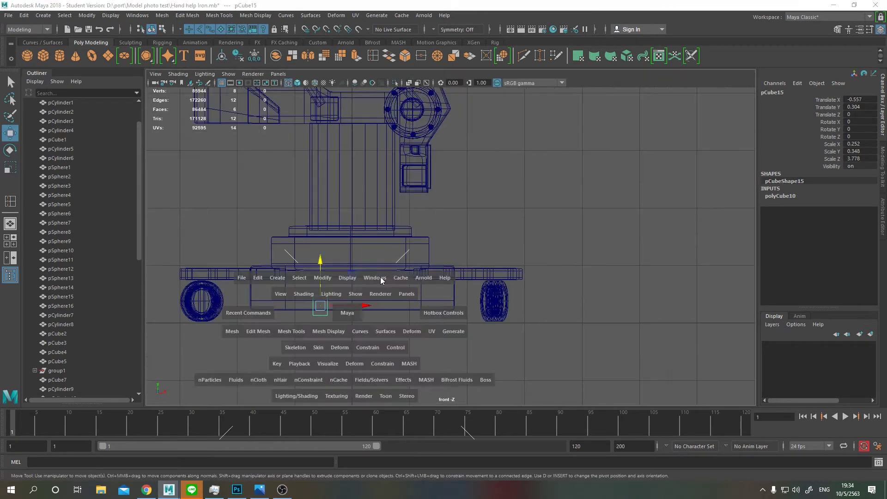
pyautogui.press('space')
pyautogui.press('f')
# Add edge loops near the block's edges and orbit to review the whole model
pyautogui.click(303, 330)
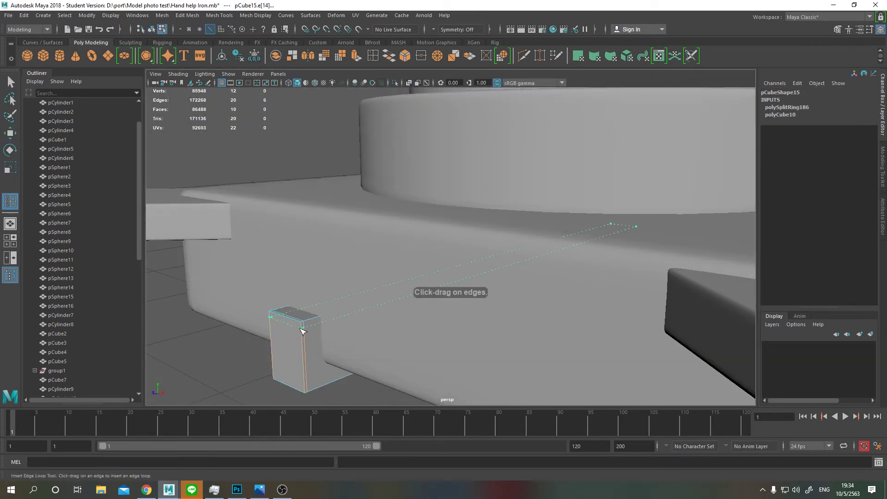
pyautogui.click(304, 326)
pyautogui.moveTo(304, 326); pyautogui.dragTo(492, 301)
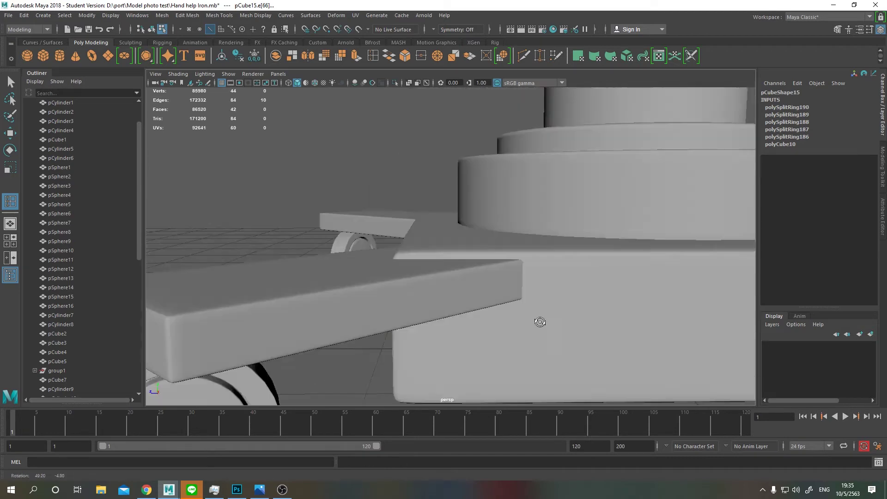
pyautogui.press('a')
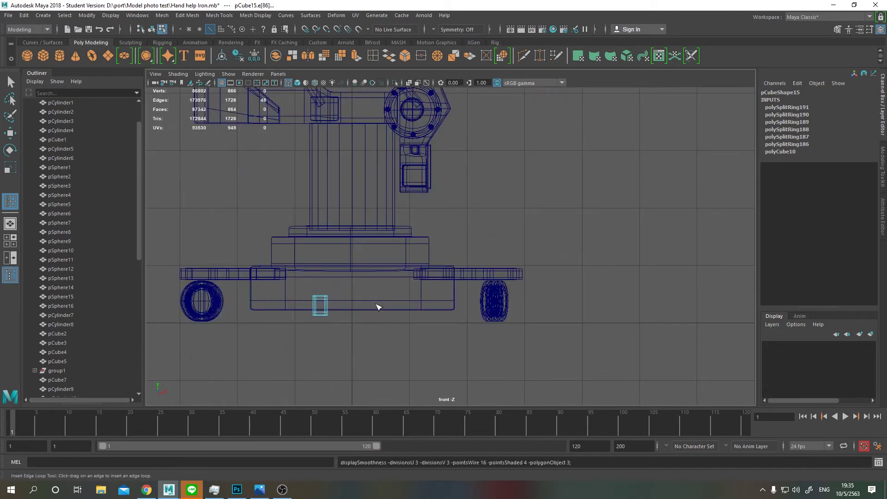
pyautogui.press('q')
pyautogui.click(324, 326)
pyautogui.moveTo(357, 321); pyautogui.dragTo(245, 170)
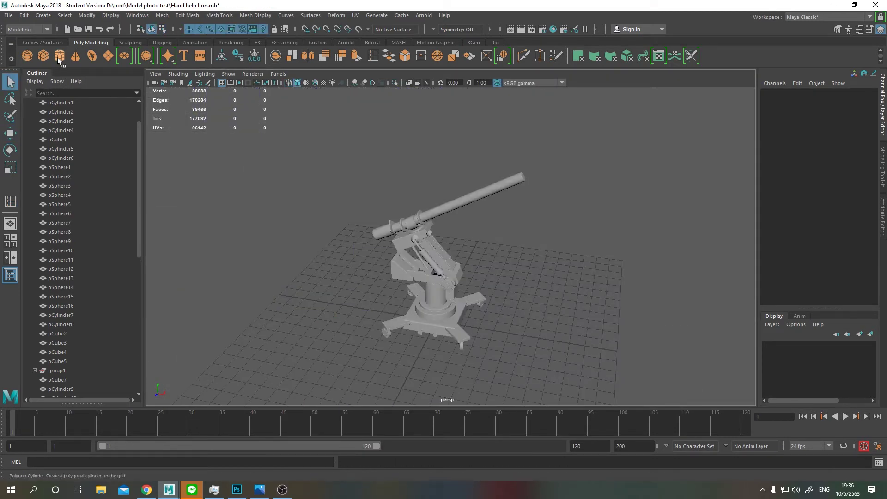
# Create a polygon cylinder and rotate it 90° on the X axis
pyautogui.click(60, 56)
pyautogui.press('w')
pyautogui.scroll(3)
pyautogui.press('e')
pyautogui.moveTo(324, 278); pyautogui.dragTo(260, 206)
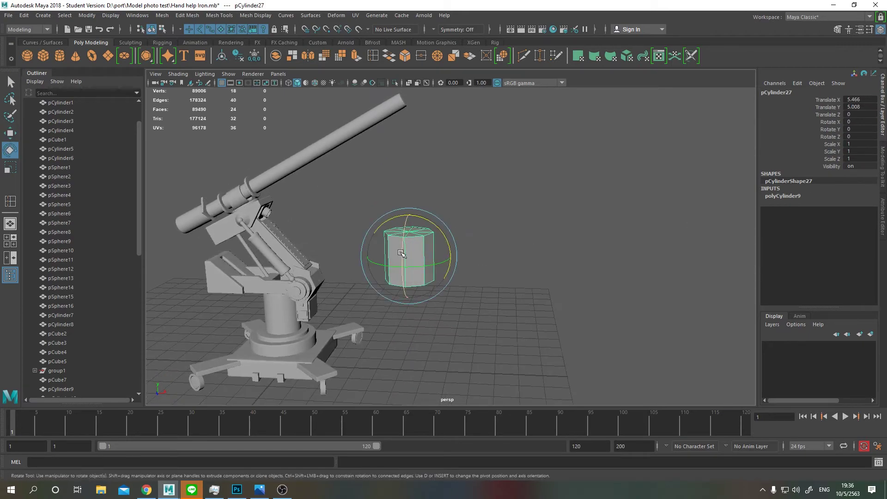
pyautogui.moveTo(370, 240); pyautogui.dragTo(384, 287)
pyautogui.write('90')
pyautogui.press('Return')
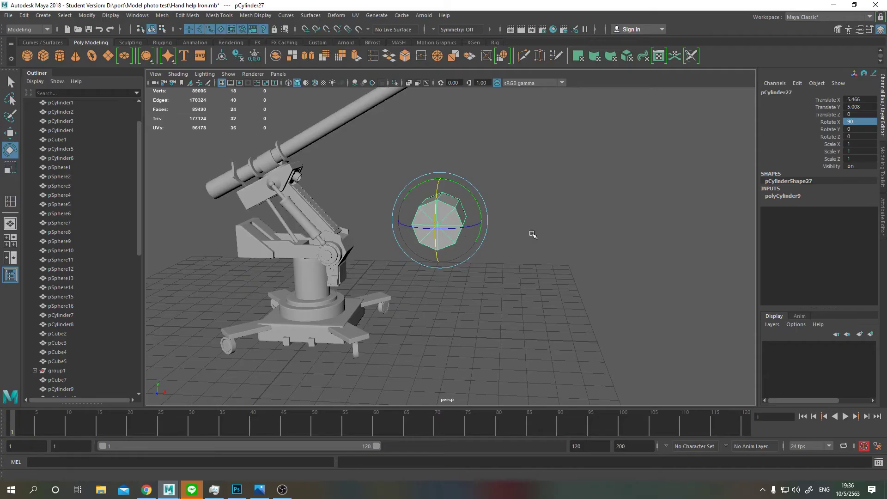
pyautogui.press('space')
pyautogui.press('space')
# Duplicate the cylinder, then move and scale the copy onto the arm's tip
pyautogui.hotkey('ctrl', 'd')
pyautogui.scroll(-3)
pyautogui.press('w')
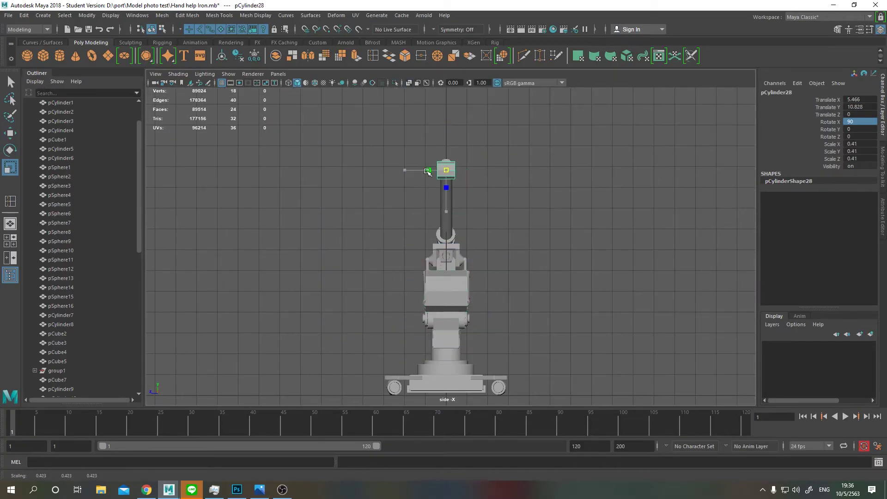
pyautogui.moveTo(446, 185); pyautogui.dragTo(446, 157)
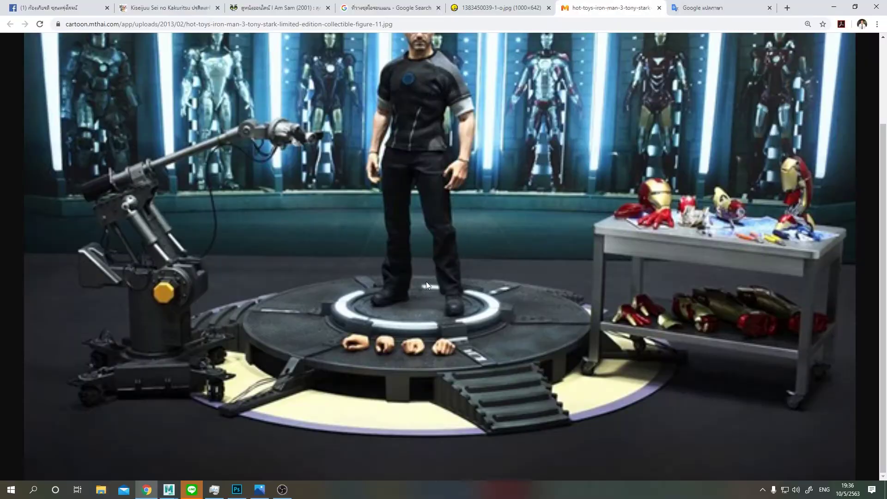
pyautogui.press('r')
pyautogui.moveTo(428, 256); pyautogui.dragTo(424, 268)
pyautogui.moveTo(467, 241); pyautogui.dragTo(375, 70)
pyautogui.scroll(3)
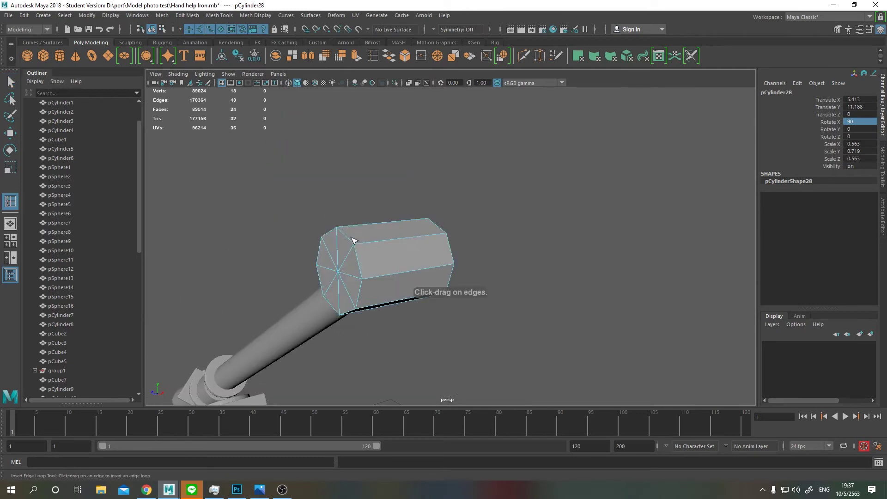
# Add an edge loop to the cylinder head and delete an extra cap edge
pyautogui.click(453, 239)
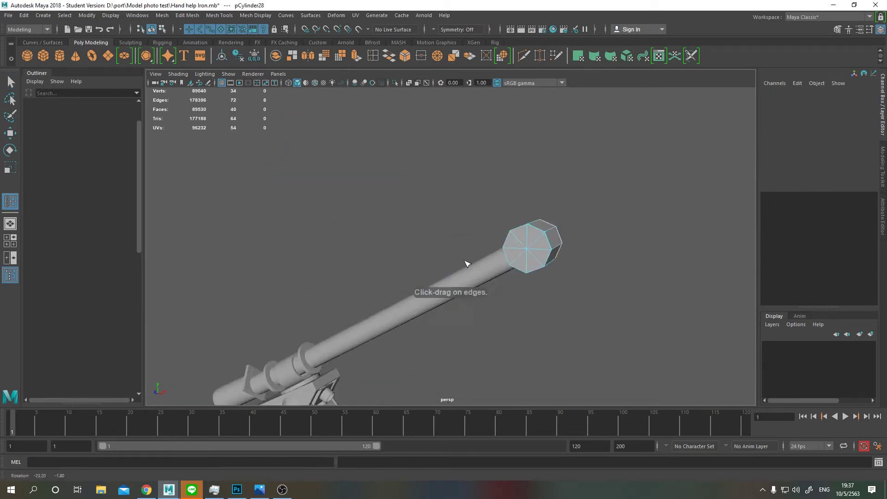
pyautogui.moveTo(467, 262); pyautogui.dragTo(514, 191)
pyautogui.press('q')
pyautogui.press('4')
pyautogui.rightClick(427, 224)
pyautogui.moveTo(420, 223); pyautogui.dragTo(427, 197)
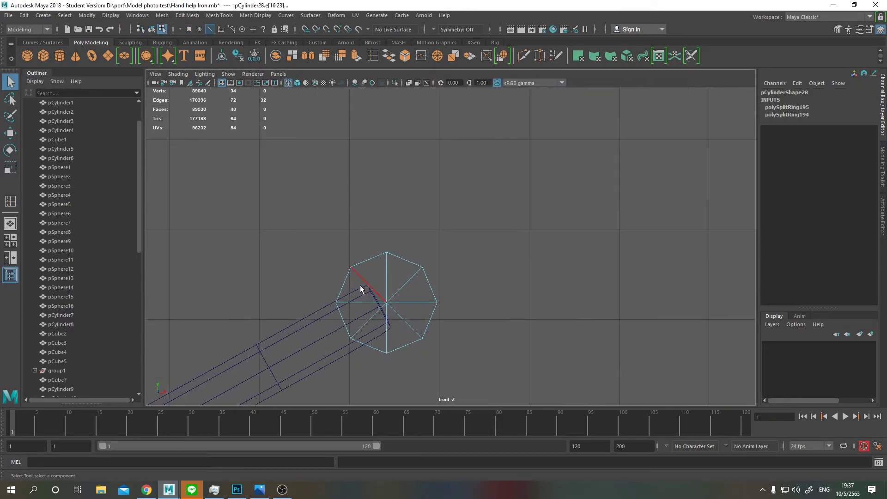
pyautogui.press('5')
pyautogui.moveTo(548, 259); pyautogui.dragTo(447, 224)
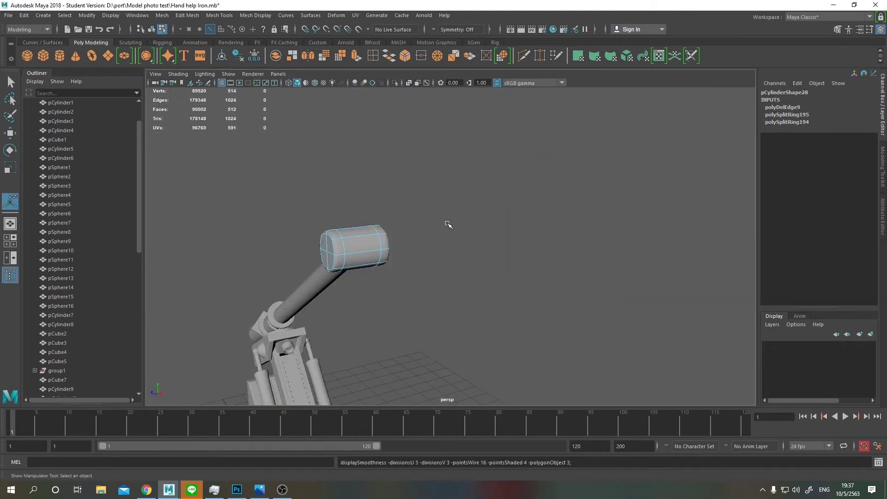
pyautogui.moveTo(588, 186); pyautogui.dragTo(463, 286)
pyautogui.click(456, 314)
# Save the scene, then duplicate the spare cylinder into a small stretched plug on the arm's head
pyautogui.hotkey('ctrl', 's')
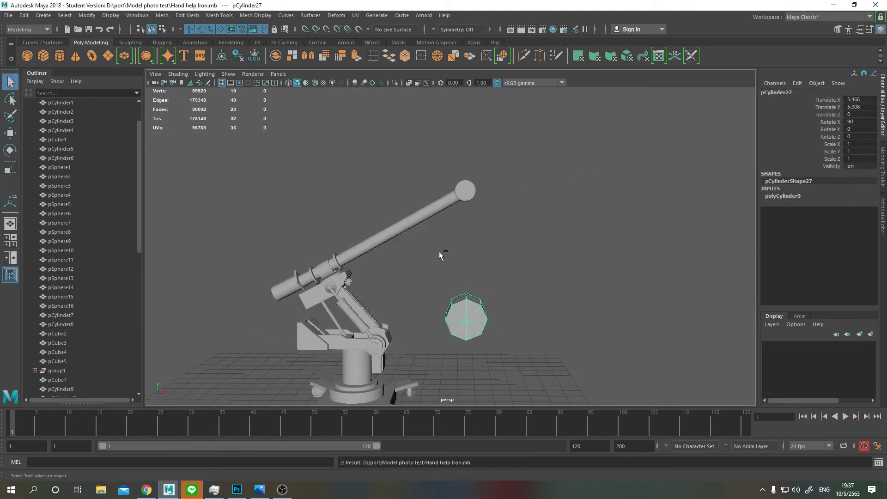
pyautogui.hotkey('ctrl', 'd')
pyautogui.press('space')
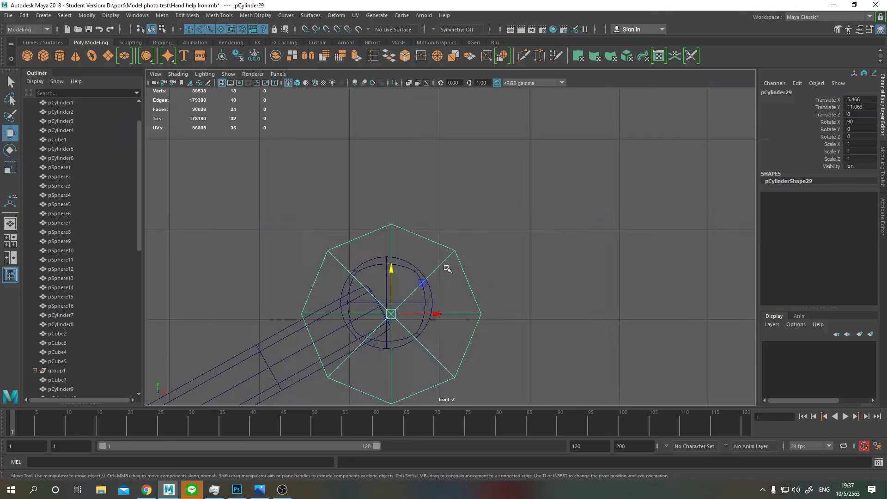
pyautogui.scroll(3)
pyautogui.moveTo(406, 273); pyautogui.dragTo(214, 266)
pyautogui.press('r')
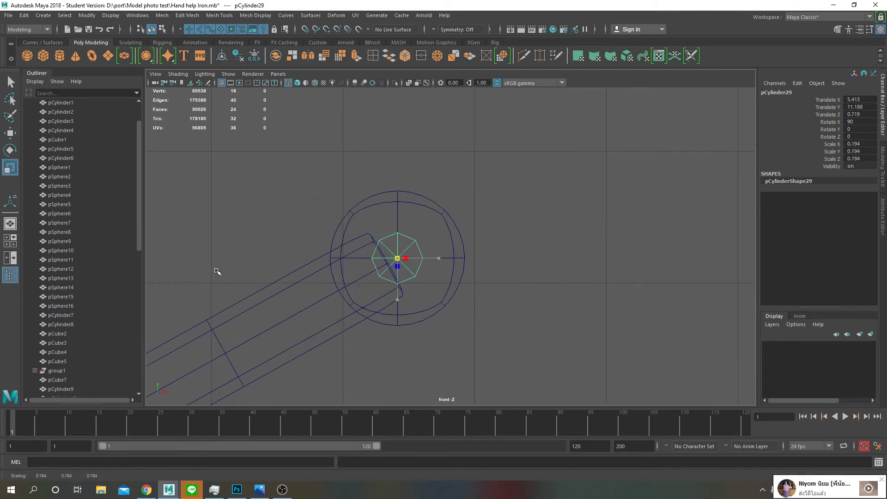
pyautogui.press('space')
pyautogui.scroll(3)
pyautogui.press('space')
pyautogui.scroll(3)
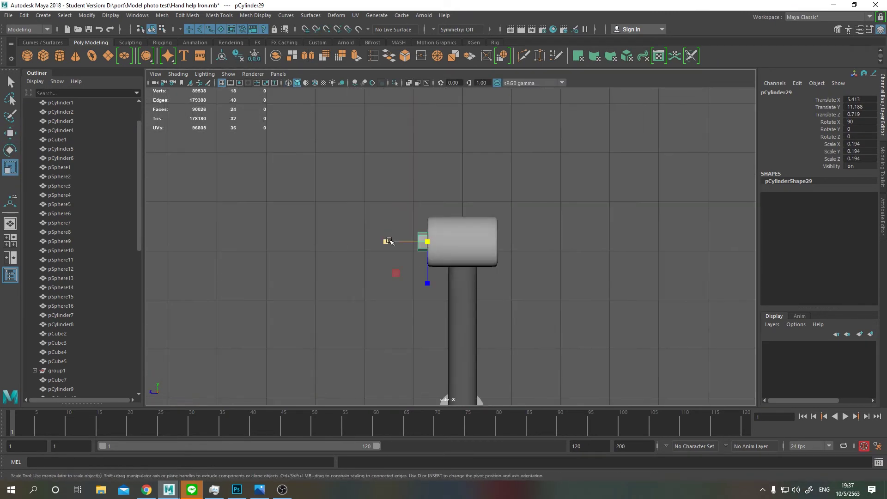
pyautogui.moveTo(422, 242); pyautogui.dragTo(426, 243)
pyautogui.press('w')
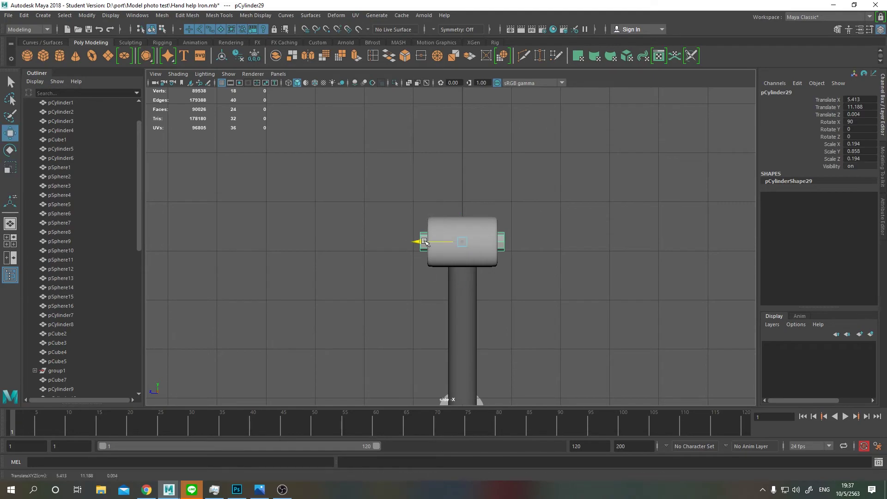
pyautogui.press('space')
# Extrude the plug's octagon cap face and inset it
pyautogui.press('f')
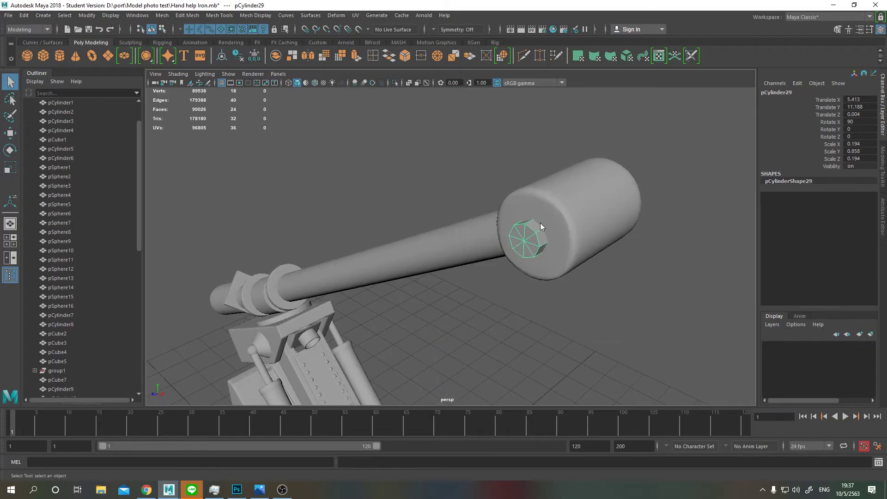
pyautogui.press('space')
pyautogui.press('F10')
pyautogui.scroll(3)
pyautogui.moveTo(436, 243); pyautogui.dragTo(452, 251)
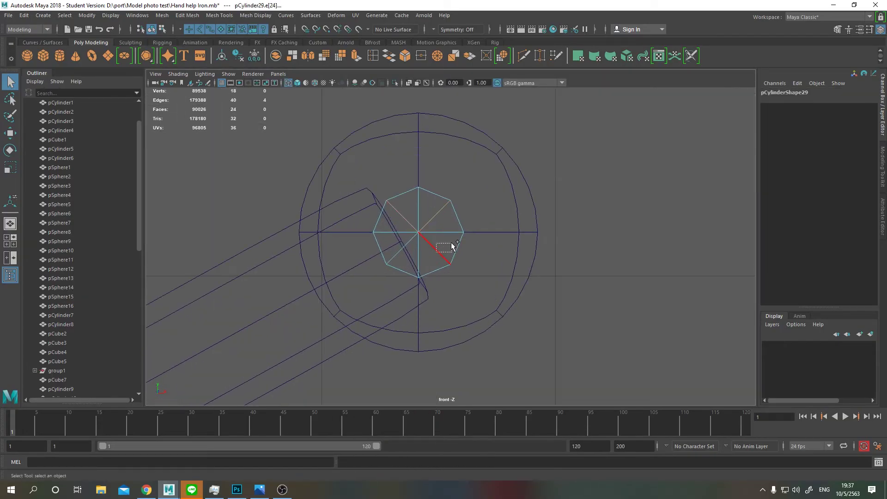
pyautogui.moveTo(417, 254); pyautogui.dragTo(440, 232)
pyautogui.click(600, 170)
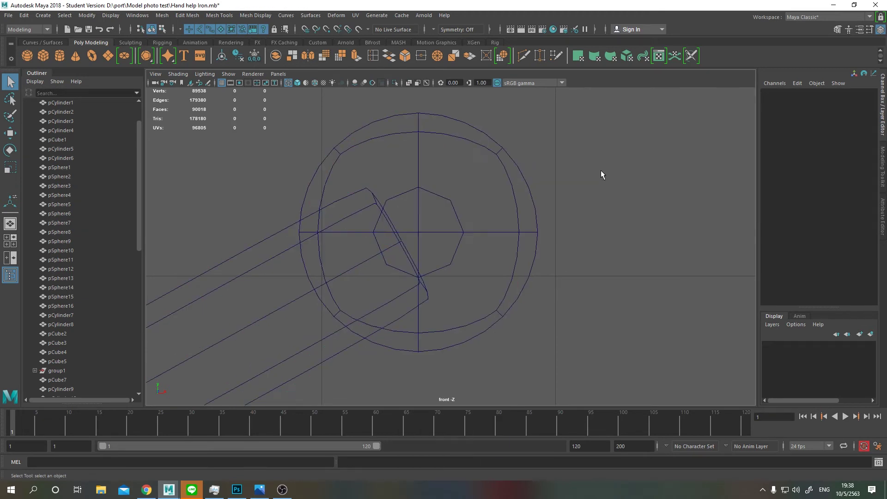
pyautogui.click(443, 198)
pyautogui.press('F11')
pyautogui.press('space')
pyautogui.press('f')
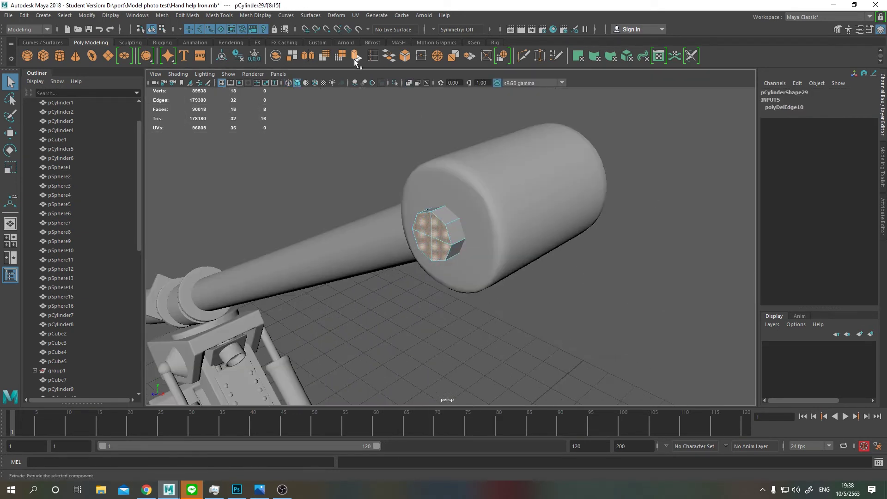
pyautogui.click(357, 56)
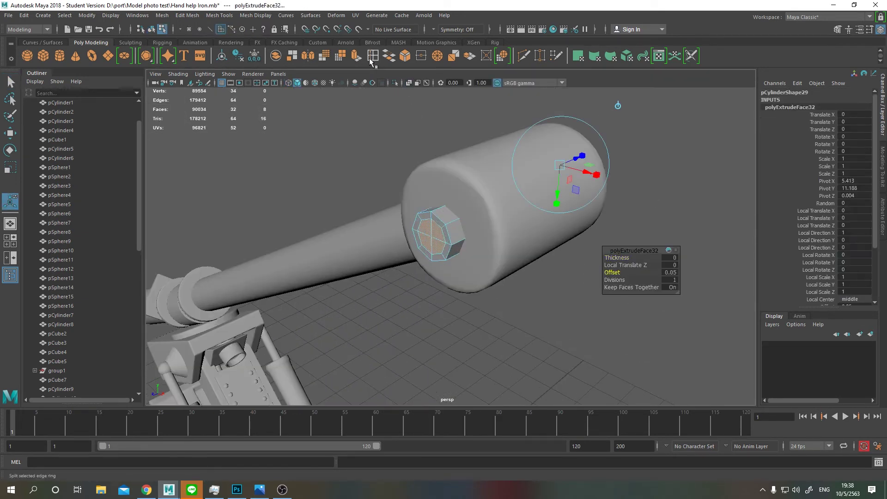
pyautogui.scroll(3)
pyautogui.scroll(-3)
pyautogui.moveTo(447, 212); pyautogui.dragTo(447, 212)
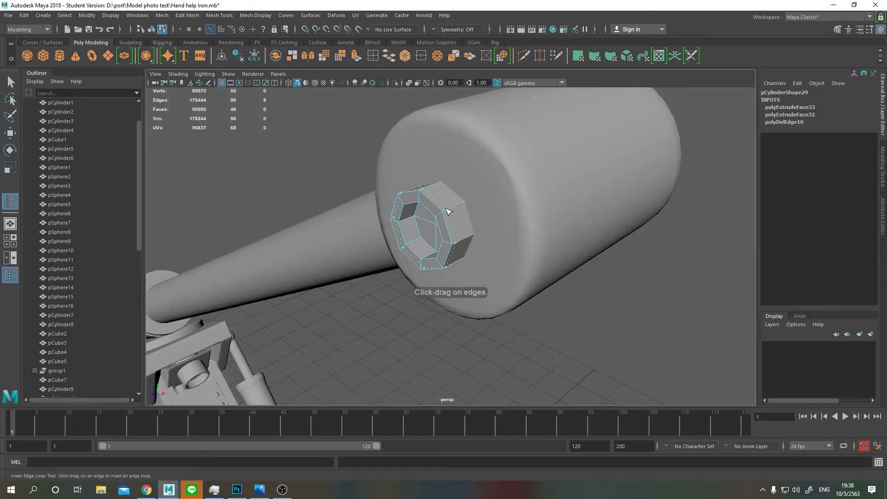
# Insert support edge loops ringing the octagon cap on the cylinder end
pyautogui.click(416, 222)
pyautogui.scroll(-3)
pyautogui.moveTo(436, 168); pyautogui.dragTo(396, 262)
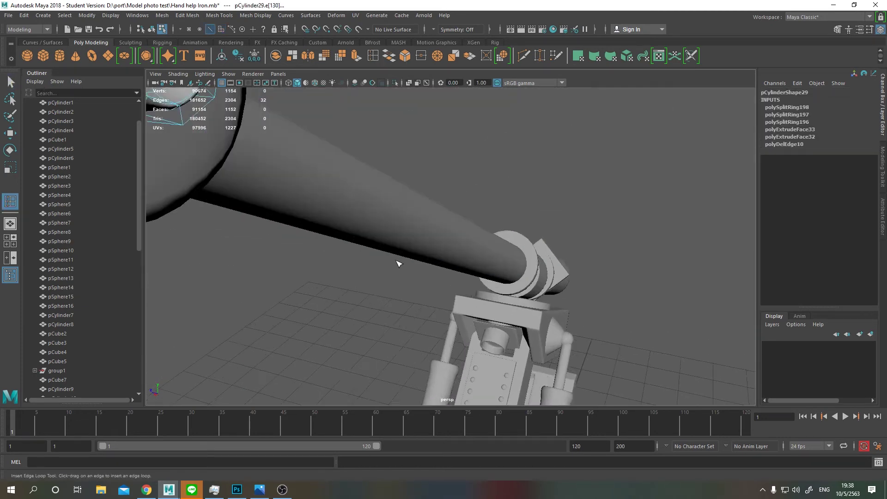
pyautogui.scroll(3)
pyautogui.click(246, 219)
pyautogui.hotkey('ctrl', 'z')
pyautogui.hotkey('ctrl', 'z')
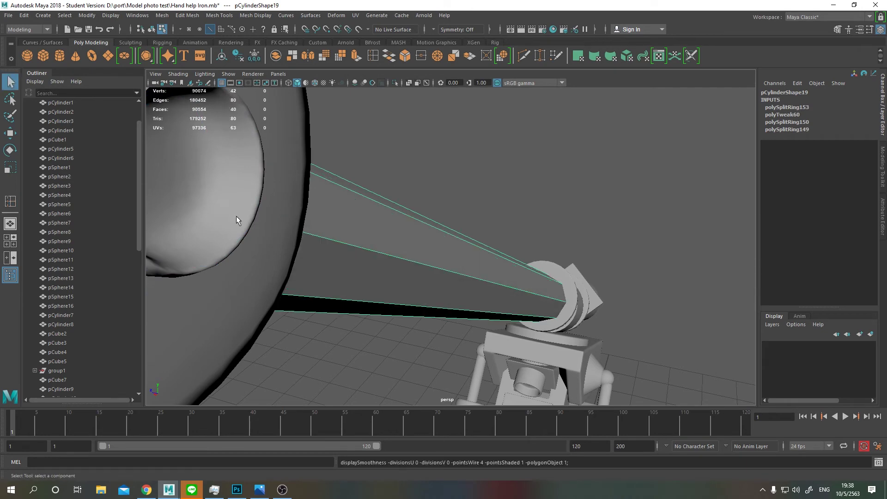
pyautogui.hotkey('ctrl', 'z')
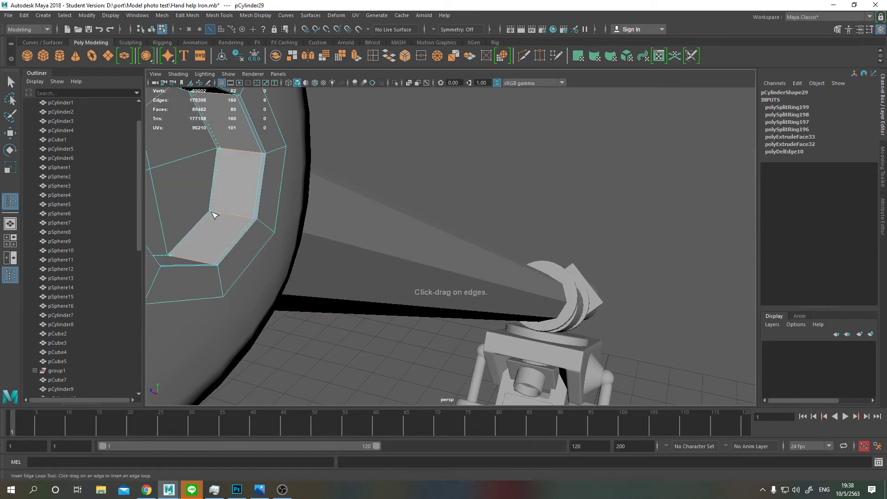
pyautogui.click(214, 215)
pyautogui.press('q')
pyautogui.moveTo(213, 215); pyautogui.dragTo(390, 185)
pyautogui.scroll(3)
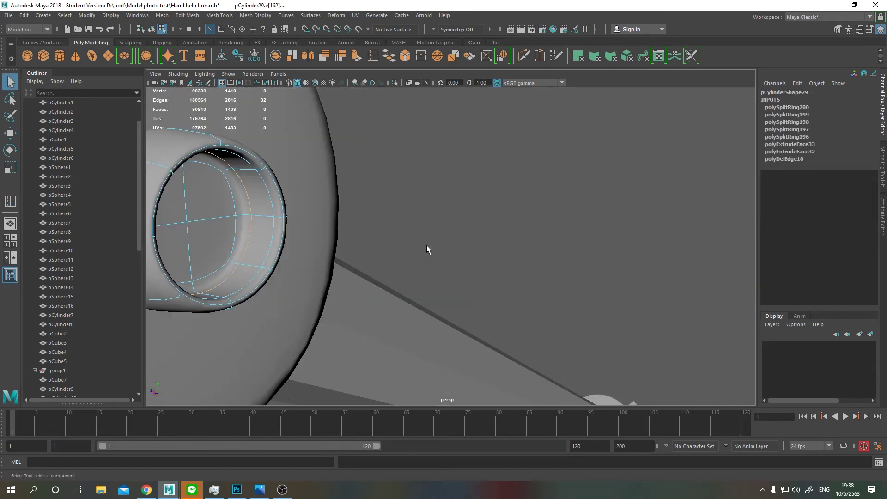
# Turn off smooth mesh preview and orbit out to view the whole model
pyautogui.press('1')
pyautogui.moveTo(426, 245); pyautogui.dragTo(284, 196)
pyautogui.press('q')
pyautogui.scroll(-3)
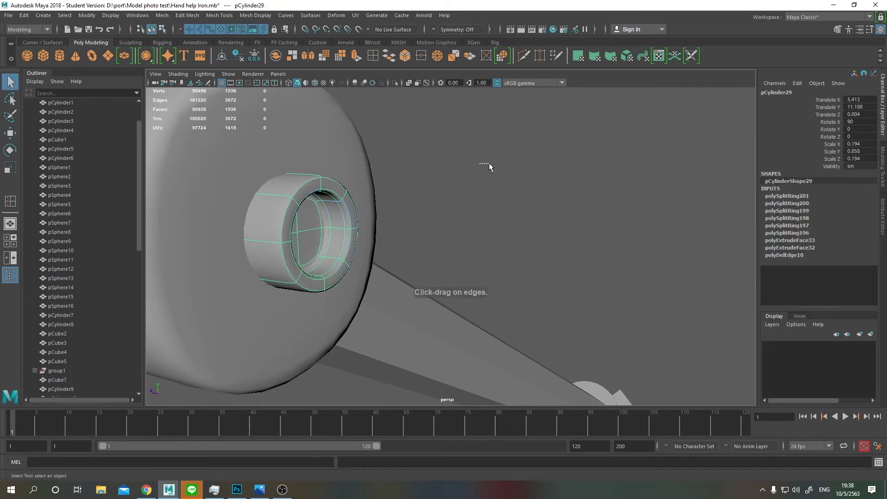
pyautogui.scroll(-3)
pyautogui.click(443, 331)
pyautogui.click(529, 244)
pyautogui.scroll(-3)
pyautogui.moveTo(530, 244); pyautogui.dragTo(424, 338)
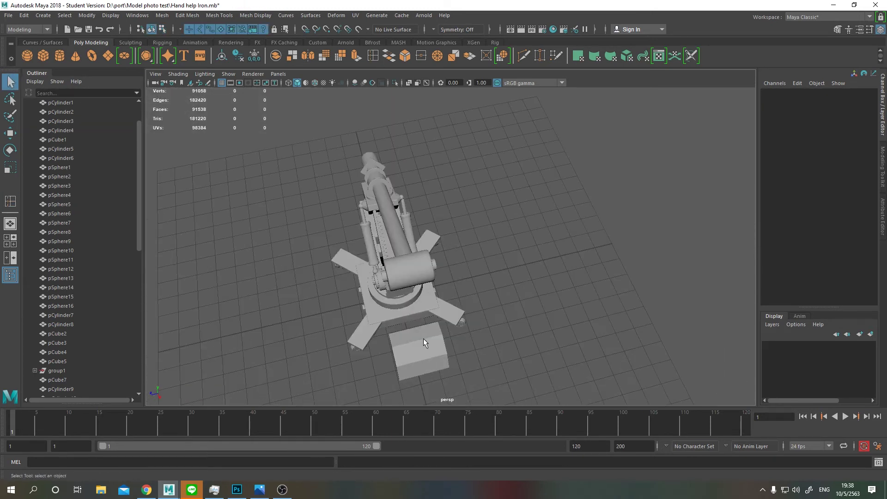
pyautogui.click(387, 283)
pyautogui.press('r')
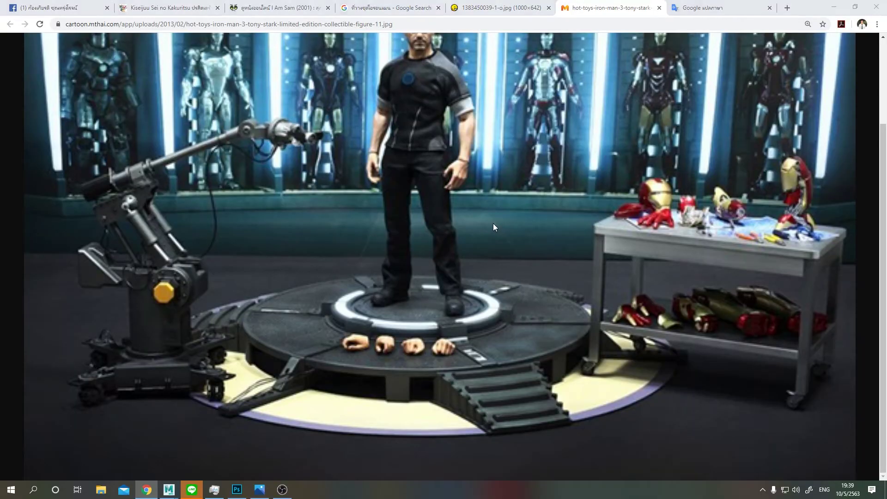
# Scale the barrel-end cylinder down to about half size
pyautogui.click(440, 251)
pyautogui.press('w')
pyautogui.press('r')
pyautogui.moveTo(440, 251); pyautogui.dragTo(491, 179)
pyautogui.press('4')
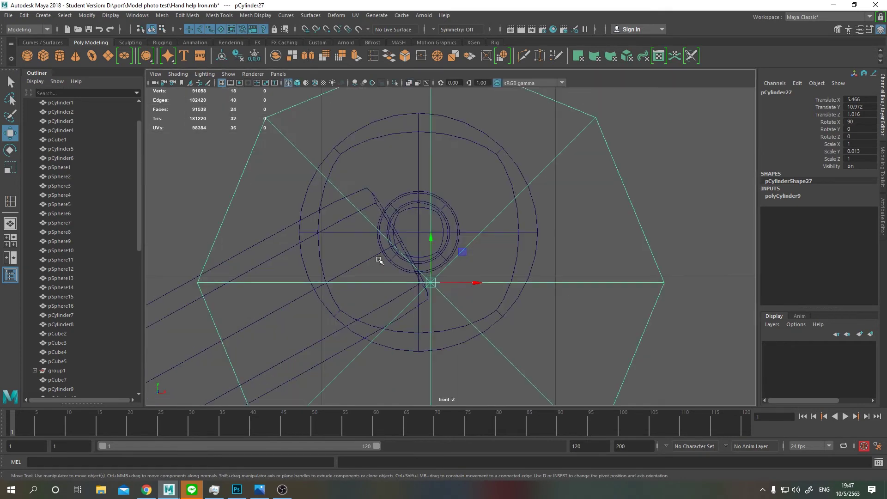
pyautogui.press('r')
pyautogui.moveTo(431, 283); pyautogui.dragTo(265, 275)
pyautogui.scroll(-3)
pyautogui.scroll(3)
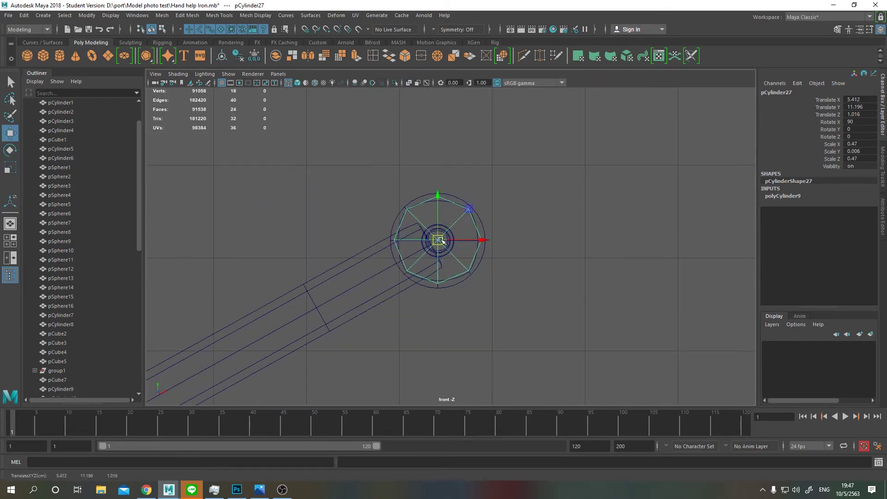
pyautogui.press('space')
pyautogui.press('space')
pyautogui.moveTo(470, 322); pyautogui.dragTo(457, 199)
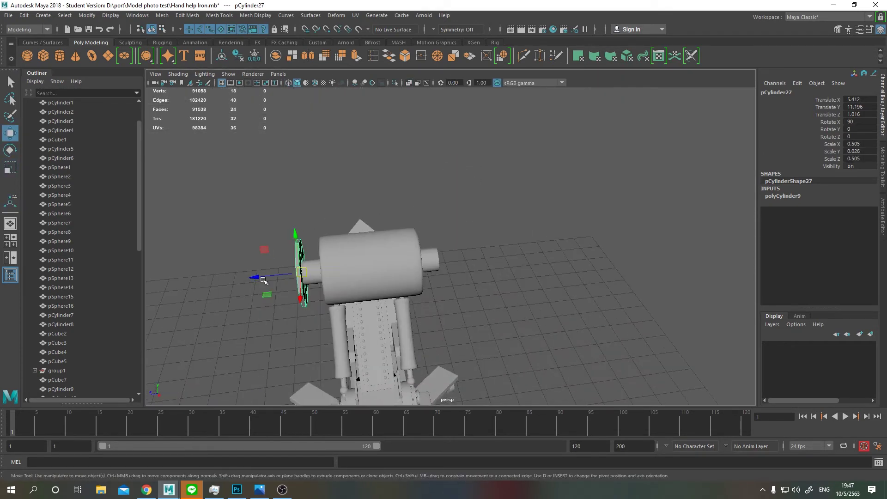
# Extrude the end face of the barrel cylinder
pyautogui.moveTo(462, 194); pyautogui.dragTo(462, 208)
pyautogui.press('q')
pyautogui.click(476, 190)
pyautogui.hotkey('ctrl', 'e')
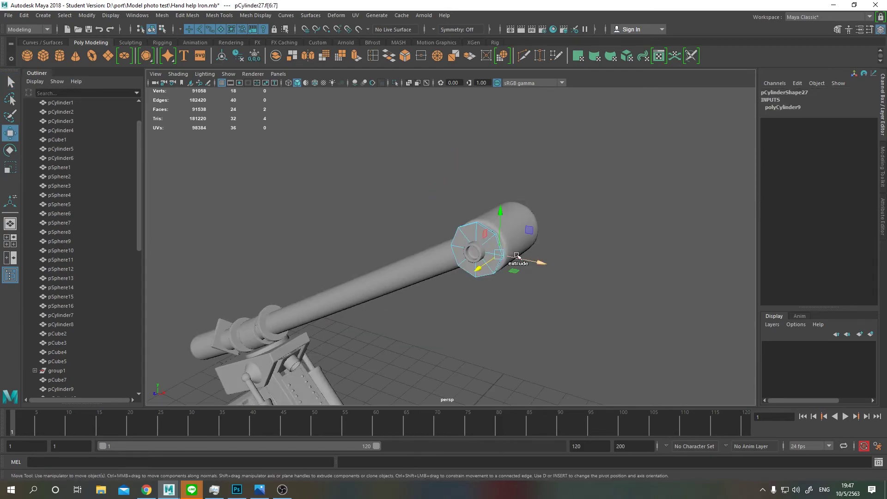
pyautogui.press('w')
pyautogui.press('space')
pyautogui.press('space')
pyautogui.moveTo(361, 179); pyautogui.dragTo(361, 152)
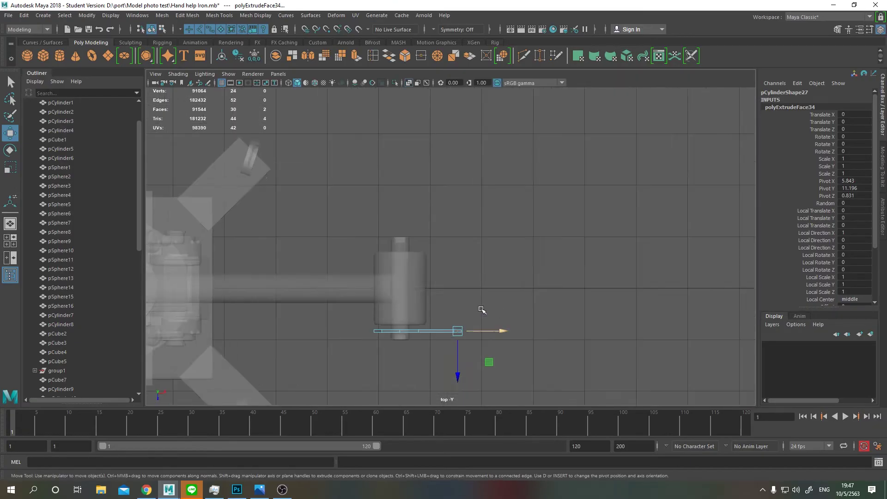
# Pull the extruded face out diagonally from the barrel to form a disc
pyautogui.scroll(3)
pyautogui.press('e')
pyautogui.hotkey('ctrl', 'z')
pyautogui.press('w')
pyautogui.moveTo(424, 311); pyautogui.dragTo(440, 214)
pyautogui.press('space')
pyautogui.press('space')
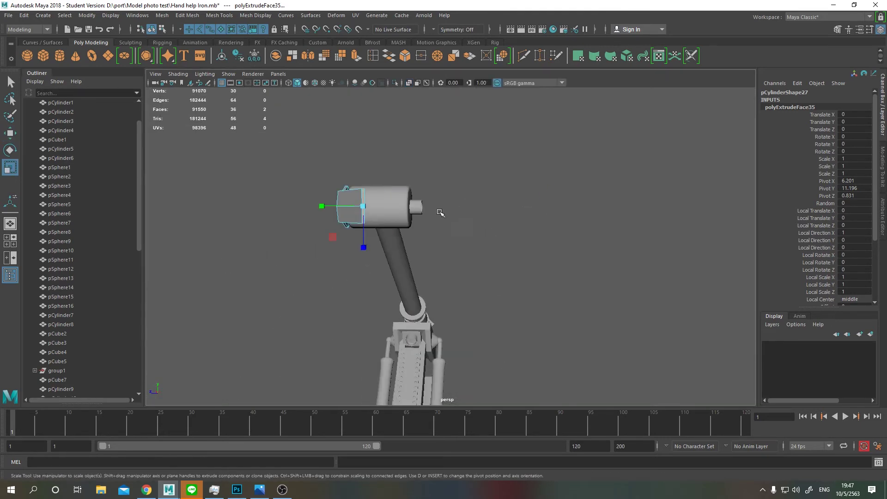
pyautogui.press('space')
pyautogui.press('r')
pyautogui.press('space')
pyautogui.press('space')
pyautogui.press('space')
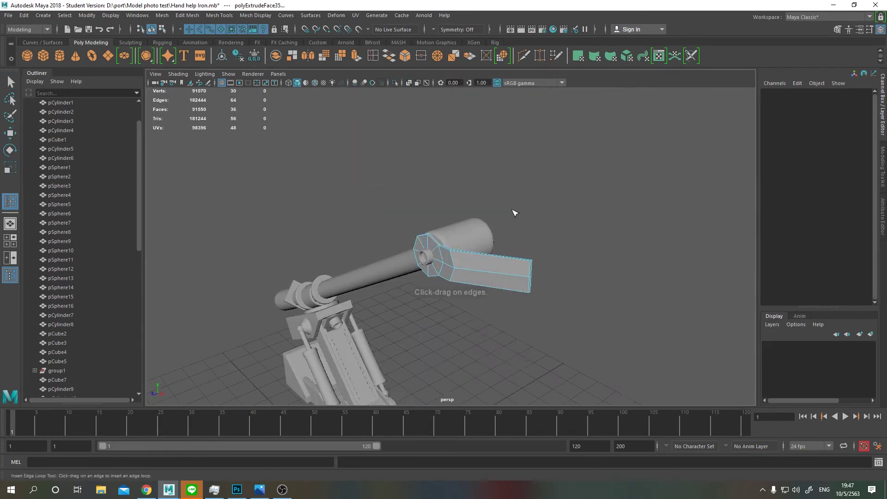
pyautogui.moveTo(557, 171); pyautogui.dragTo(590, 257)
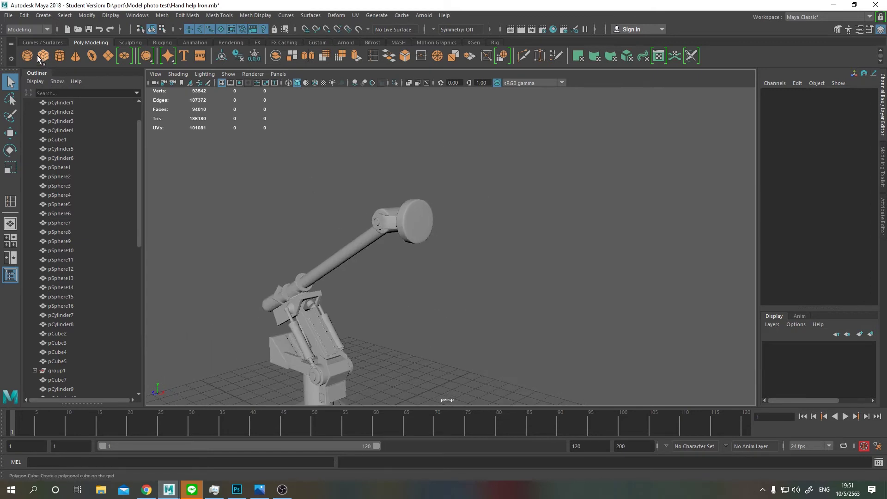
# Inset the disc's end face and extrude the inner face inward to hollow it
pyautogui.moveTo(387, 192); pyautogui.dragTo(396, 218)
pyautogui.click(407, 197)
pyautogui.hotkey('ctrl', 'e')
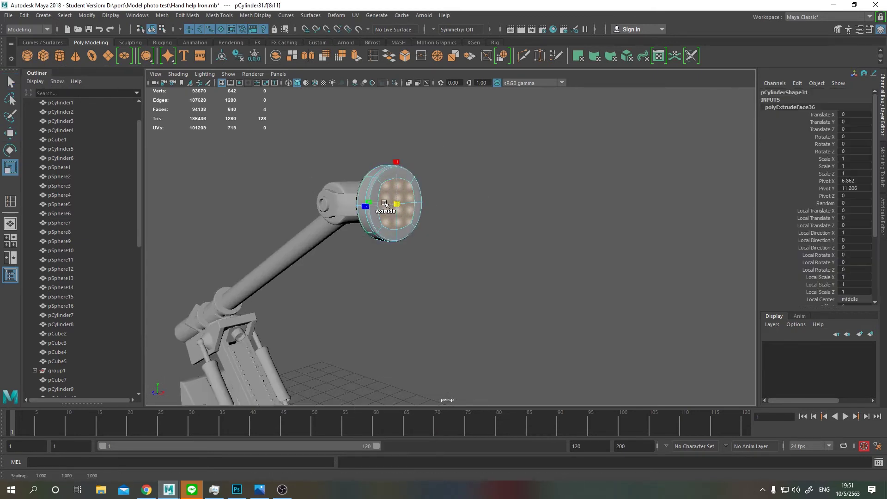
pyautogui.moveTo(406, 204); pyautogui.dragTo(397, 214)
pyautogui.hotkey('ctrl', 'e')
pyautogui.moveTo(397, 214); pyautogui.dragTo(396, 213)
pyautogui.scroll(-3)
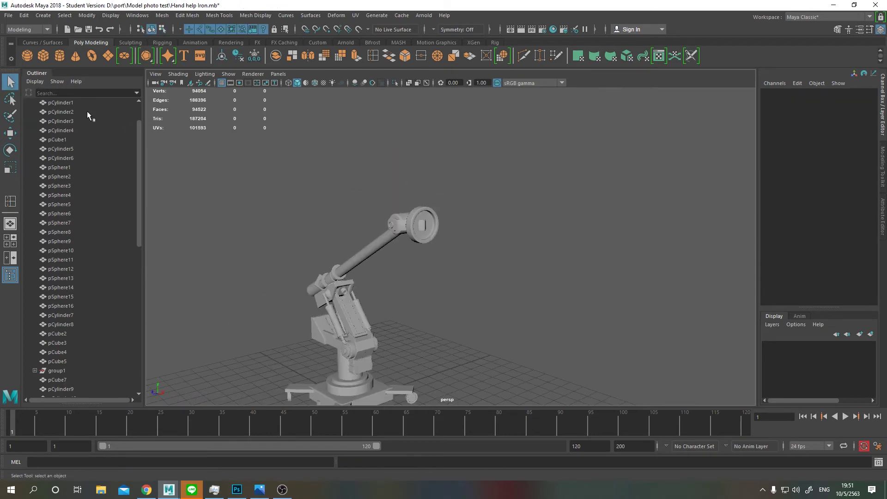
# Create a poly sphere and place it at the arm's tip
pyautogui.click(27, 55)
pyautogui.moveTo(393, 371); pyautogui.dragTo(406, 263)
pyautogui.press('space')
pyautogui.press('space')
pyautogui.press('5')
pyautogui.press('f')
pyautogui.press('space')
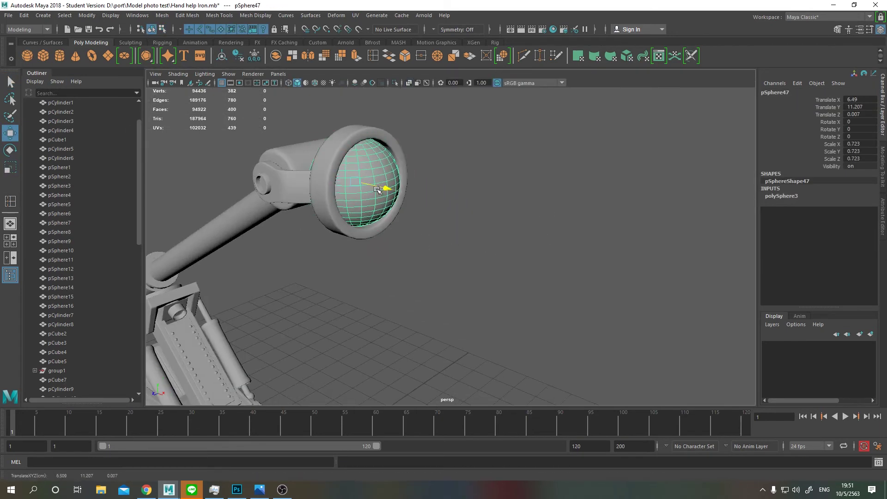
pyautogui.press('space')
pyautogui.scroll(3)
pyautogui.press('r')
pyautogui.scroll(3)
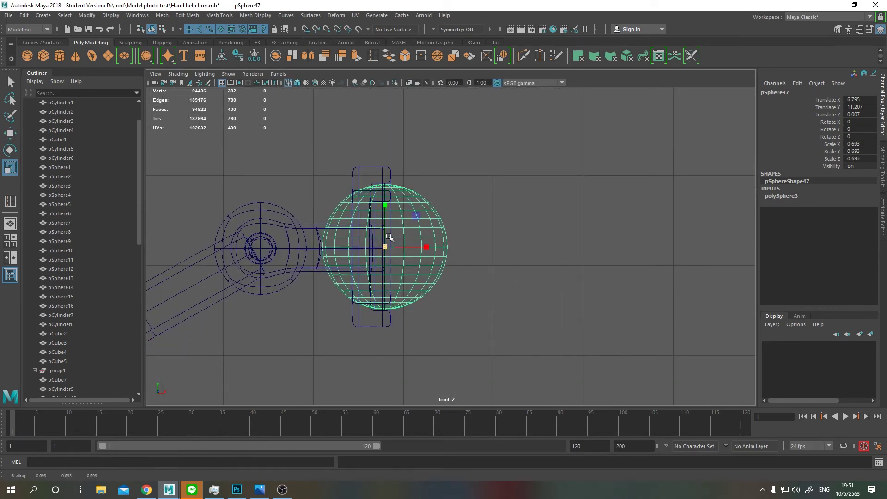
# Delete the left half of the sphere's faces, leaving a half-sphere lens
pyautogui.moveTo(376, 245); pyautogui.dragTo(376, 286)
pyautogui.press('q')
pyautogui.moveTo(307, 159); pyautogui.dragTo(379, 359)
pyautogui.press('Delete')
pyautogui.hotkey('ctrl', 'z')
pyautogui.moveTo(317, 134); pyautogui.dragTo(383, 339)
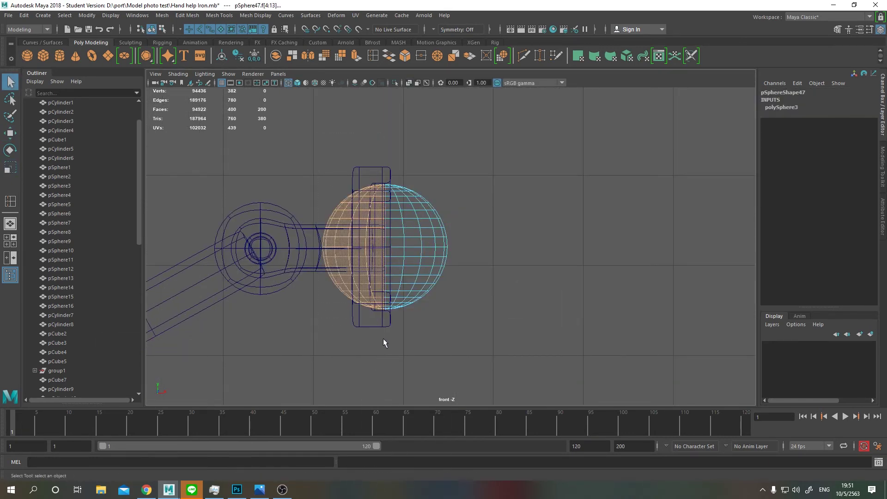
pyautogui.press('Delete')
pyautogui.press('space')
pyautogui.press('space')
# Create a new poly cube, pCube17, beside the arm
pyautogui.moveTo(416, 197); pyautogui.dragTo(488, 171)
pyautogui.scroll(-3)
pyautogui.scroll(-3)
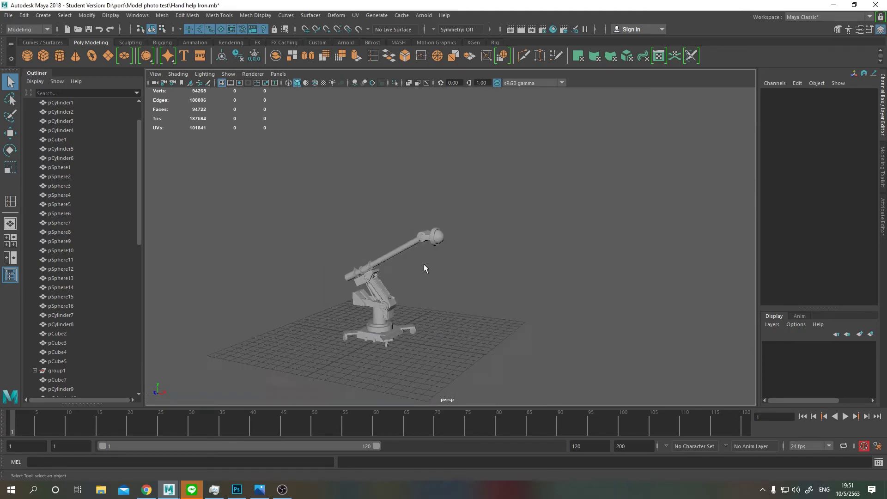
pyautogui.scroll(-3)
pyautogui.click(50, 58)
# Scale the new cube down and extrude its top face upward into a bent column
pyautogui.scroll(3)
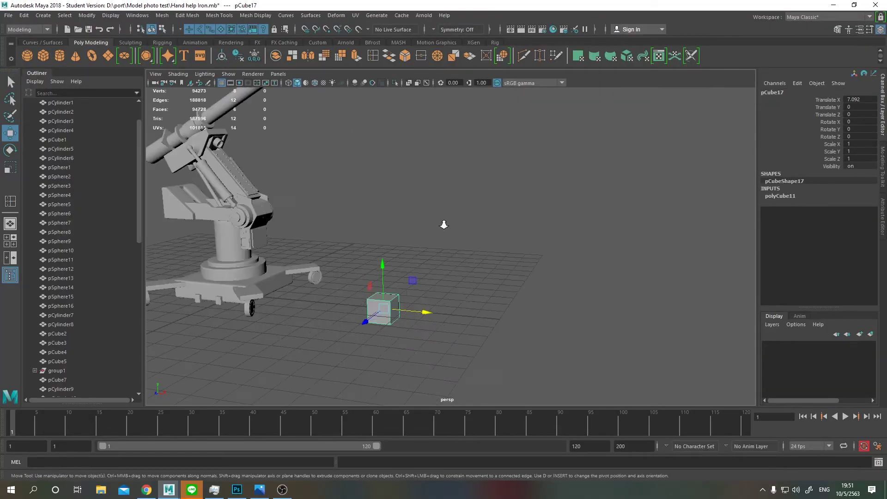
pyautogui.press('r')
pyautogui.moveTo(411, 324); pyautogui.dragTo(395, 325)
pyautogui.scroll(3)
pyautogui.press('q')
pyautogui.press('F11')
pyautogui.click(410, 208)
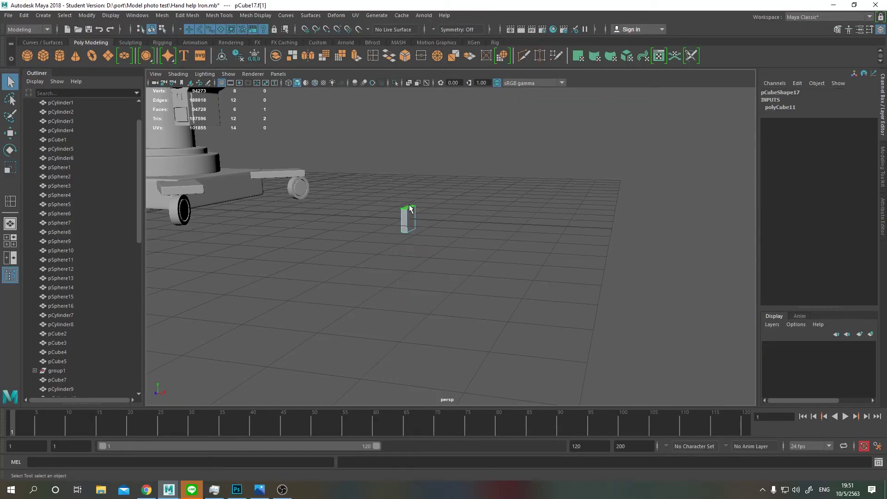
pyautogui.hotkey('ctrl', 'e')
pyautogui.moveTo(408, 178); pyautogui.dragTo(416, 194)
# Add an edge loop to the extruded column and save the scene
pyautogui.scroll(3)
pyautogui.scroll(3)
pyautogui.moveTo(379, 208); pyautogui.dragTo(362, 208)
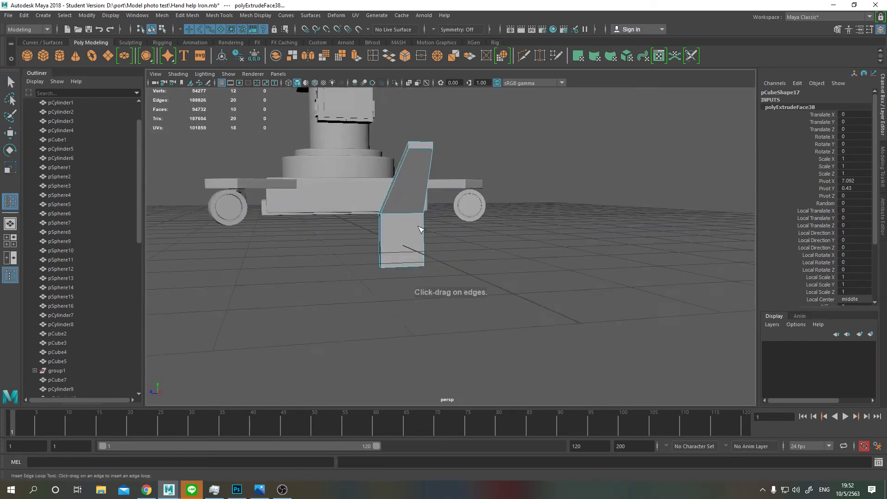
pyautogui.moveTo(362, 208); pyautogui.dragTo(476, 201)
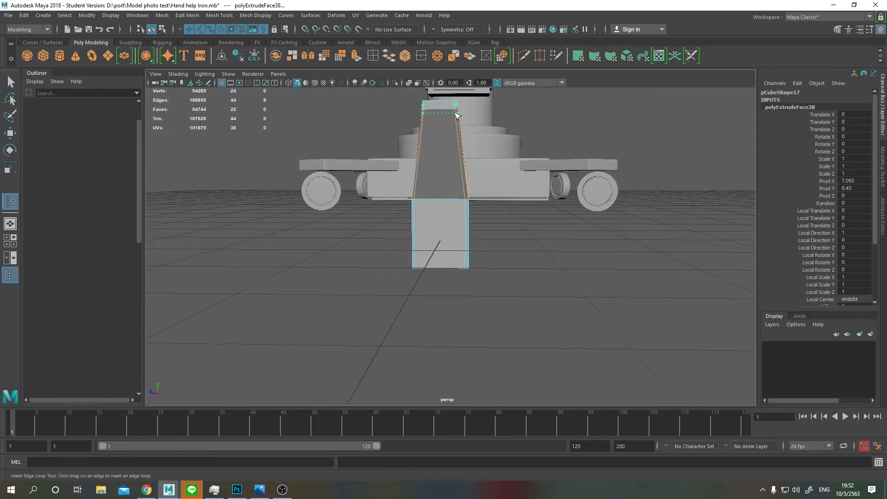
pyautogui.click(456, 115)
pyautogui.hotkey('ctrl', 's')
pyautogui.press('Return')
# Add a second edge loop near the column's top and review the whole piece
pyautogui.moveTo(458, 254); pyautogui.dragTo(367, 331)
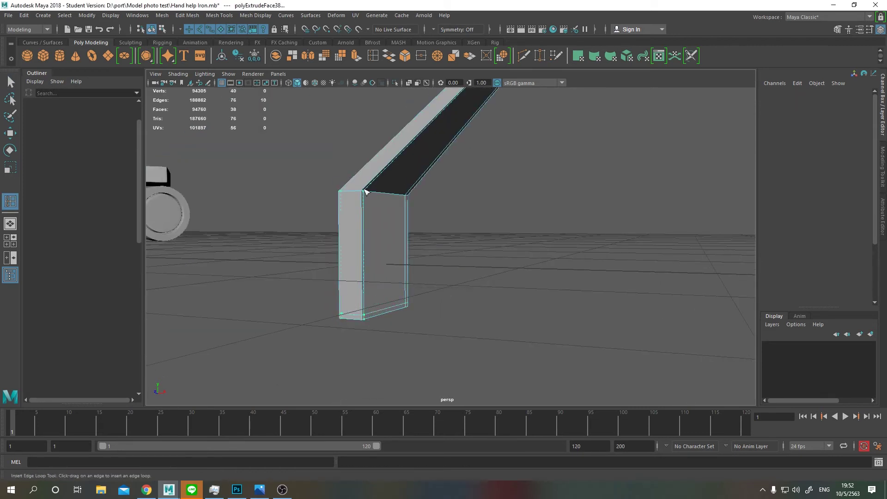
pyautogui.scroll(3)
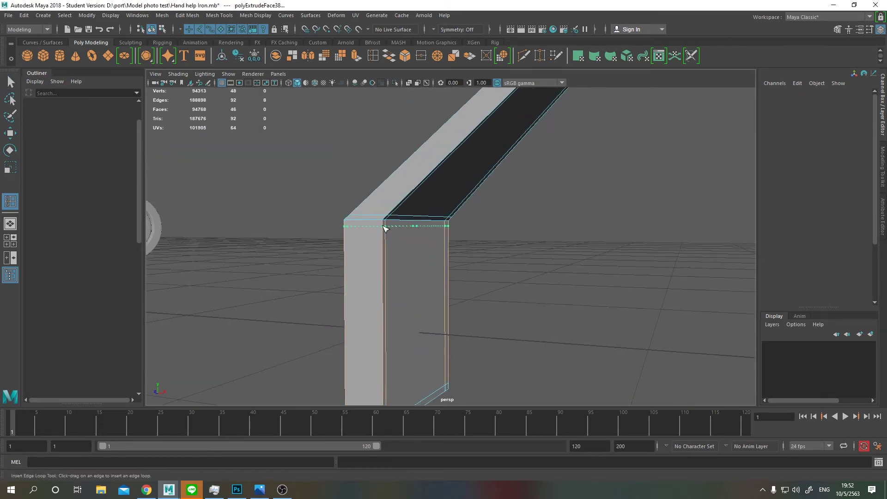
pyautogui.click(386, 228)
pyautogui.moveTo(386, 229); pyautogui.dragTo(360, 229)
pyautogui.scroll(3)
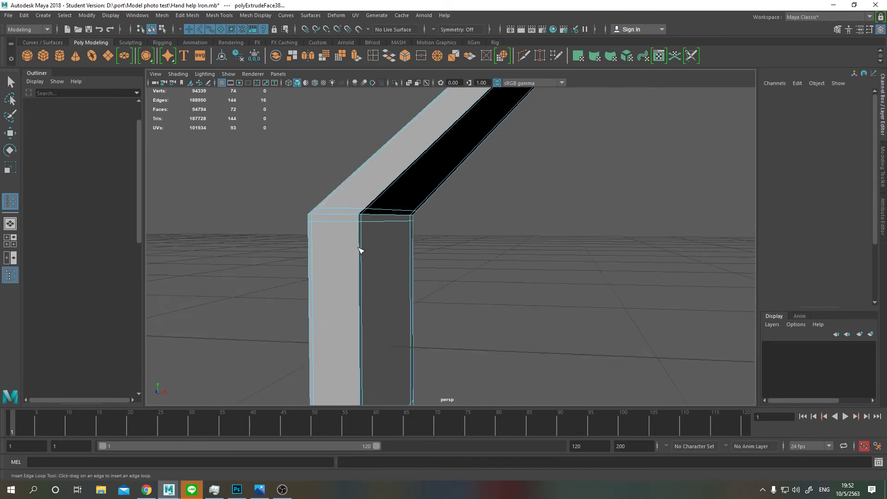
pyautogui.scroll(3)
pyautogui.scroll(-3)
pyautogui.moveTo(421, 228); pyautogui.dragTo(469, 198)
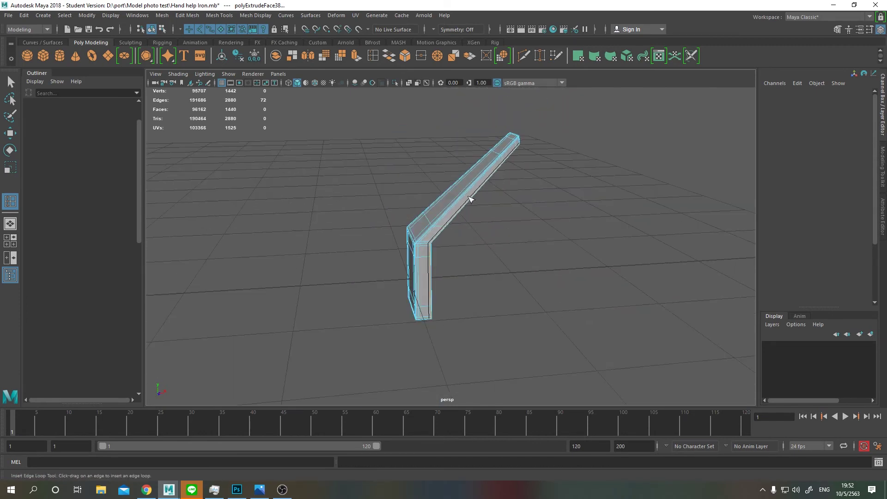
pyautogui.scroll(-3)
# Move the claw piece pCube17 onto the arm tip, checking it across views
pyautogui.press('w')
pyautogui.moveTo(447, 382); pyautogui.dragTo(465, 250)
pyautogui.scroll(3)
pyautogui.moveTo(471, 210); pyautogui.dragTo(451, 222)
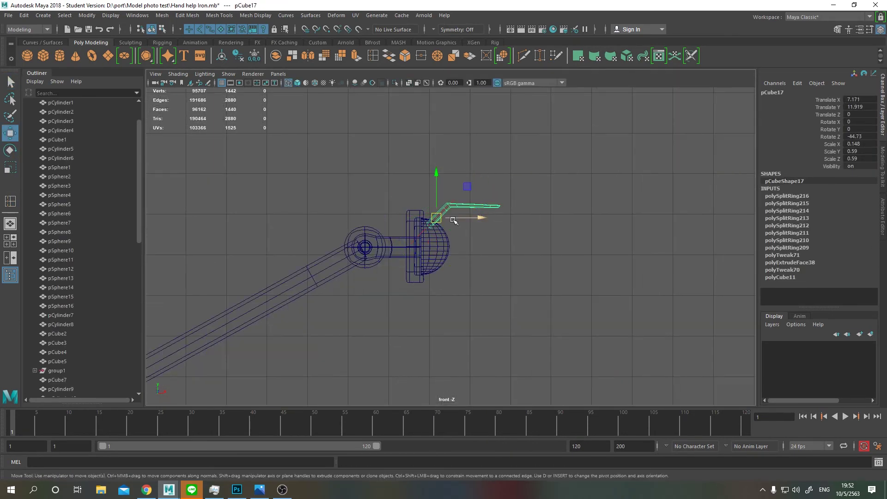
pyautogui.press('space')
pyautogui.press('space')
pyautogui.moveTo(467, 166); pyautogui.dragTo(468, 160)
# Fine-tune pCube17 in side view so it sits centred over the joint sphere
pyautogui.press('space')
pyautogui.press('space')
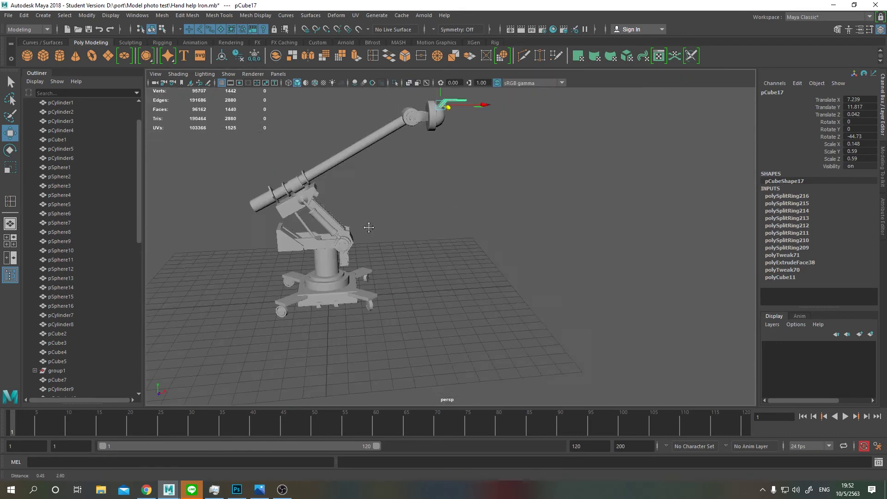
pyautogui.scroll(3)
pyautogui.scroll(3)
pyautogui.press('q')
pyautogui.scroll(-3)
pyautogui.press('F9')
pyautogui.press('space')
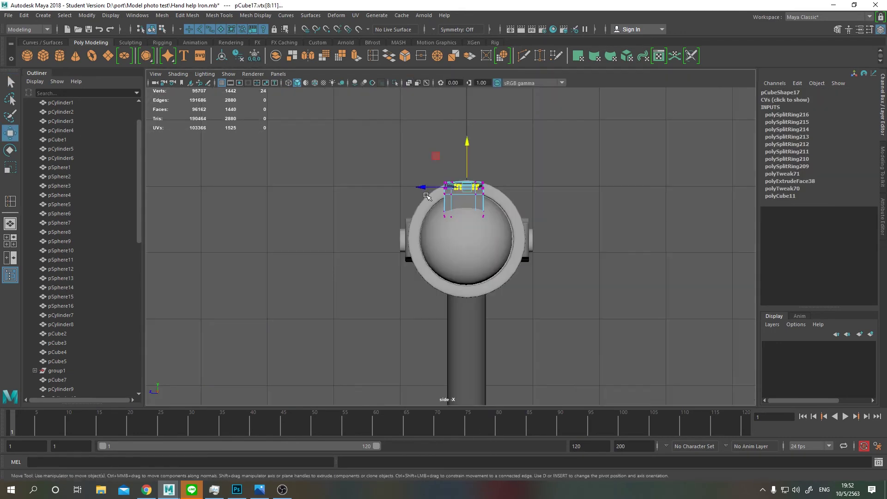
pyautogui.press('space')
pyautogui.press('F8')
pyautogui.press('f')
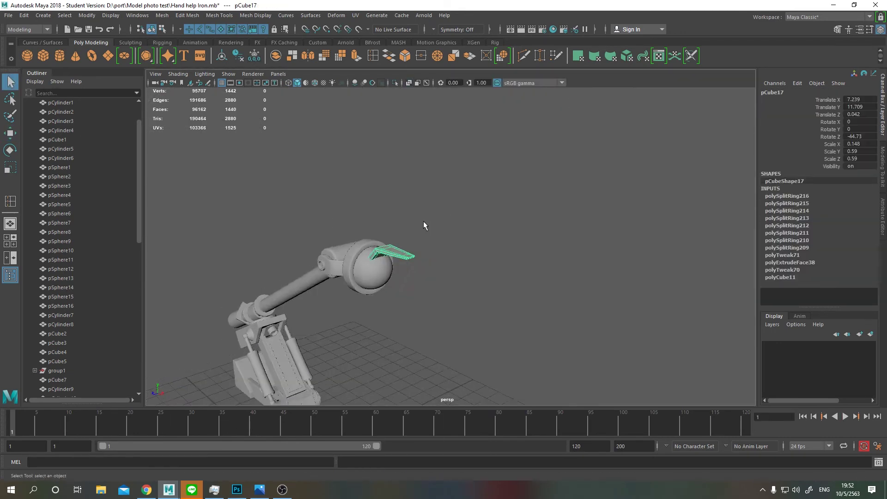
pyautogui.press('space')
pyautogui.press('space')
pyautogui.press('w')
pyautogui.moveTo(466, 198); pyautogui.dragTo(462, 199)
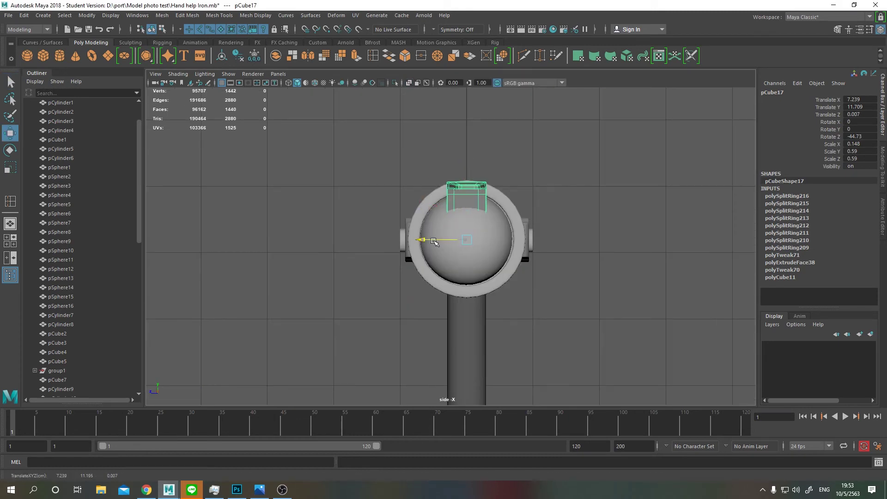
pyautogui.moveTo(439, 245); pyautogui.dragTo(404, 230)
# Duplicate pCube17 twice, swing a copy around the joint sphere, and check the reference
pyautogui.hotkey('ctrl', 'd')
pyautogui.press('e')
pyautogui.moveTo(404, 231); pyautogui.dragTo(384, 245)
pyautogui.hotkey('ctrl', 'd')
pyautogui.press('space')
pyautogui.hotkey('alt', 'Tab')
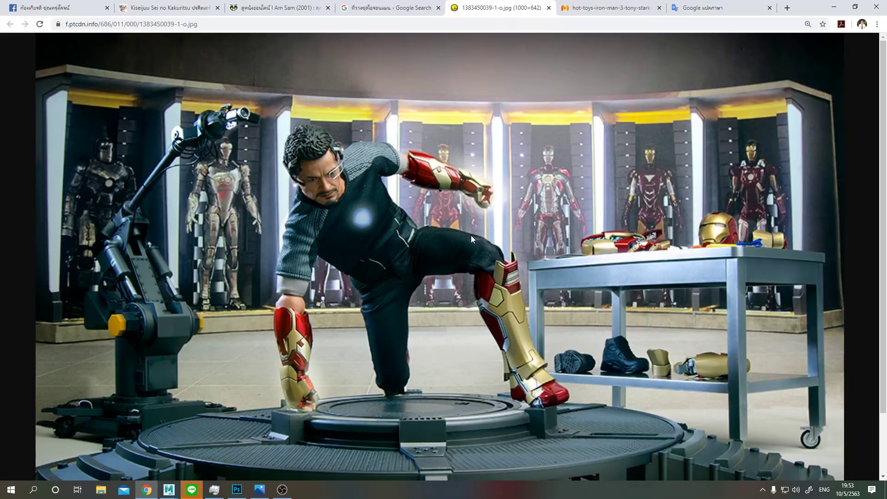
pyautogui.click(422, 251)
# Select the arm meshes and raise aiStandardSurface2's Metalness from 0.685 to 0.797
pyautogui.click(553, 29)
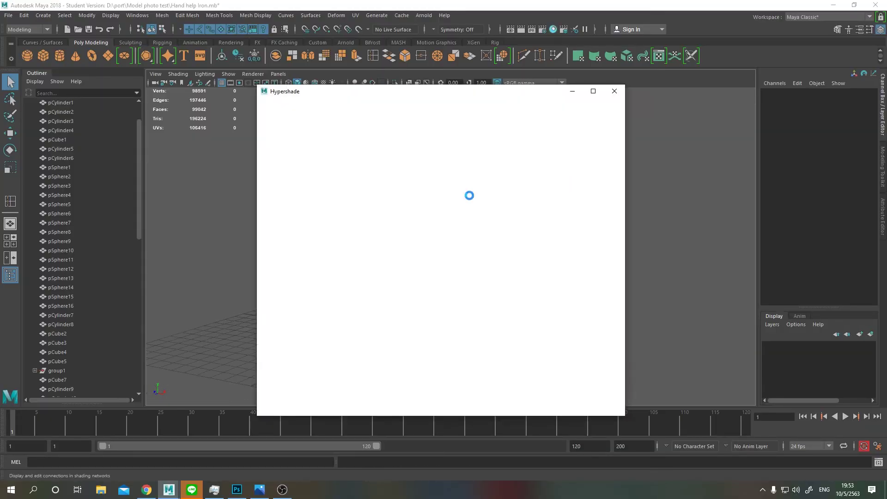
pyautogui.moveTo(241, 324); pyautogui.dragTo(439, 166)
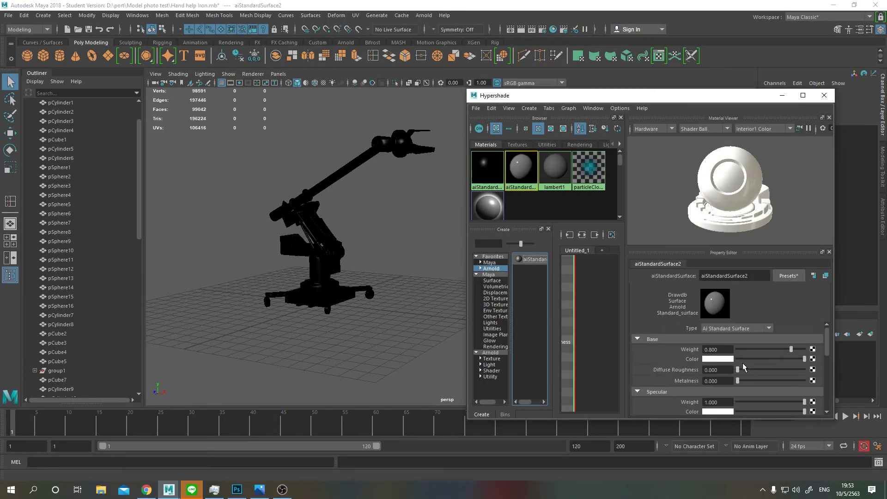
pyautogui.moveTo(757, 380); pyautogui.dragTo(783, 381)
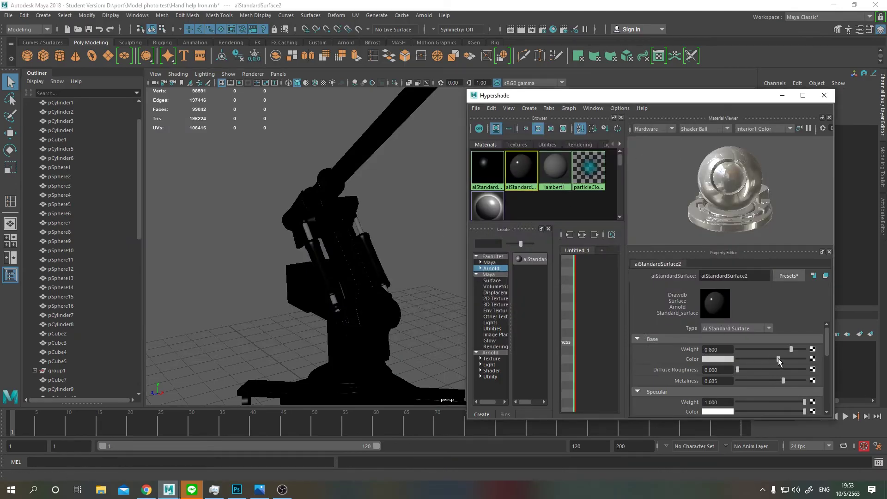
pyautogui.moveTo(786, 379); pyautogui.dragTo(791, 380)
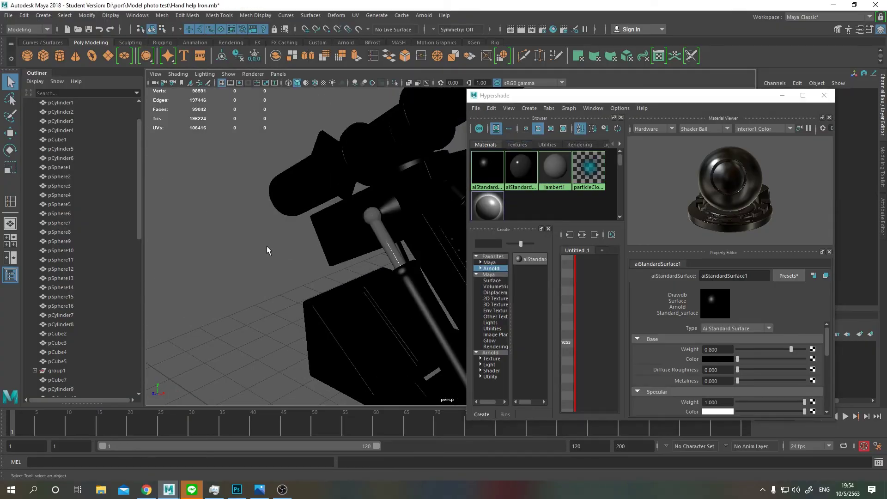
# Try face loop selections on the joint sphere, undo them, and check the reference
pyautogui.scroll(3)
pyautogui.doubleClick(365, 217)
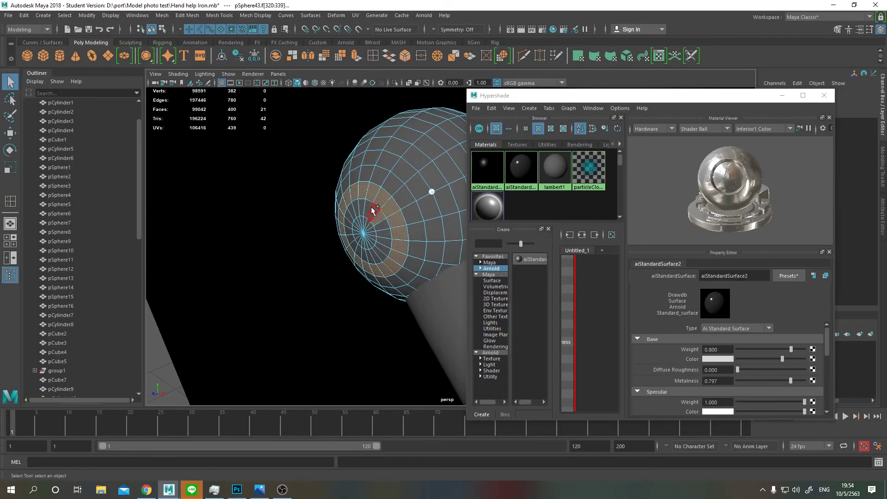
pyautogui.scroll(3)
pyautogui.click(391, 268)
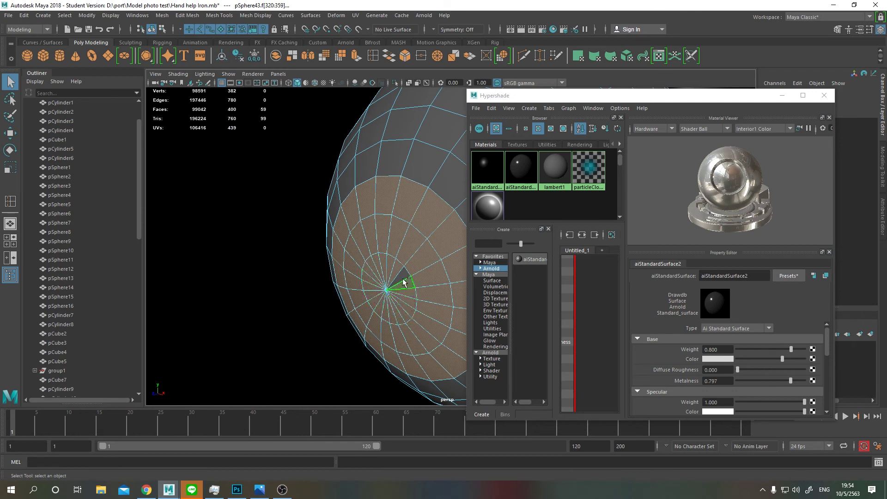
pyautogui.hotkey('ctrl', 'z')
pyautogui.hotkey('ctrl', 'z')
pyautogui.hotkey('ctrl', 'z')
pyautogui.hotkey('ctrl', 'z')
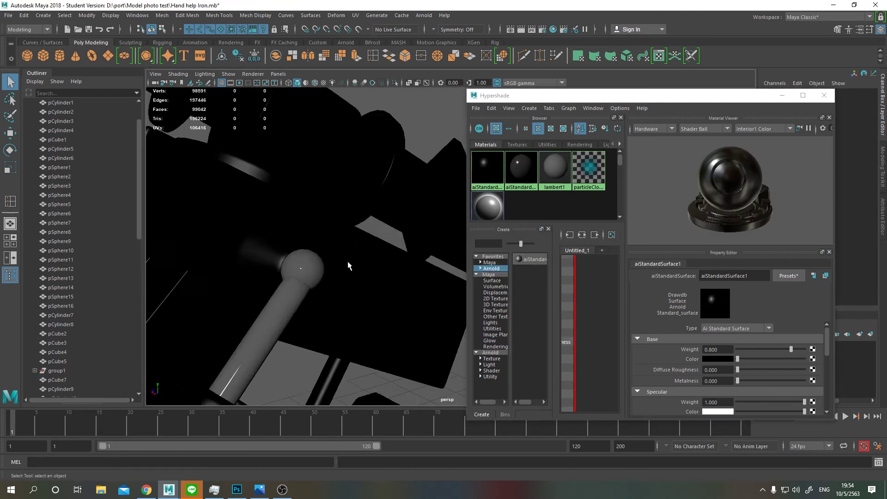
pyautogui.hotkey('ctrl', 'z')
pyautogui.hotkey('ctrl', 'z')
pyautogui.hotkey('ctrl', 'z')
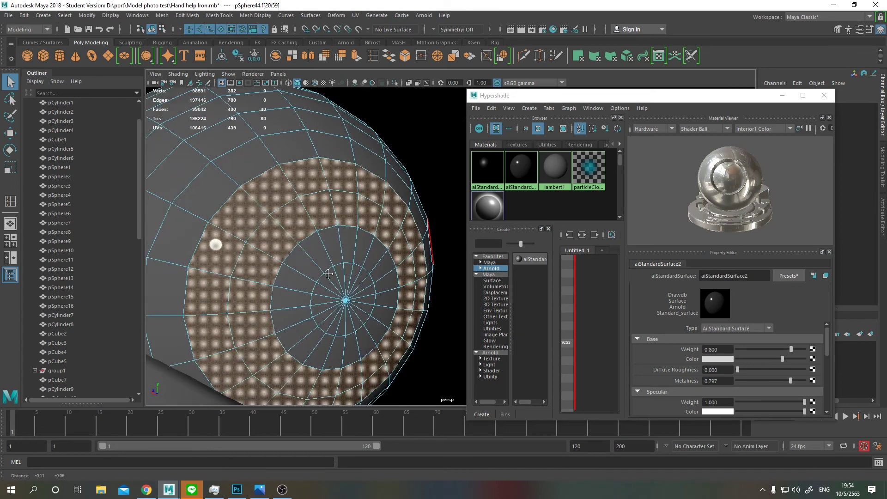
pyautogui.doubleClick(363, 258)
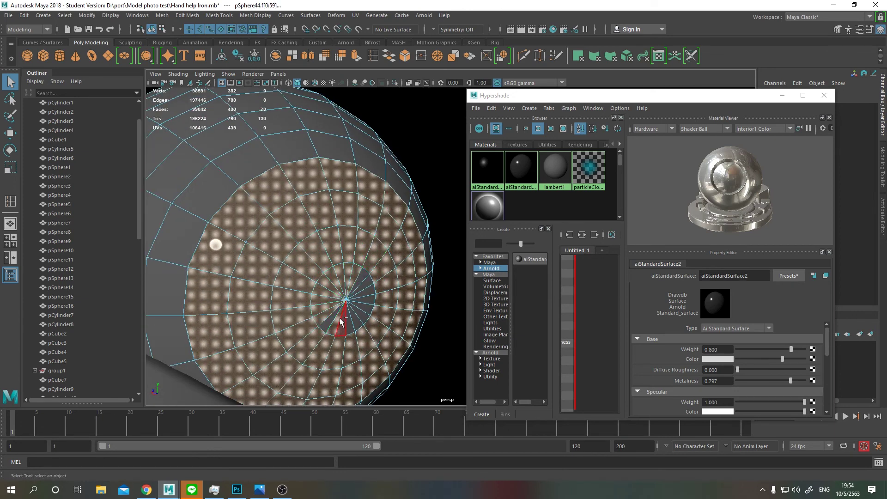
pyautogui.hotkey('ctrl', 'z')
pyautogui.hotkey('ctrl', 'z')
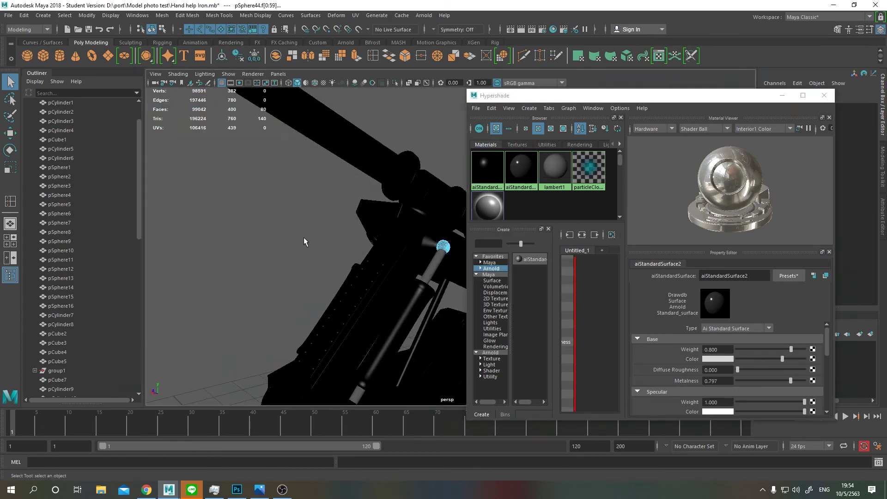
pyautogui.hotkey('ctrl', 'z')
pyautogui.hotkey('ctrl', 'z')
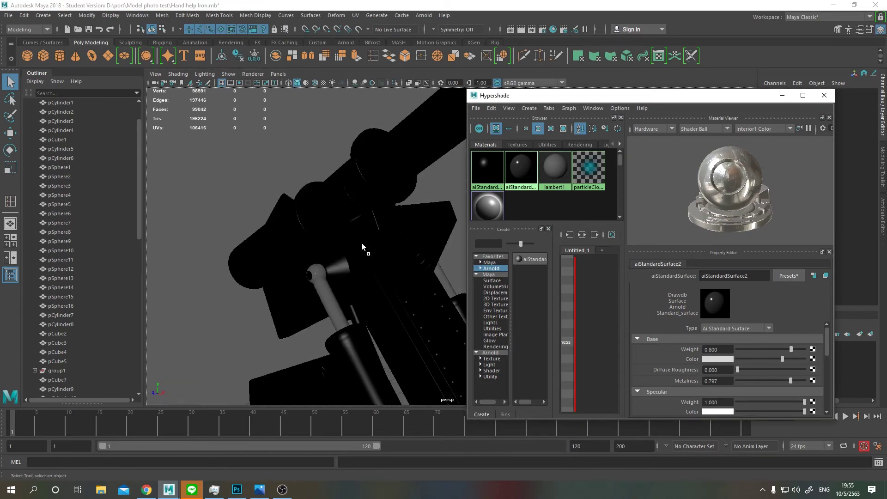
pyautogui.hotkey('alt', 'Tab')
pyautogui.hotkey('alt', 'Tab')
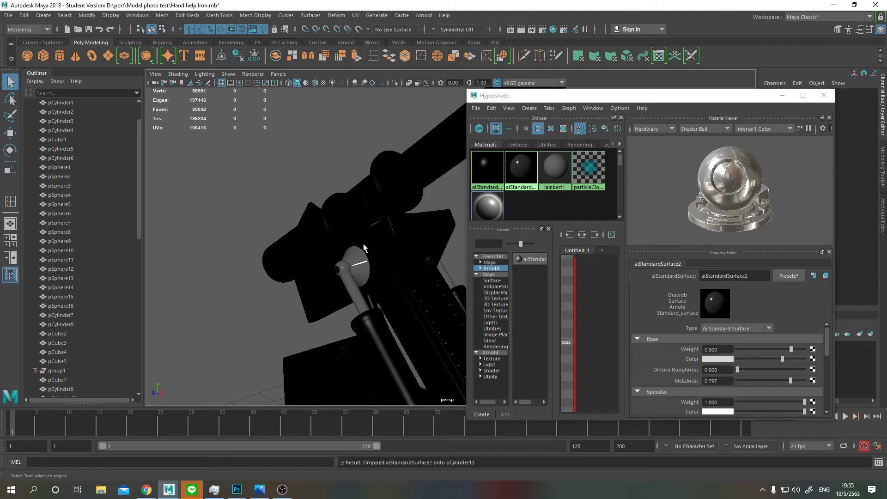
# Duplicate black aiStandardSurface1 as aiStandardSurface3 and assign it to pCylinder20
pyautogui.click(497, 167)
pyautogui.hotkey('ctrl', 'd')
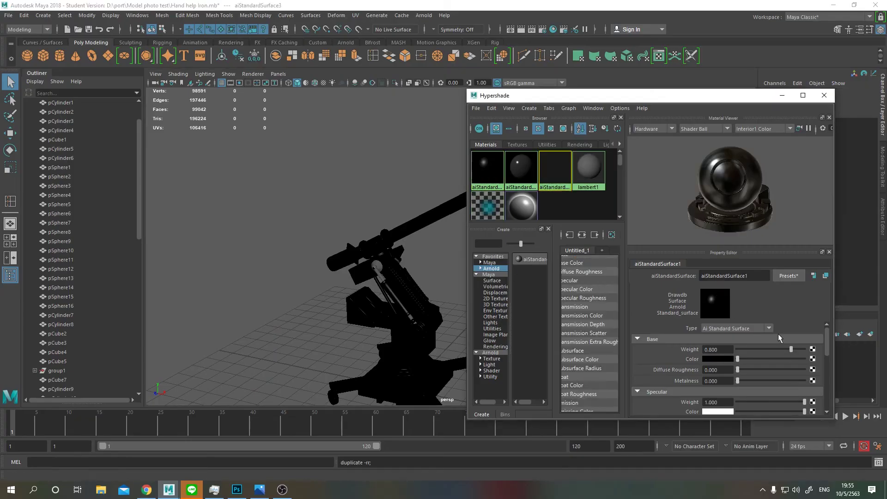
pyautogui.hotkey('ctrl', 'z')
pyautogui.hotkey('ctrl', 'z')
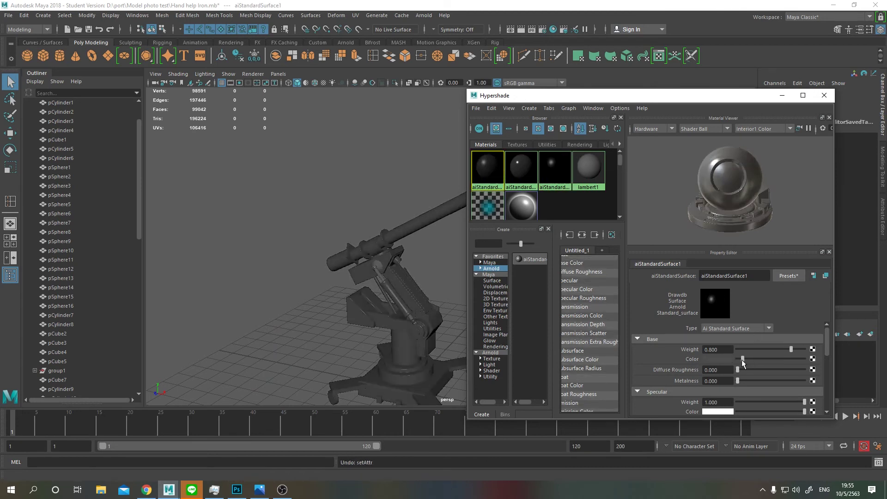
pyautogui.click(543, 171)
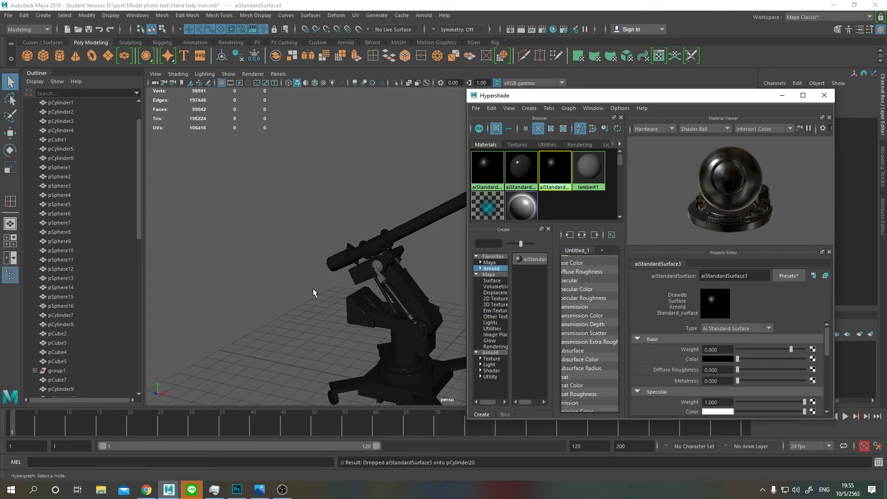
pyautogui.rightClick(490, 166)
pyautogui.hotkey('alt', 'Tab')
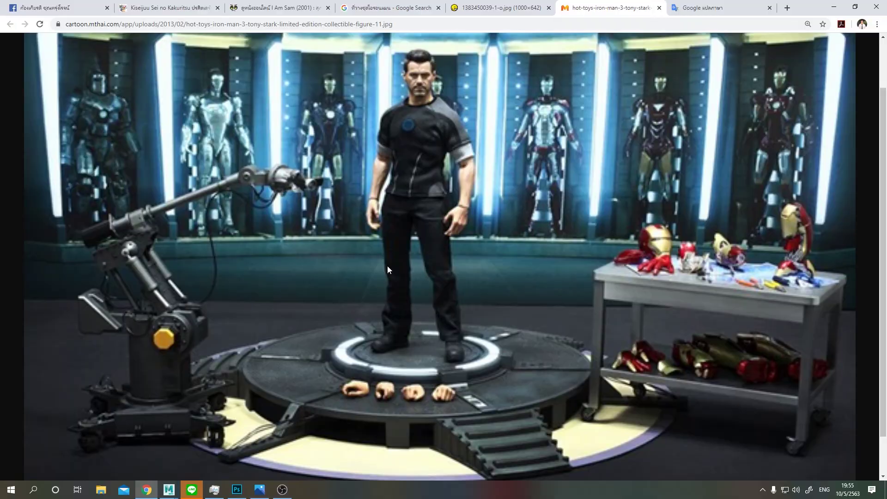
pyautogui.hotkey('alt', 'Tab')
pyautogui.moveTo(379, 282); pyautogui.dragTo(501, 224)
# Create an Arnold area light, rotate it -90° on X to face down, and enlarge it
pyautogui.click(346, 42)
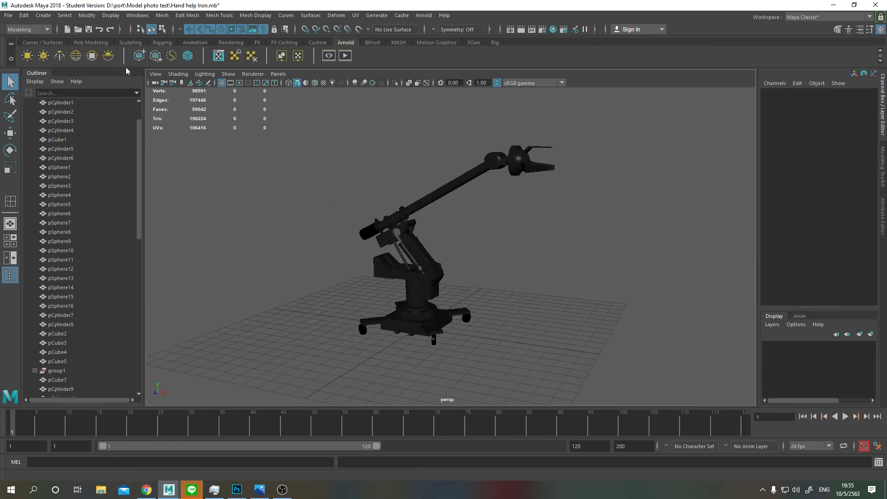
pyautogui.click(43, 56)
pyautogui.press('e')
pyautogui.moveTo(416, 296); pyautogui.dragTo(430, 139)
pyautogui.scroll(-3)
pyautogui.press('r')
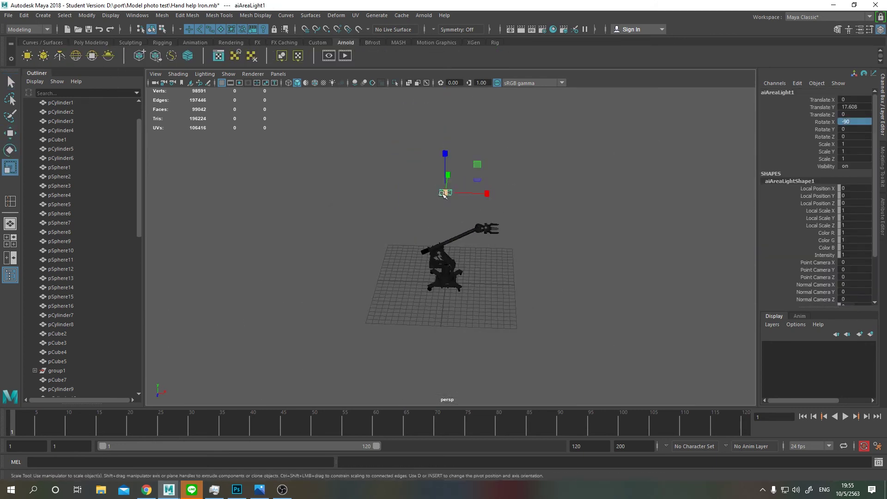
pyautogui.moveTo(444, 194); pyautogui.dragTo(432, 230)
# Position the area light just above the robot arm and start an Arnold test render
pyautogui.press('w')
pyautogui.moveTo(499, 234); pyautogui.dragTo(485, 223)
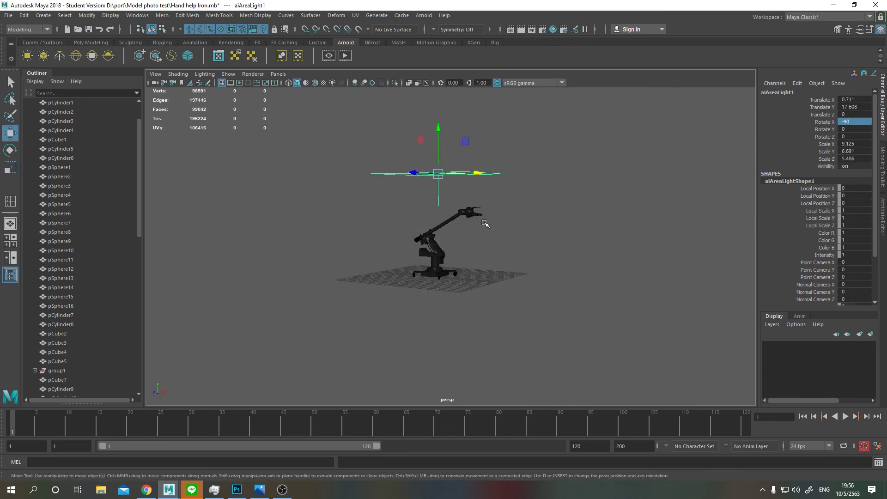
pyautogui.moveTo(485, 224); pyautogui.dragTo(486, 249)
pyautogui.press('q')
pyautogui.scroll(3)
pyautogui.click(346, 55)
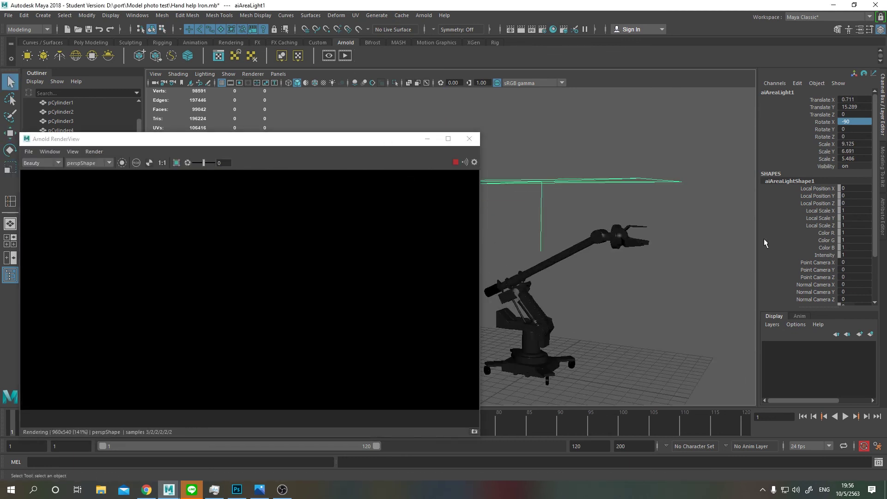
# Set the area light's Intensity to 20 in the Attribute Editor
pyautogui.hotkey('ctrl', 'a')
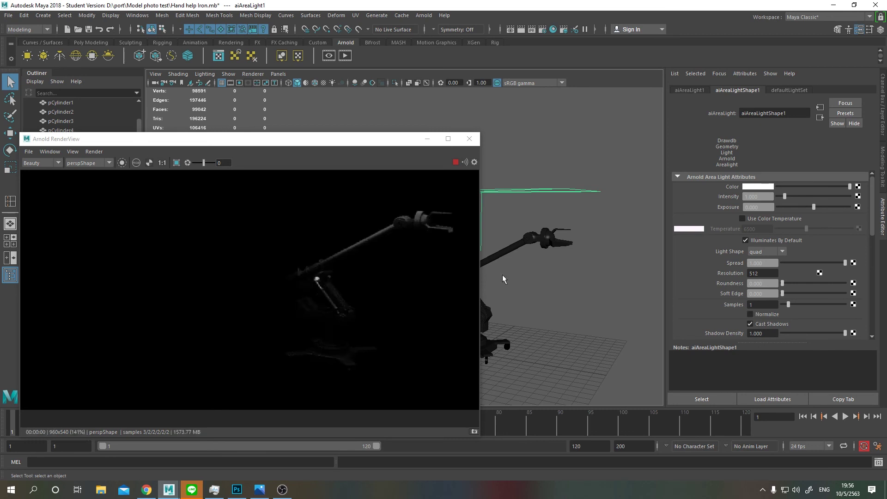
pyautogui.scroll(-3)
pyautogui.write('20')
pyautogui.press('Return')
pyautogui.scroll(-3)
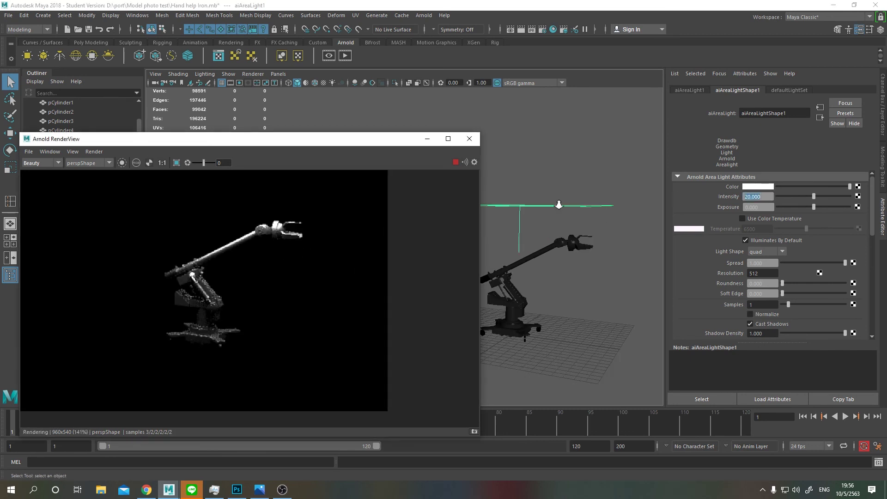
# Tilt and enlarge the area light, then duplicate it as aiAreaLight2
pyautogui.press('e')
pyautogui.moveTo(583, 188); pyautogui.dragTo(568, 185)
pyautogui.press('w')
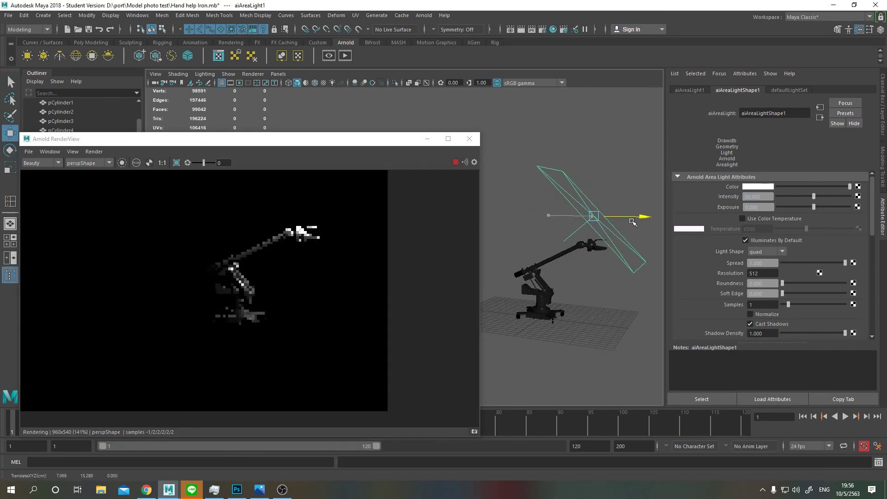
pyautogui.hotkey('ctrl', 'z')
pyautogui.scroll(-3)
pyautogui.press('r')
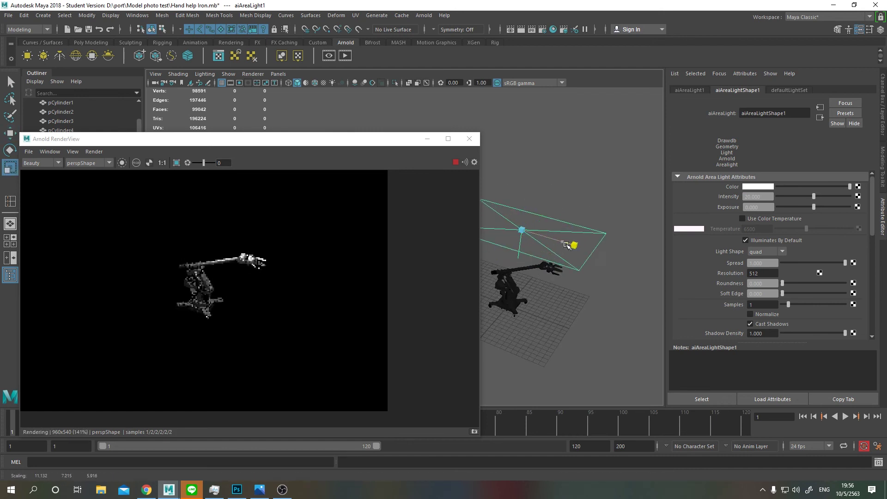
pyautogui.moveTo(520, 215); pyautogui.dragTo(649, 172)
pyautogui.hotkey('ctrl', 'd')
pyautogui.press('e')
pyautogui.hotkey('ctrl', 'a')
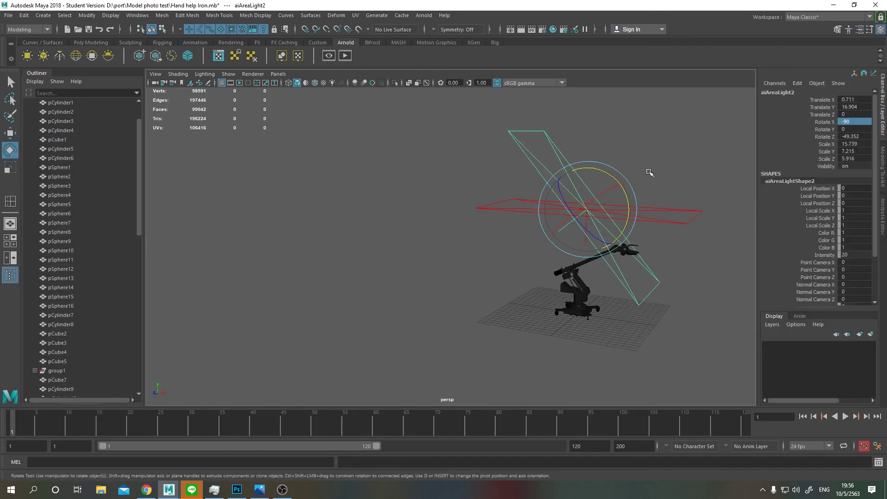